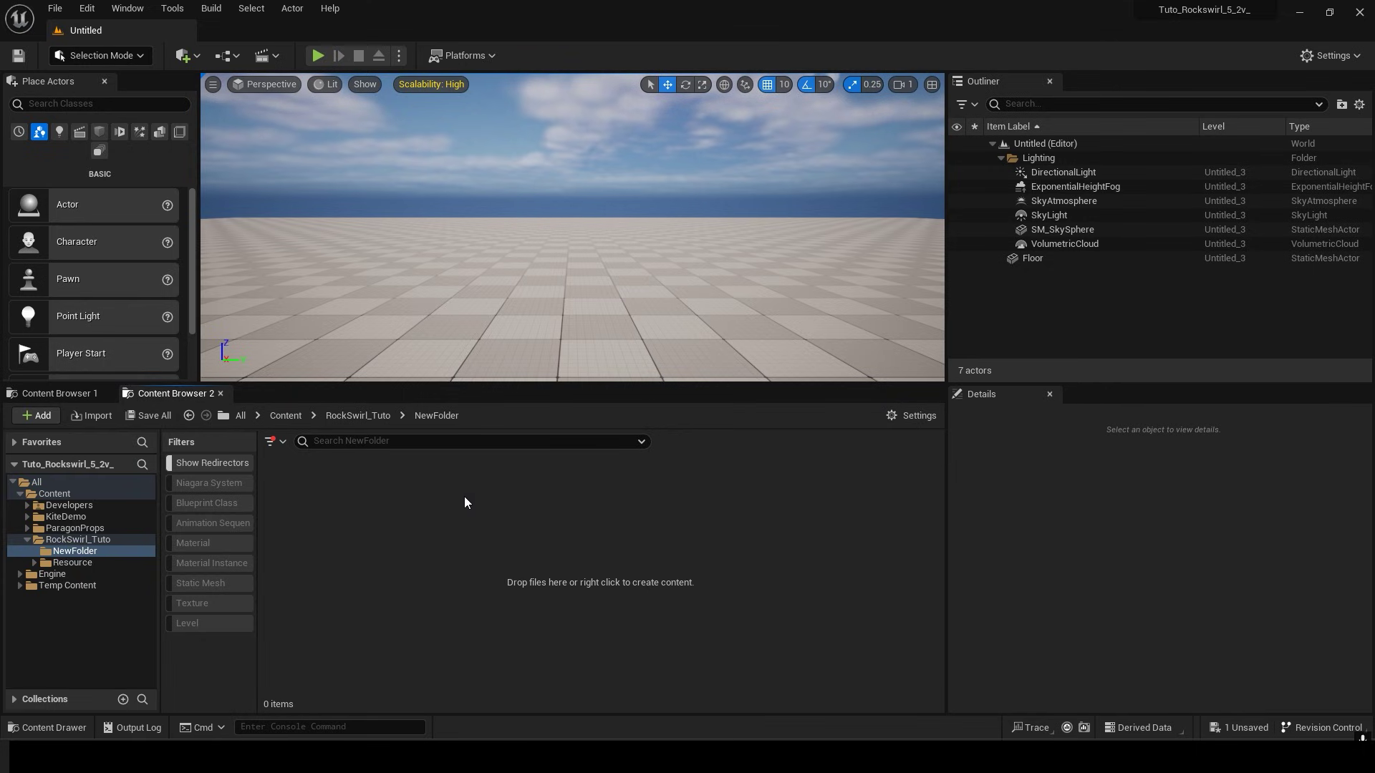
Create a new Basic level and rotate its DirectionalLight to about 188°, -1°, -50° for a dark red sunset sky.
key(ctrl+n)
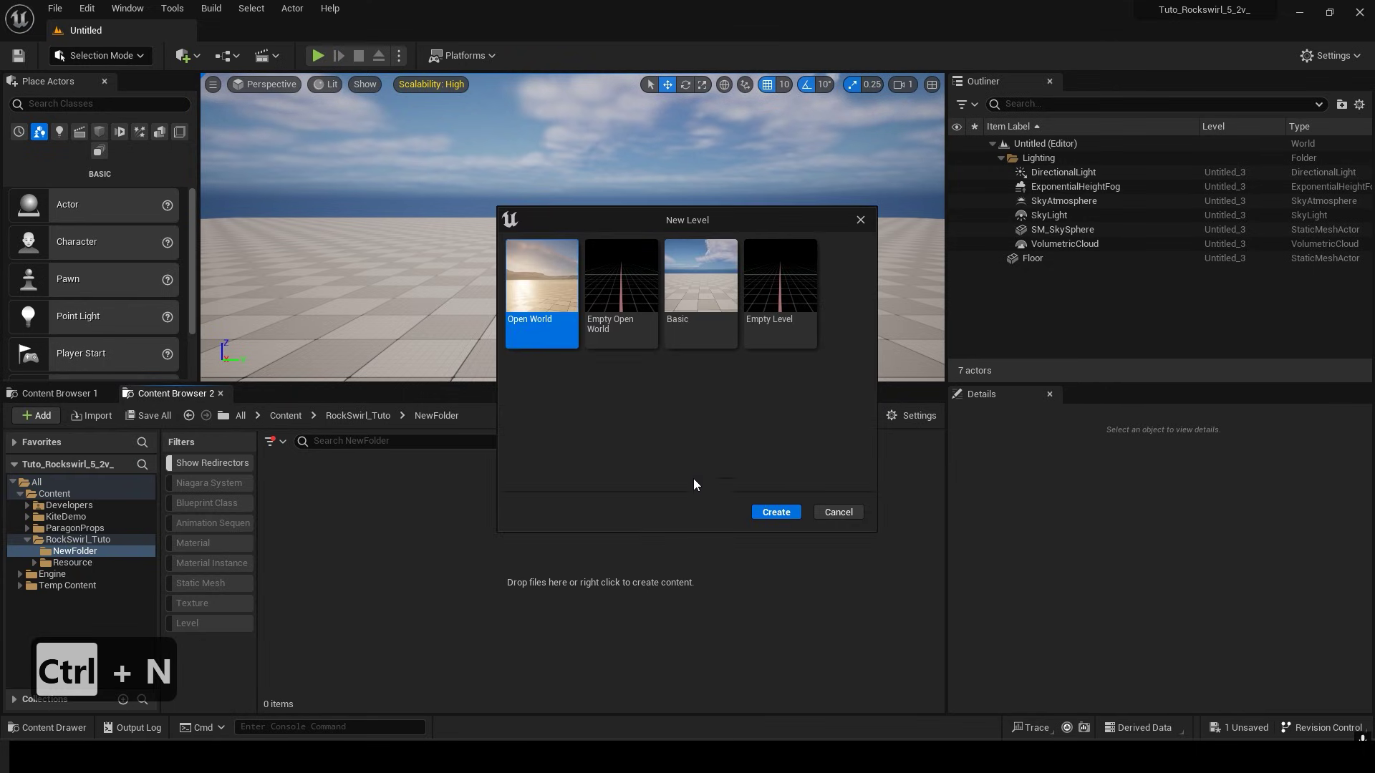
click(779, 510)
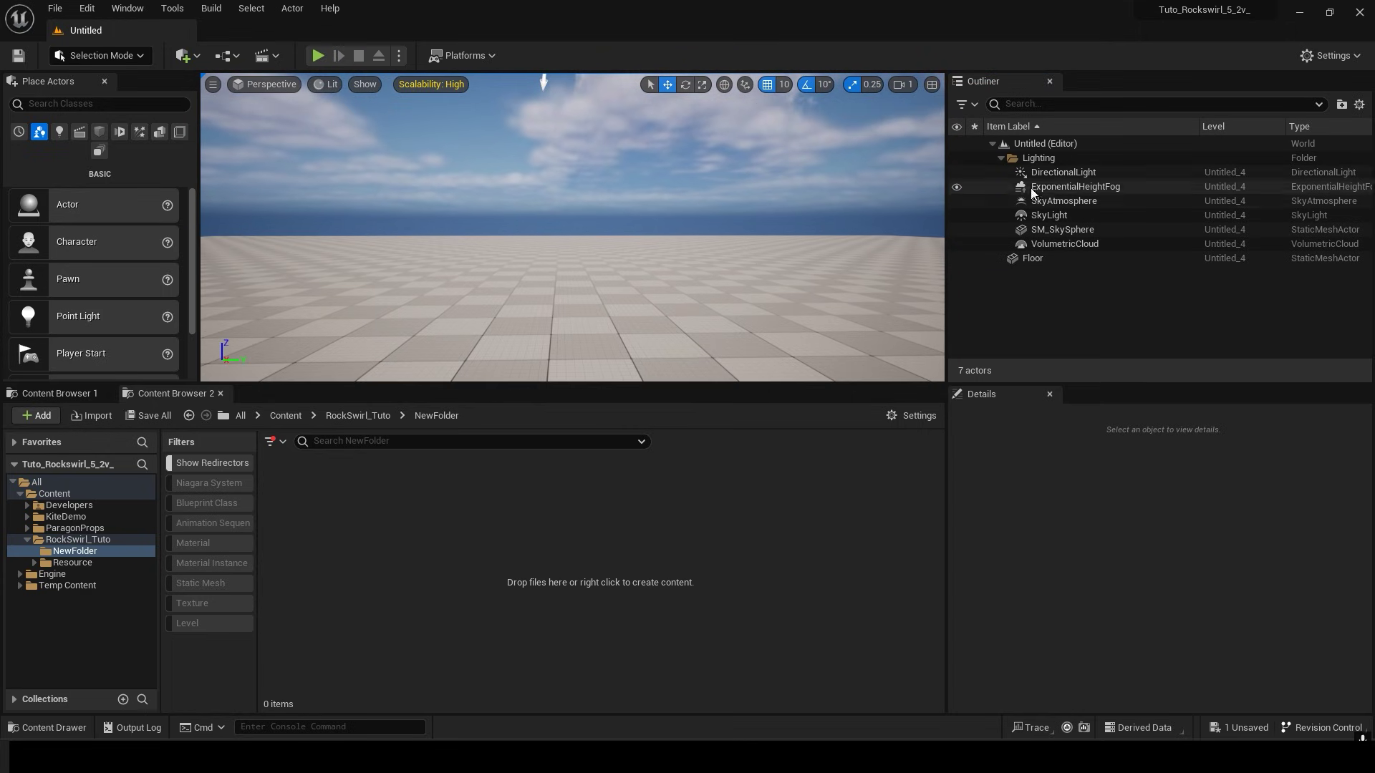
double_click(1064, 173)
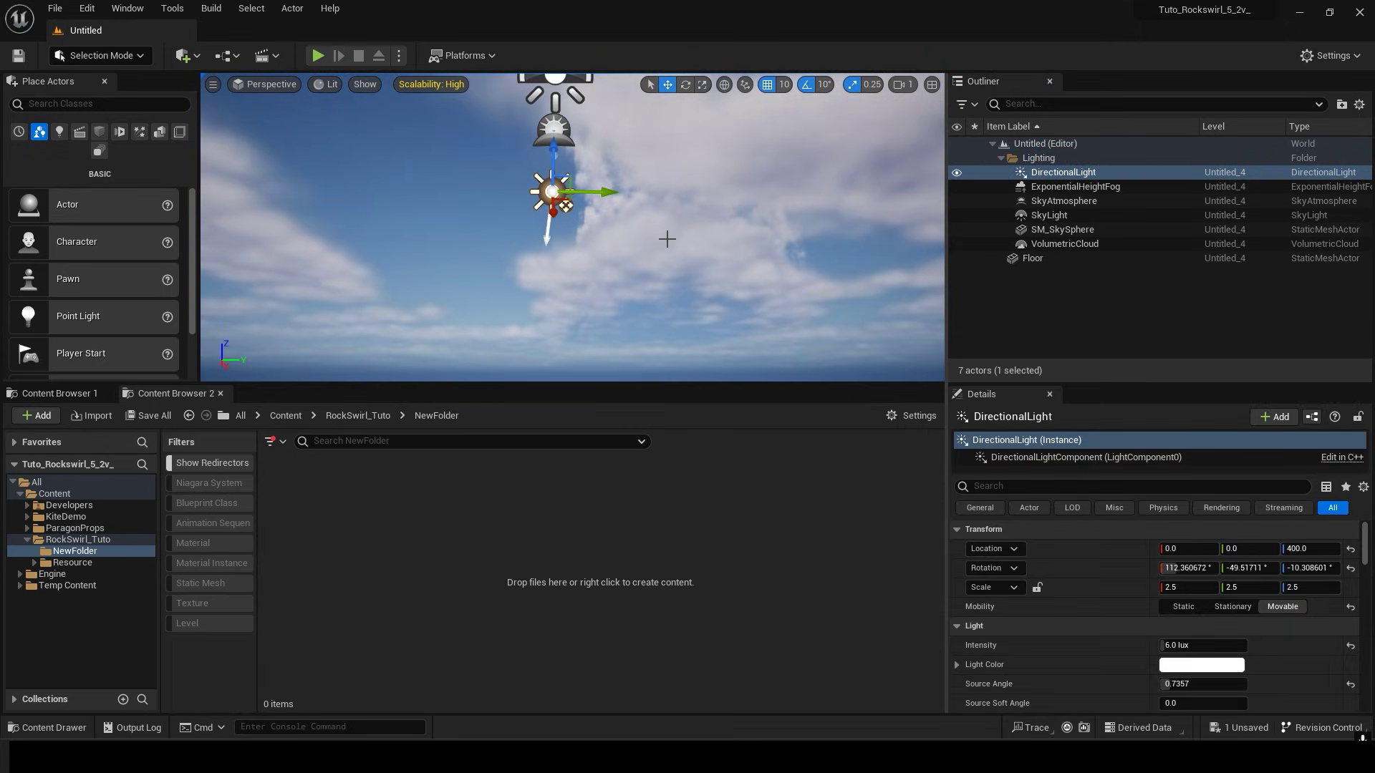
drag(621, 202, 632, 255)
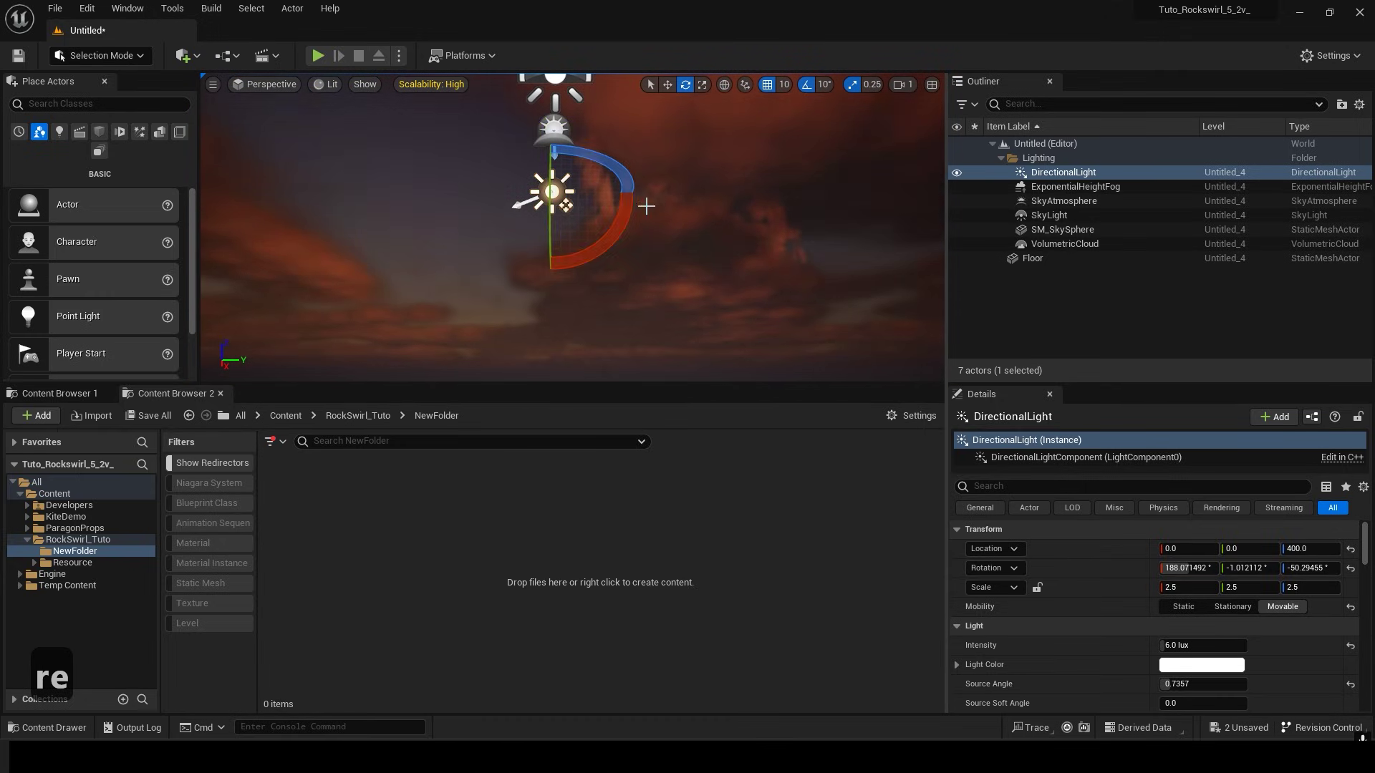
right_drag(644, 205, 642, 266)
right_drag(594, 188, 606, 170)
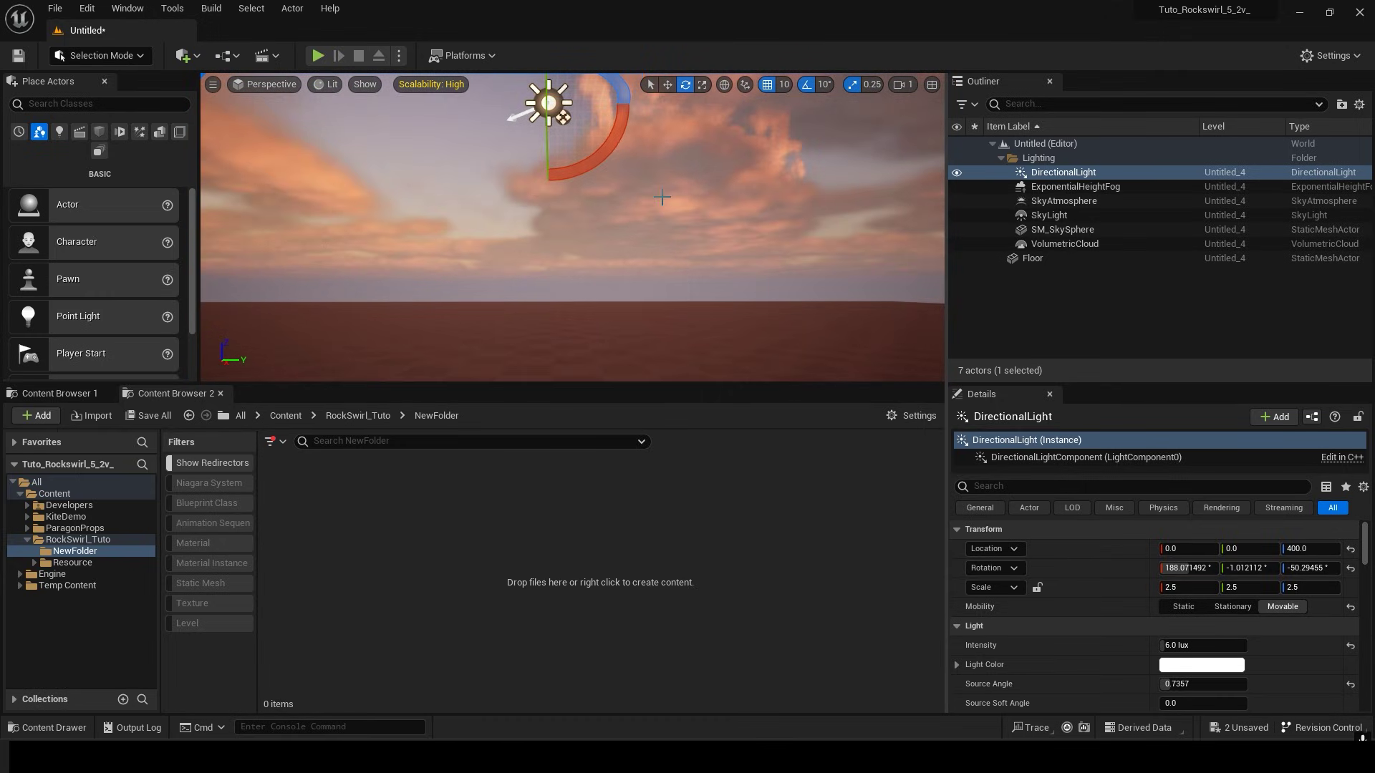
Disable the default Auto Exposure option in the project's rendering settings.
click(136, 9)
mouse_move(100, 13)
click(162, 214)
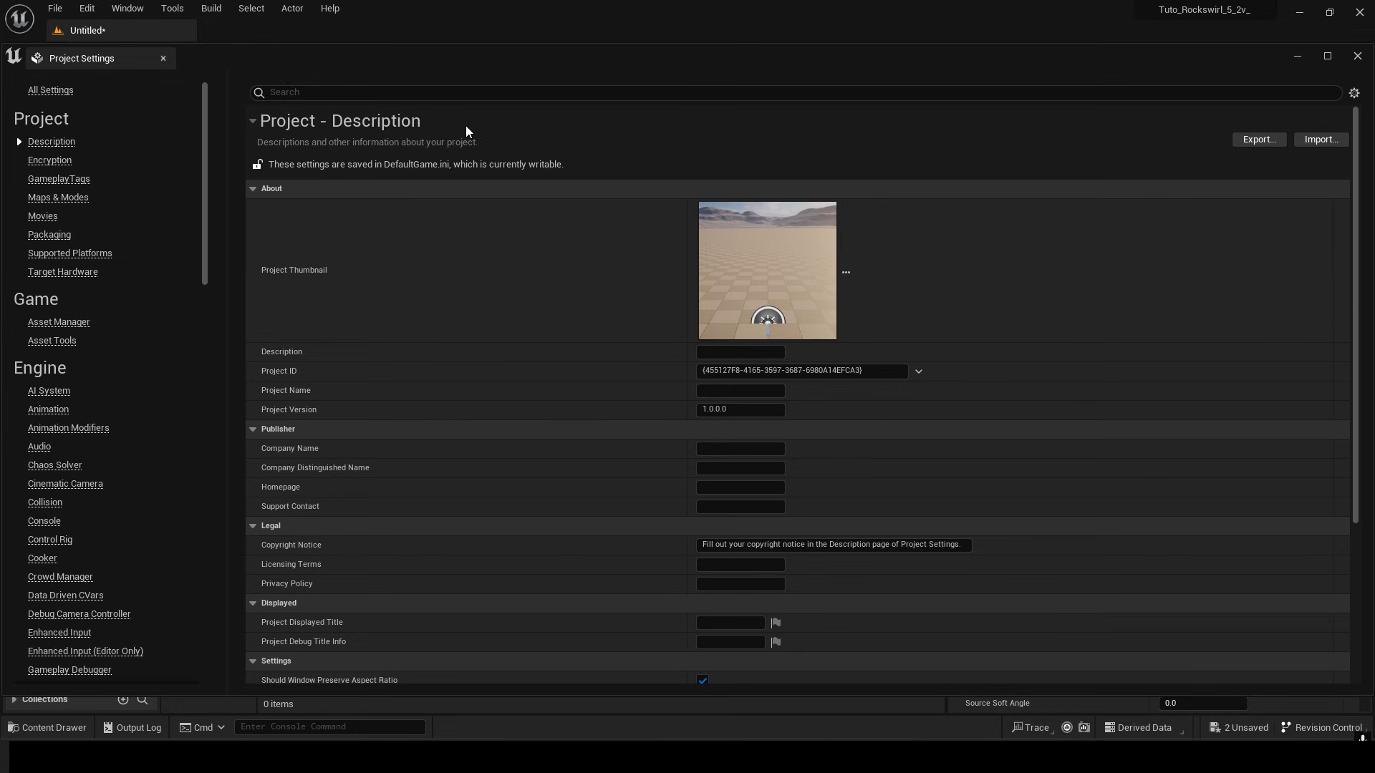
click(454, 93)
text(auto exposi)
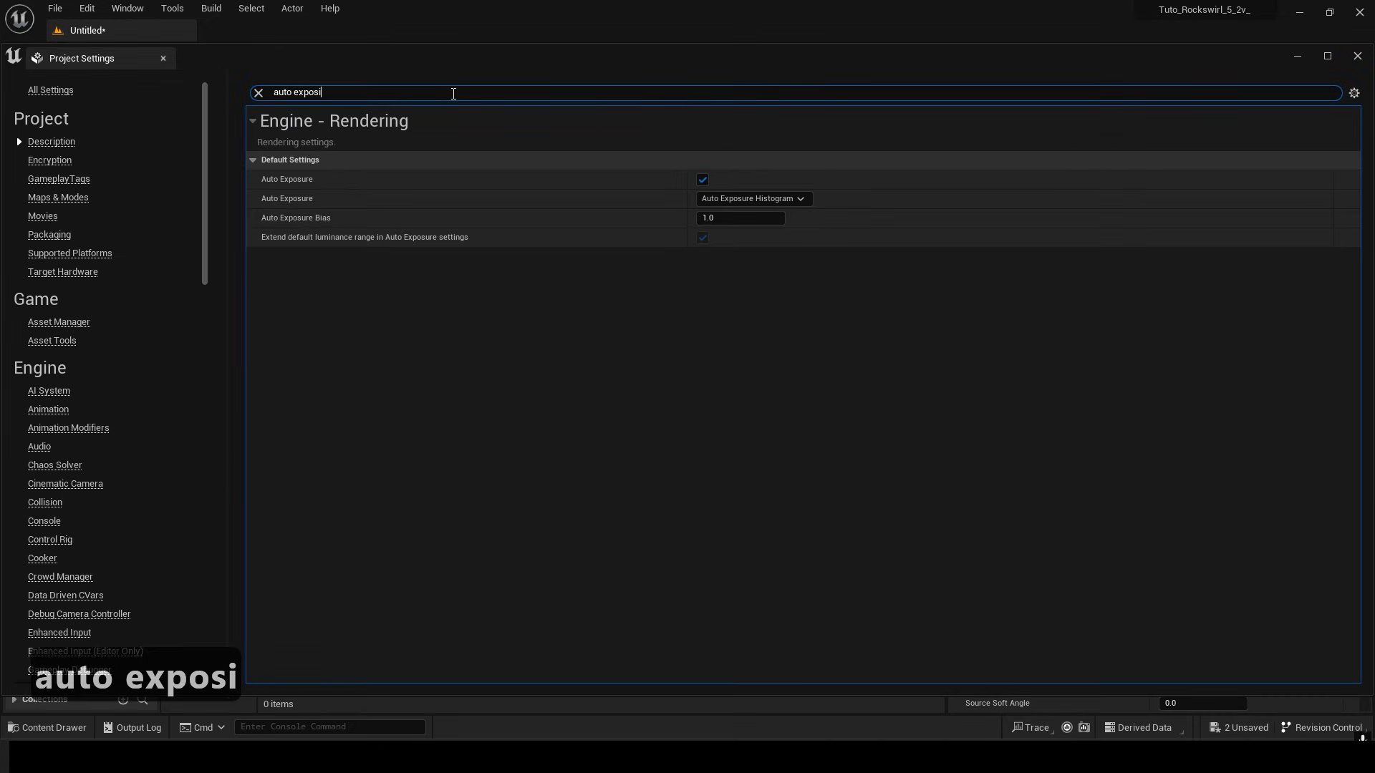
key(BackSpace)
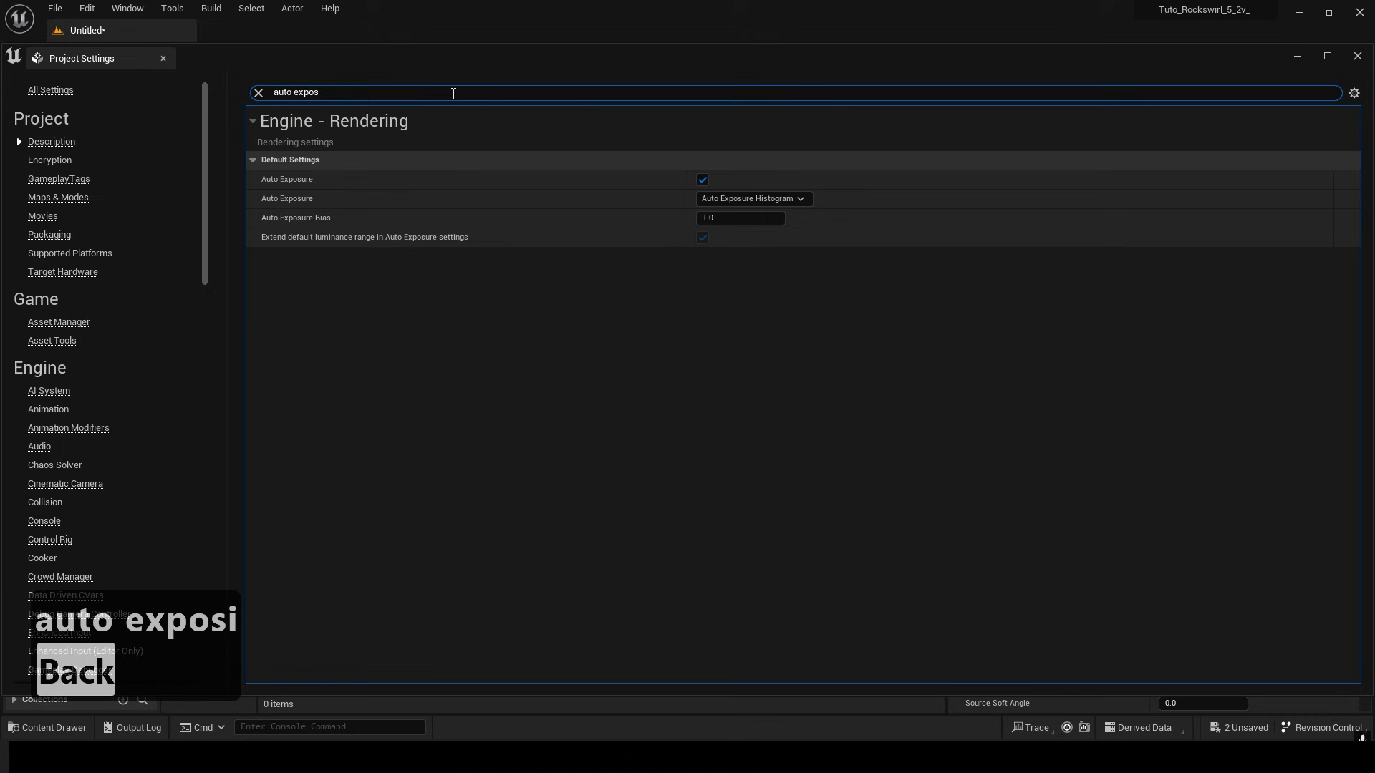
click(703, 180)
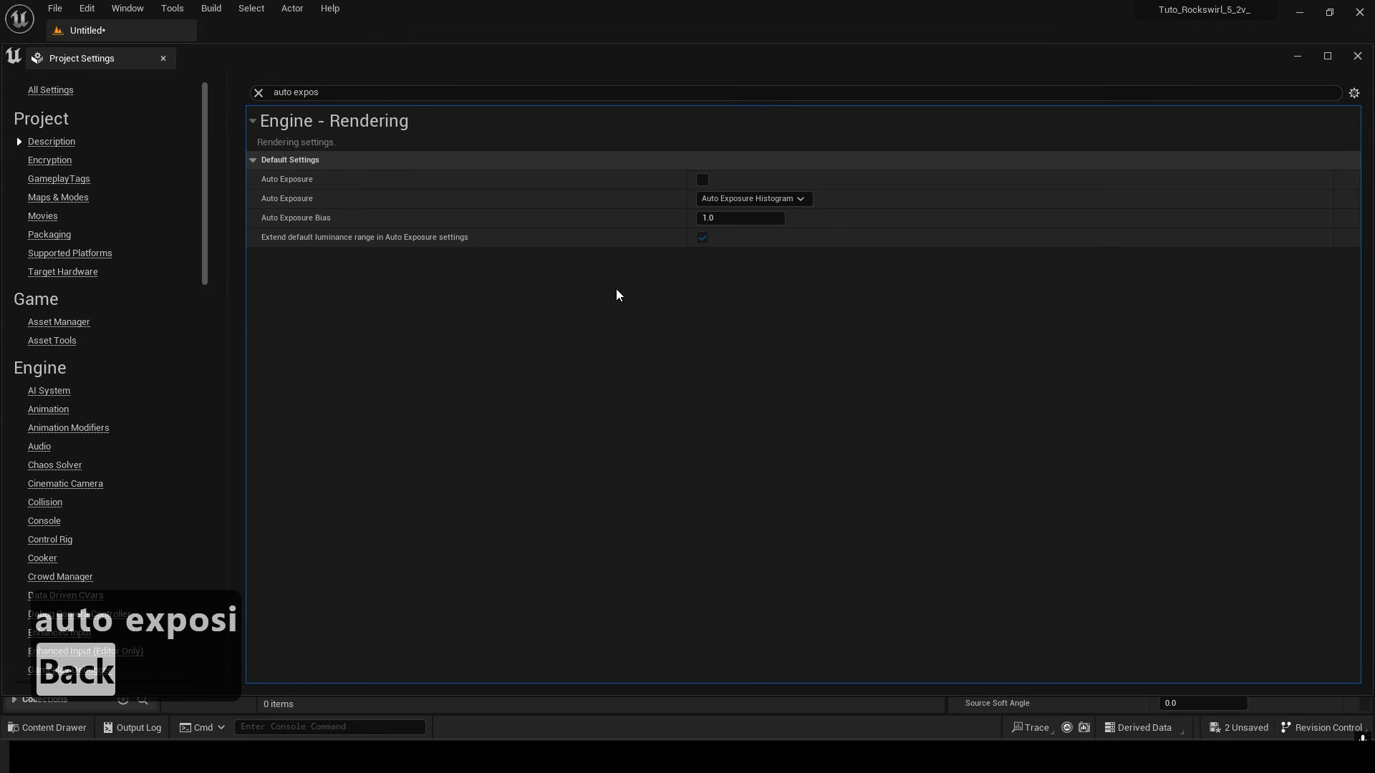
click(163, 58)
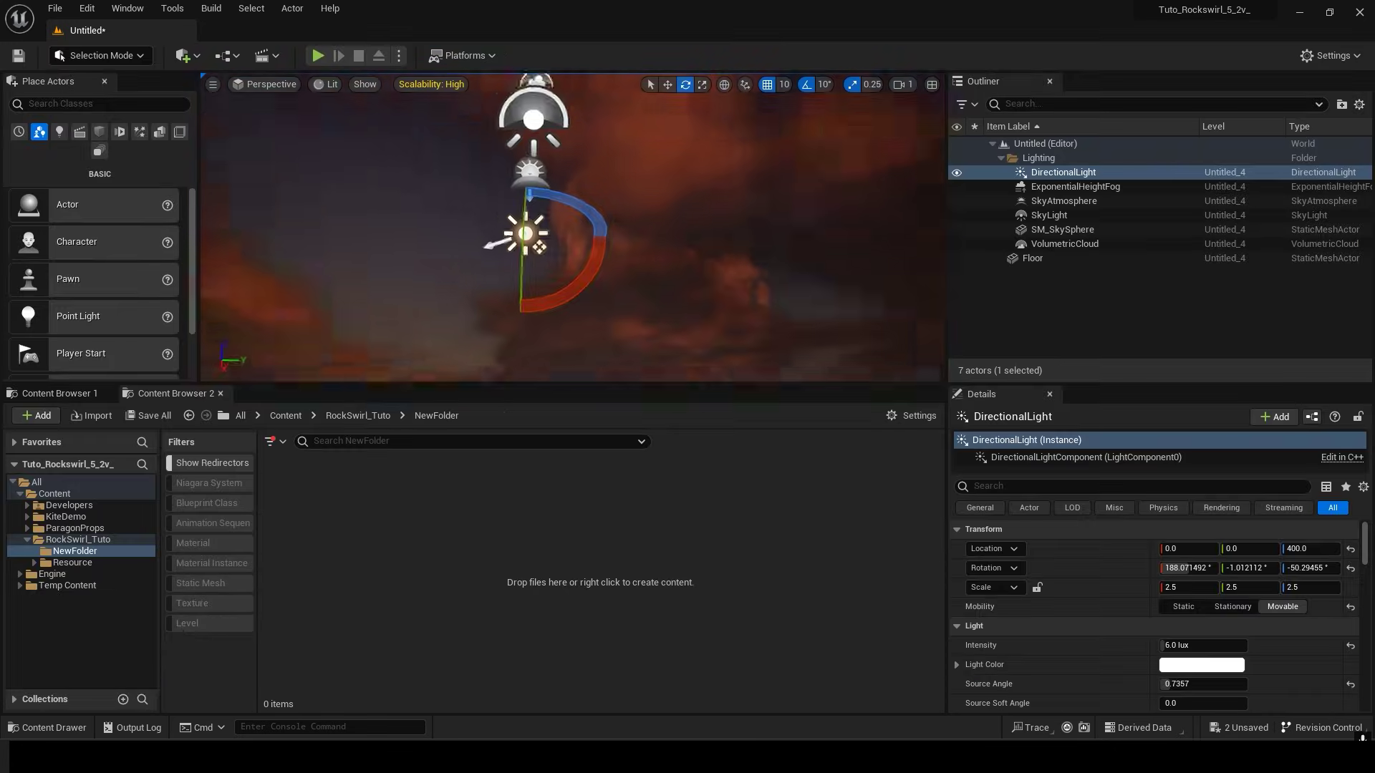
Save the level as NewMap in the RockSwirl_Tuto/NewFolder folder.
key(F11)
key(ctrl+s)
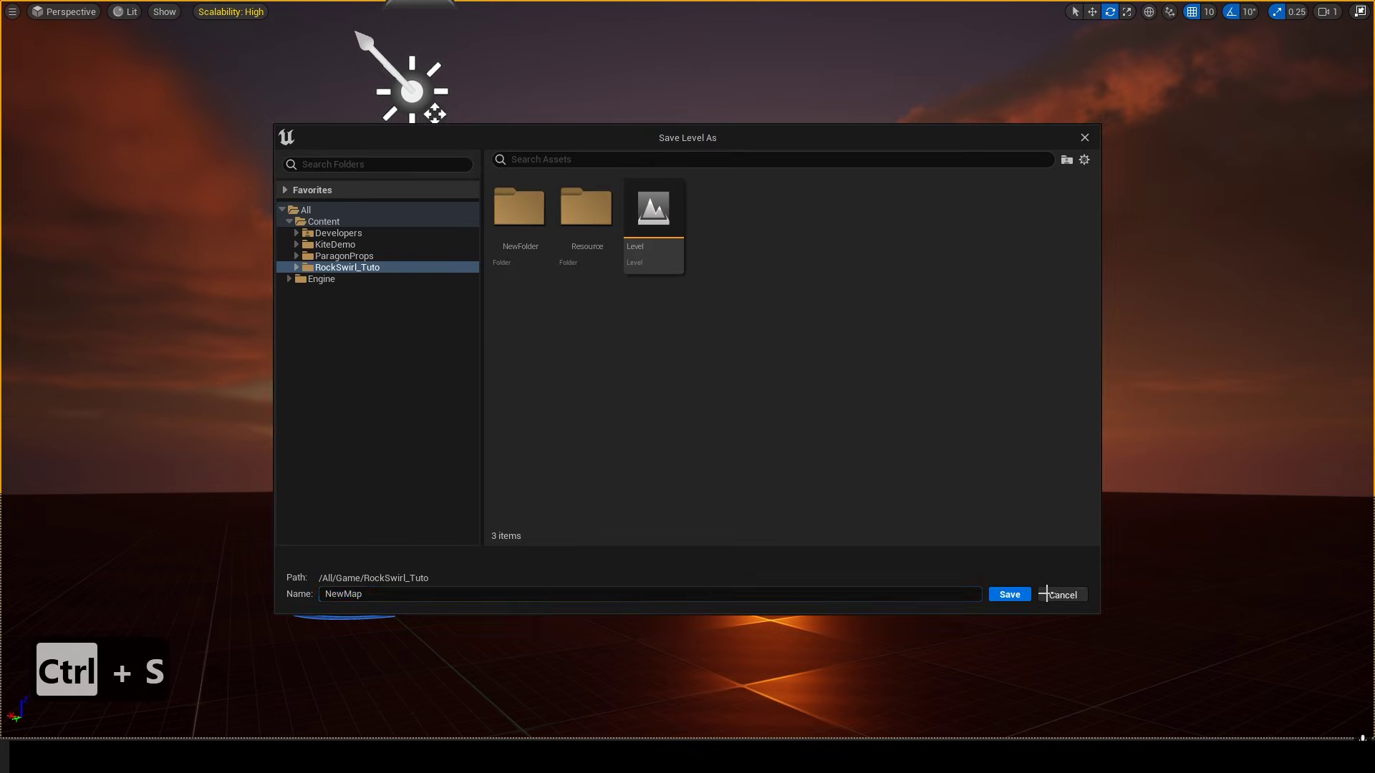
click(1046, 595)
key(ctrl+s)
double_click(527, 269)
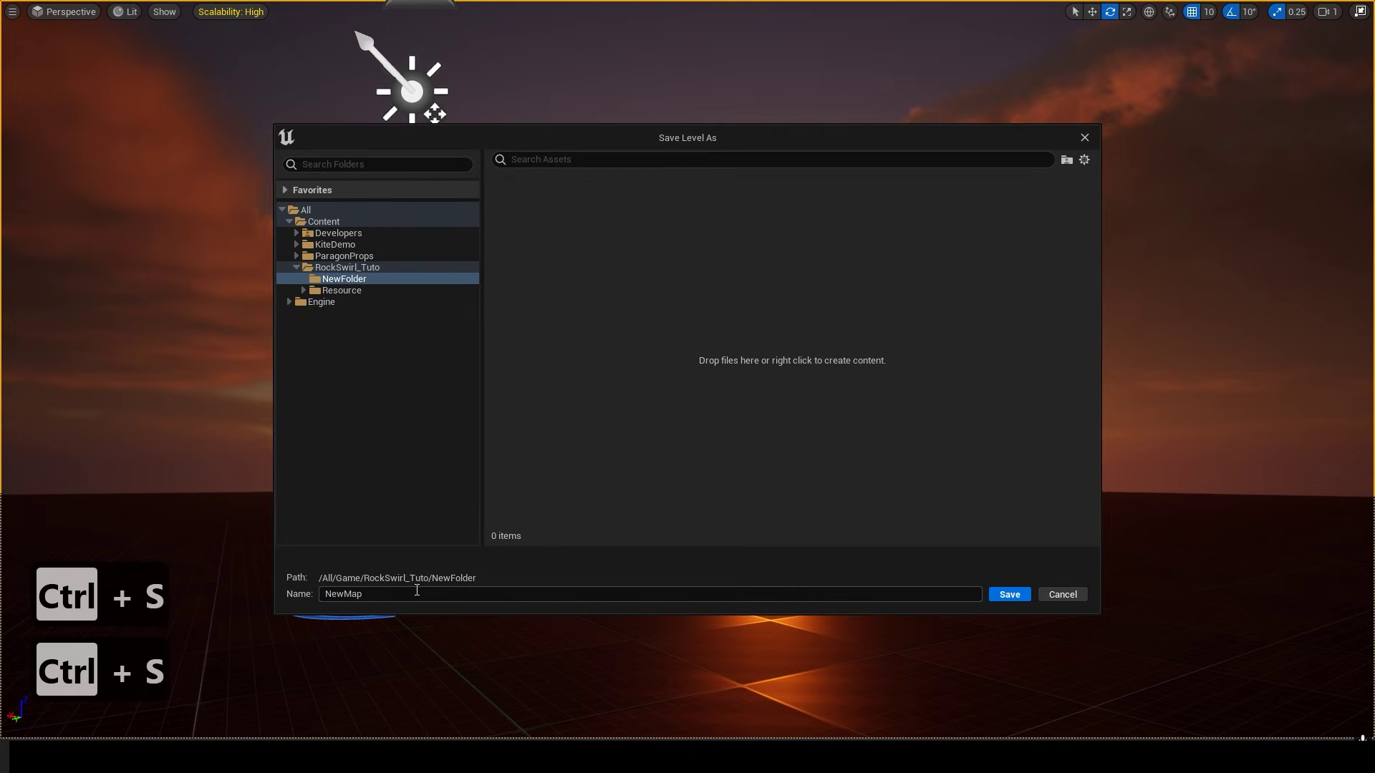
click(1008, 595)
key(F11)
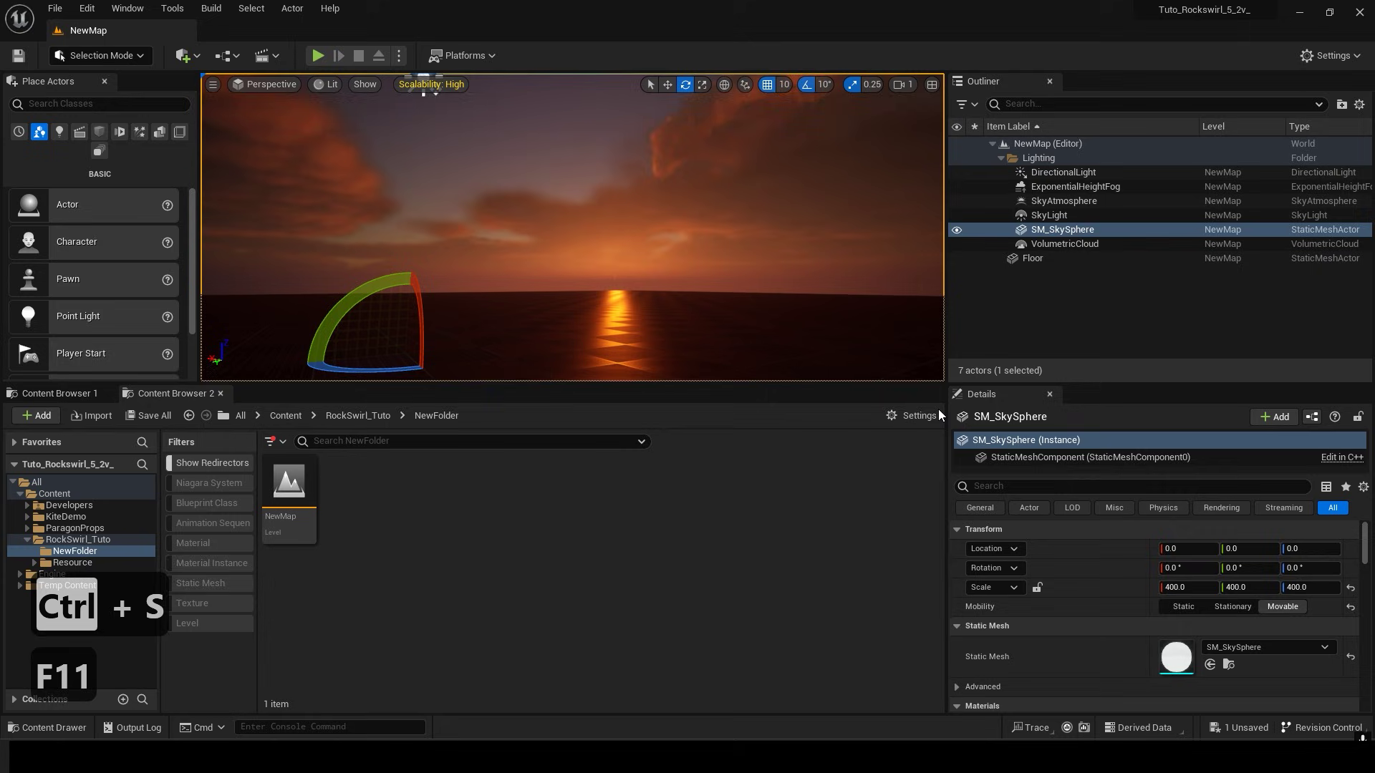
Locate the SM_MountainRock_Closed static mesh in the project content and place it on the floor of the level.
mouse_move(363, 488)
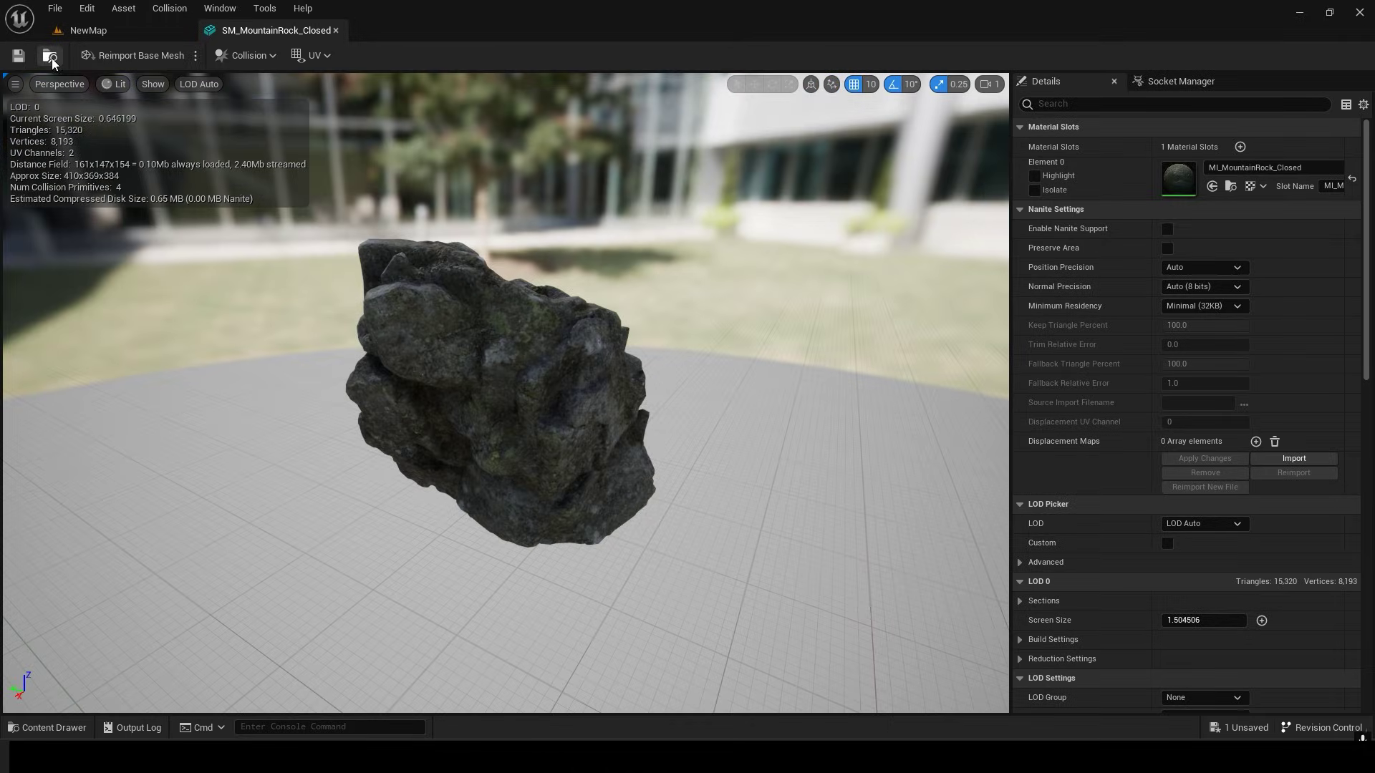
click(52, 58)
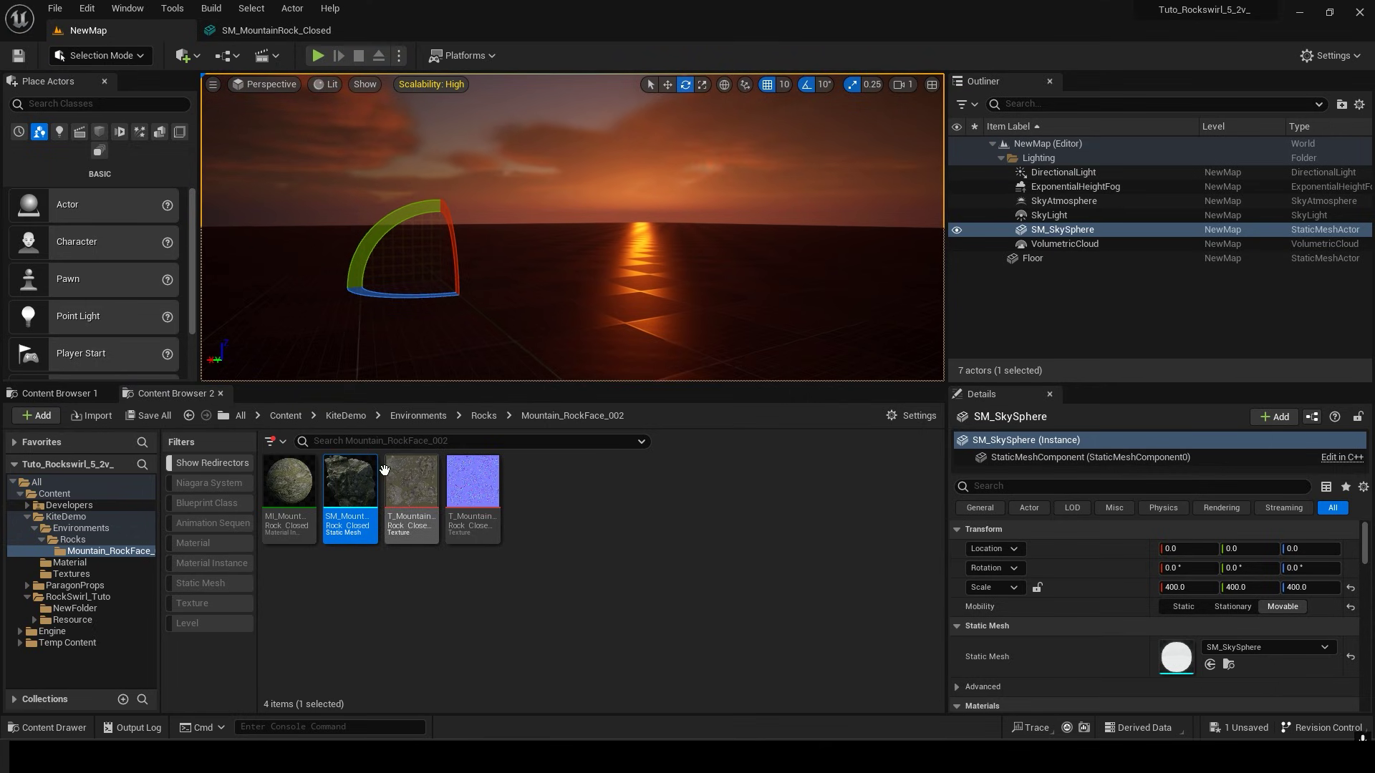
drag(385, 469, 644, 130)
key(d)
right_drag(644, 131, 573, 143)
key(s)
Fine-tune the DirectionalLight's rotation for low sunset light on the rock, with rotation snapping off, and save the level.
click(686, 85)
click(1034, 176)
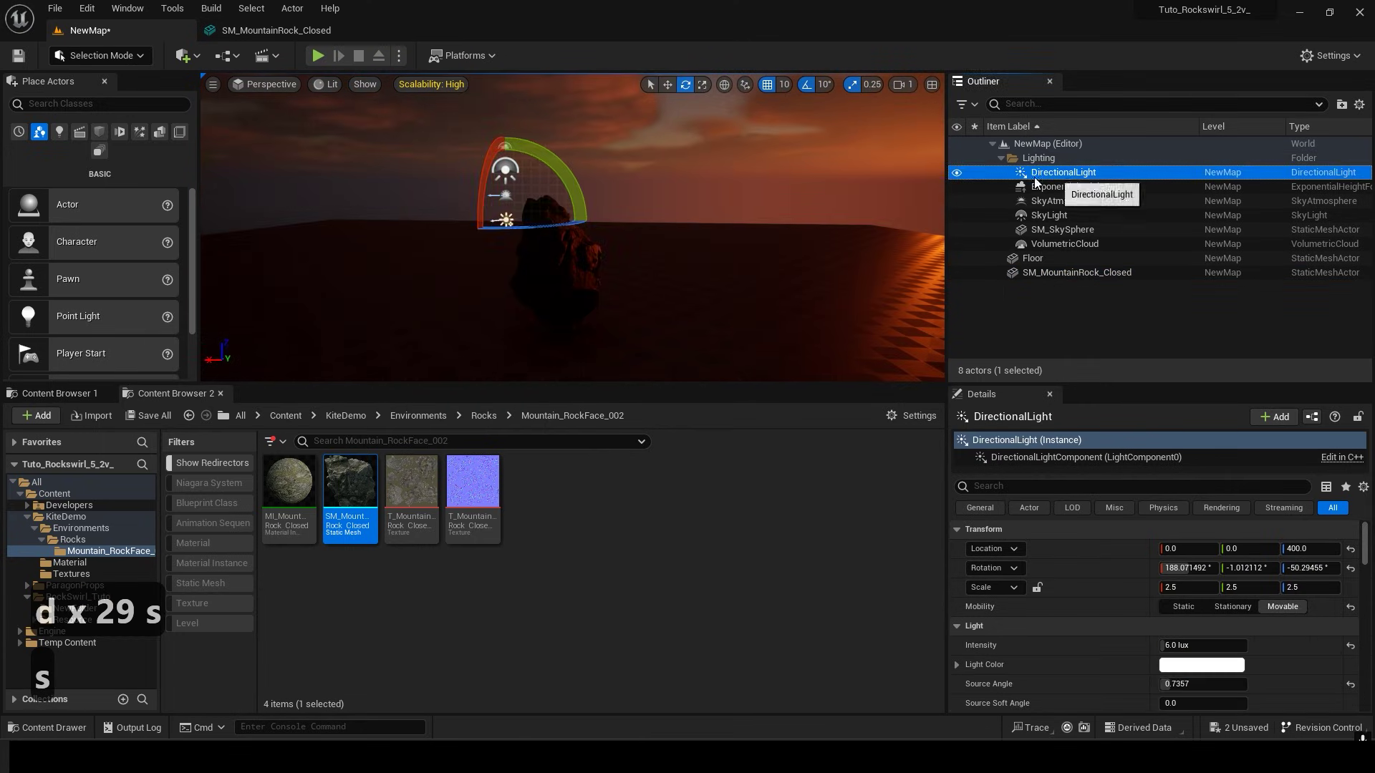
right_drag(739, 178, 740, 159)
drag(570, 221, 559, 200)
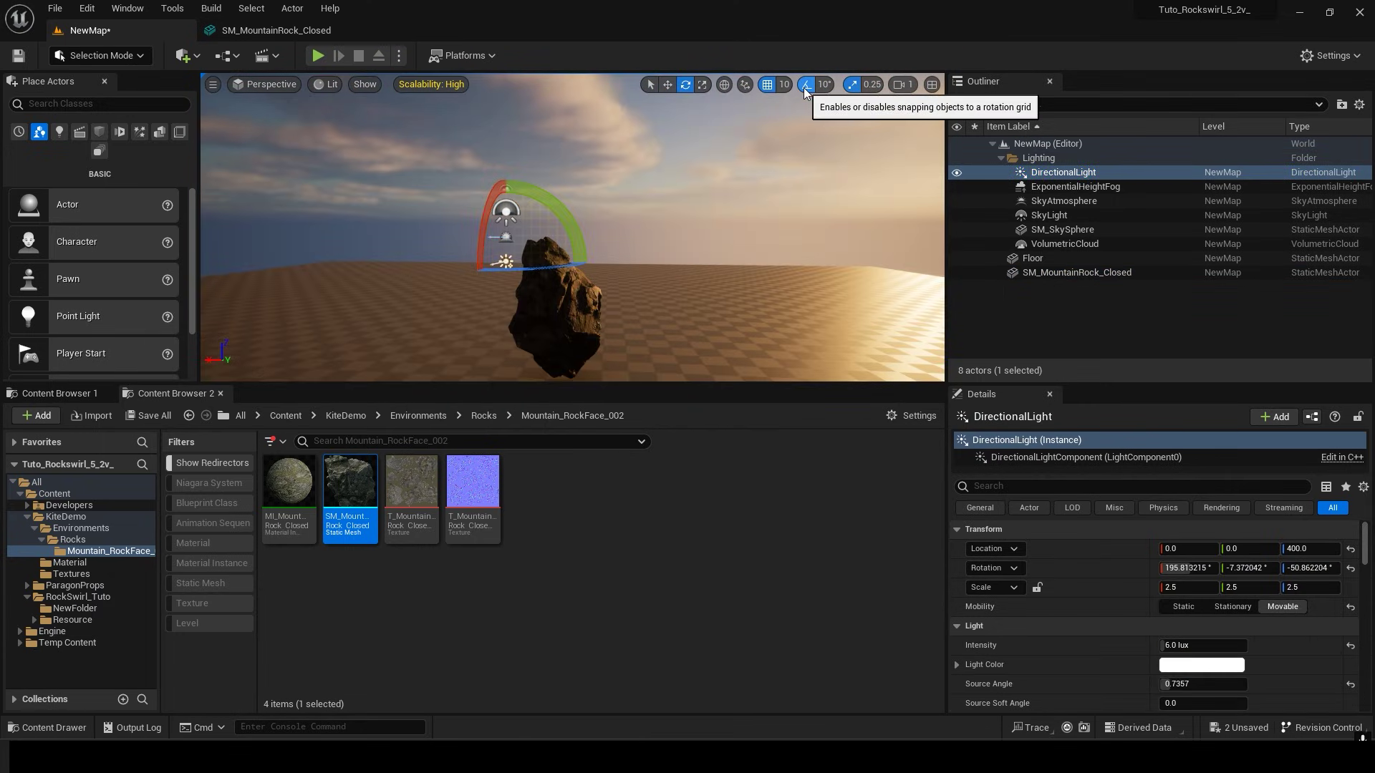
key(ctrl+l)
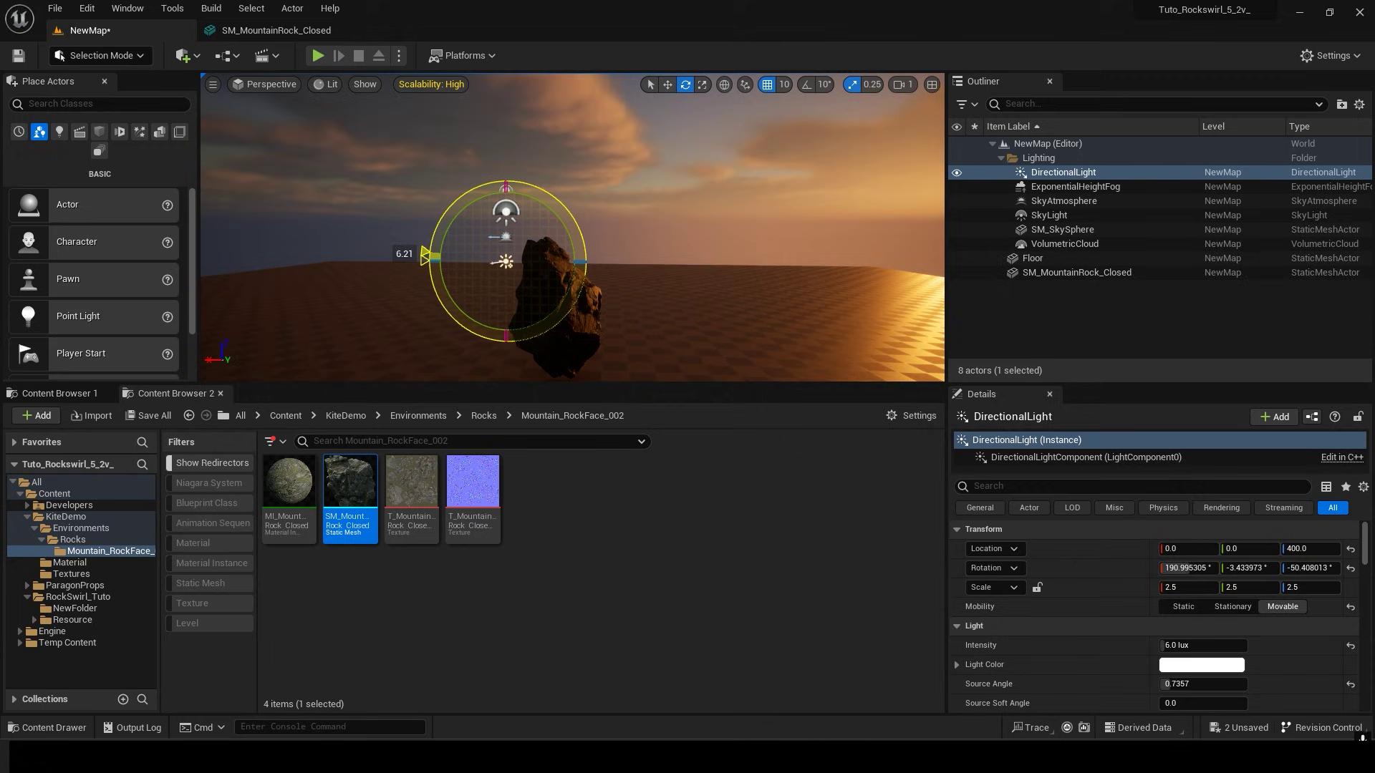
drag(571, 220, 565, 229)
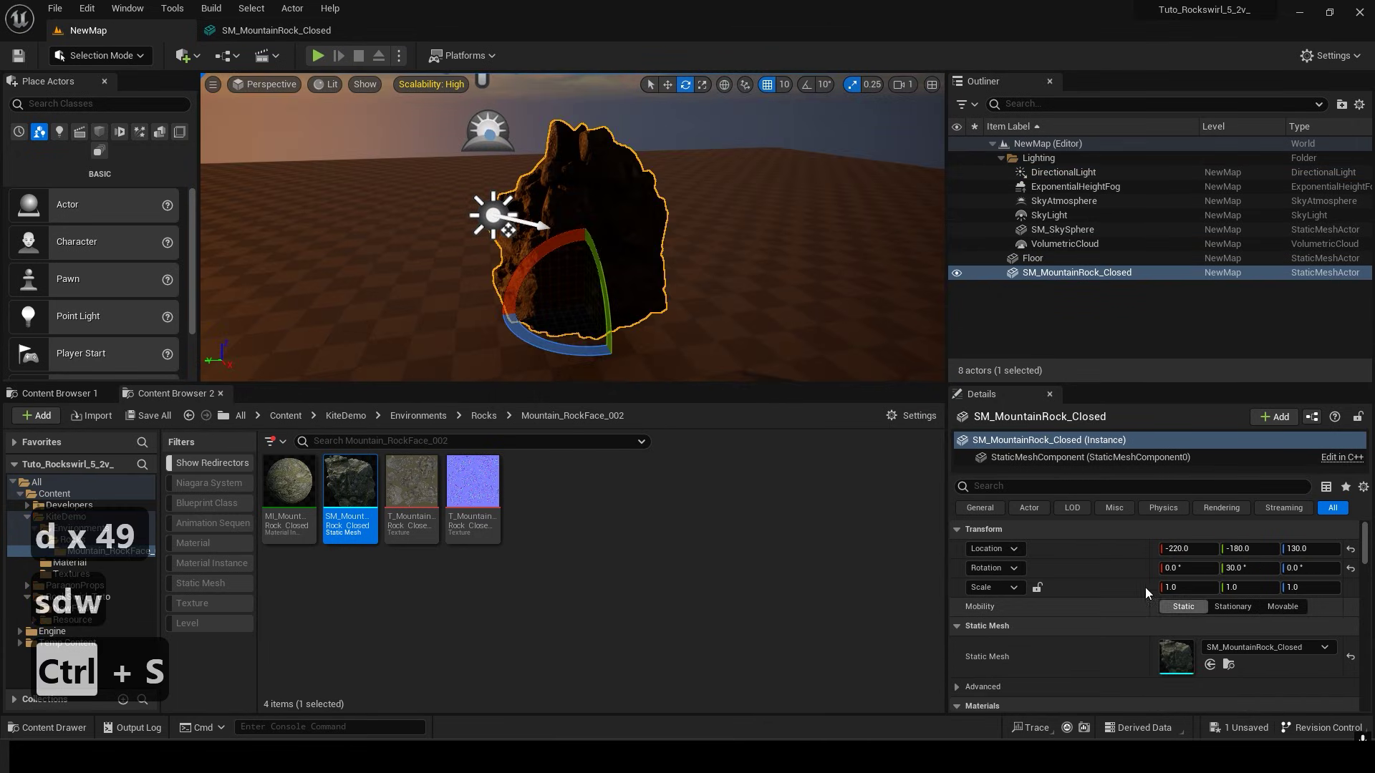
key(ctrl+s)
Open the rock mesh's material instance MI_MountainRock_Closed and its parent material M_Photoscan_Master for editing.
double_click(1175, 653)
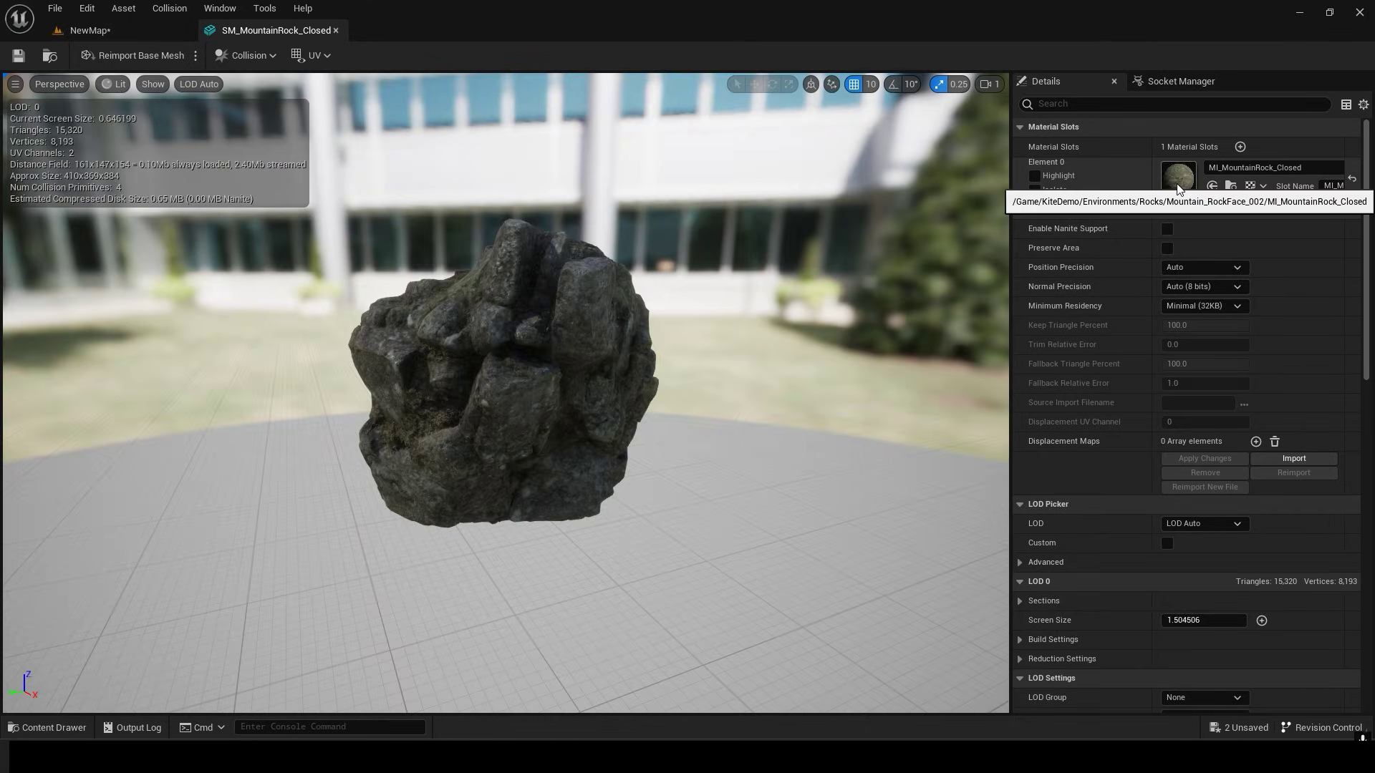
drag(722, 79, 711, 27)
scroll(772, 418, down, 8)
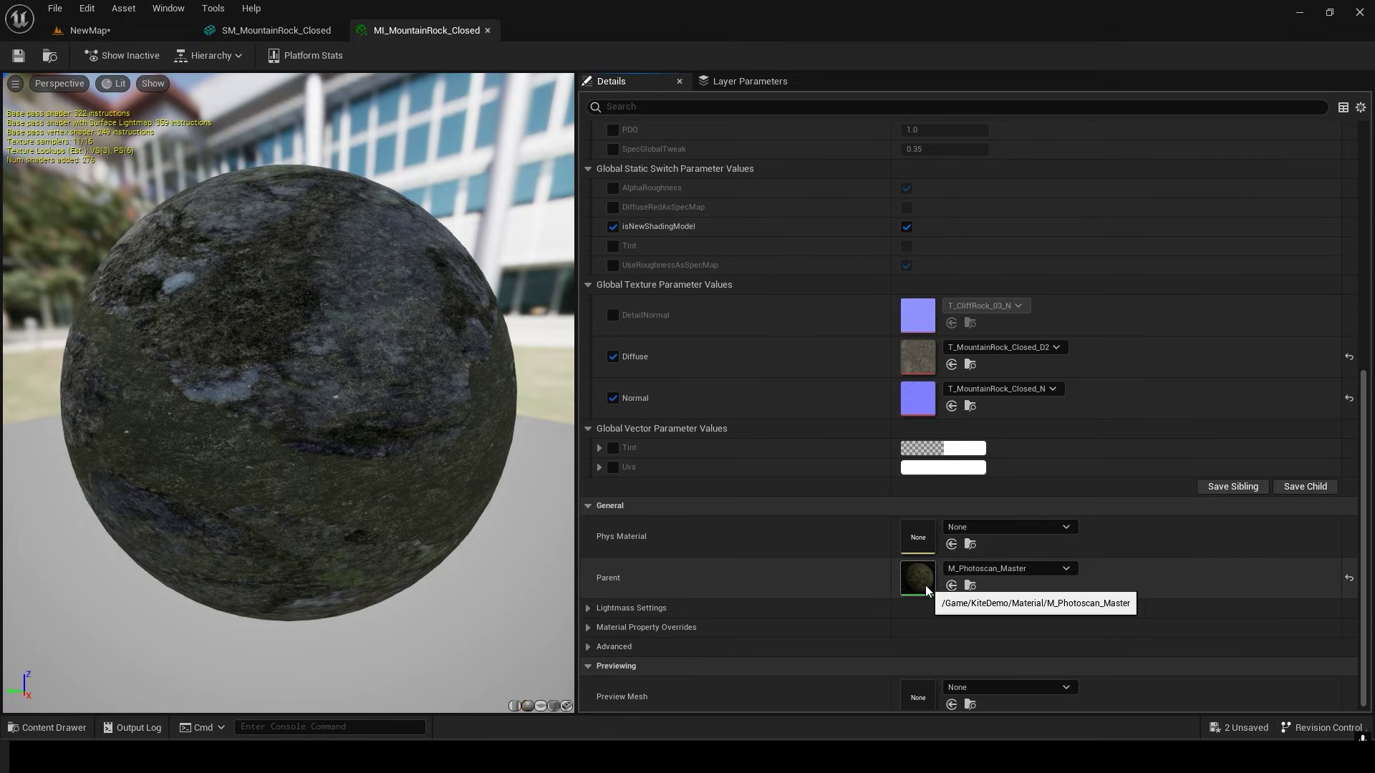
double_click(917, 579)
Add a Constant3Vector node in the empty graph area beside the MakeMaterialAttributes node's lower inputs.
scroll(806, 497, down, 3)
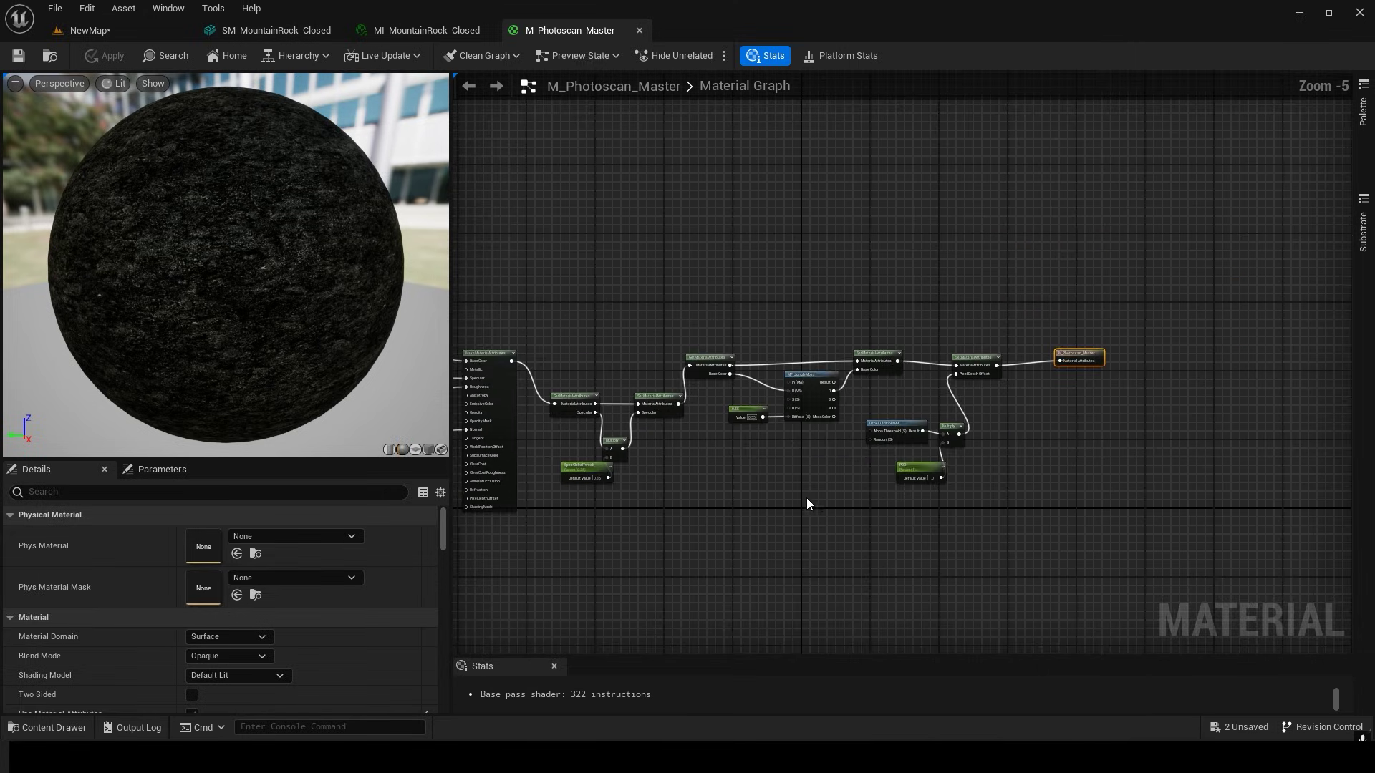
scroll(816, 497, up, 7)
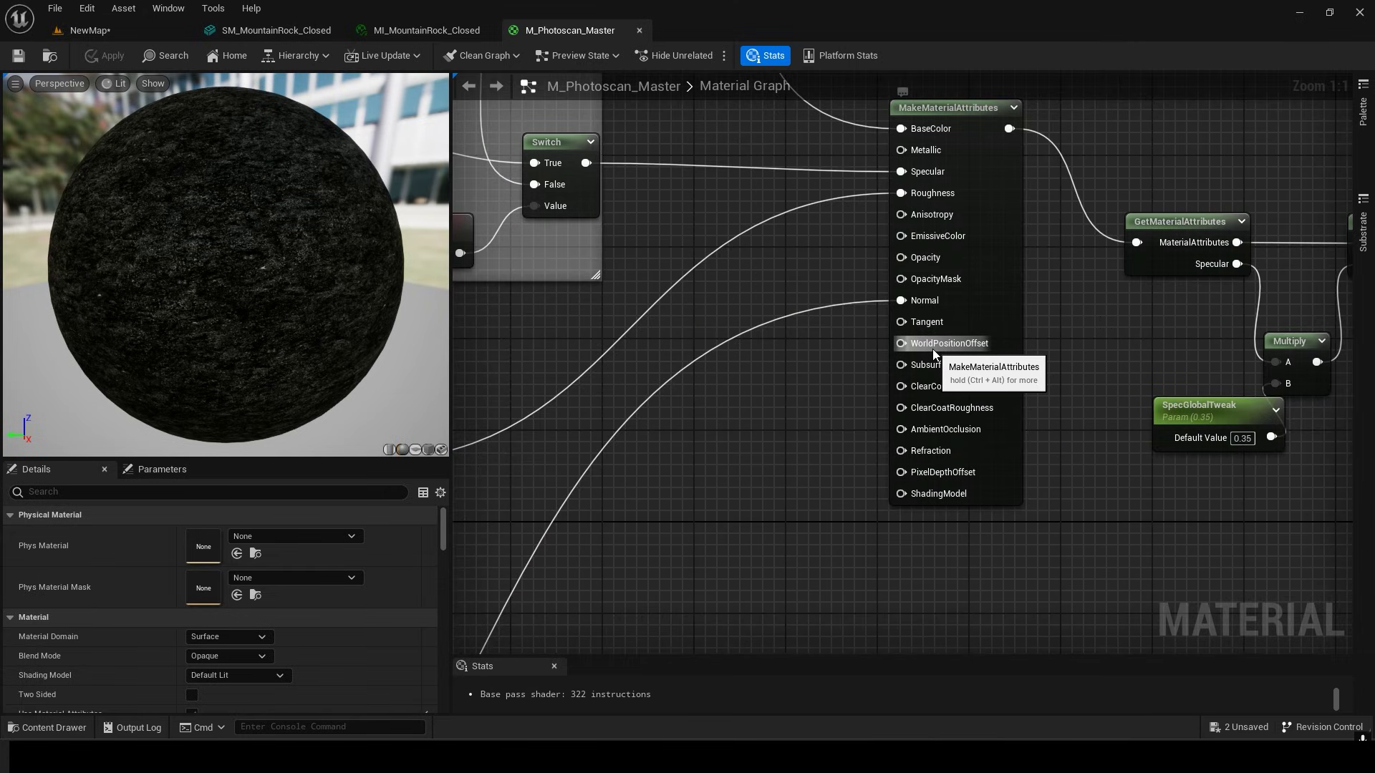
right_drag(610, 481, 712, 398)
right_click(718, 399)
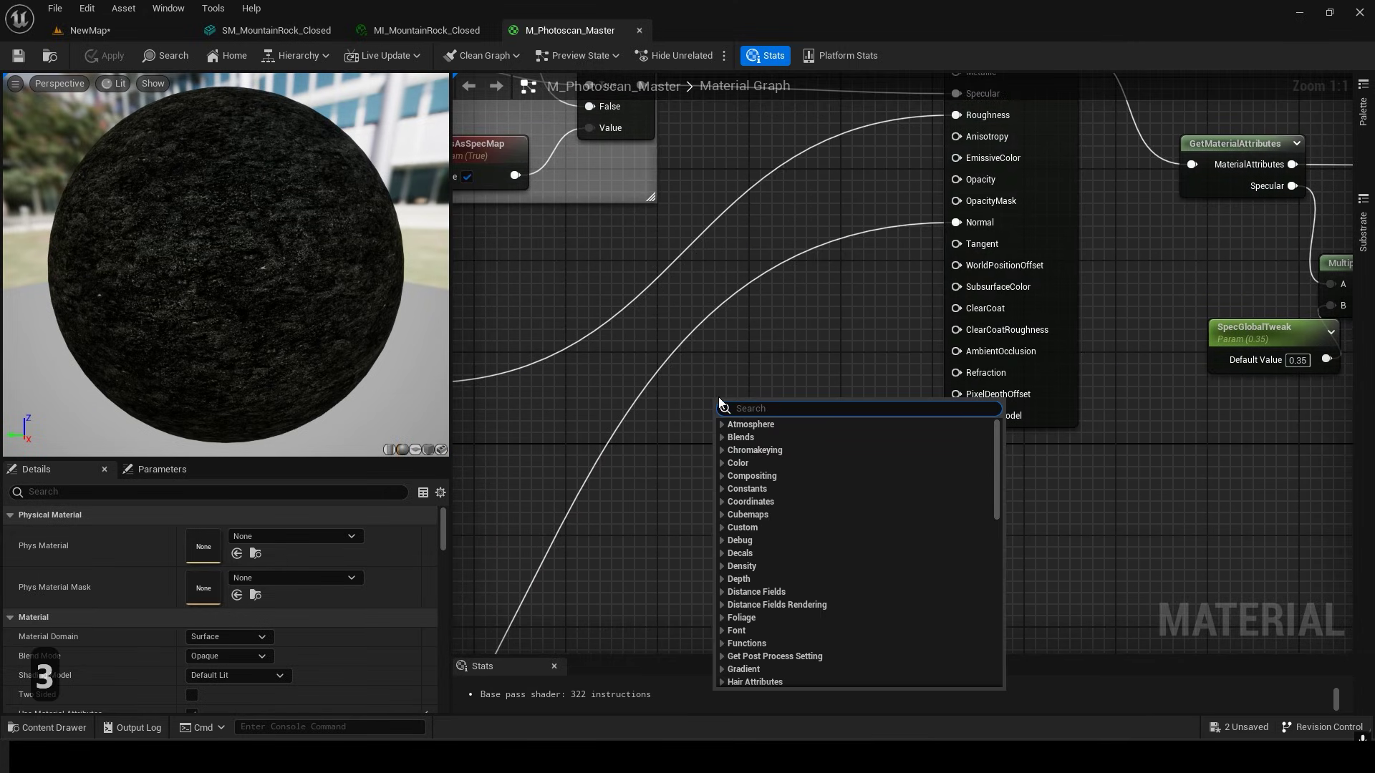
text(vector)
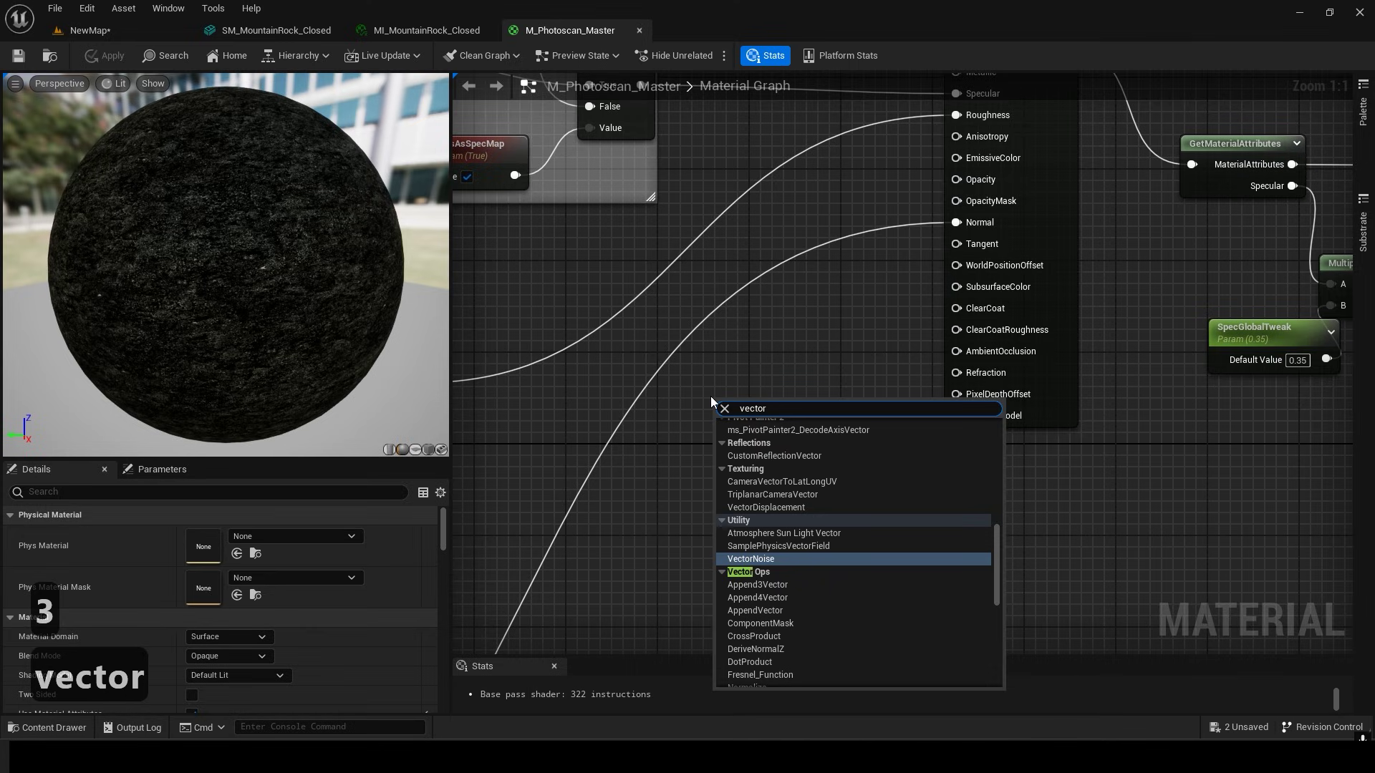
scroll(766, 541, down, 3)
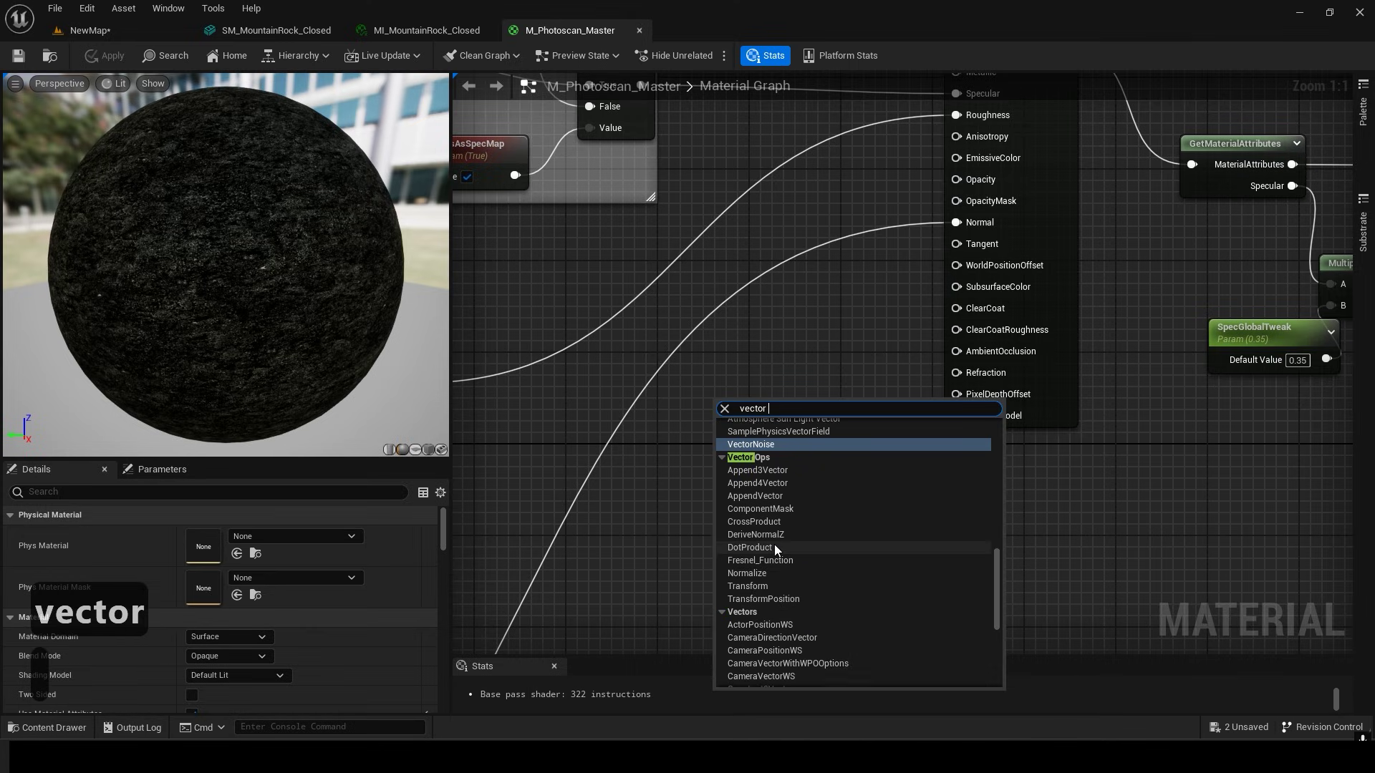
scroll(795, 548, down, 5)
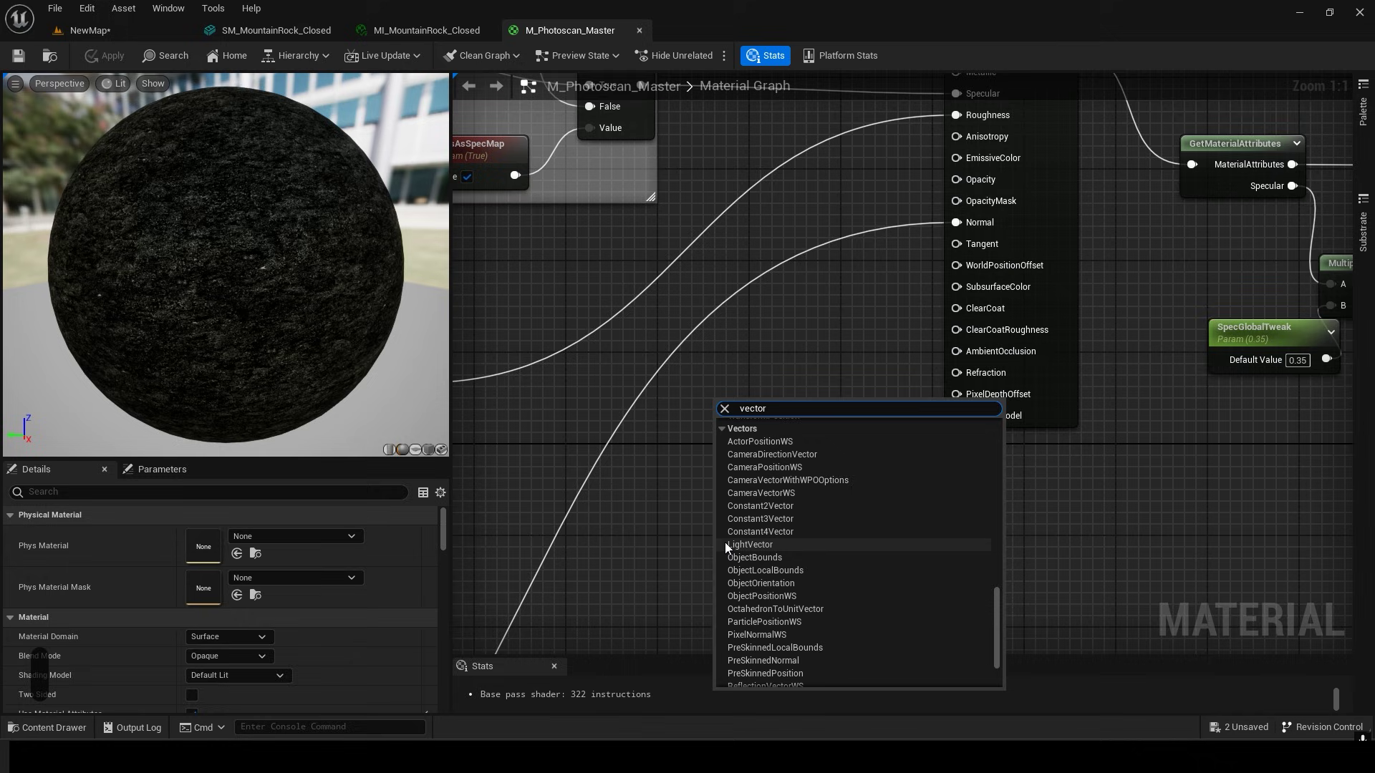
click(760, 520)
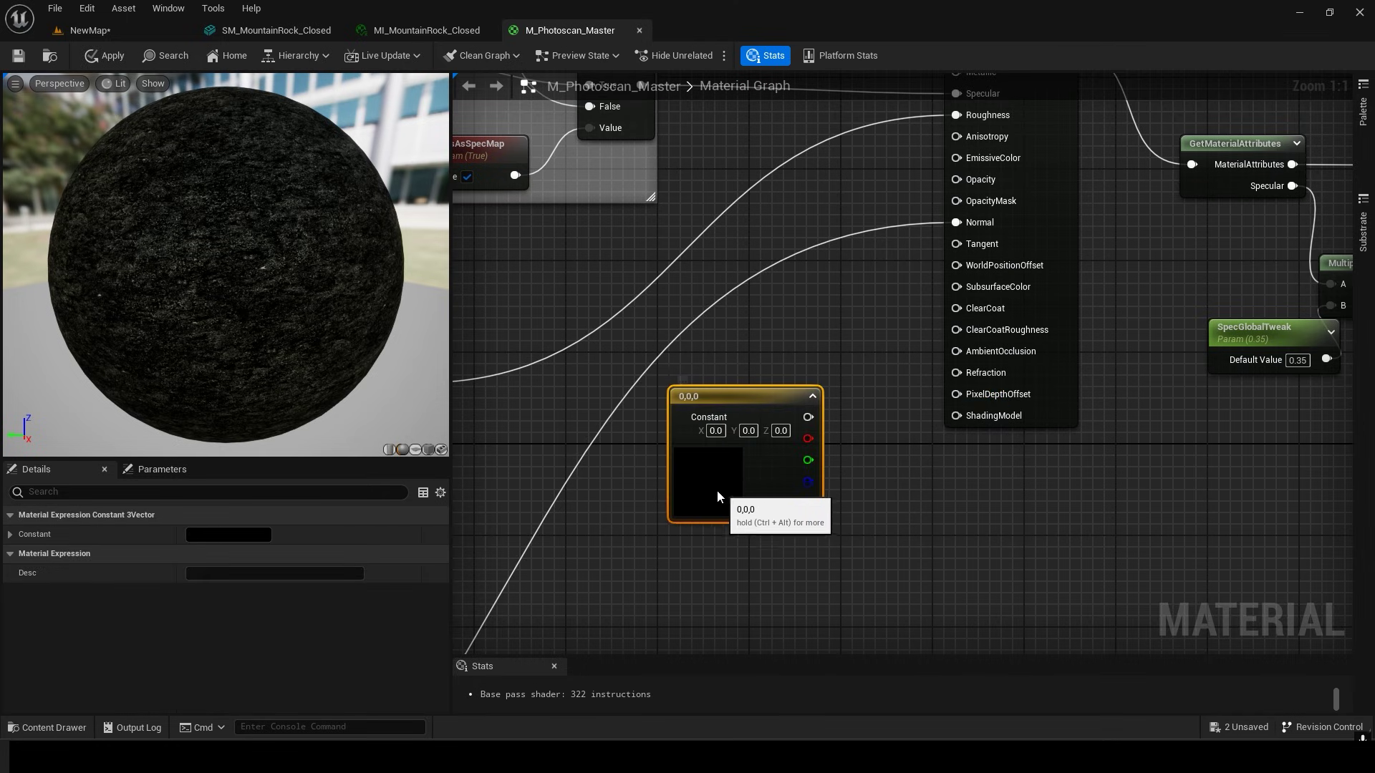
Convert the new vector constant to a parameter named Rotate Axis.
right_click(737, 419)
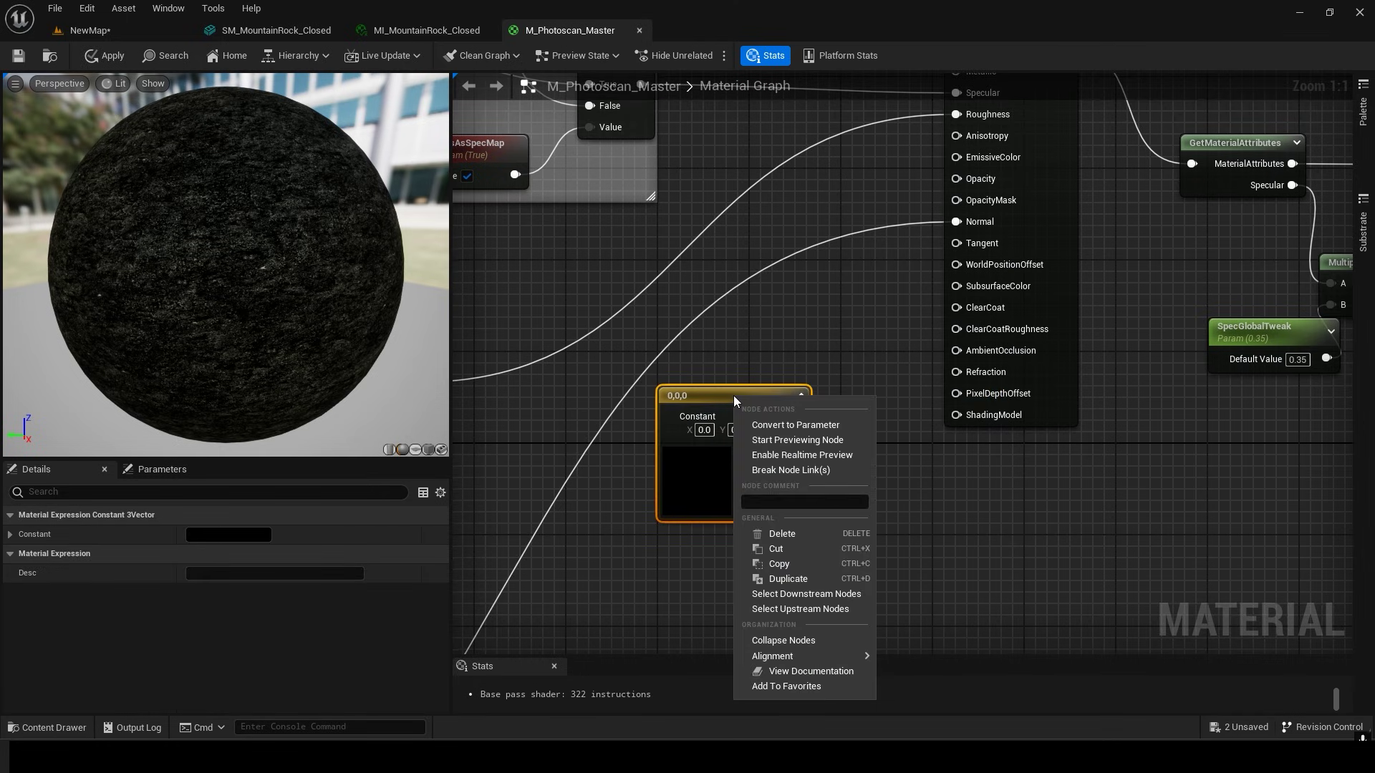
click(816, 421)
text(Ro)
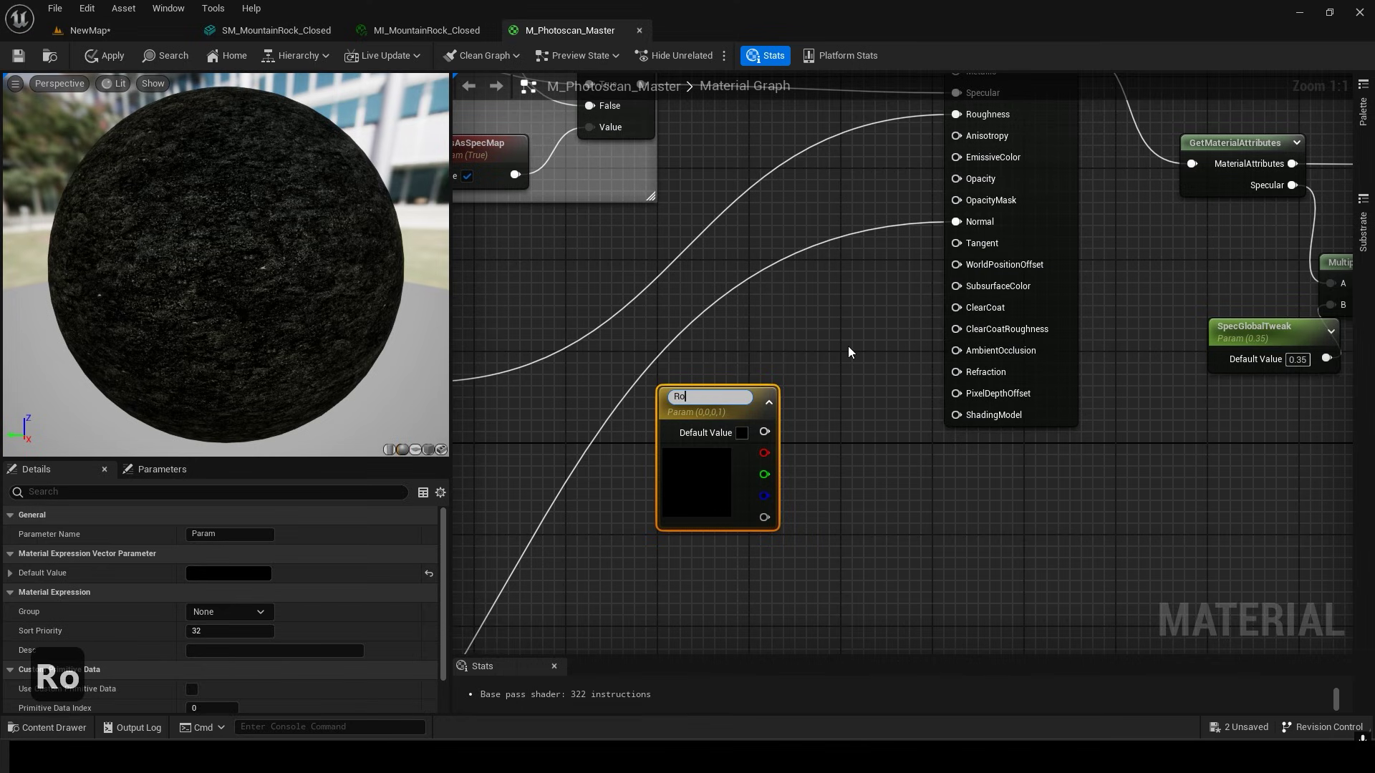
text(tate Axis)
key(Return)
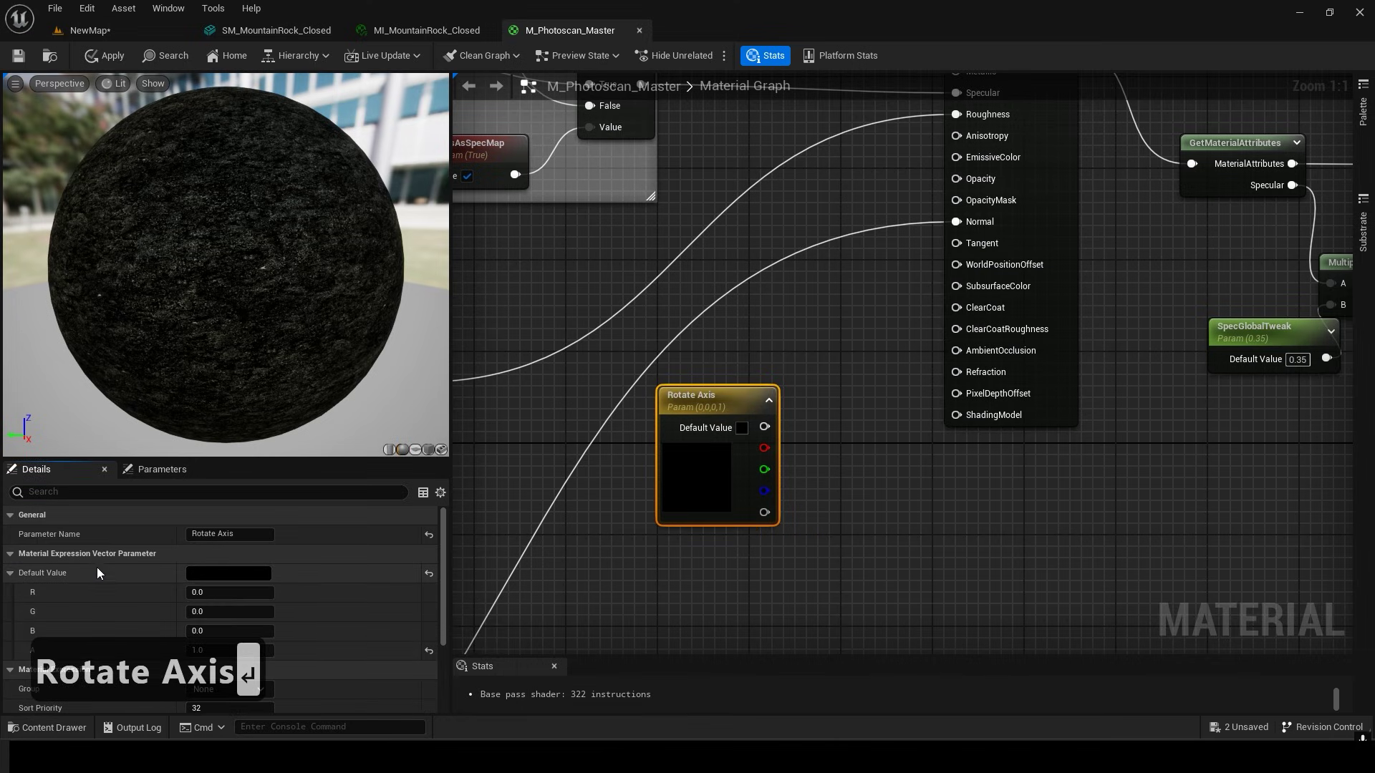
Set the B channel of the Rotate Axis parameter's default value to 1.
scroll(143, 570, down, 2)
click(204, 559)
text(1)
click(337, 575)
Add a RotateAboutAxis node beside the Rotate Axis parameter.
right_click(784, 442)
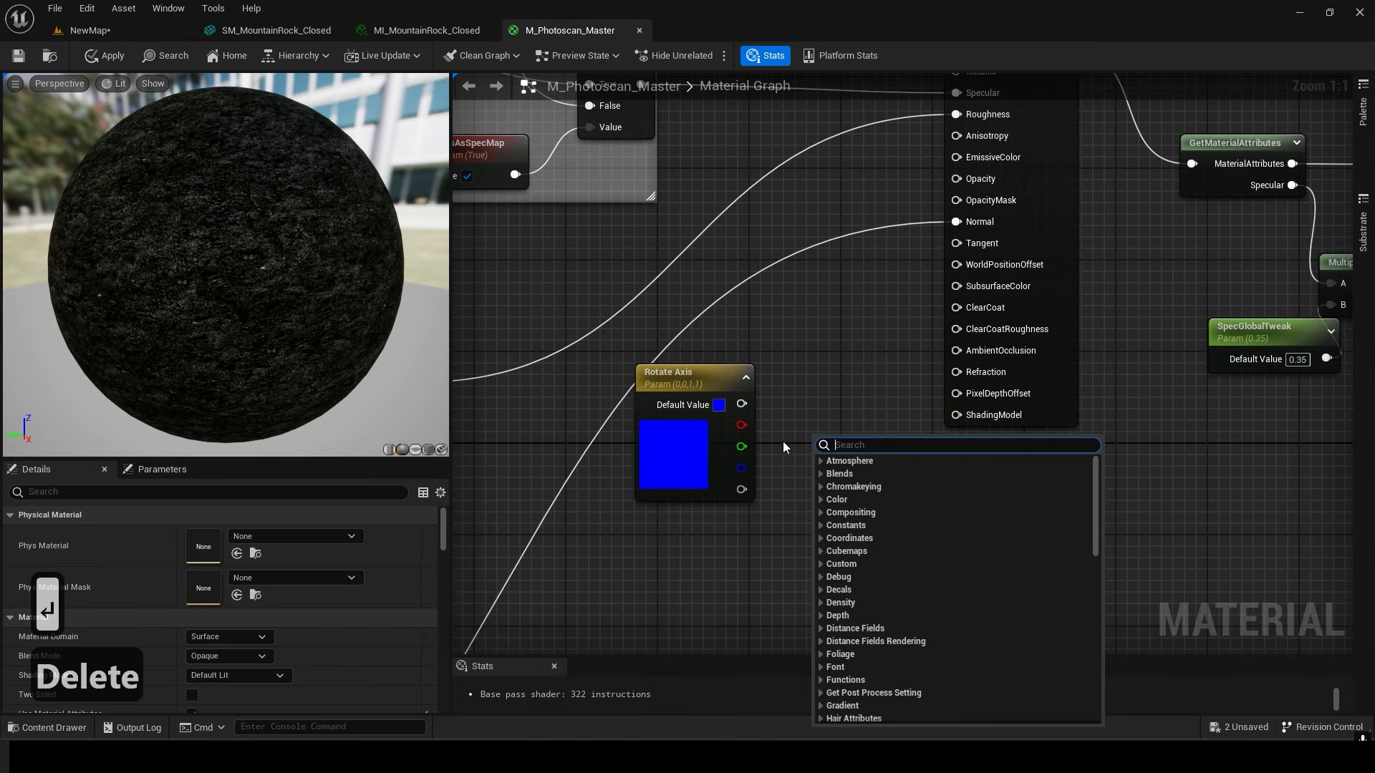
text(r)
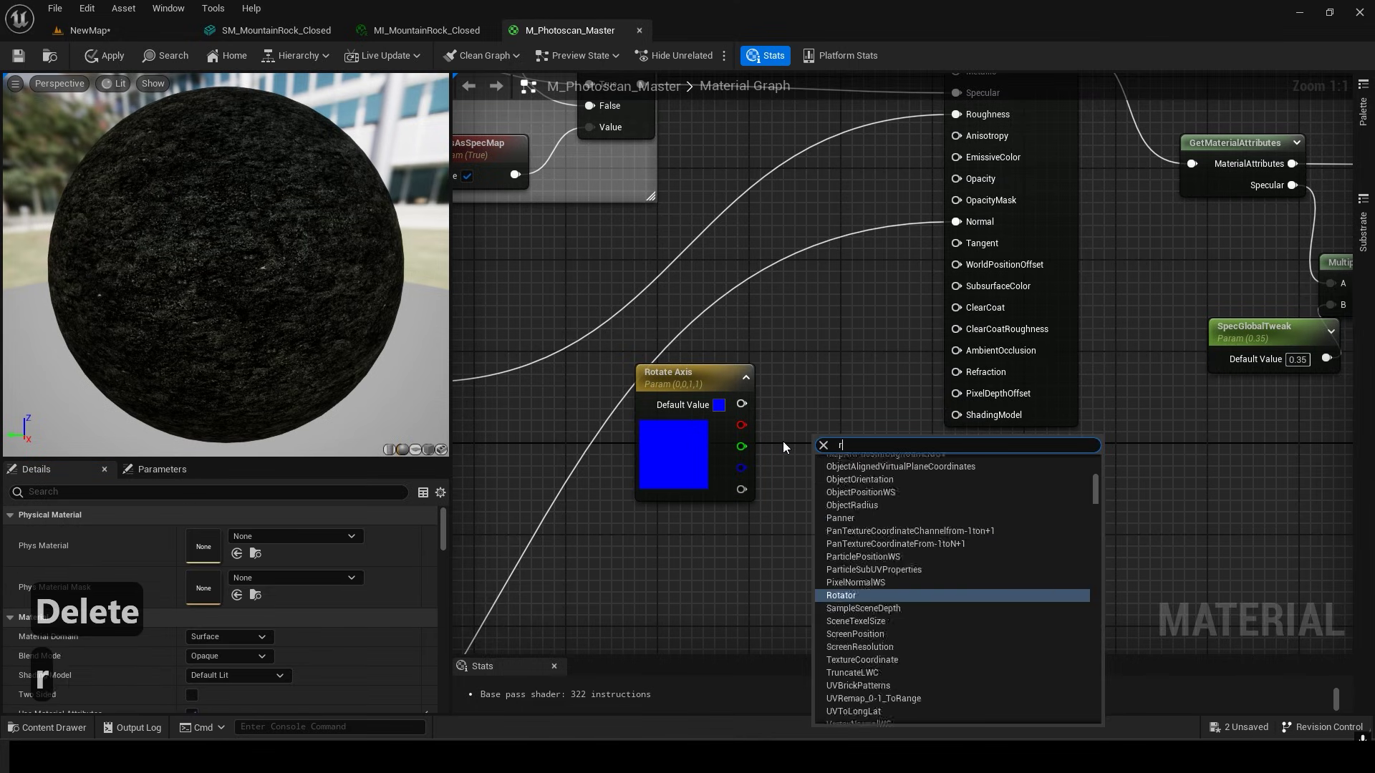
text(otate)
key(Down)
key(Down)
key(Down)
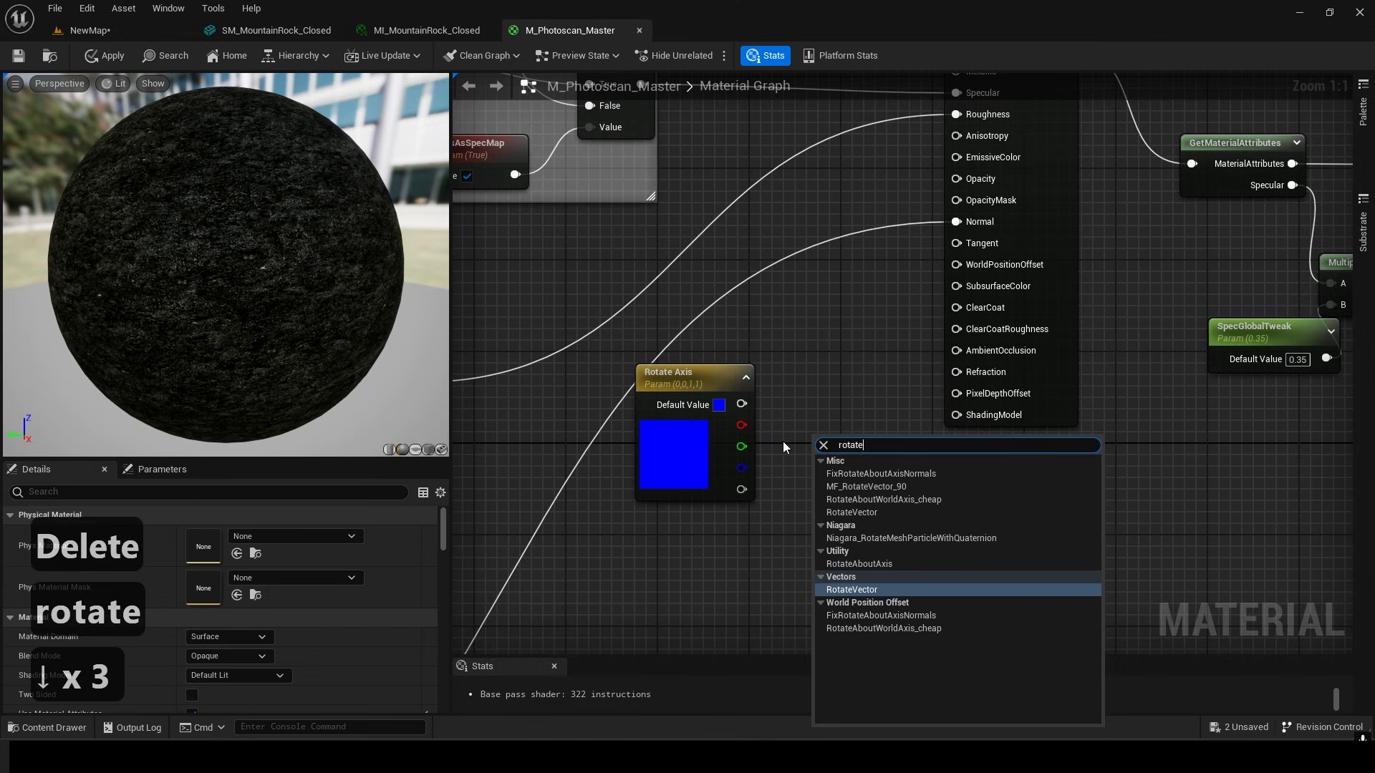
key(Up)
key(Return)
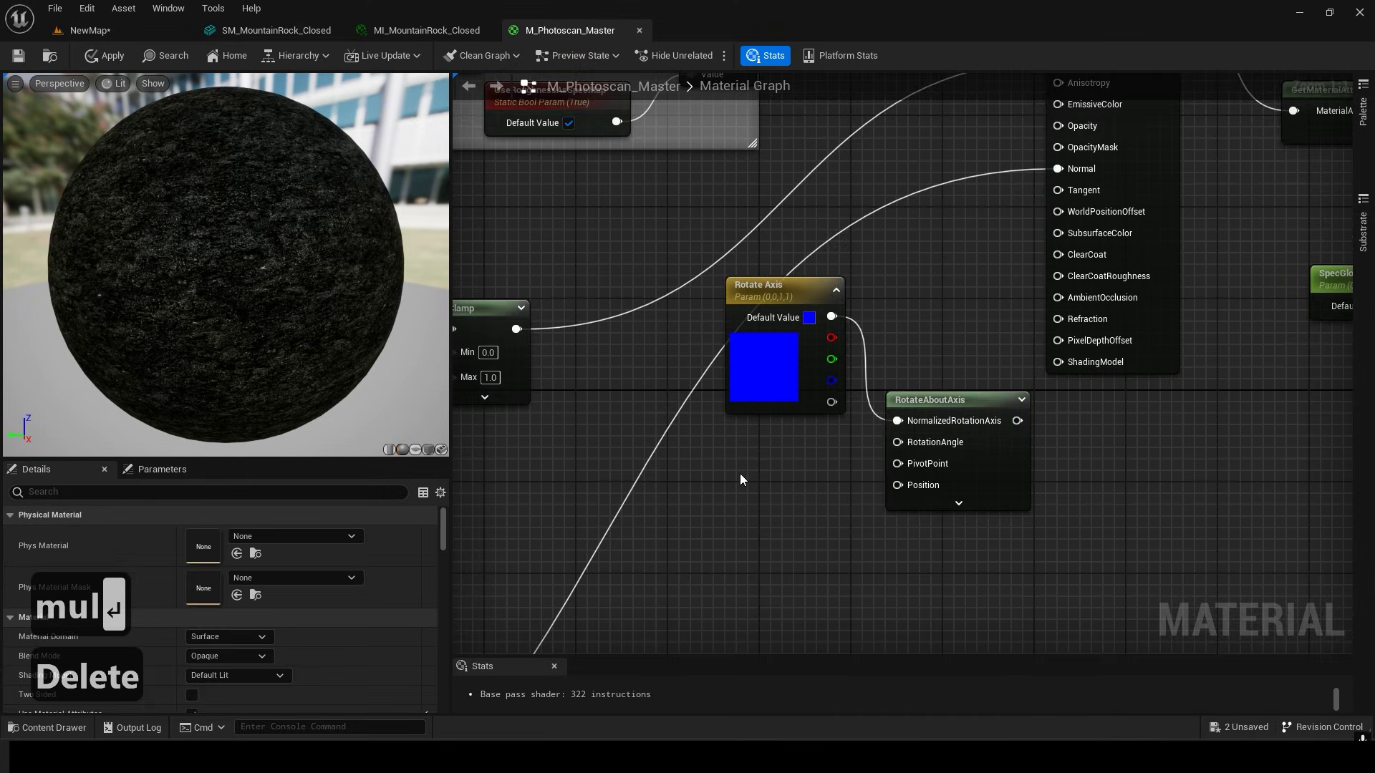
Add a Multiply node and a Time node below the Rotate Axis parameter, with Time beside the Multiply inputs.
right_click(739, 474)
text(mul)
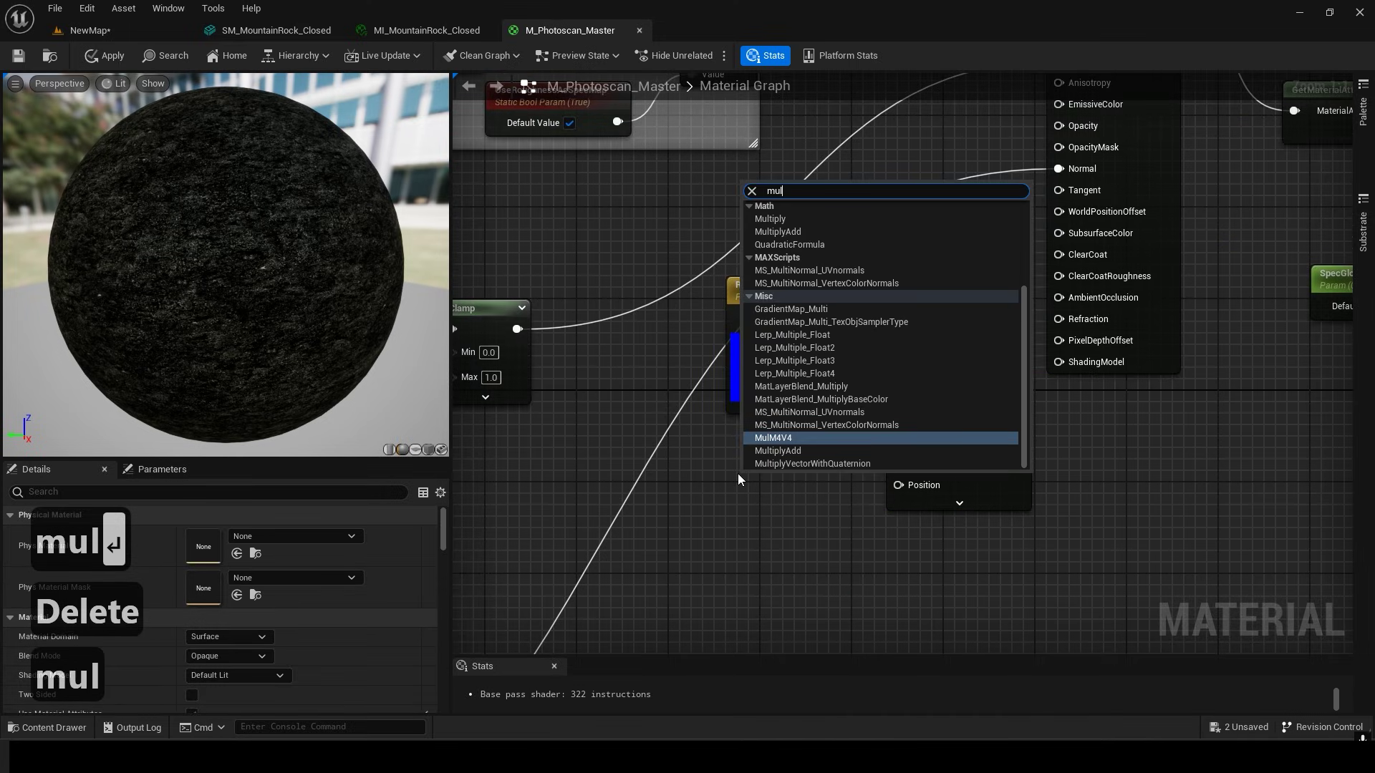
click(791, 215)
right_drag(694, 509, 718, 477)
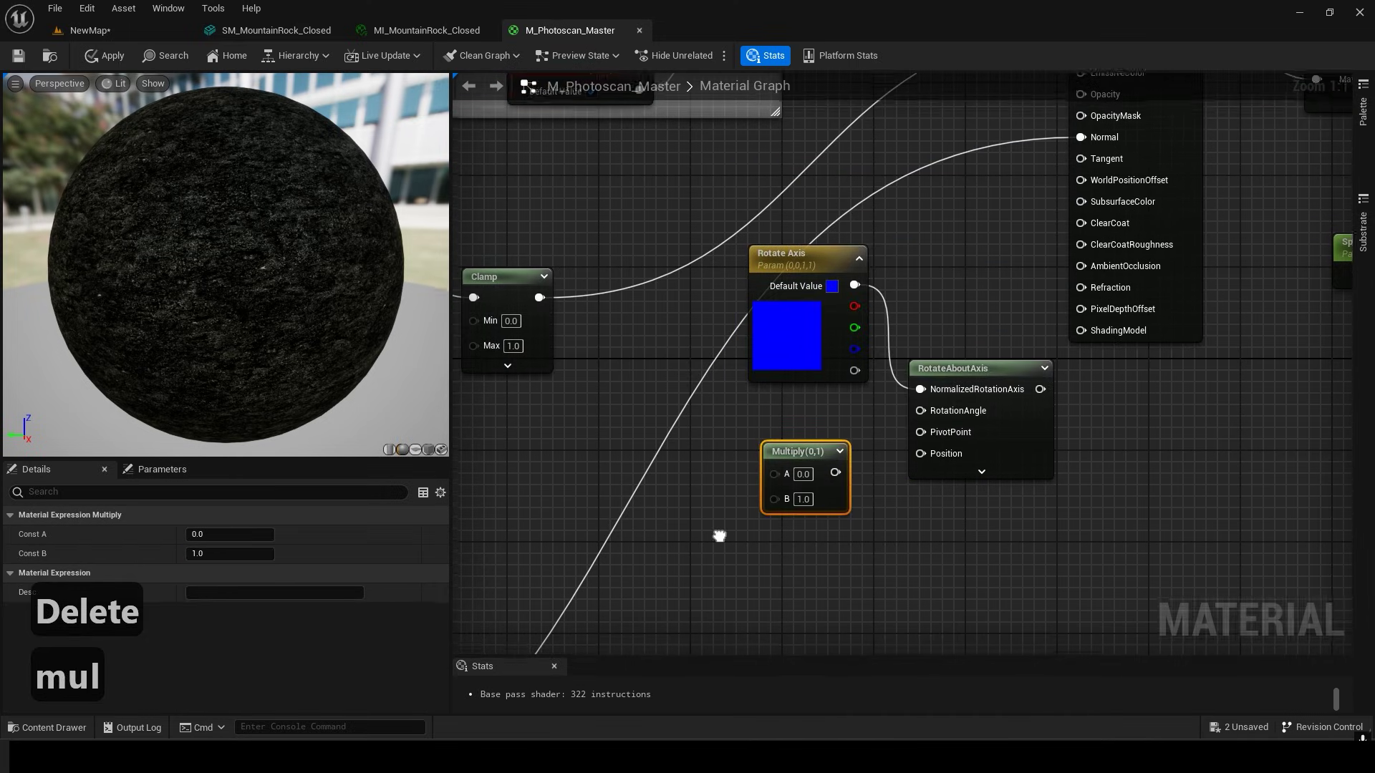
right_click(693, 509)
text(time)
key(Return)
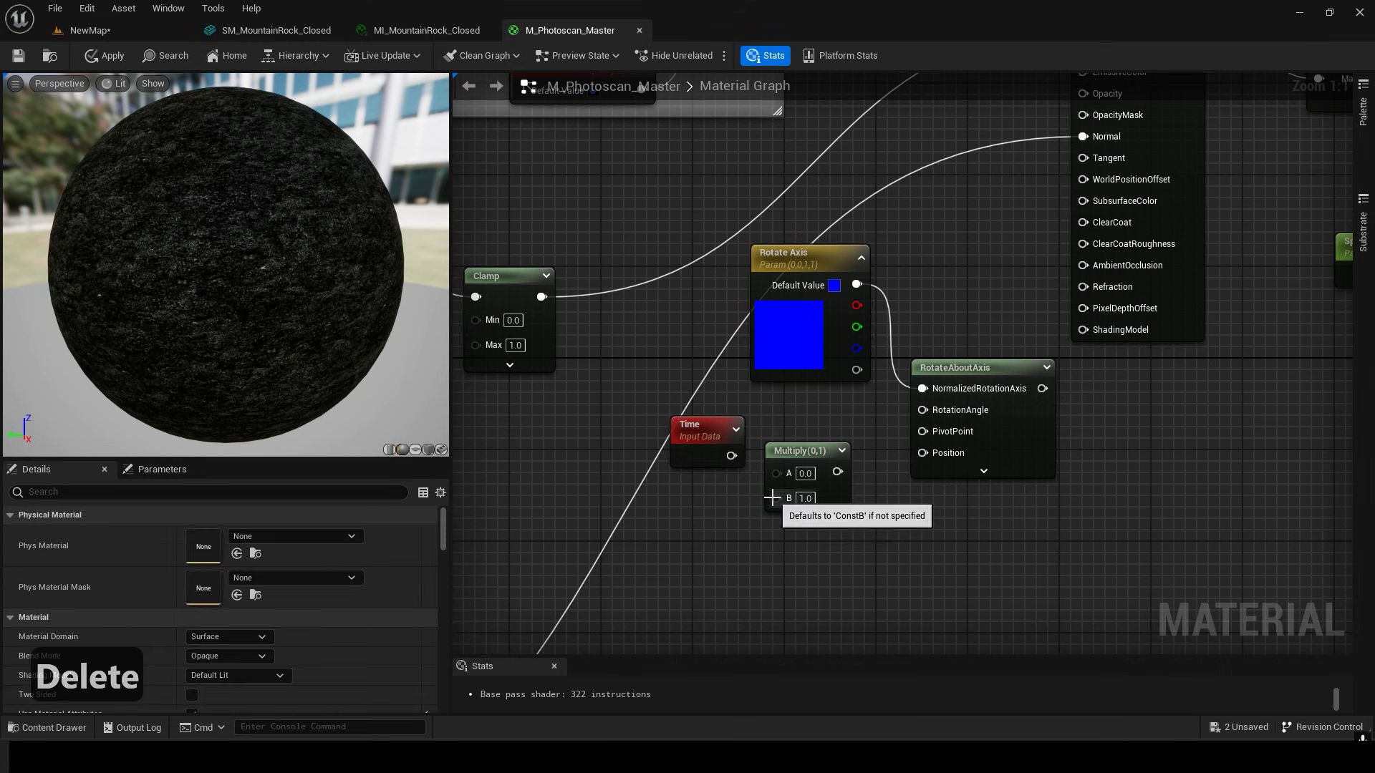
Promote the Multiply node's B input to a scalar parameter named Speed.
right_click(773, 497)
click(864, 299)
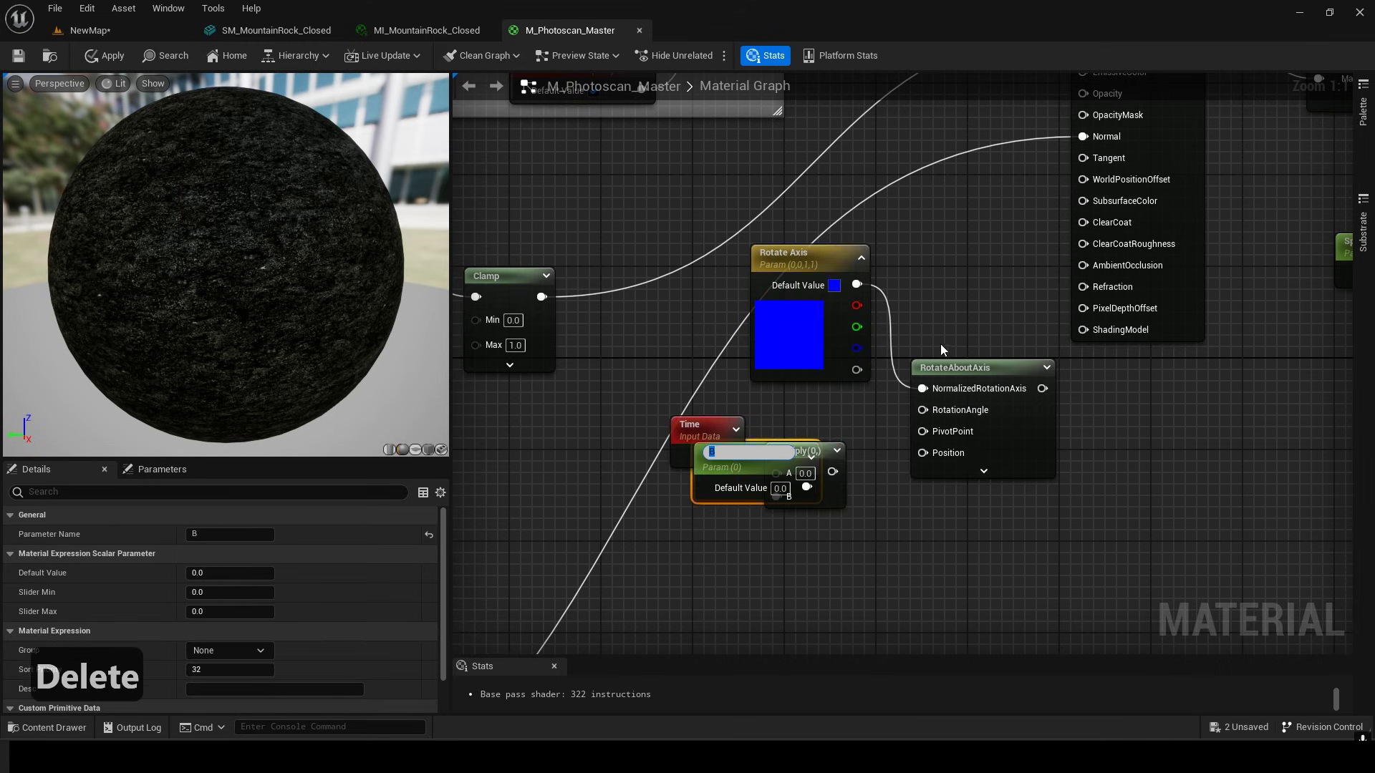
text(Speed)
key(Return)
scroll(921, 476, down, 1)
right_drag(921, 477, 800, 467)
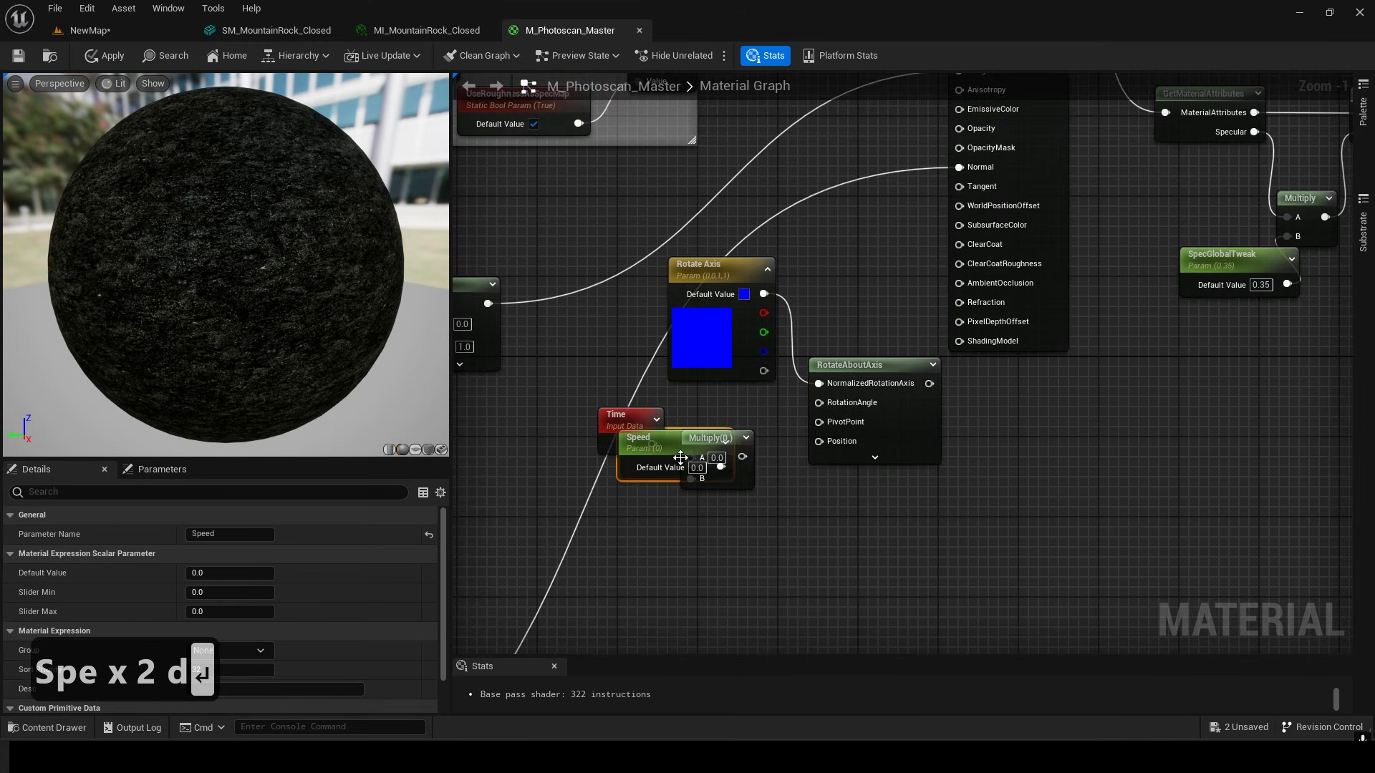
Place Speed clear below Time, feed Time into Multiply's A input, and connect the Multiply result to RotateAboutAxis's RotationAngle.
mouse_move(658, 444)
mouse_down()
mouse_move(620, 504)
mouse_move(659, 428)
mouse_up()
drag(660, 457, 601, 526)
drag(652, 424, 680, 457)
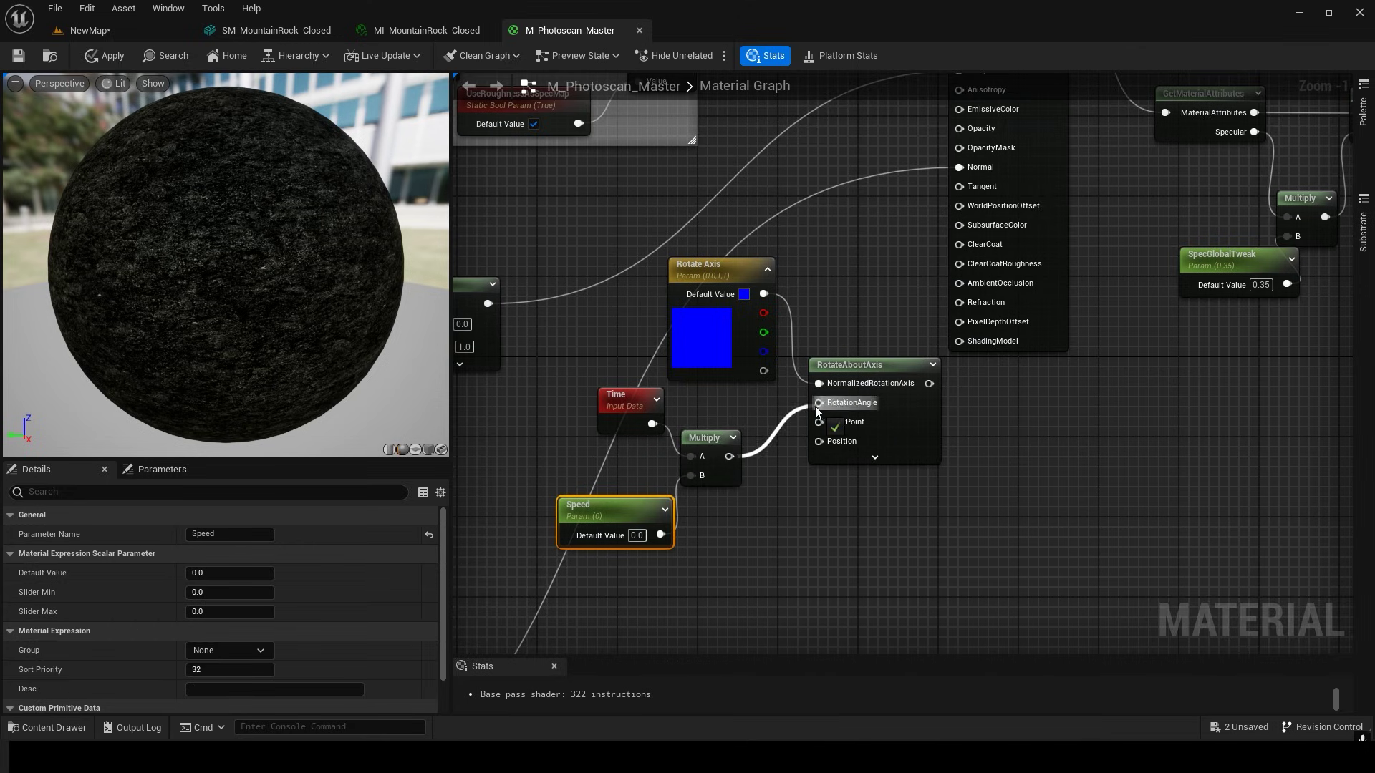
click(788, 484)
Add an ObjectPivotPoint node and a WorldPosition node below the Multiply node.
right_click(749, 506)
text(ob)
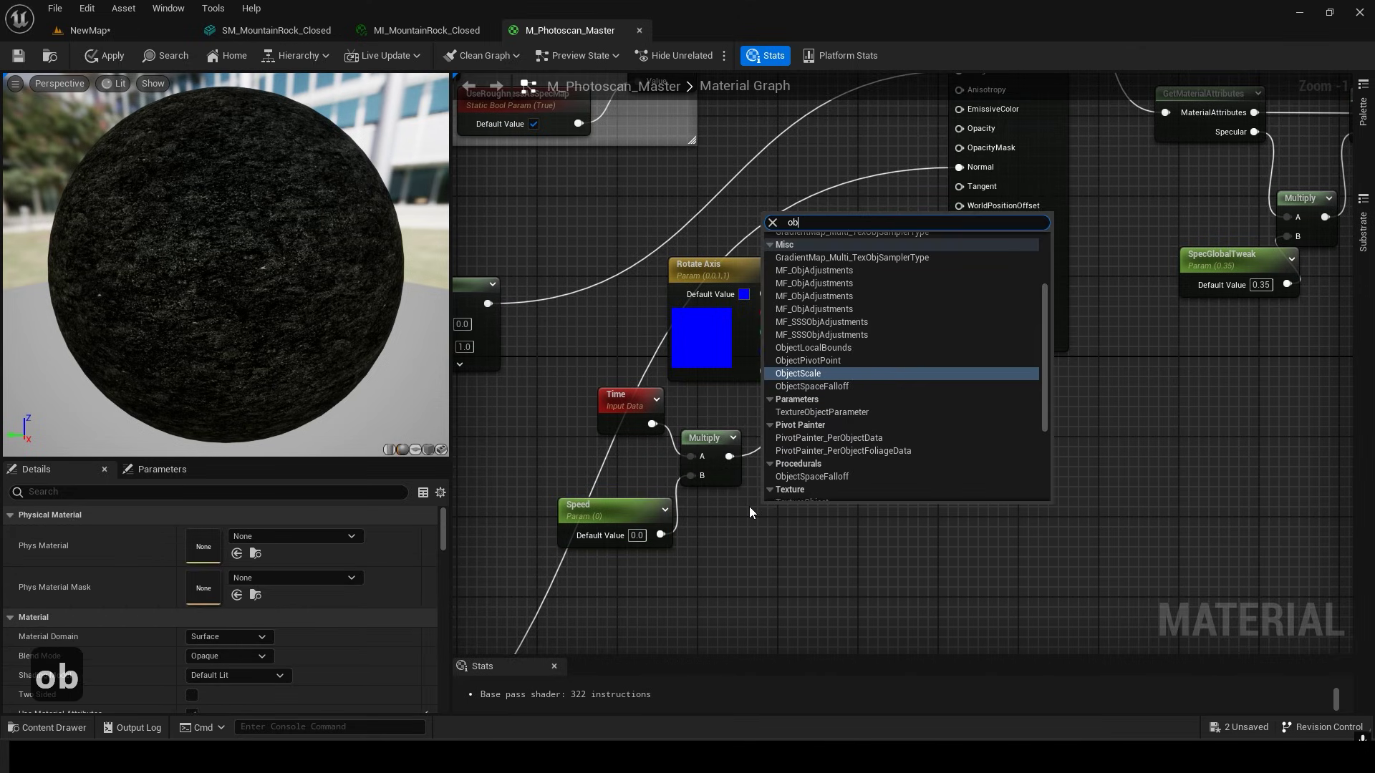
text(jec)
key(Up)
key(Return)
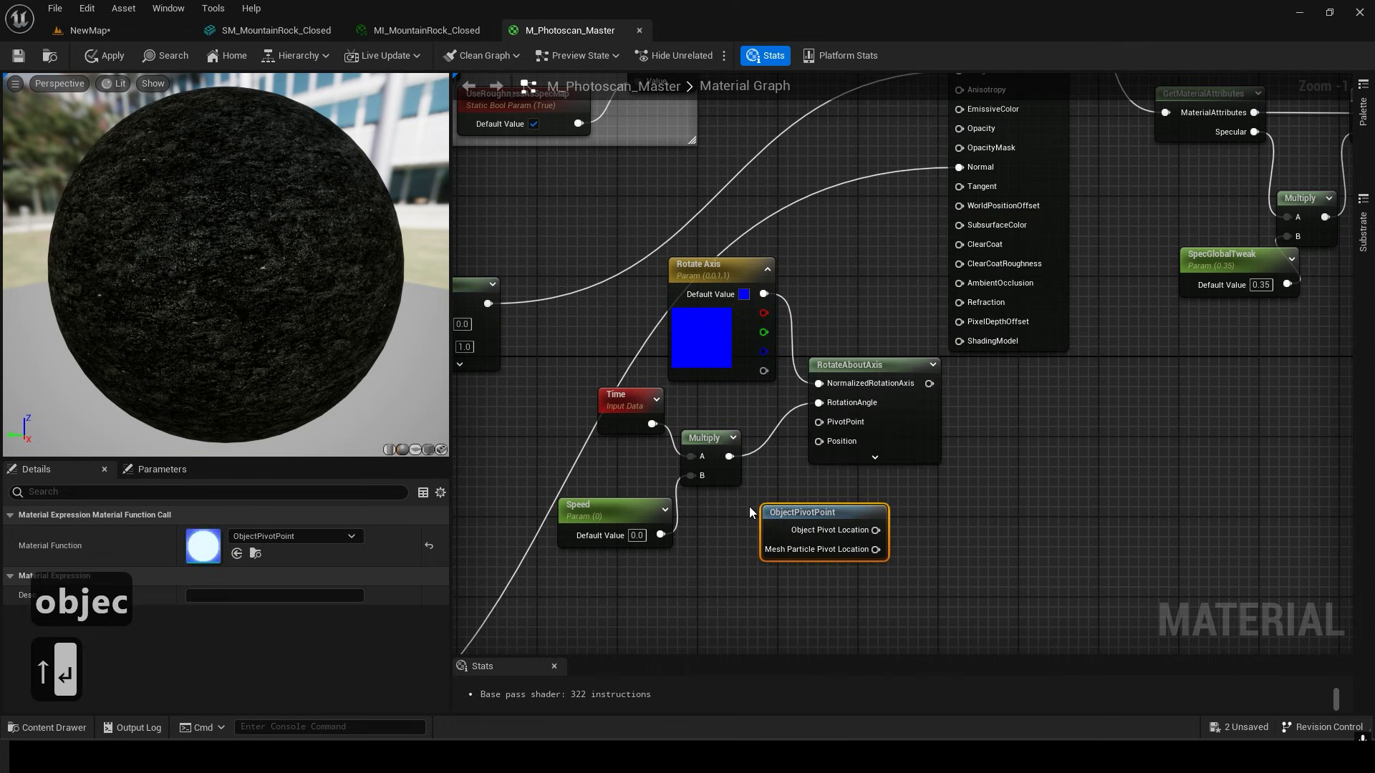
right_drag(877, 532, 883, 483)
right_click(689, 544)
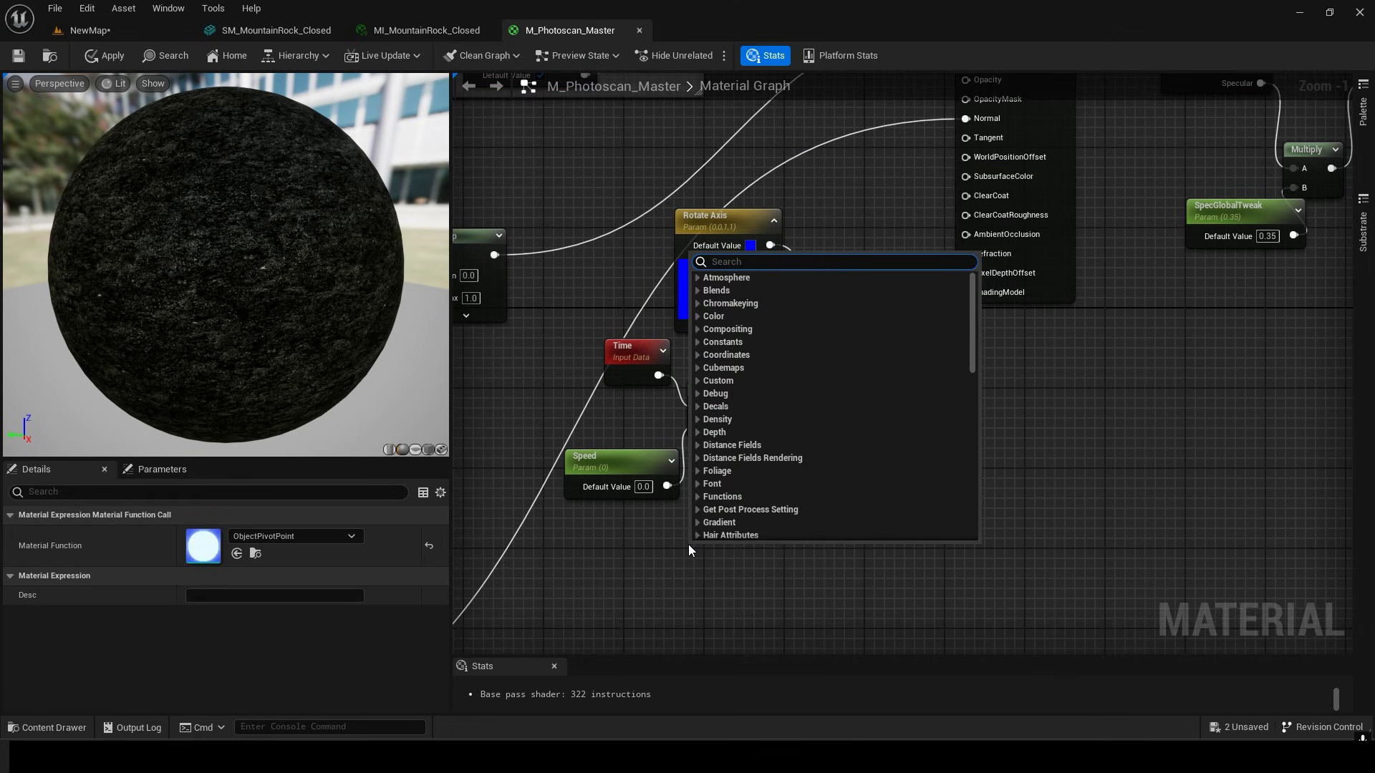
text(world)
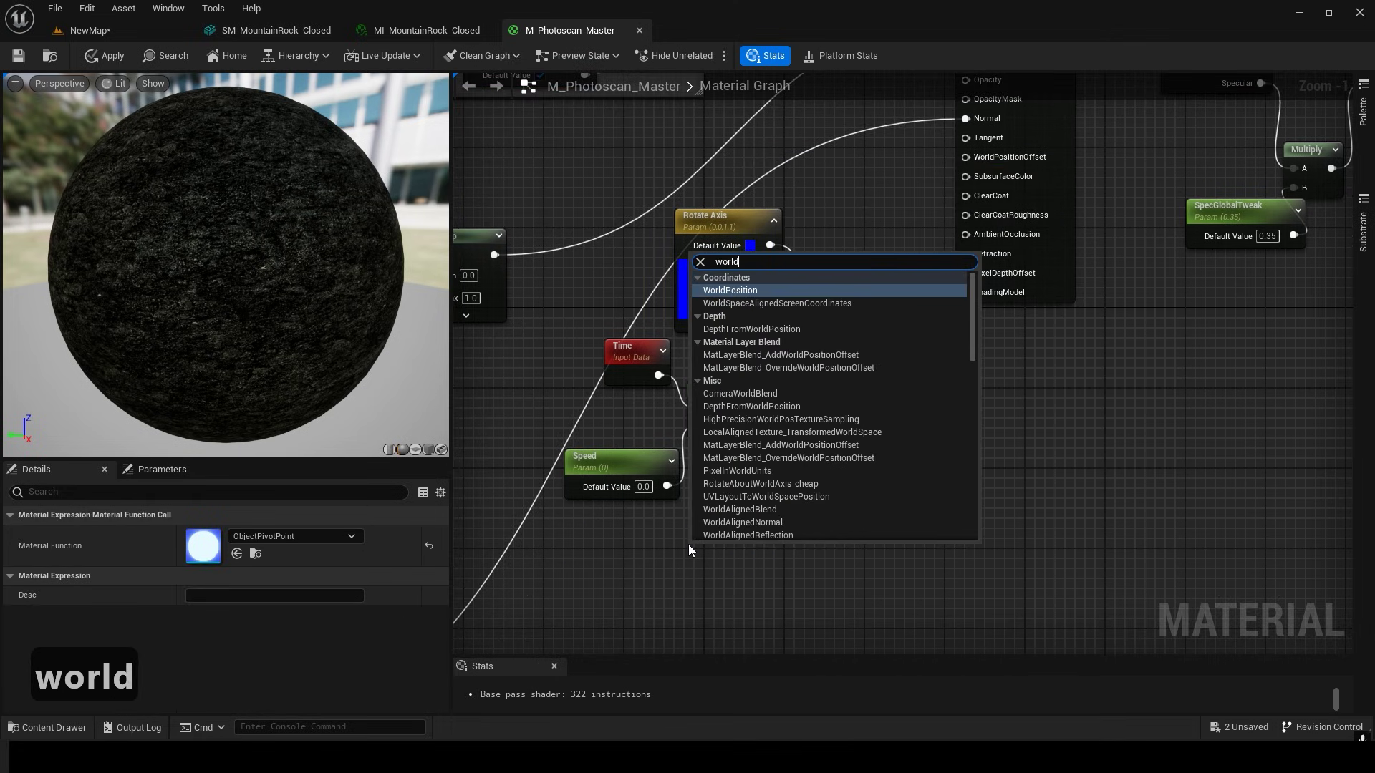
key(Return)
Wire Object Pivot Location to PivotPoint and world position XYZ to Position, then connect RotateAboutAxis to the WorldPositionOffset input of MakeMaterialAttributes.
drag(801, 580, 1003, 435)
click(975, 363)
right_drag(975, 364, 913, 384)
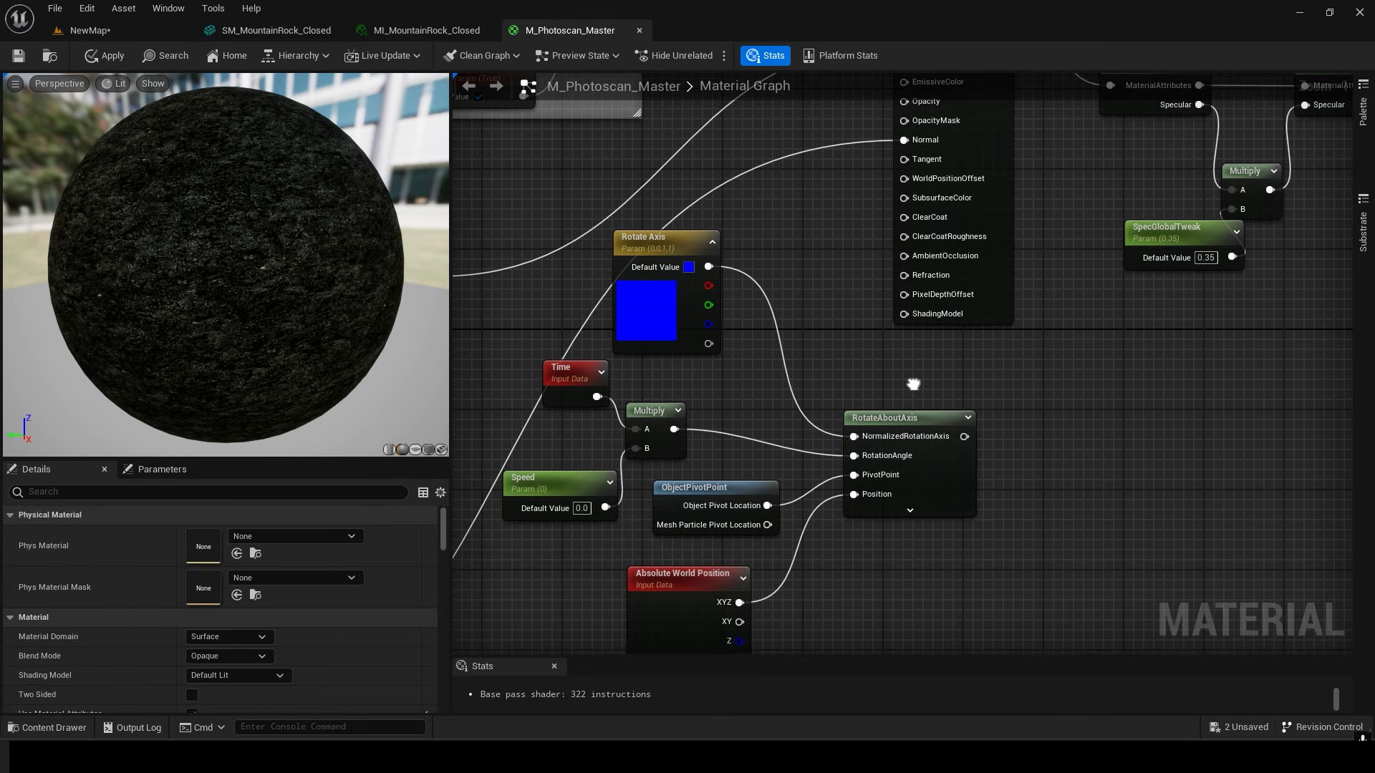
drag(905, 181, 905, 179)
right_drag(918, 356, 933, 338)
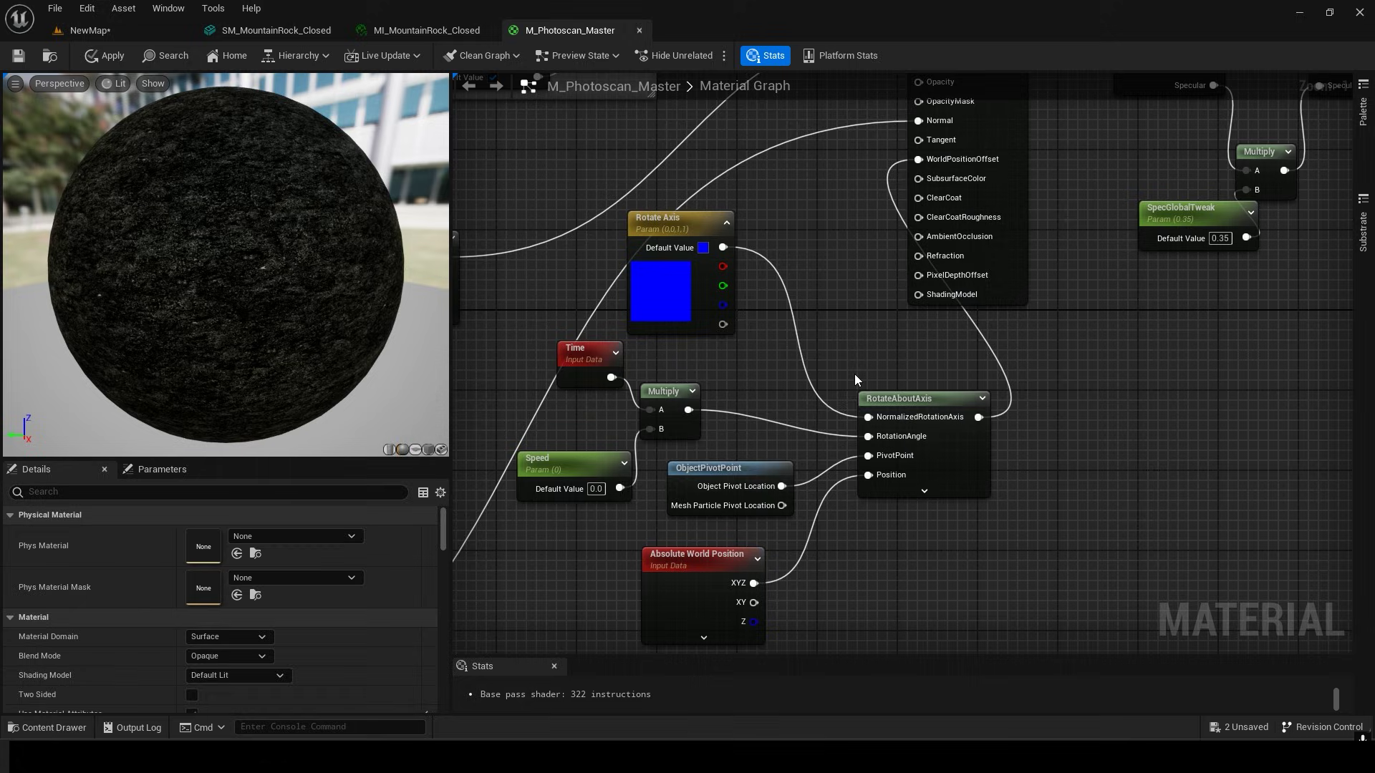
Set the Speed parameter's default value to 0.07 and check the rock's rotation in the SM_MountainRock_Closed mesh preview.
click(504, 517)
click(244, 573)
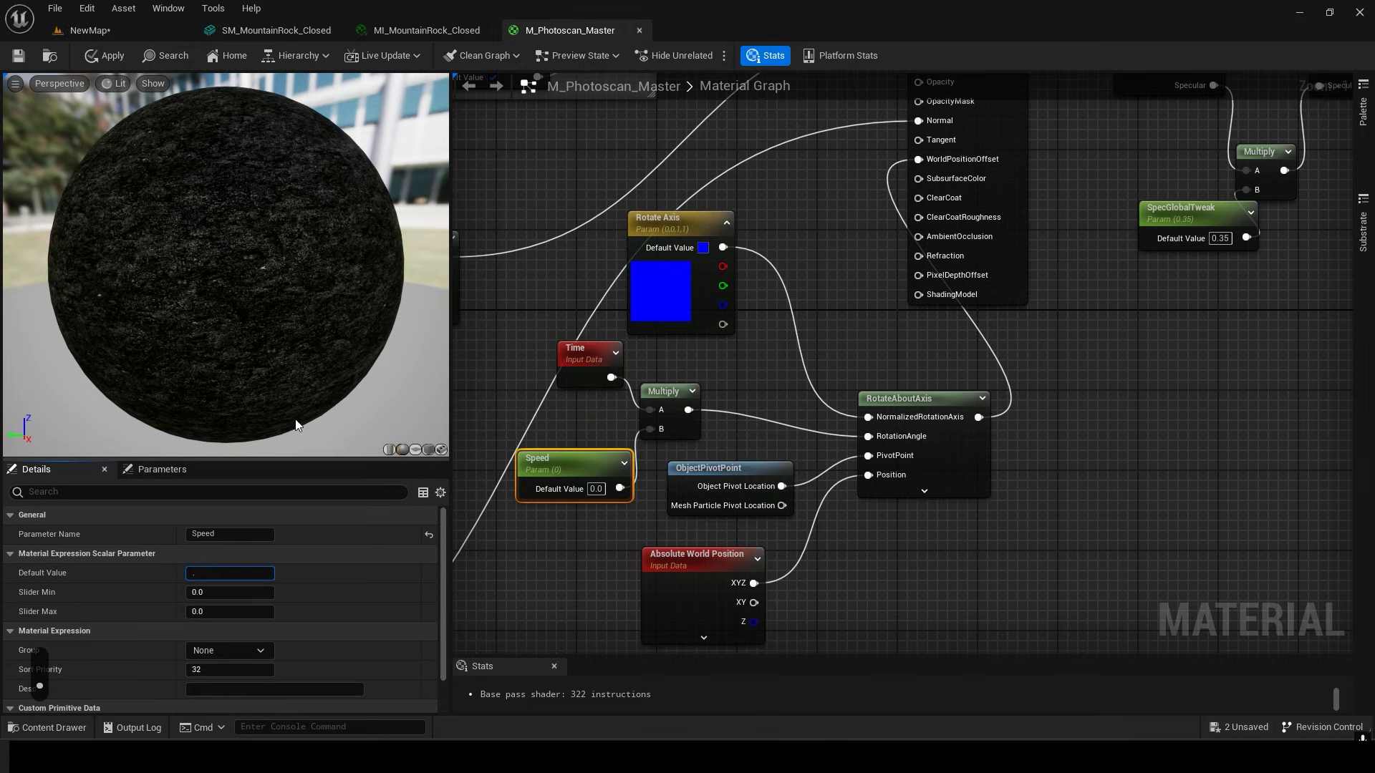
text(0.15)
key(Return)
click(427, 30)
click(277, 30)
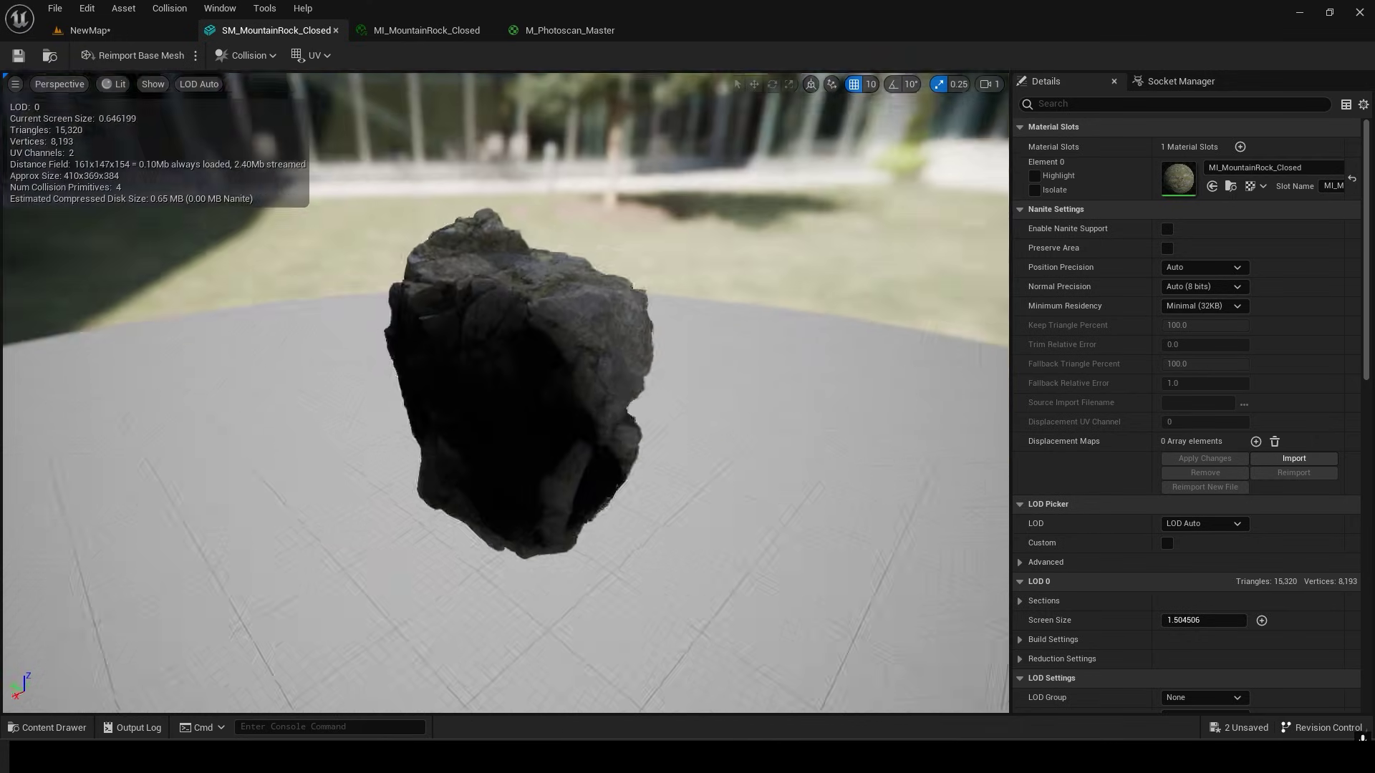
drag(506, 393, 616, 338)
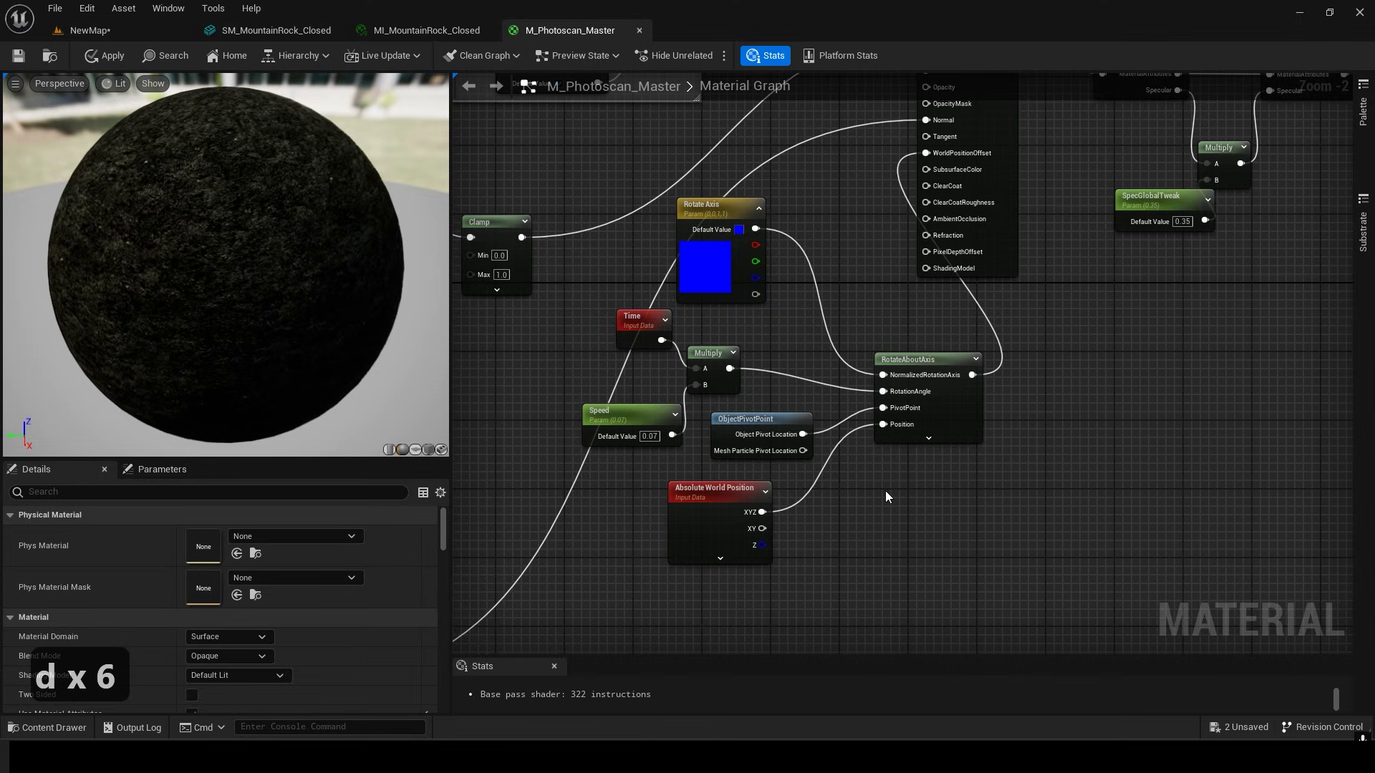
Add a FixRotateAboutAxisNormals node below the RotateAboutAxis node in M_Photoscan_Master.
right_click(886, 491)
text(fix)
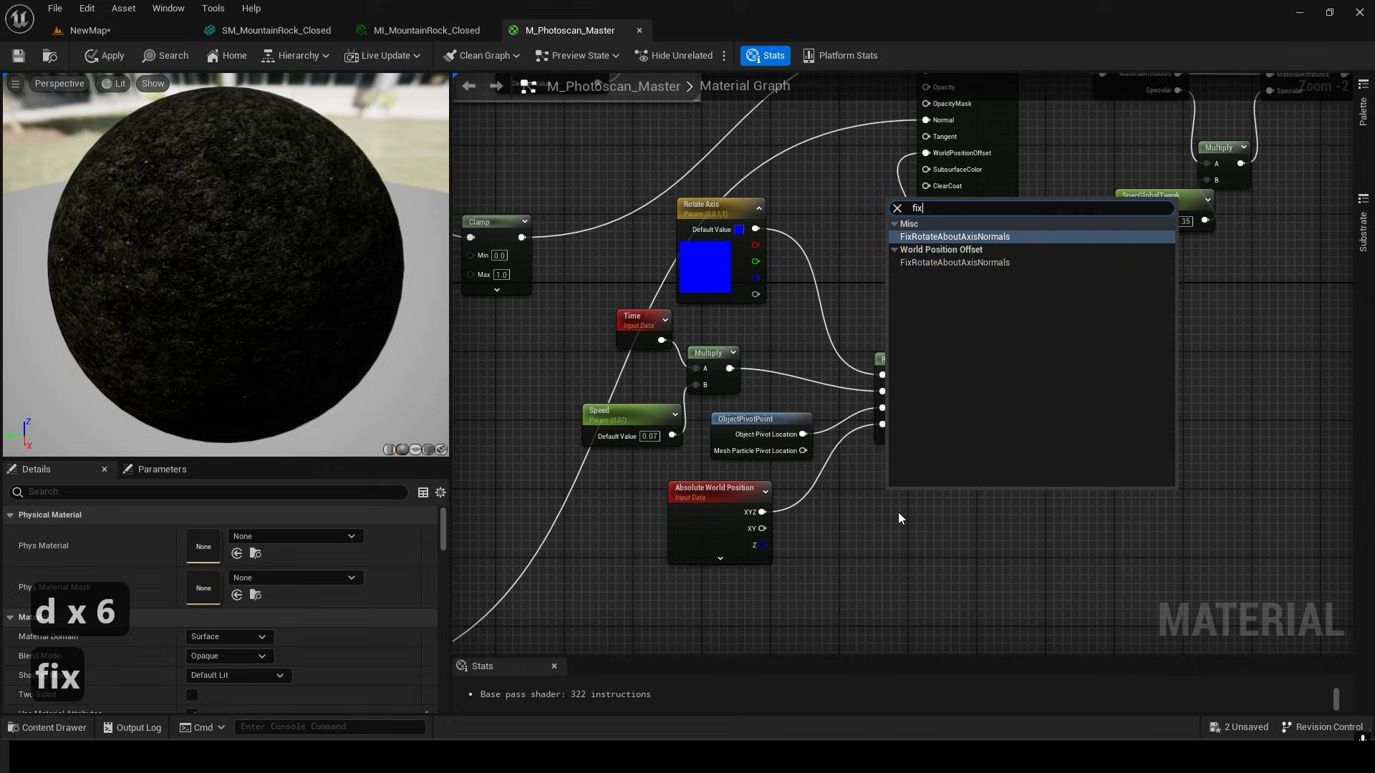
key(Return)
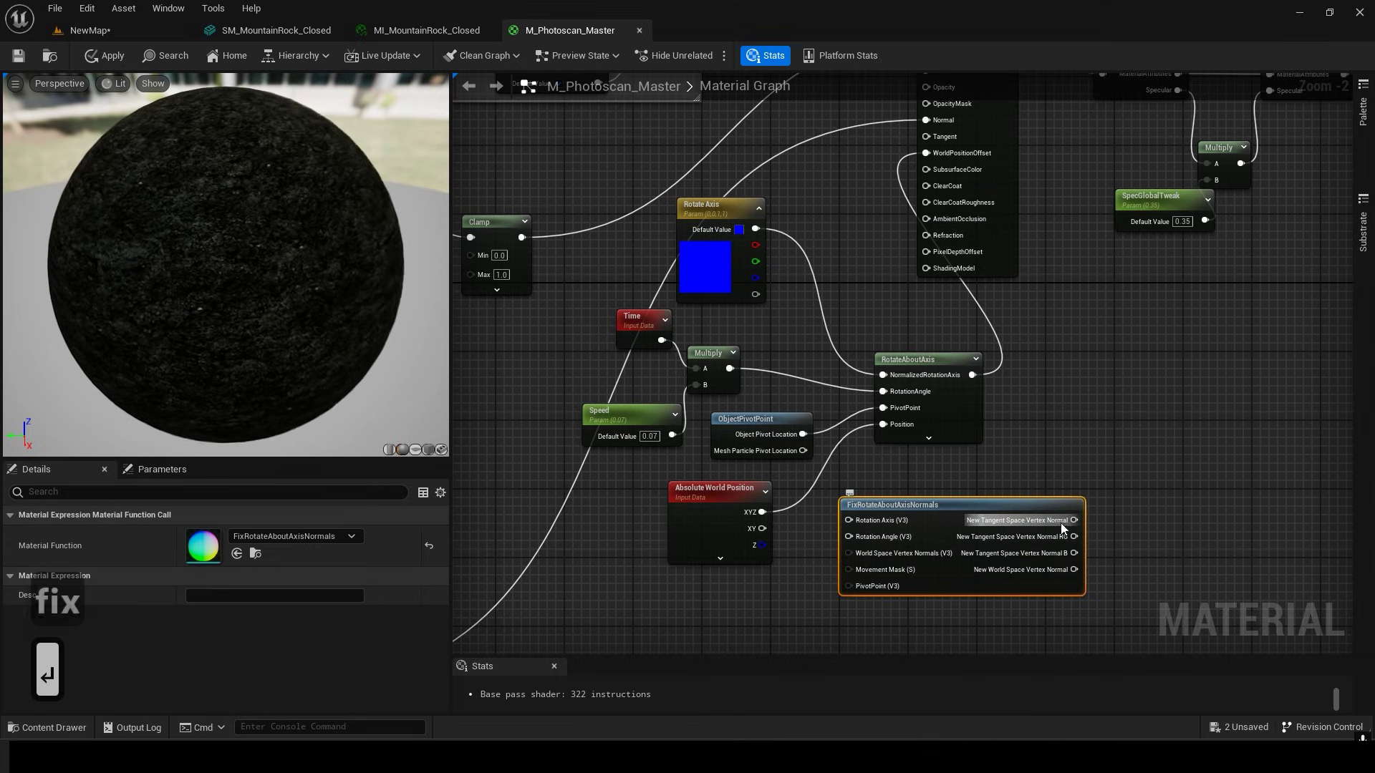
drag(849, 541, 900, 515)
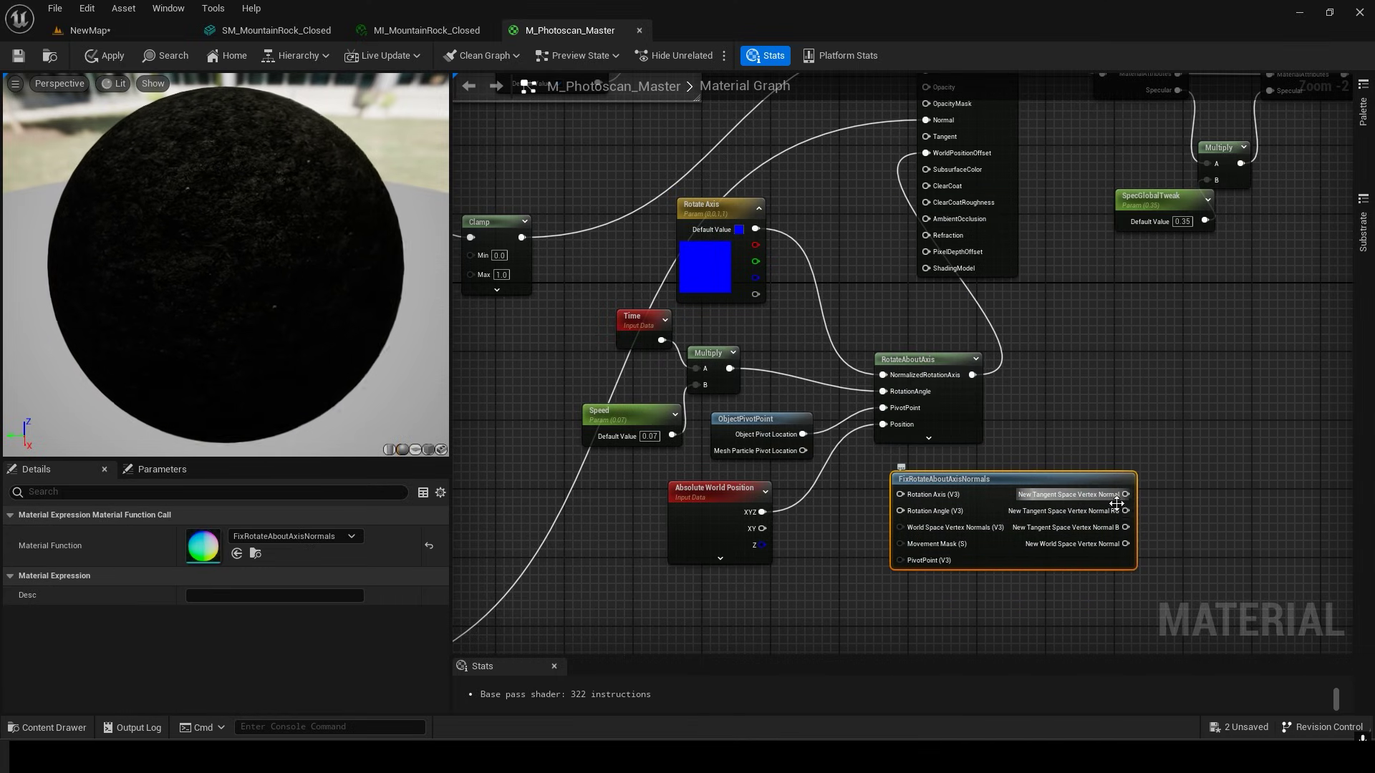
Insert an Add node that sums the existing normal and New Tangent Space Vertex Normal into the Normal input of MakeMaterialAttributes.
key(a)
click(1055, 368)
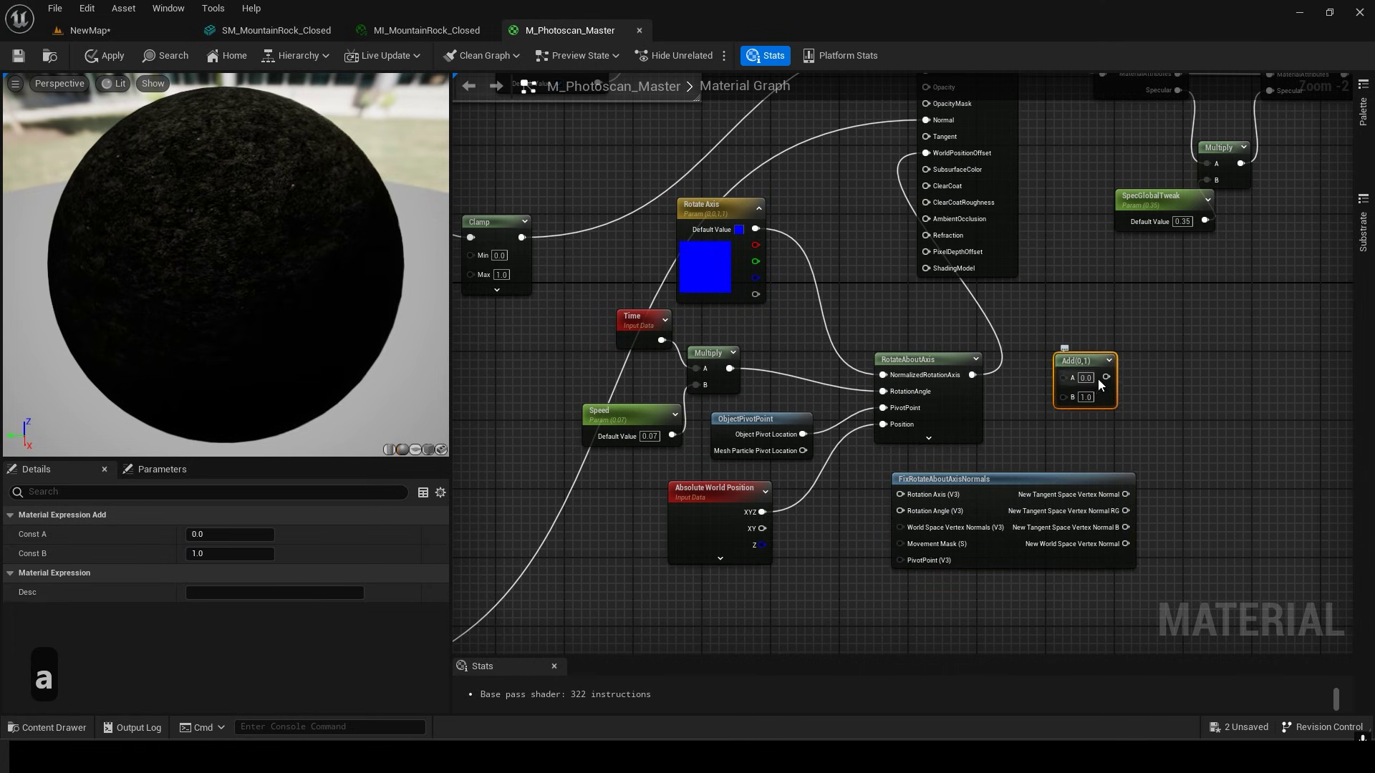
drag(1106, 377, 1073, 237)
click(981, 156)
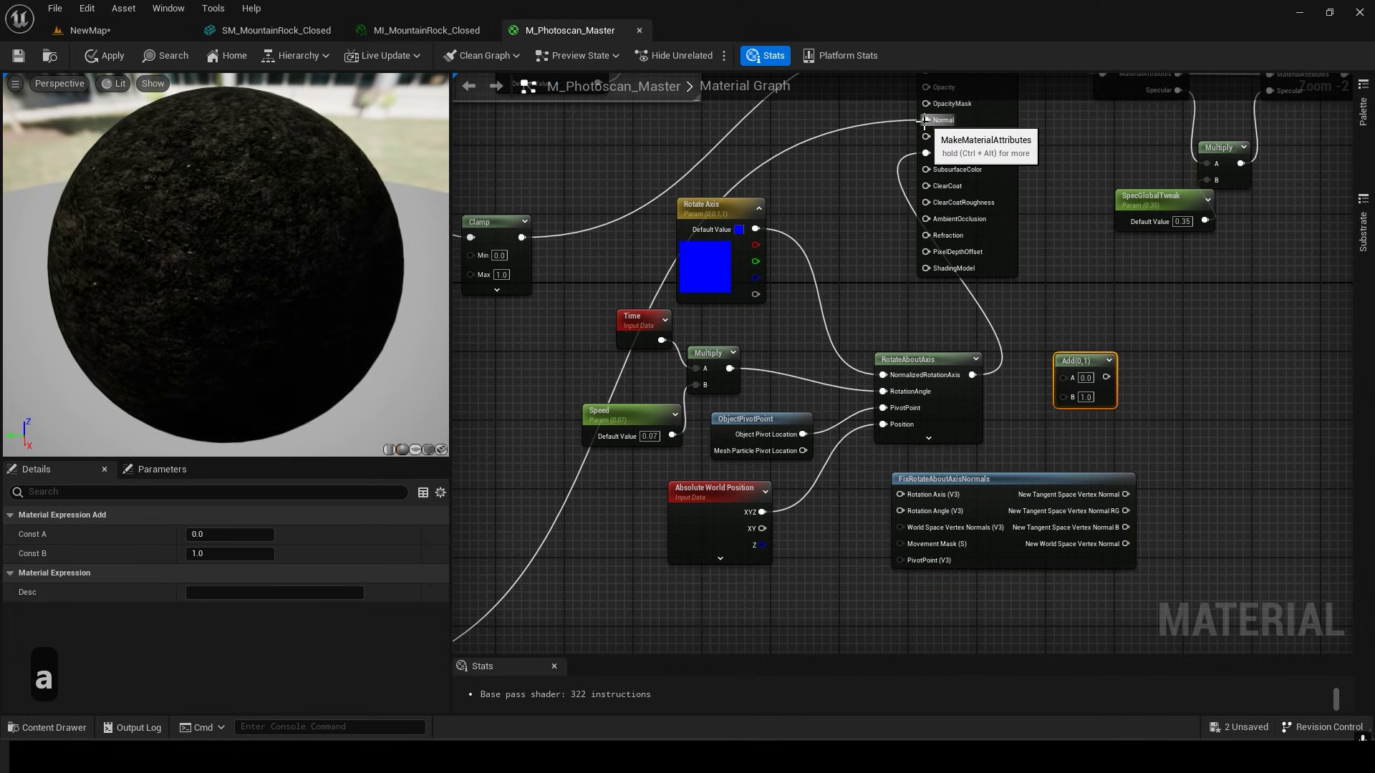
ctrl+drag(924, 119, 1126, 494)
drag(1090, 377, 928, 121)
right_drag(1106, 441, 1131, 408)
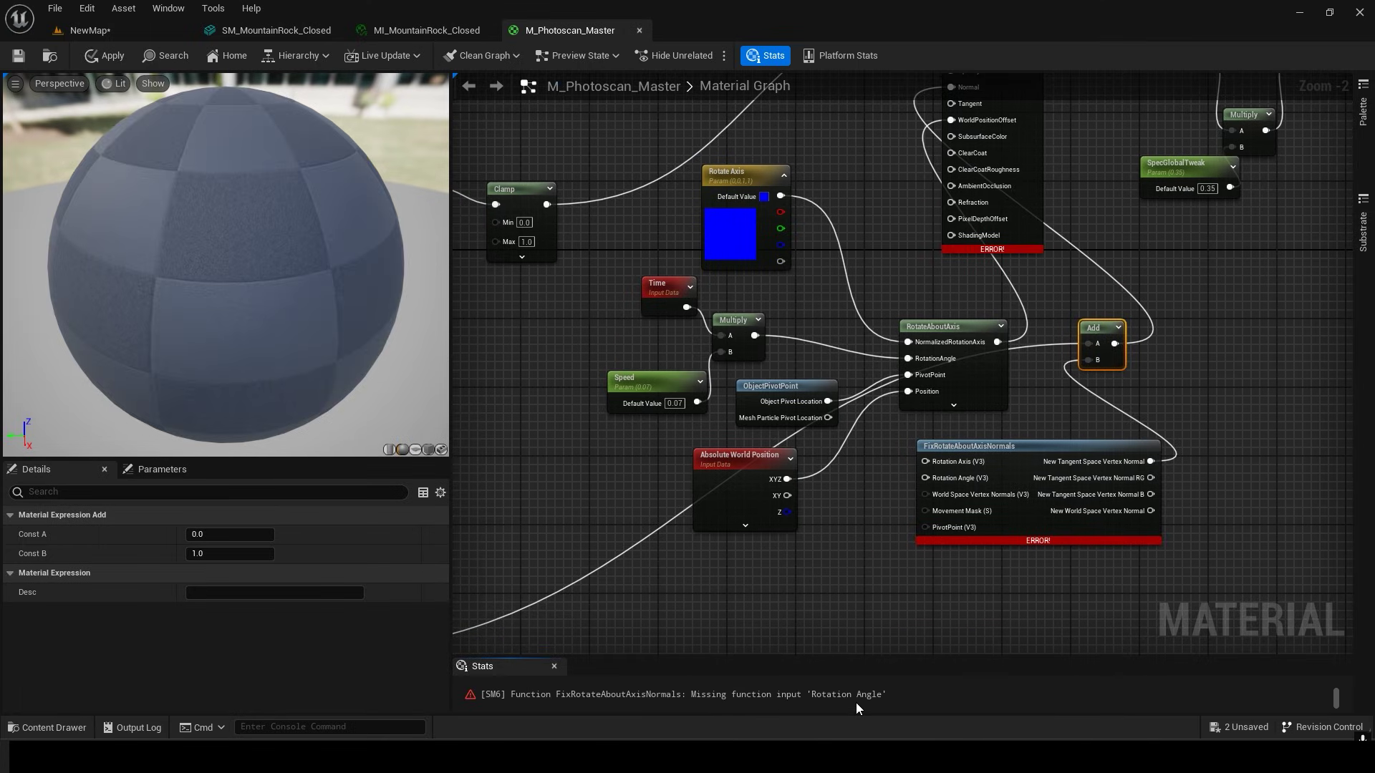
Connect the Multiply result to Rotation Angle and Rotate Axis to Rotation Axis on the FixRotateAboutAxisNormals node.
drag(756, 335, 928, 478)
right_drag(888, 514, 872, 550)
click(874, 550)
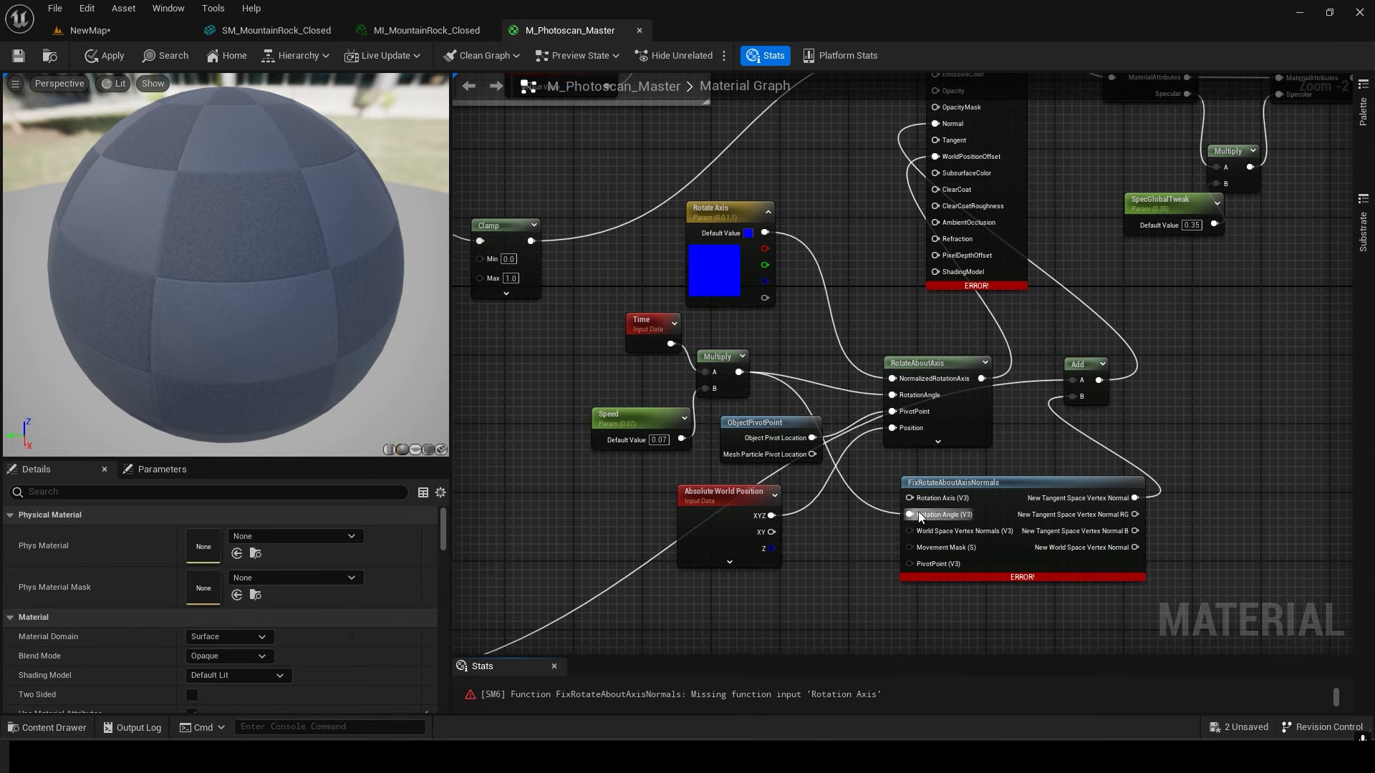
drag(910, 498, 764, 232)
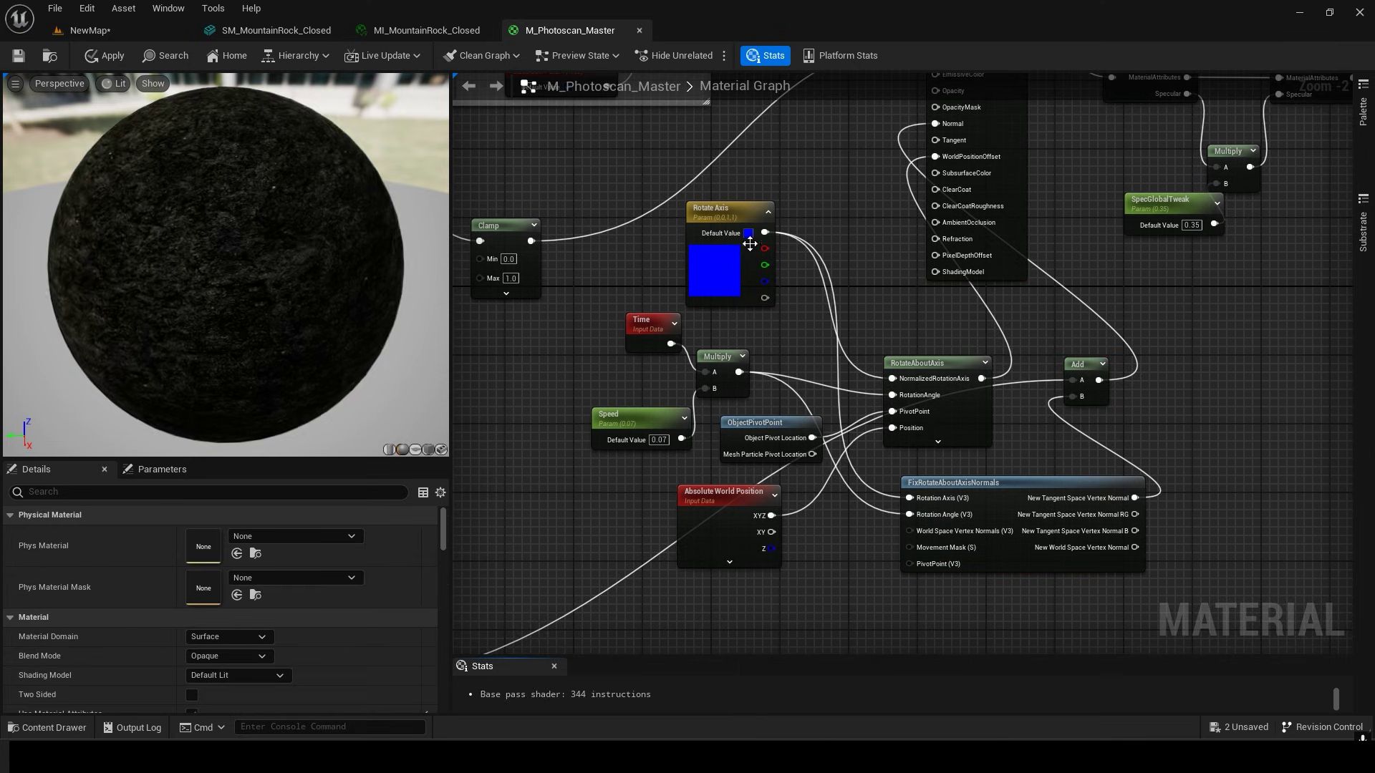
Spread out the rotation and normal-fix nodes to tidy the graph, and save the M_Photoscan_Master material.
drag(1051, 366, 1078, 440)
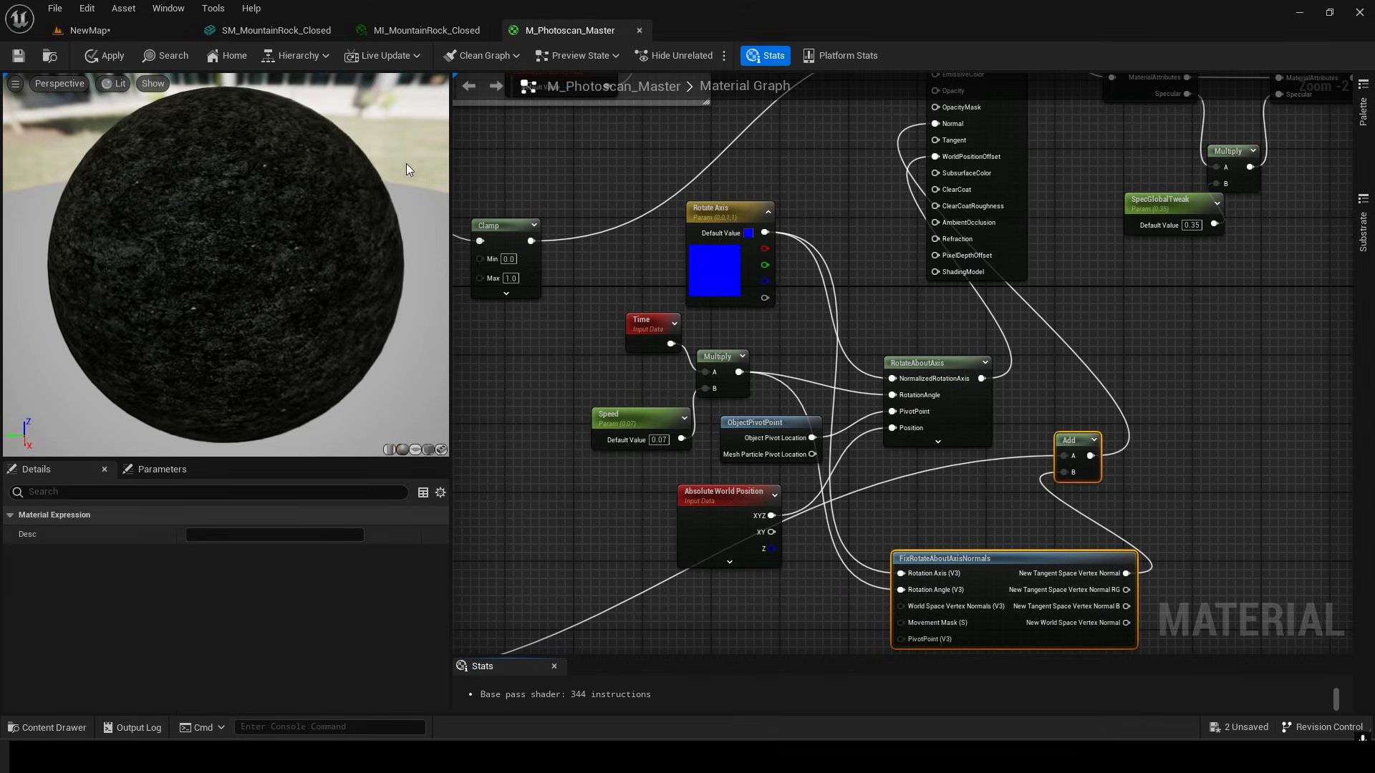
drag(732, 274, 749, 291)
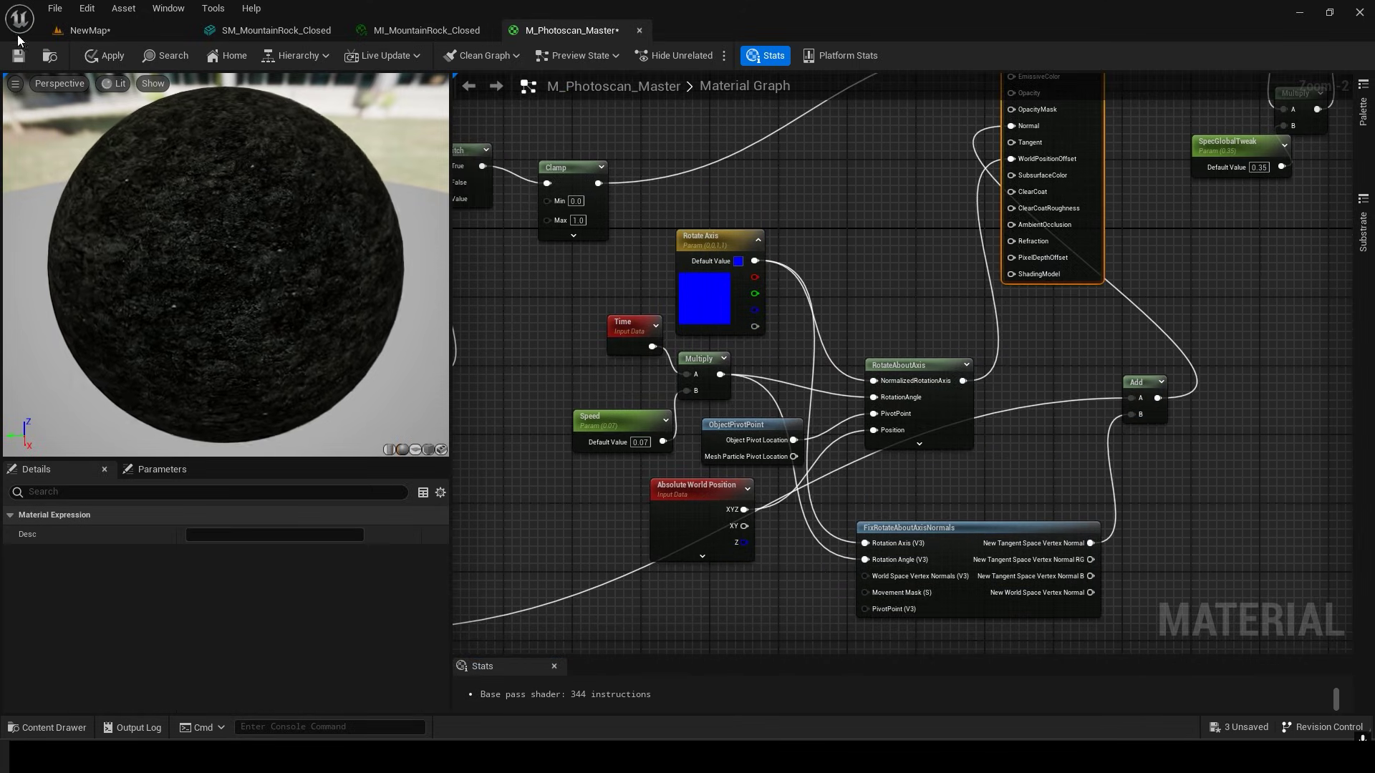
click(19, 54)
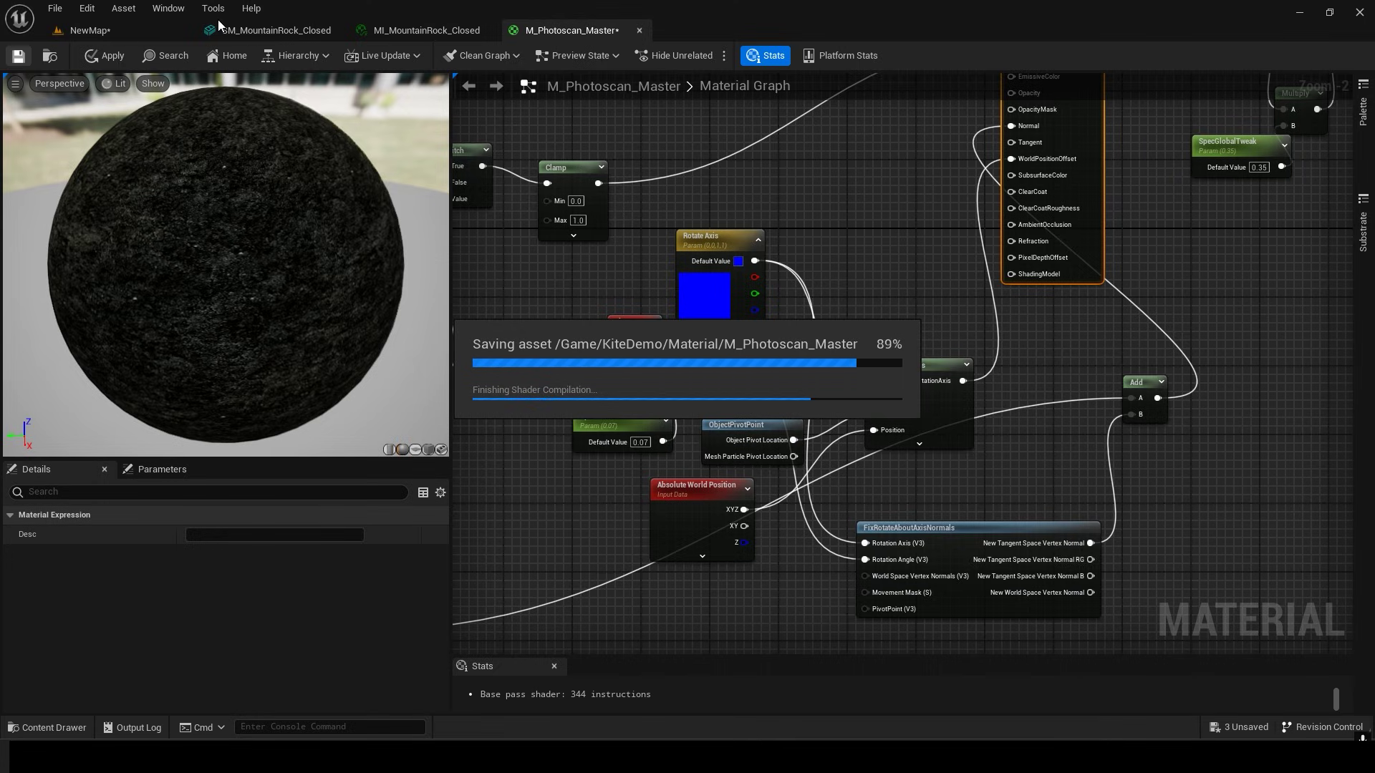
Return to the NewMap level, view the rotating rock in the scene, and save the level.
click(234, 29)
key(d)
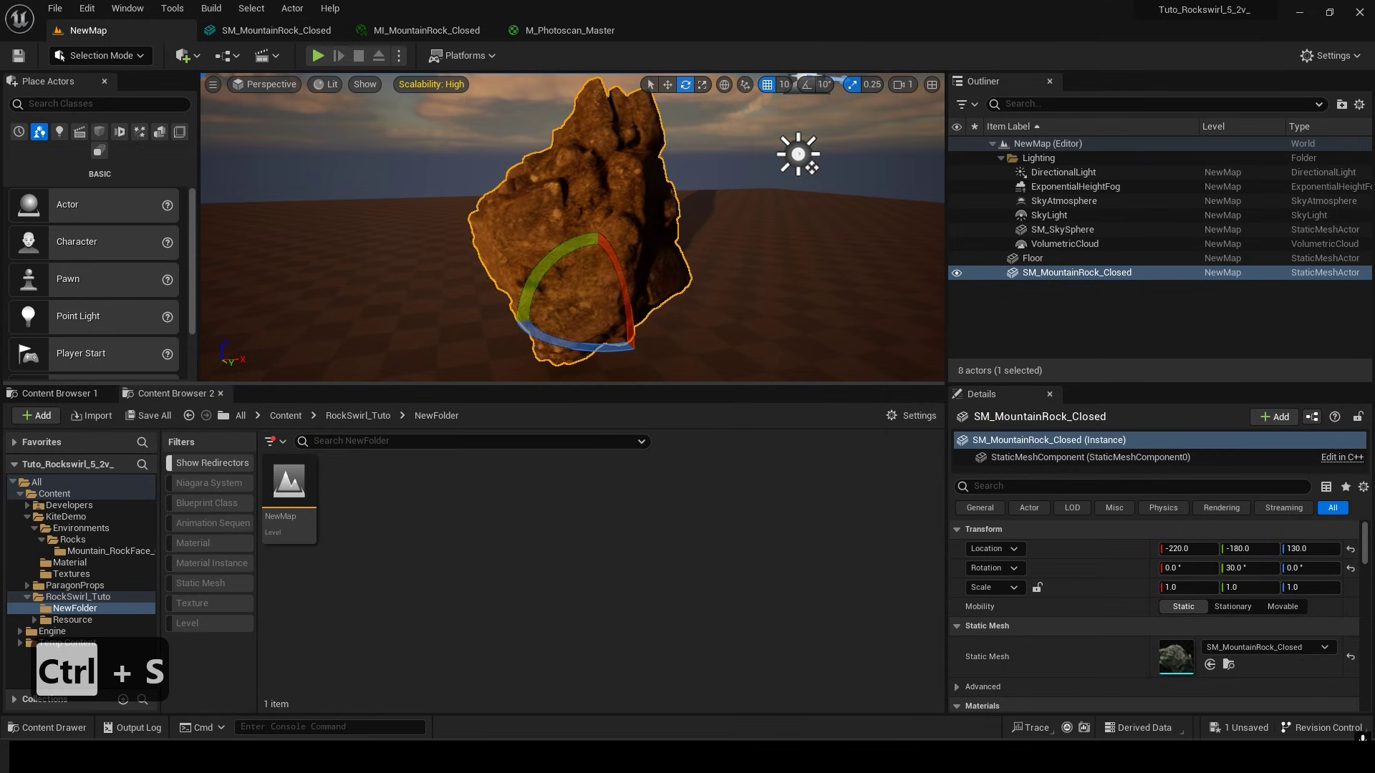
key(ctrl+s)
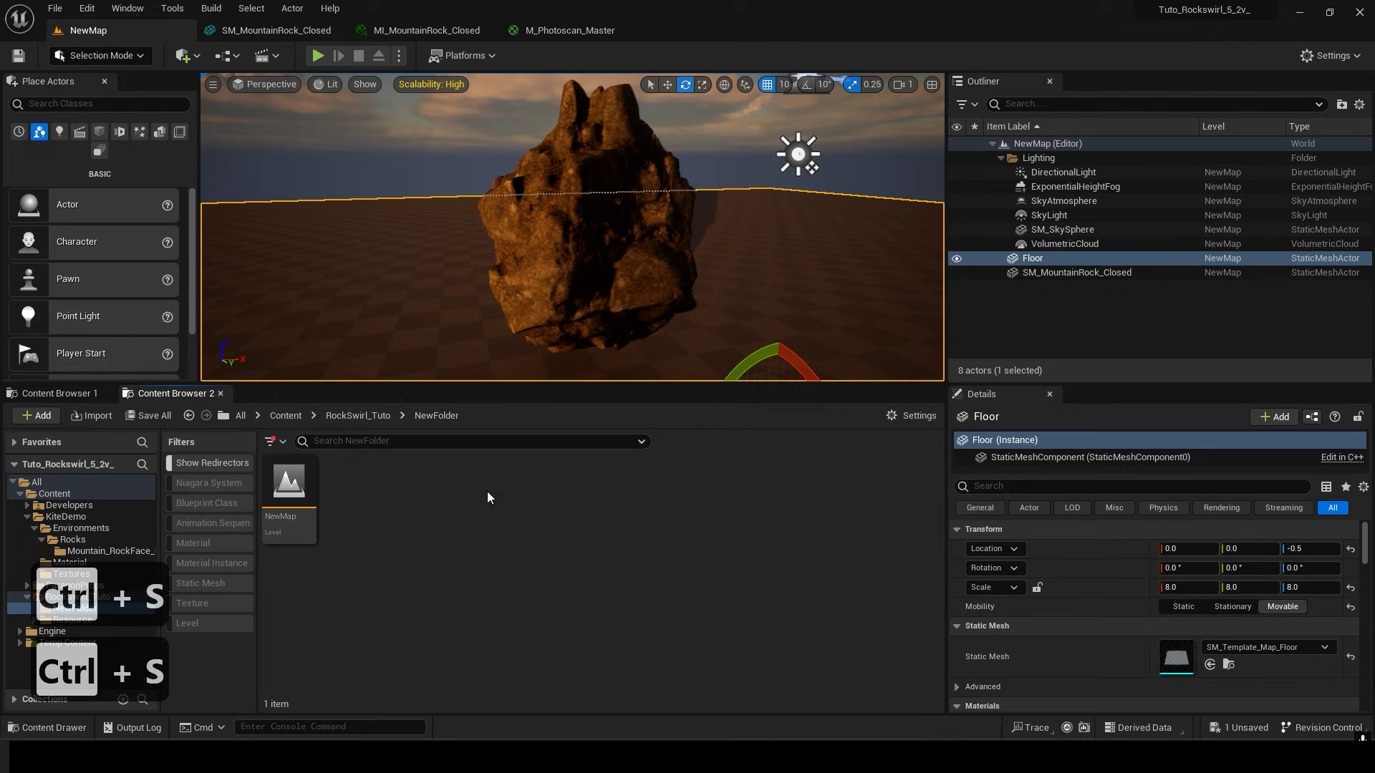
Create a Niagara system in NewFolder from the Hanging Particulates emitter template.
right_click(488, 492)
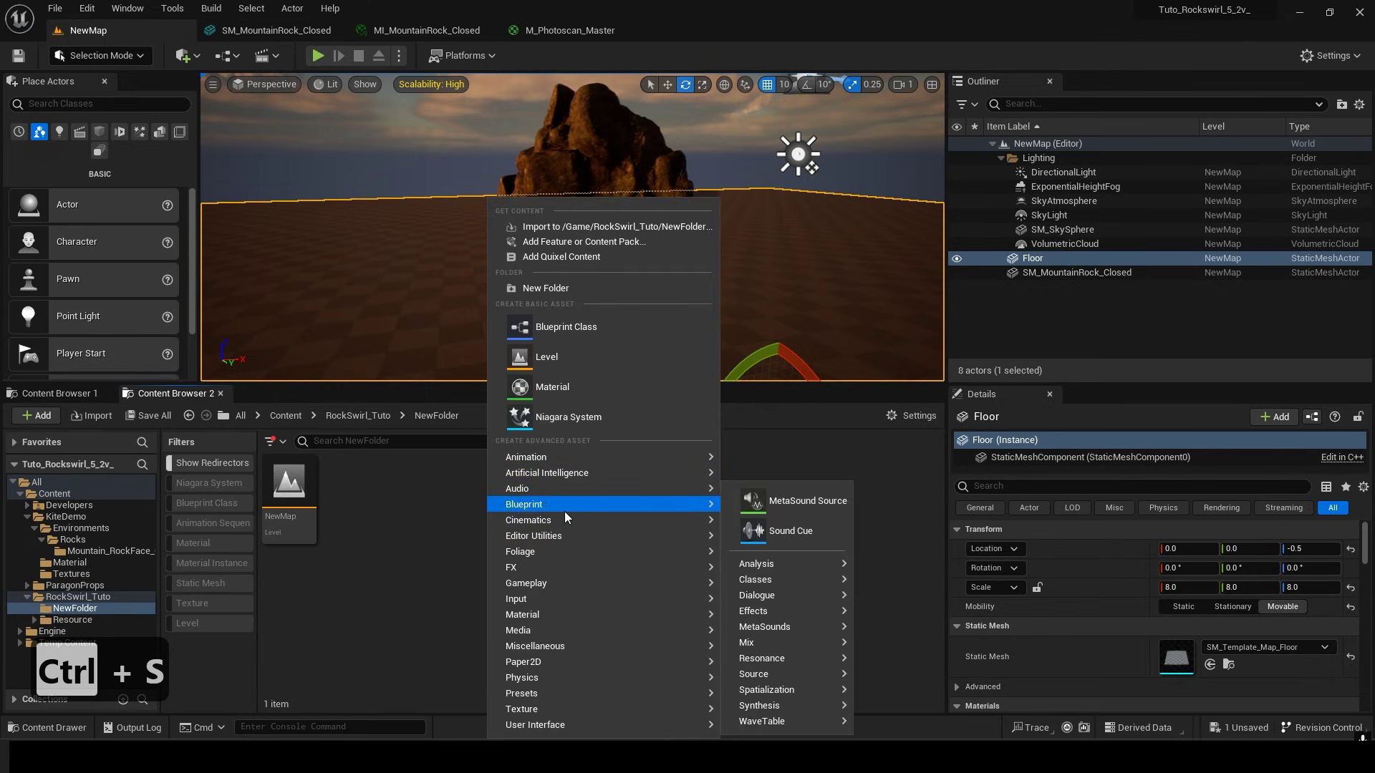
click(572, 416)
click(686, 581)
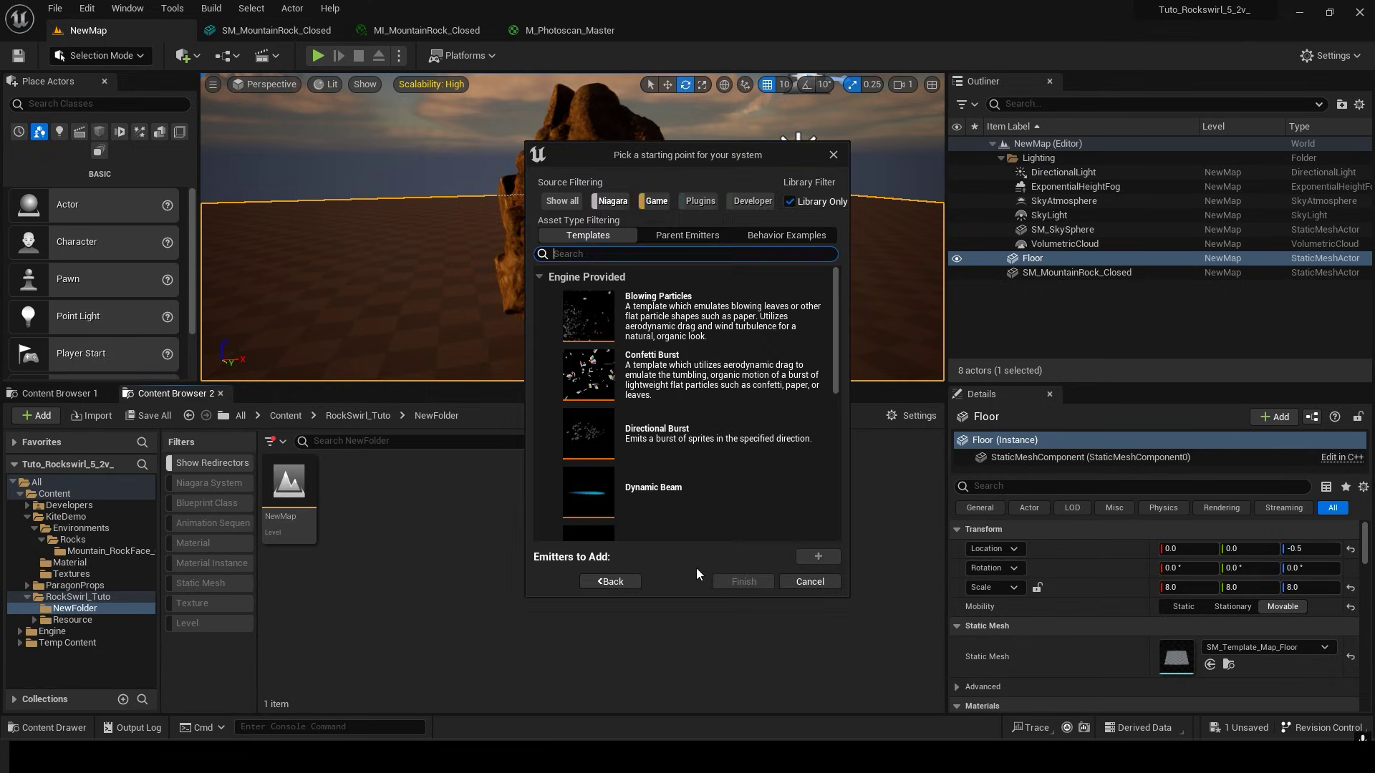
scroll(711, 456, down, 3)
scroll(695, 506, down, 1)
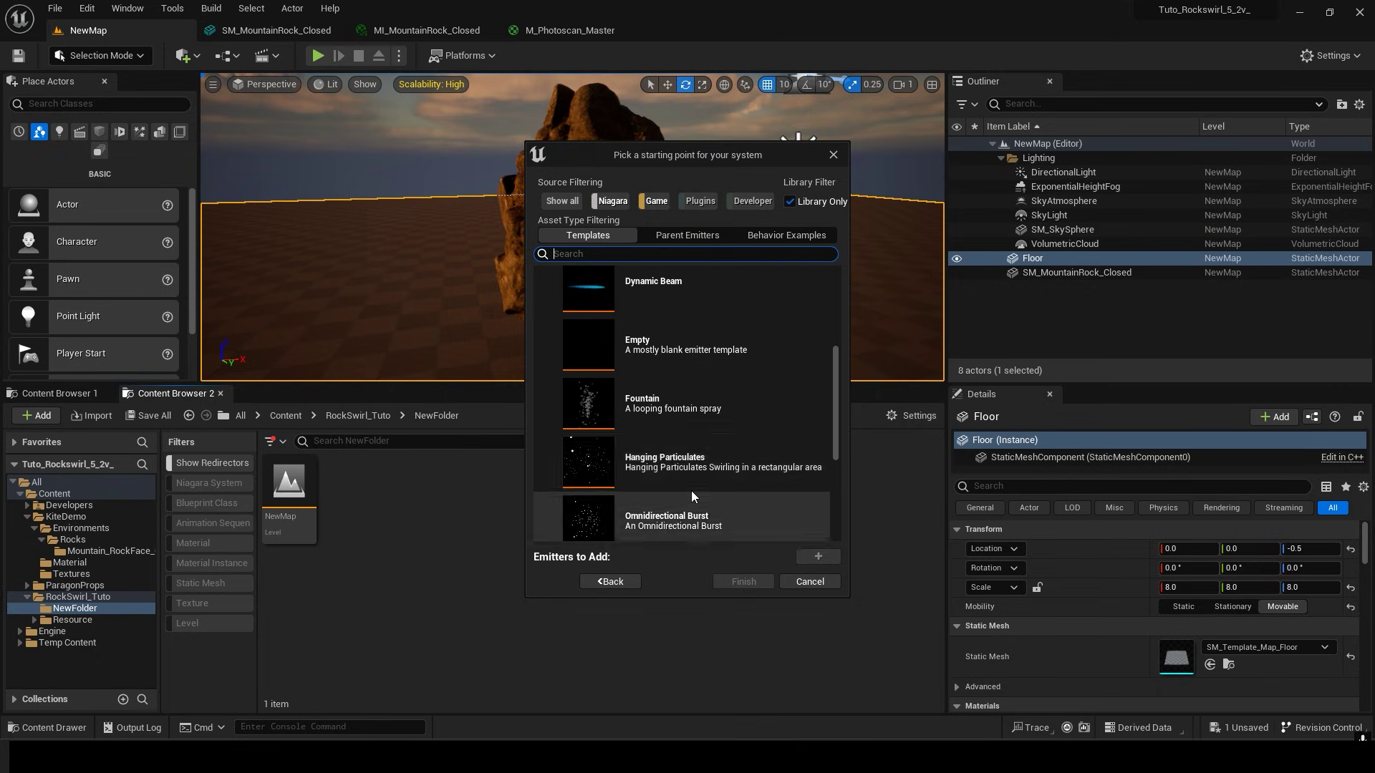
click(698, 458)
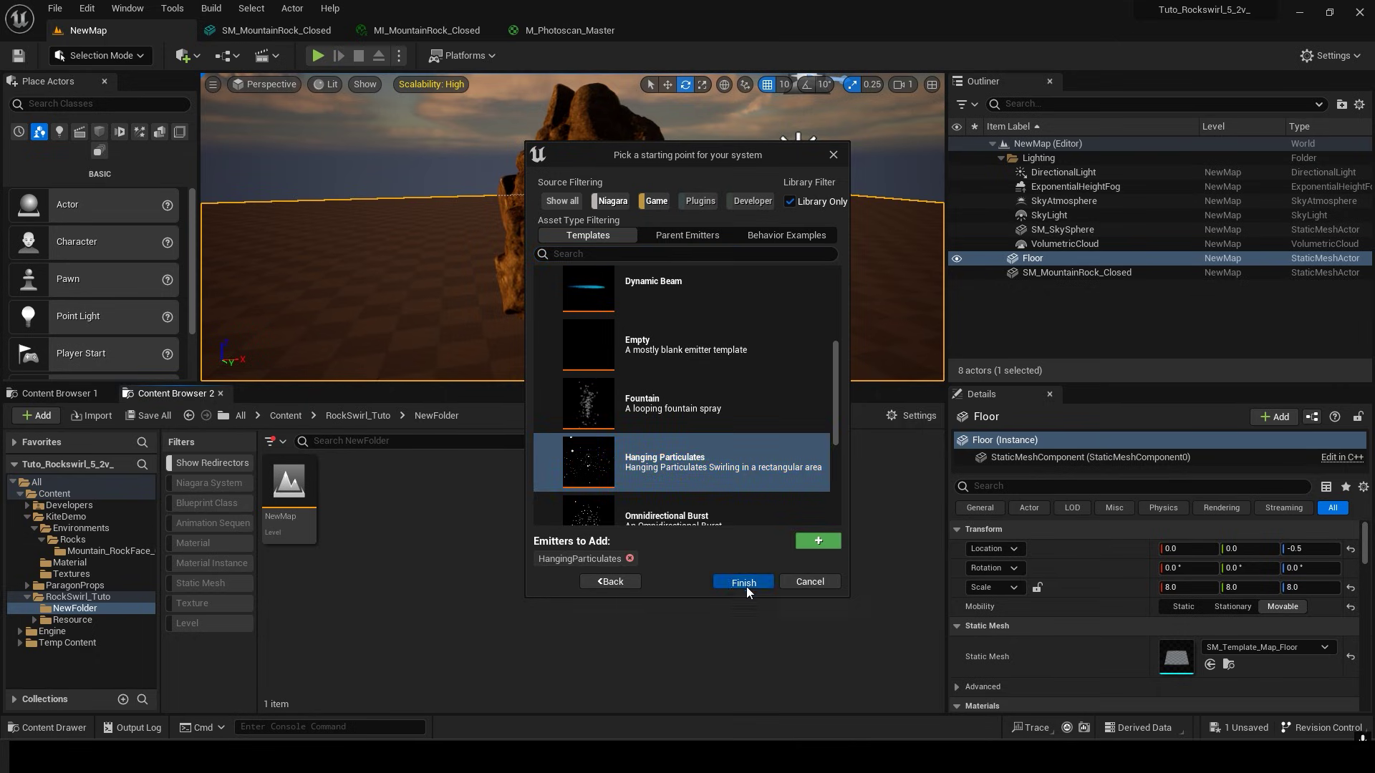
click(744, 583)
Name the new Niagara system NS_Rotate_Rocks and save it.
text(NS_Rotate_Rocks)
key(Return)
key(ctrl+s)
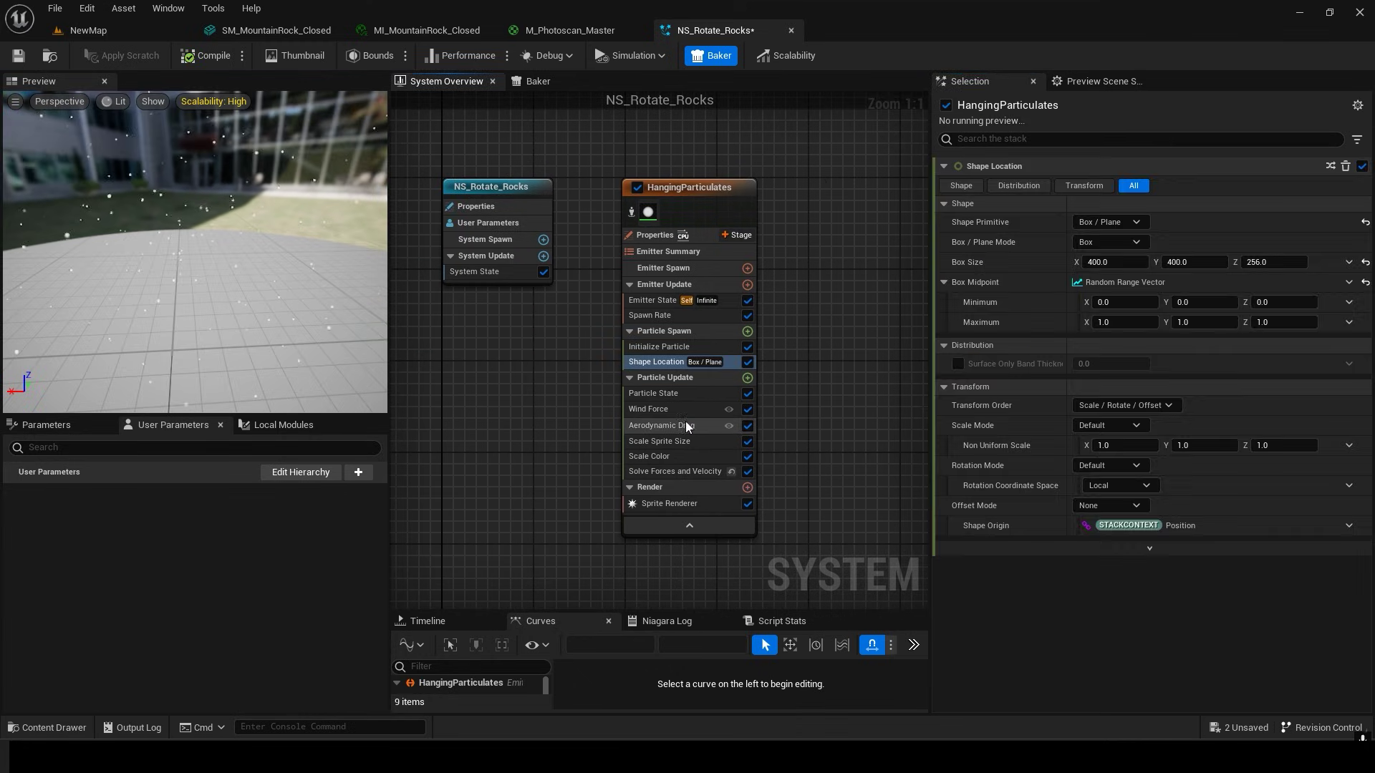
Delete the Wind Force and Aerodynamic Drag modules from the HangingParticulates emitter's Particle Update stage.
click(686, 412)
key(Delete)
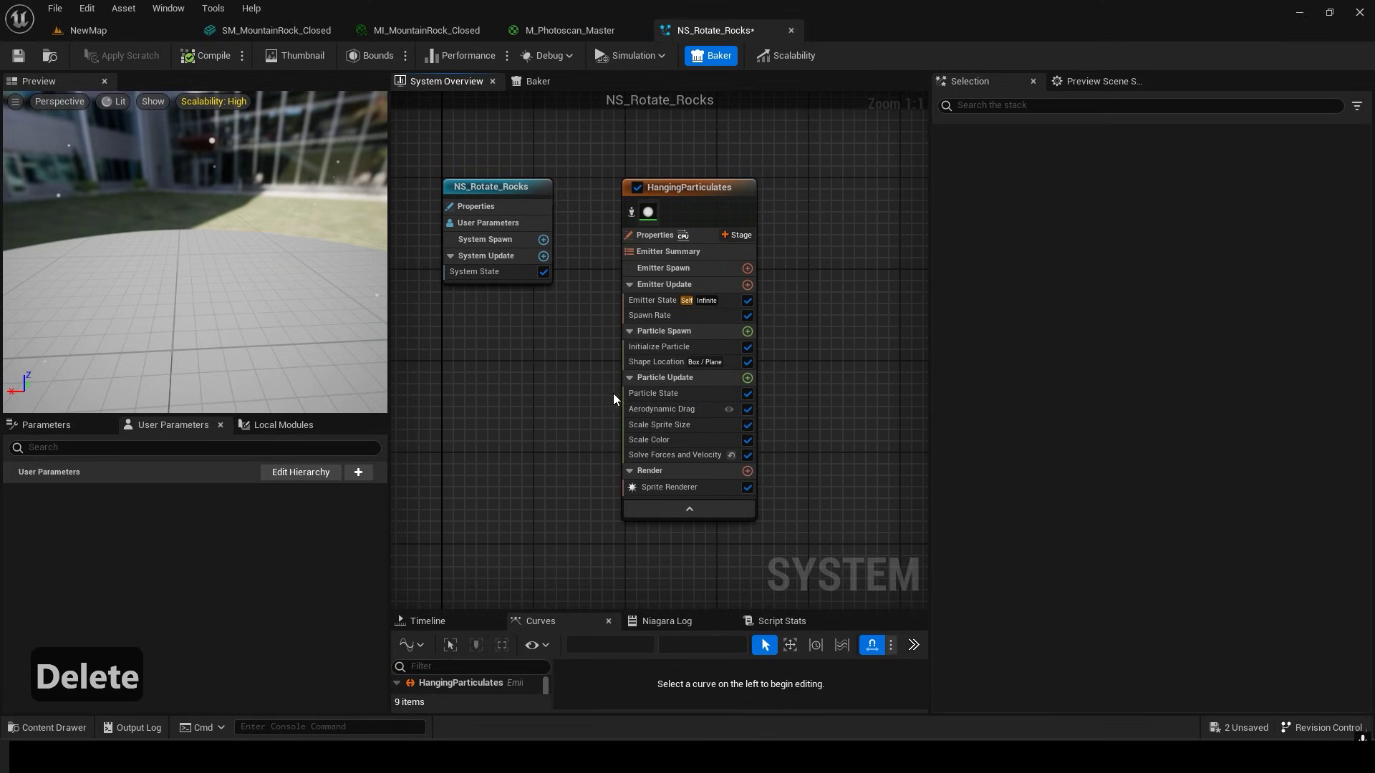
scroll(638, 401, up, 1)
click(772, 413)
key(Delete)
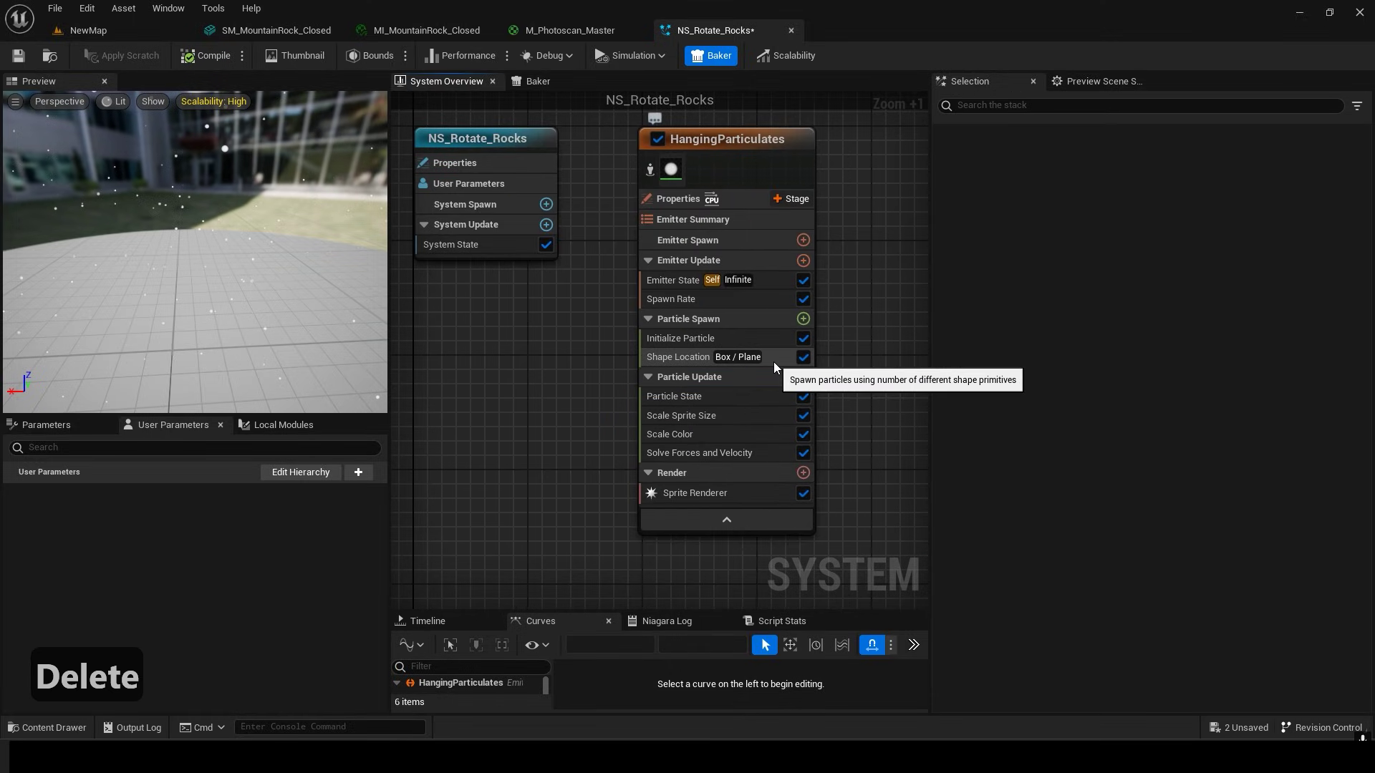
Set the emitter's Shape Location primitive to Torus with a large radius of 400.
click(773, 362)
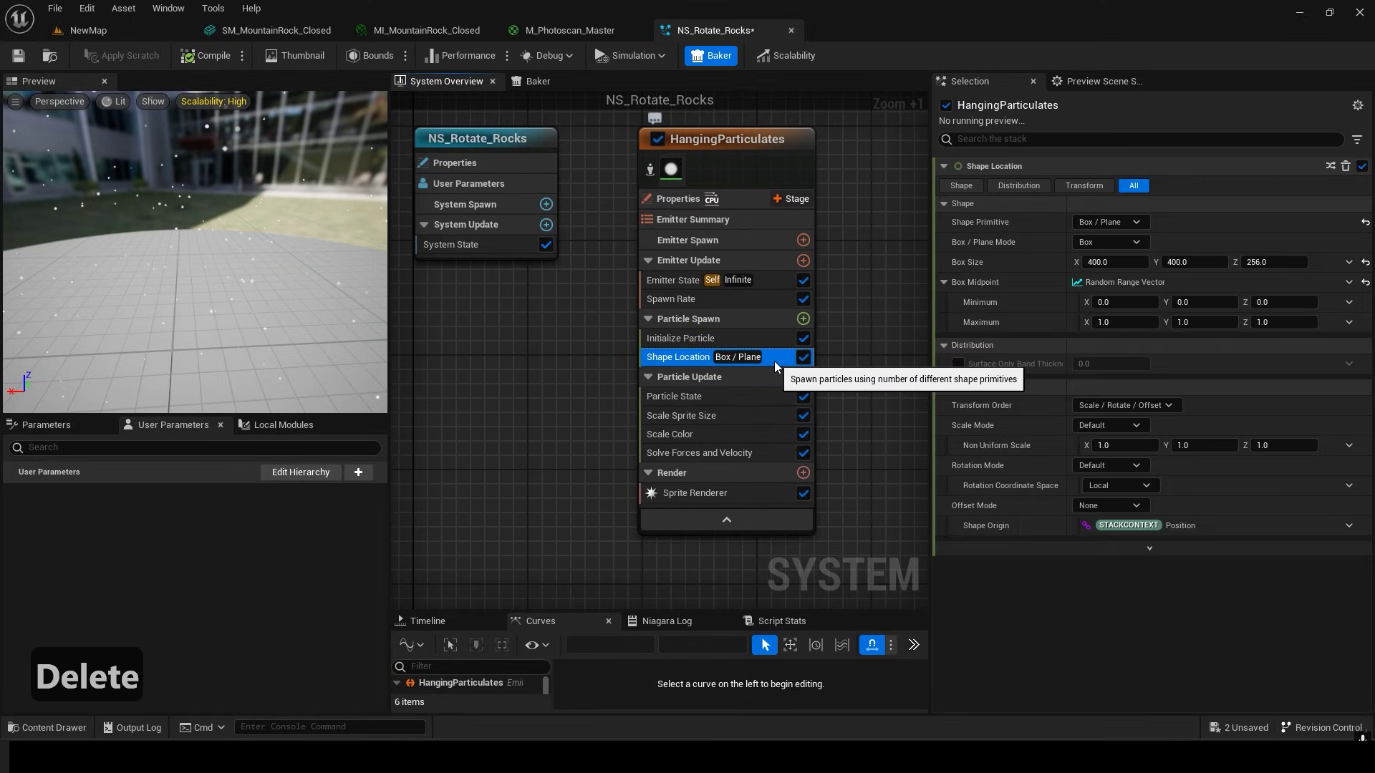
click(1087, 225)
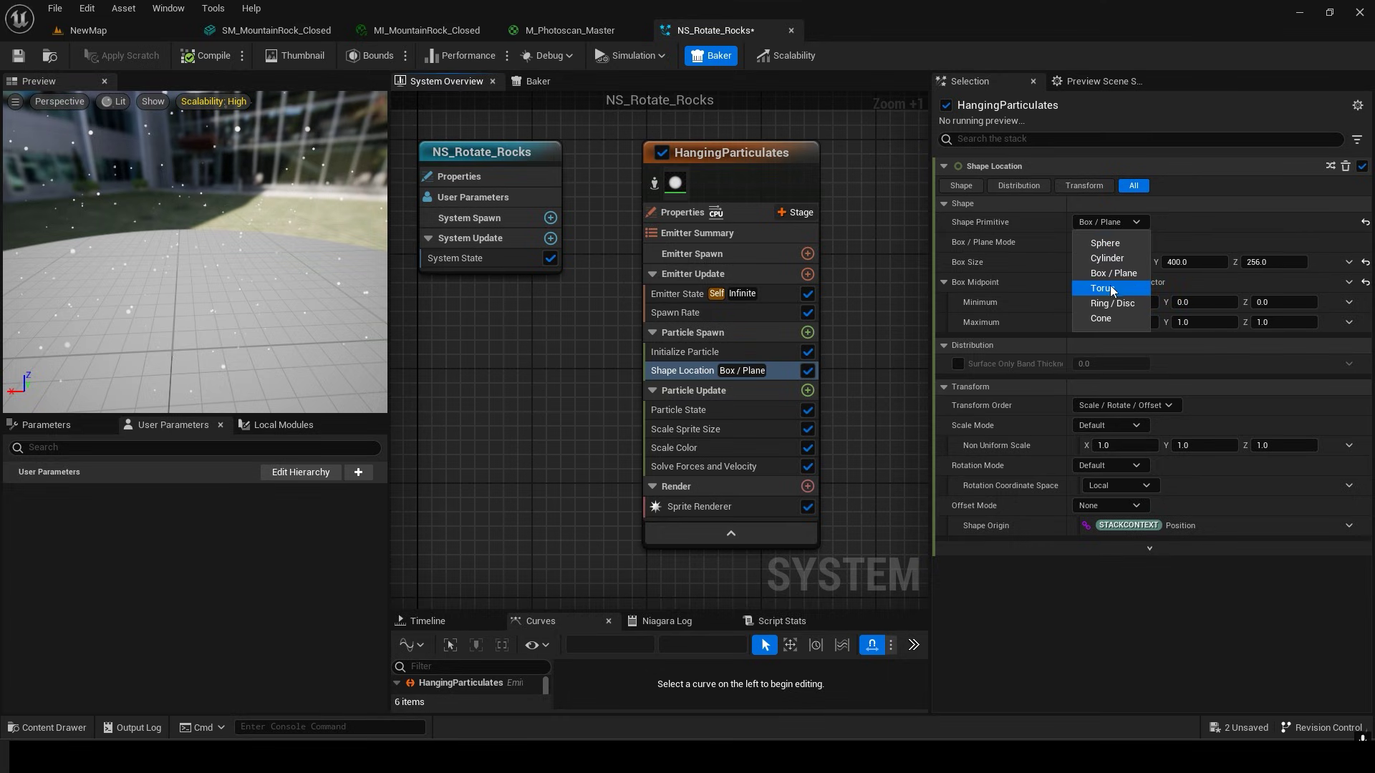
click(1106, 288)
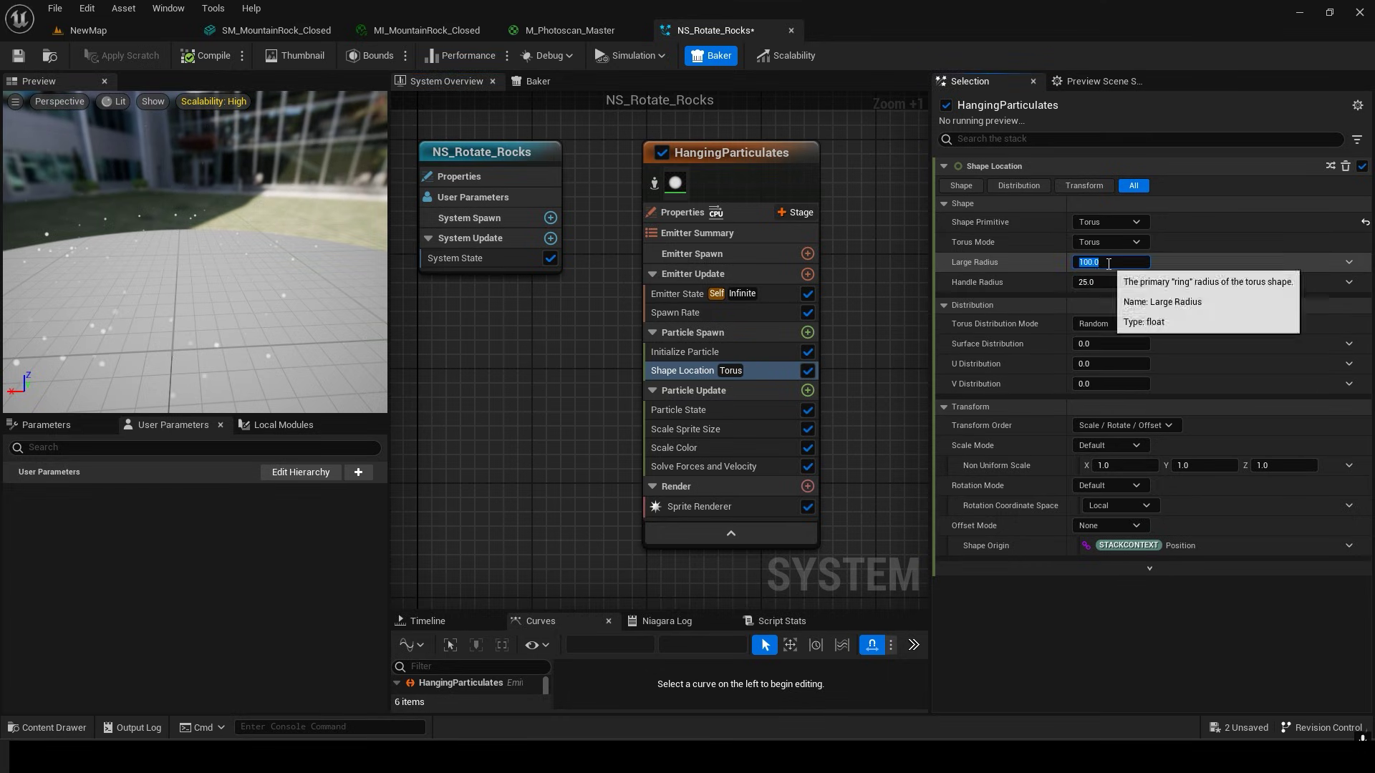
click(1110, 262)
text(400)
click(1117, 282)
Enable Local Space on the HangingParticulates emitter, with GPUCompute Sim as its target and Fixed bounds, and save the system.
click(681, 212)
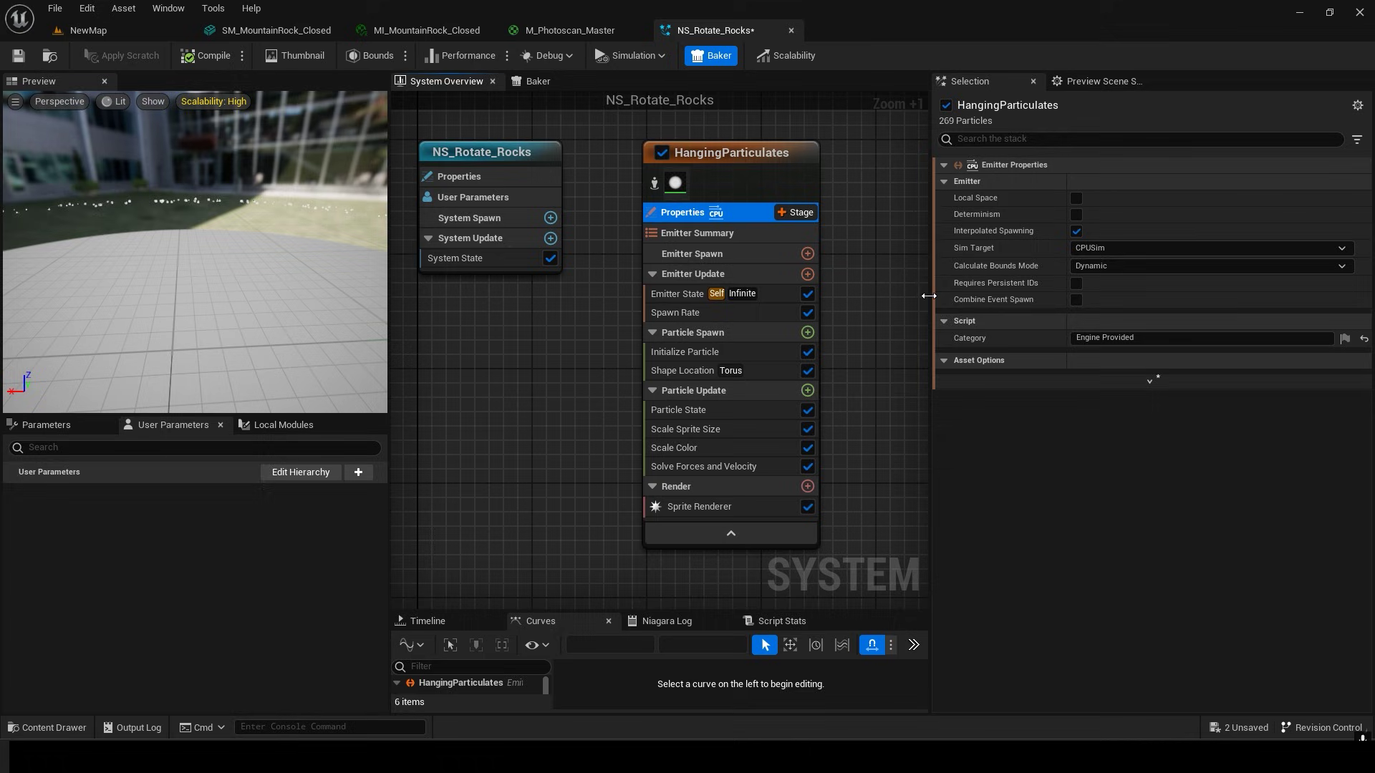
click(1108, 252)
click(1108, 285)
click(1109, 303)
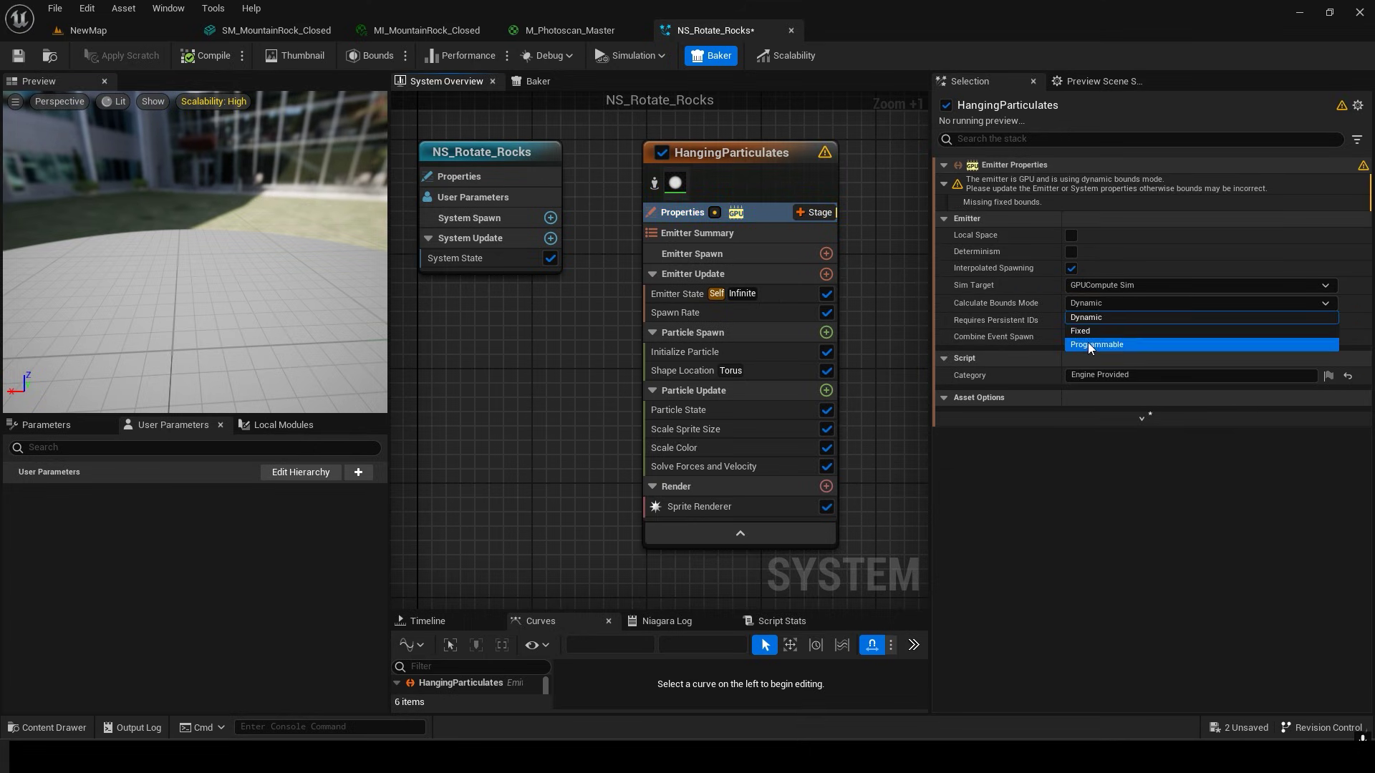
click(1089, 328)
key(ctrl+s)
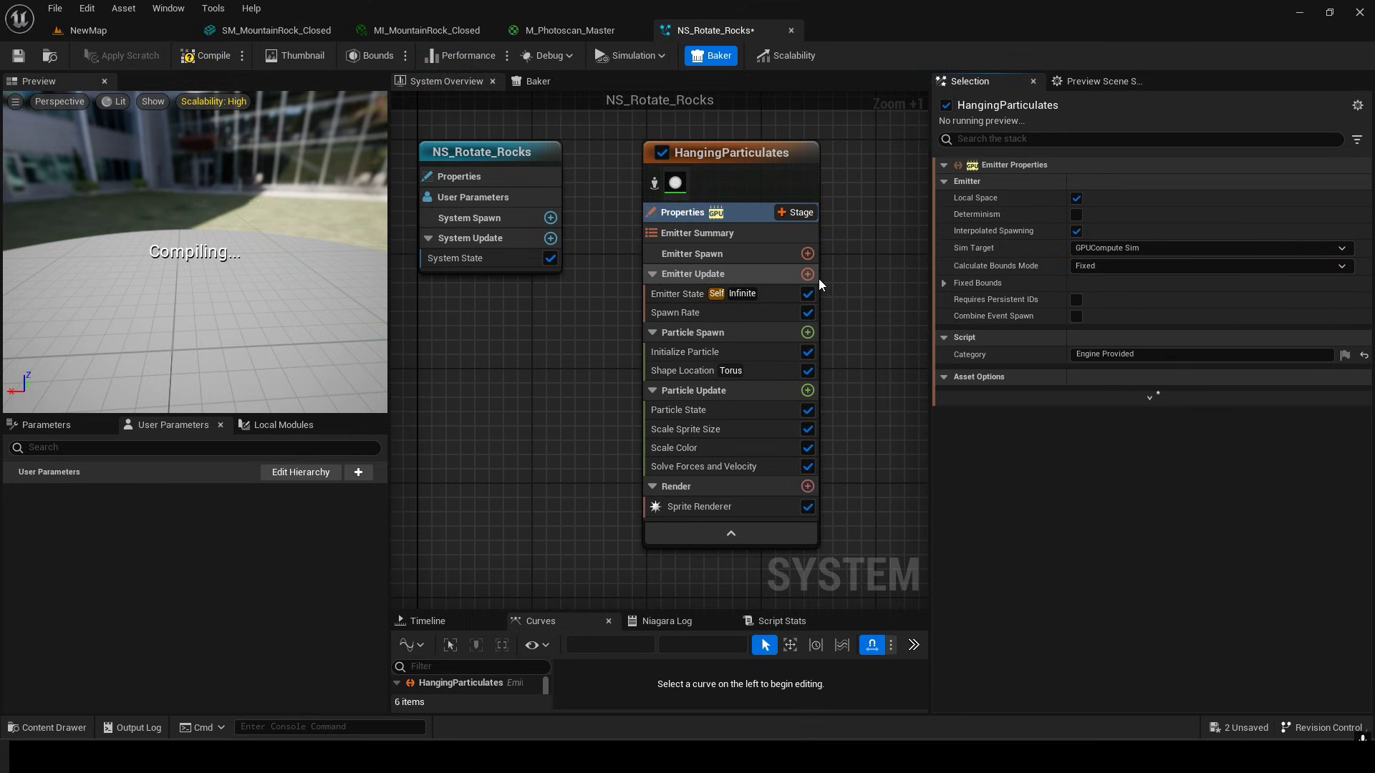
Set the uniform sprite size in Initialize Particle to a minimum of 35 and a maximum of 22, and save.
click(760, 352)
click(1114, 444)
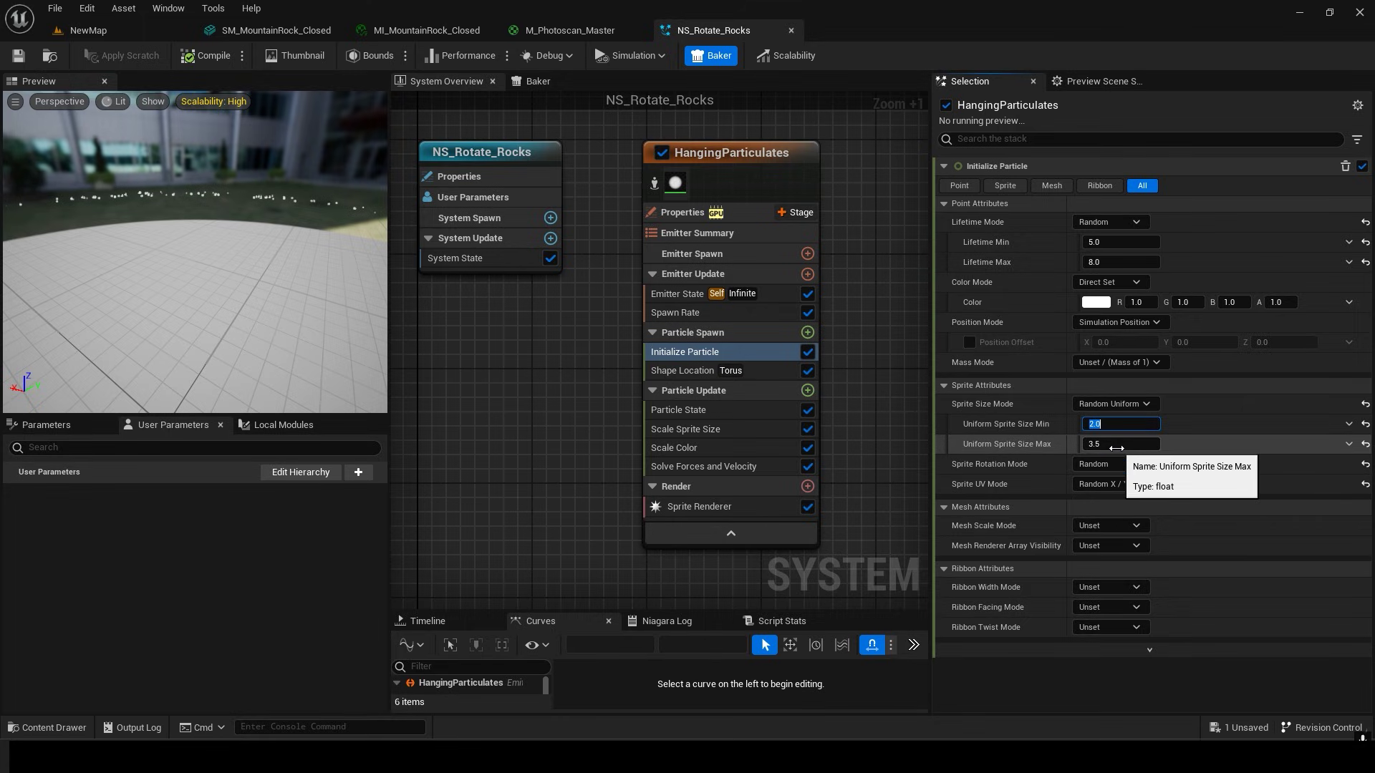
text(35)
key(Tab)
text(2)
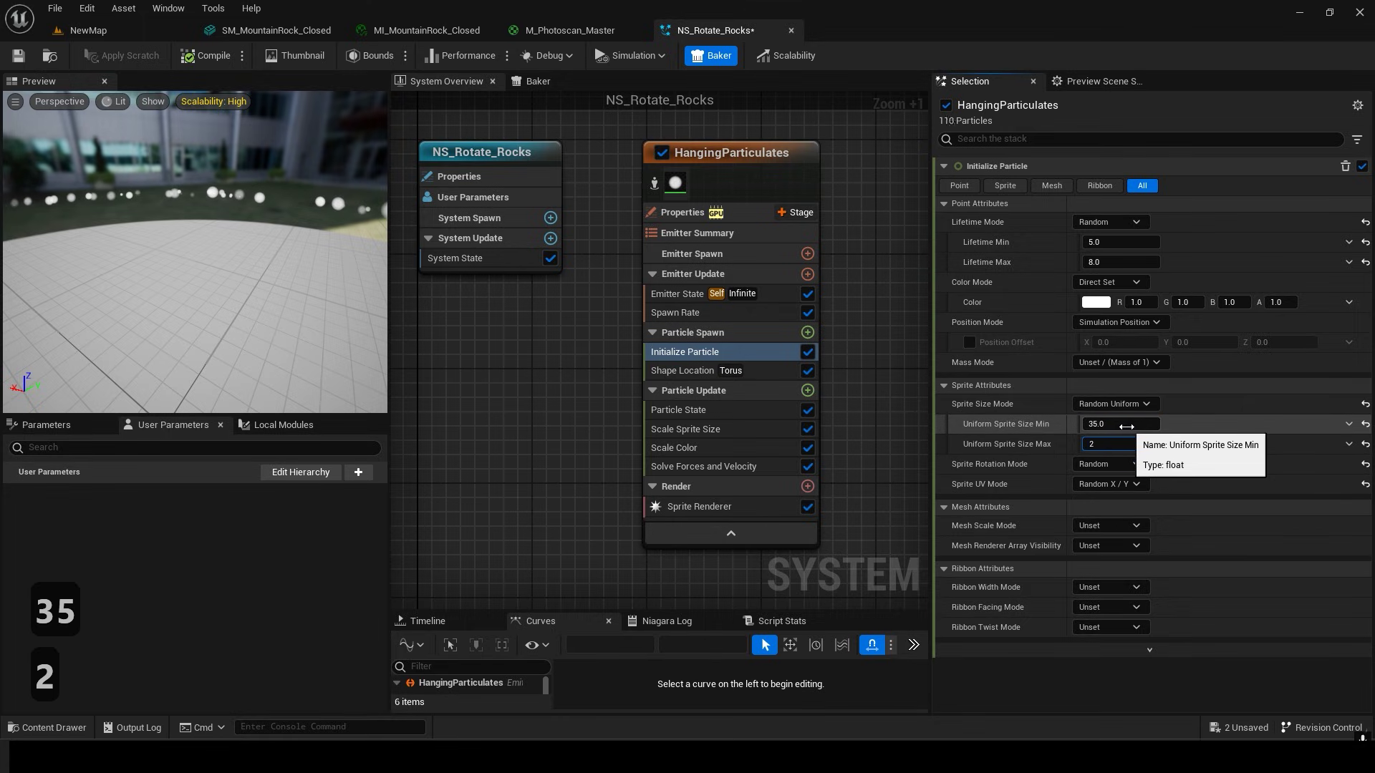
text(2)
key(Return)
click(18, 56)
Place NS_Rotate_Rocks in the NewMap level near the rock and attach it to SM_MountainRock_Closed.
click(49, 56)
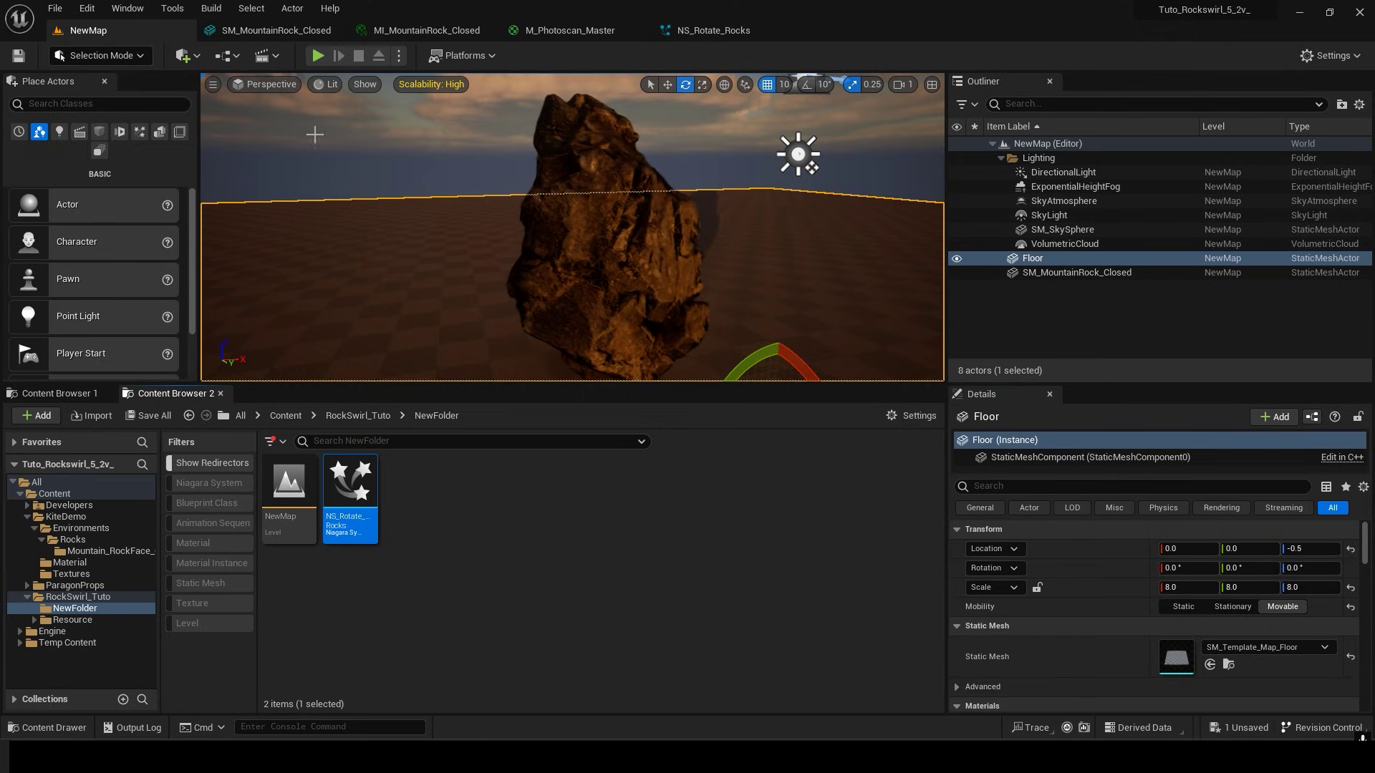
scroll(587, 241, down, 2)
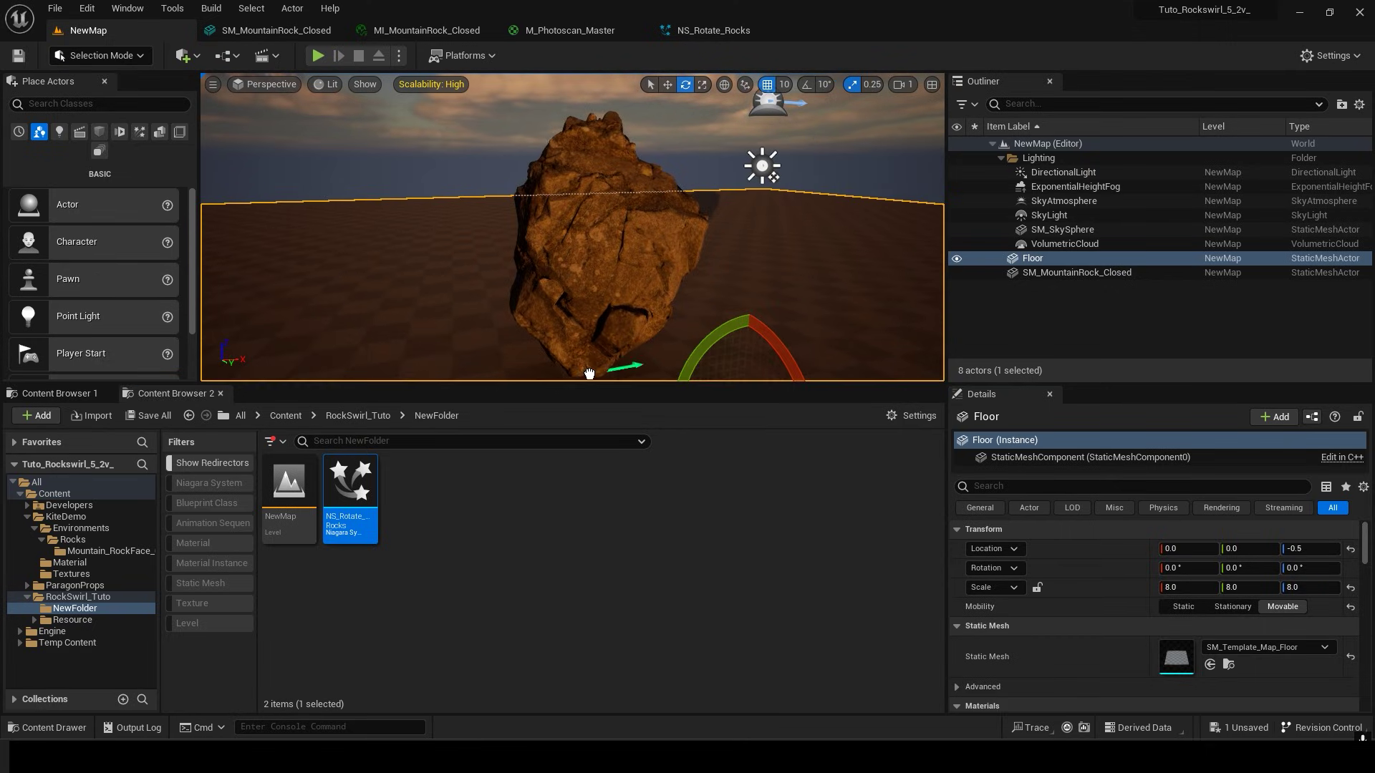
drag(589, 373, 588, 323)
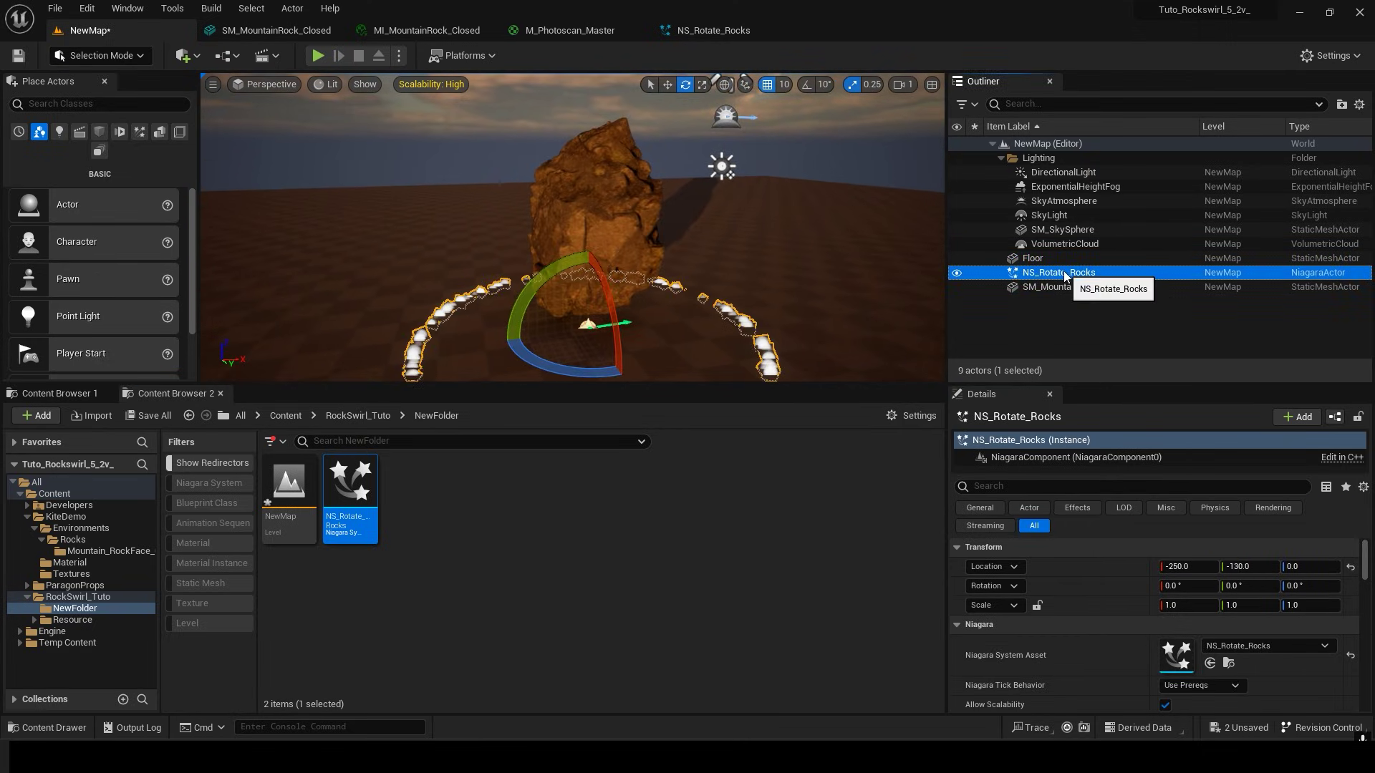
drag(1061, 286, 1061, 286)
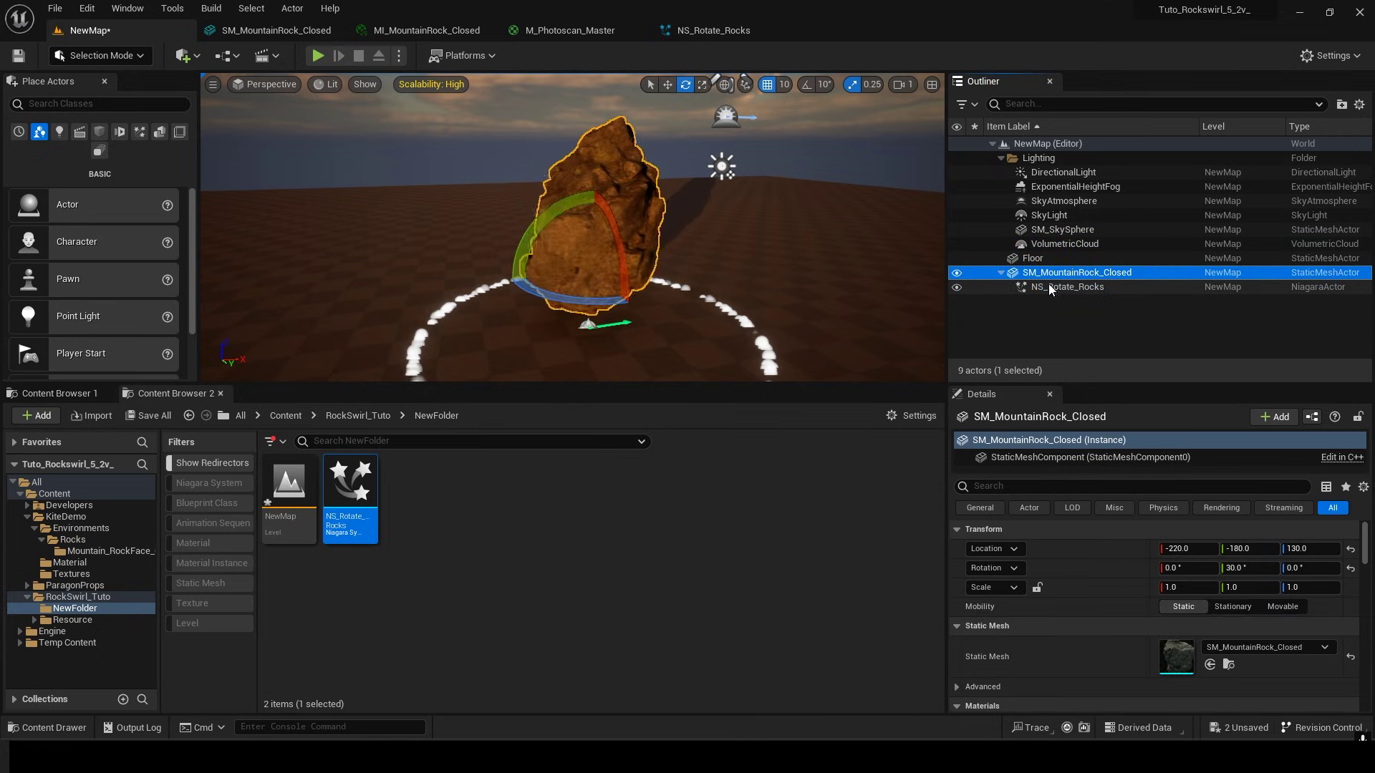
Reset the relative location of NS_Rotate_Rocks to its parent rock and adjust its placement so the ring surrounds the rock.
click(1350, 567)
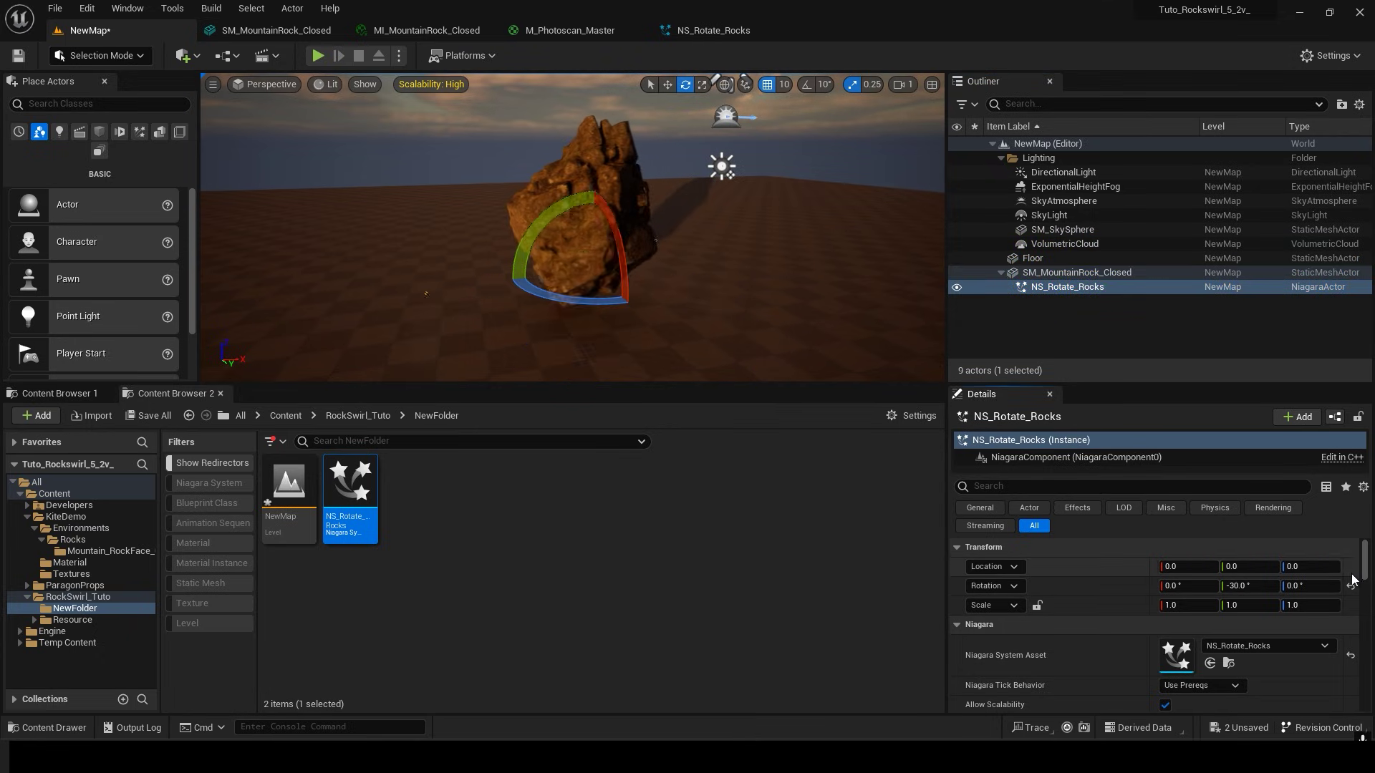
key(w)
drag(611, 279, 660, 206)
key(w)
right_drag(659, 206, 648, 251)
key(w)
key(d)
key(s)
key(a)
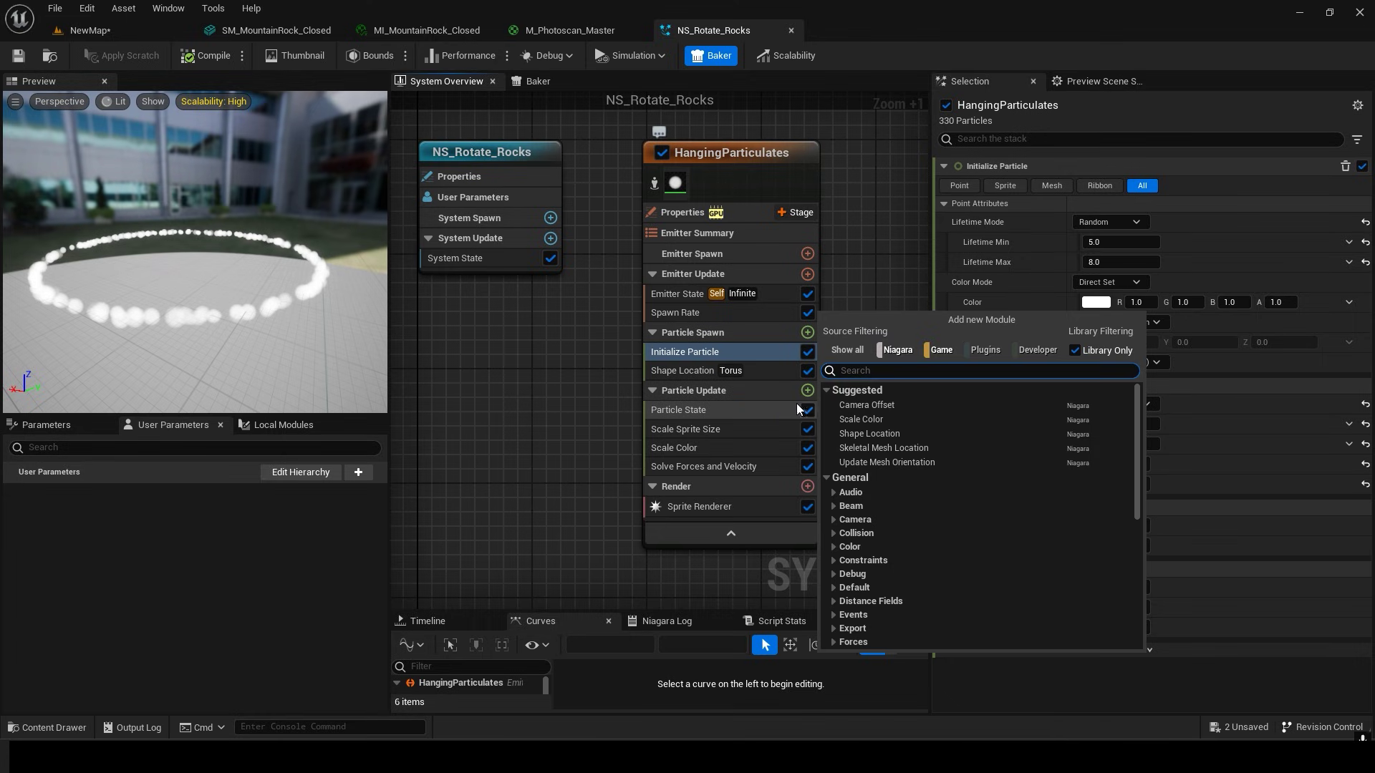
Add a Vortex Force module to the emitter's Particle Update stage with a force amount of 1000.
text(vorte)
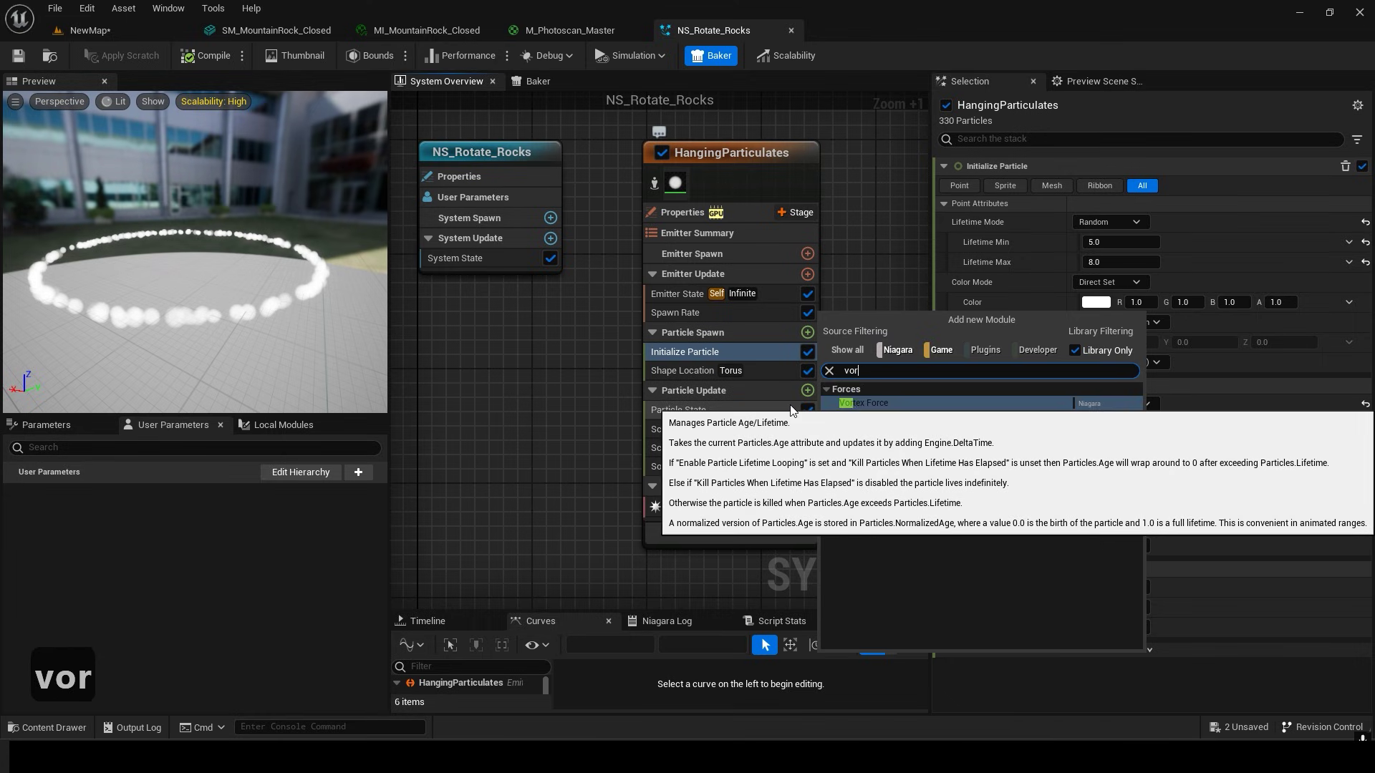
click(891, 404)
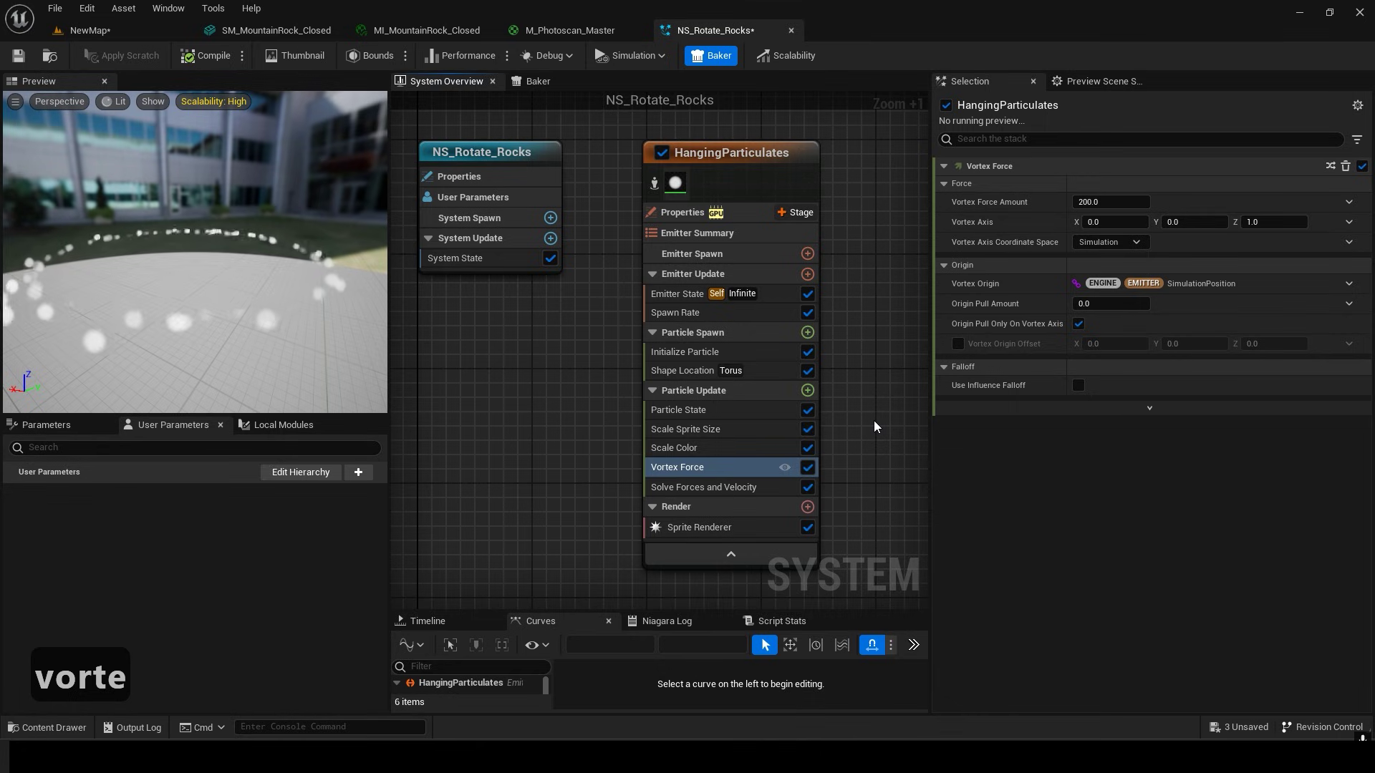
click(1101, 203)
text(1000)
key(Return)
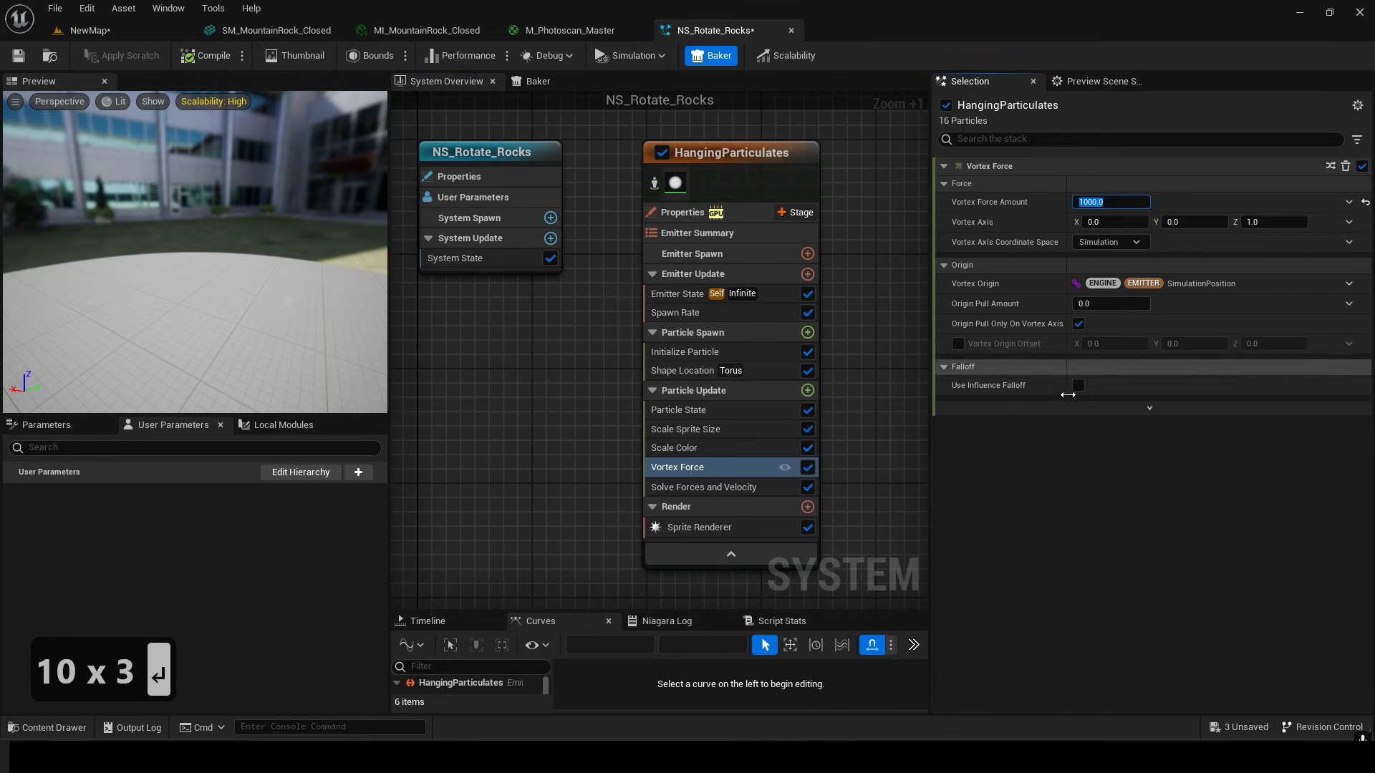
Add a Drag module to the emitter's Particle Update stage with a drag value of 4.
click(807, 390)
text(drag)
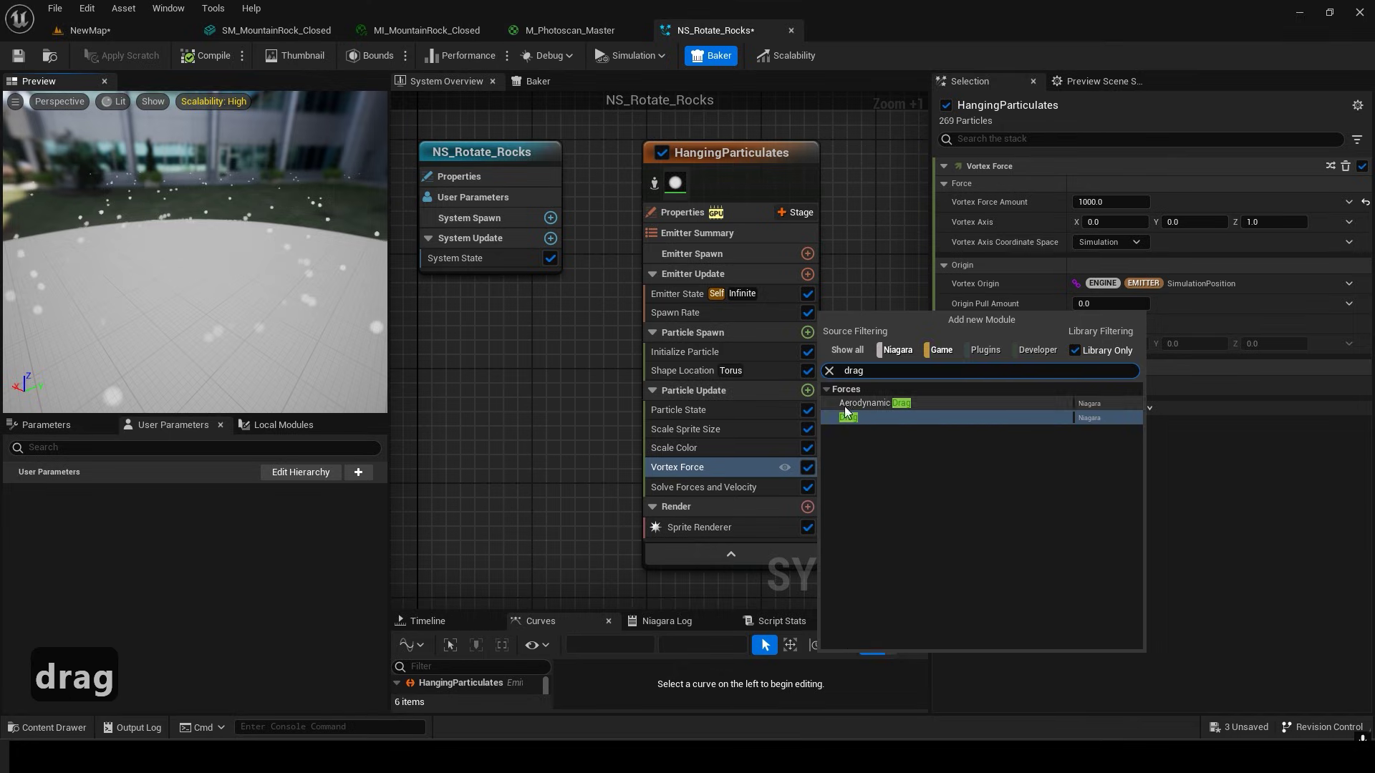
click(848, 405)
click(1101, 186)
text(4)
click(1016, 382)
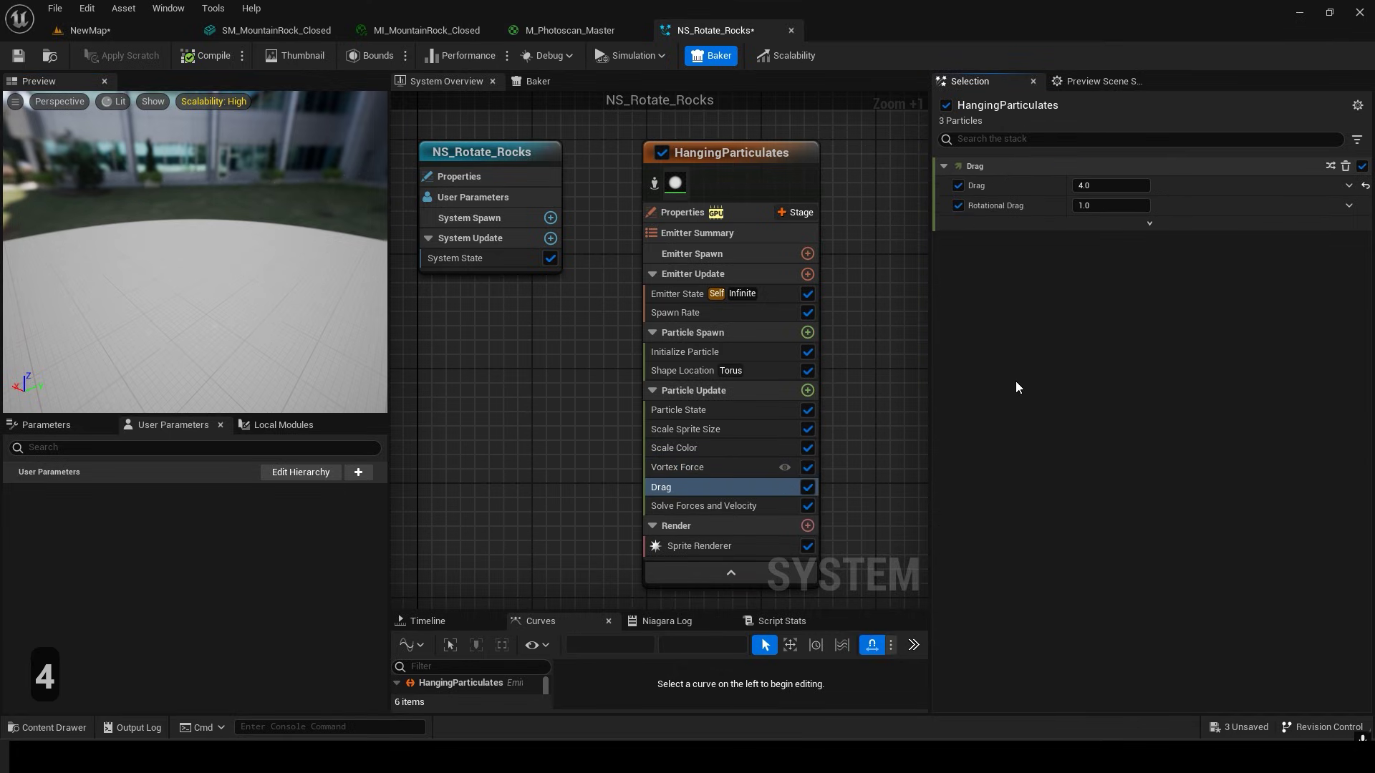
Add a Curl Noise Force module to Particle Update with a noise frequency of 12 and a noise strength of 20.
click(807, 391)
text(cur)
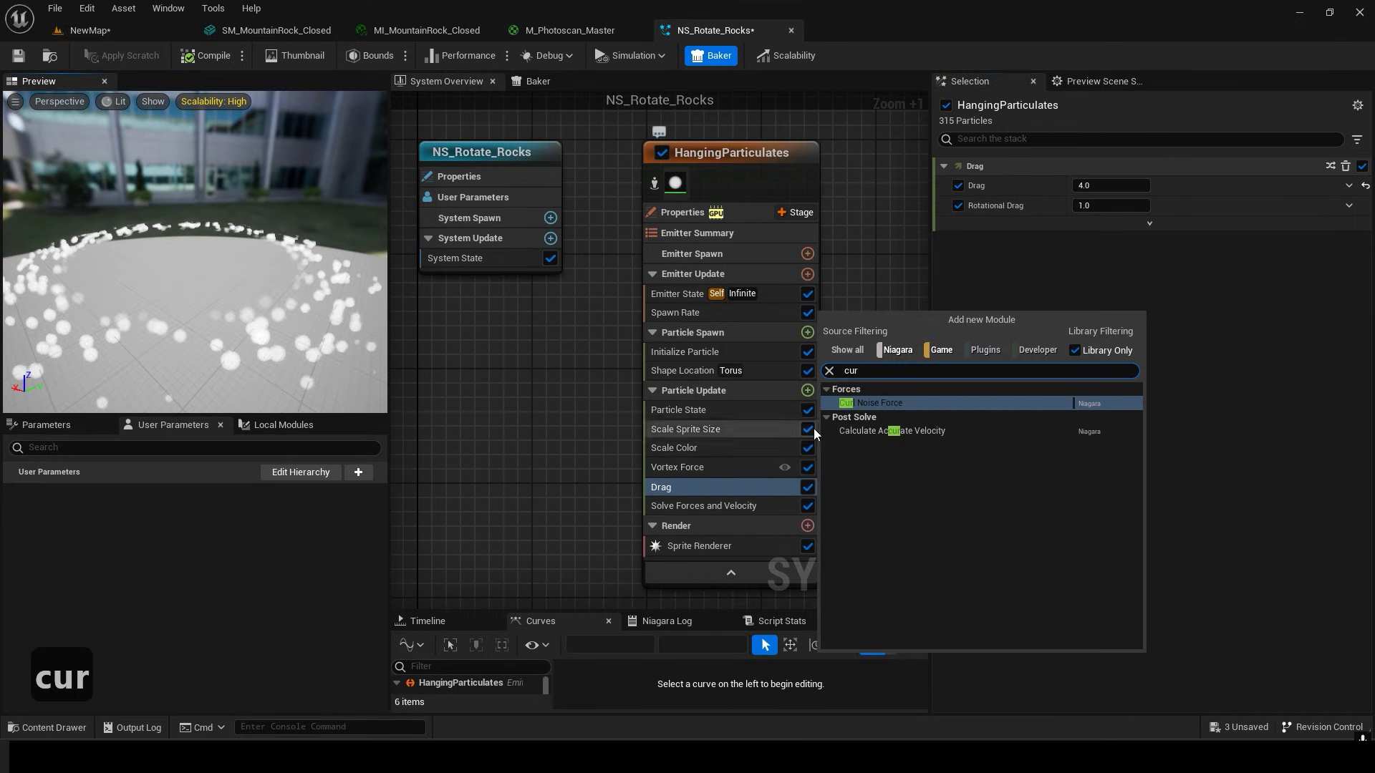
click(943, 414)
click(1110, 206)
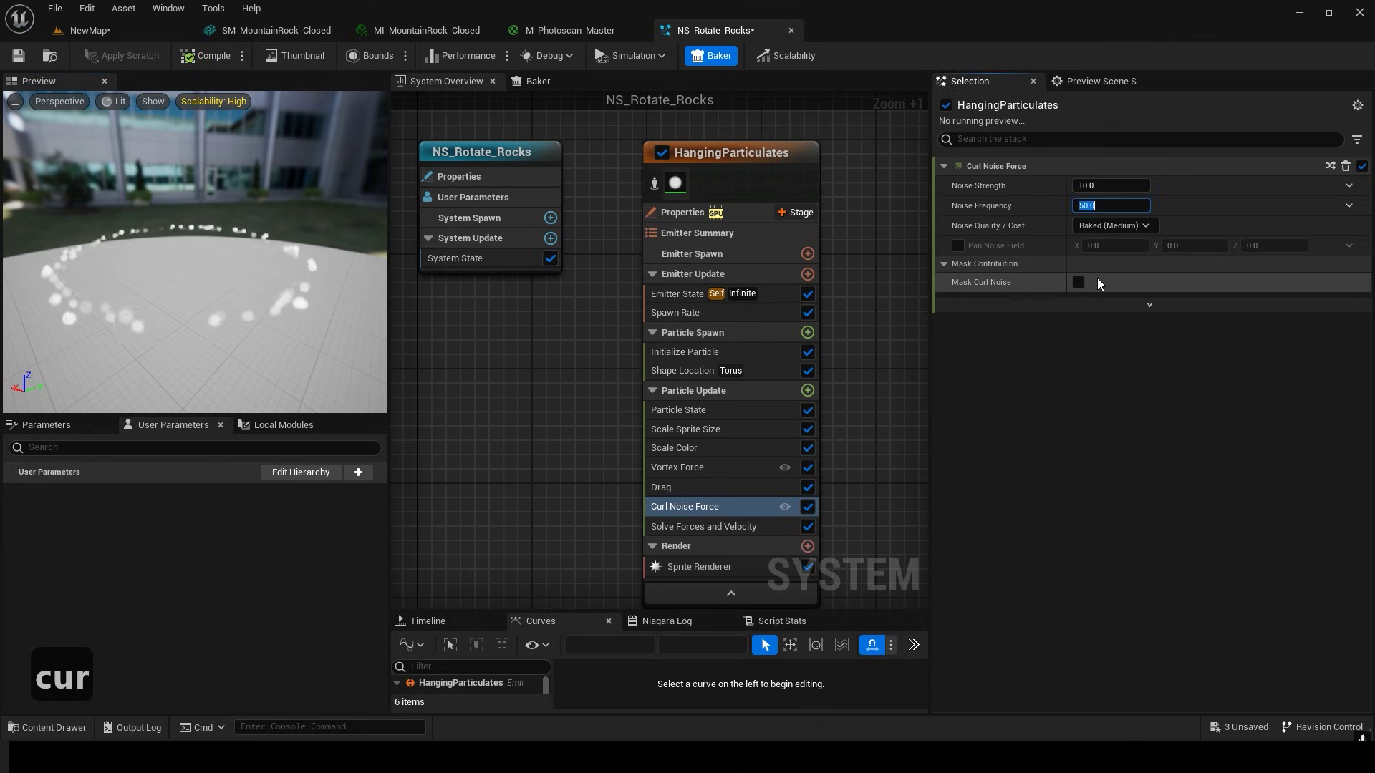
text(12)
key(Return)
click(1110, 185)
text(2)
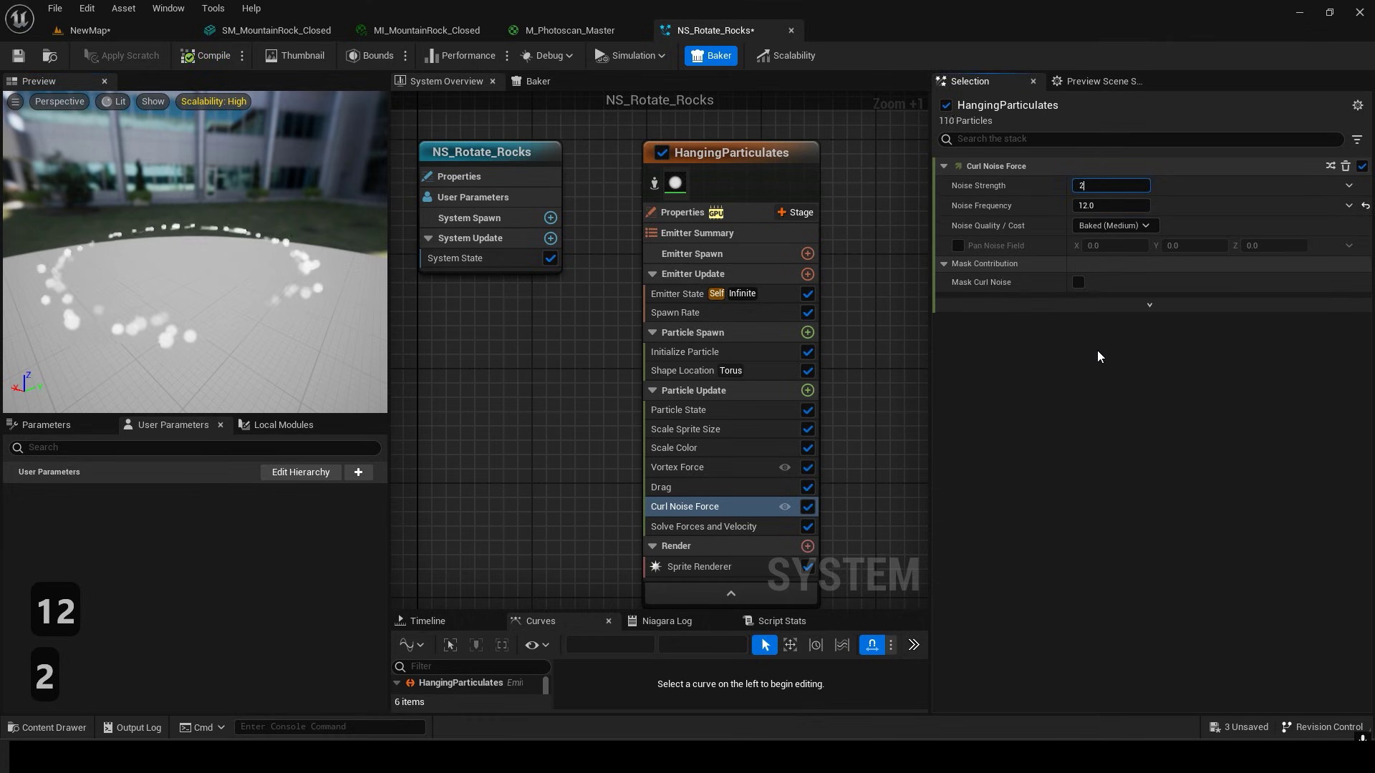
text(0)
key(Return)
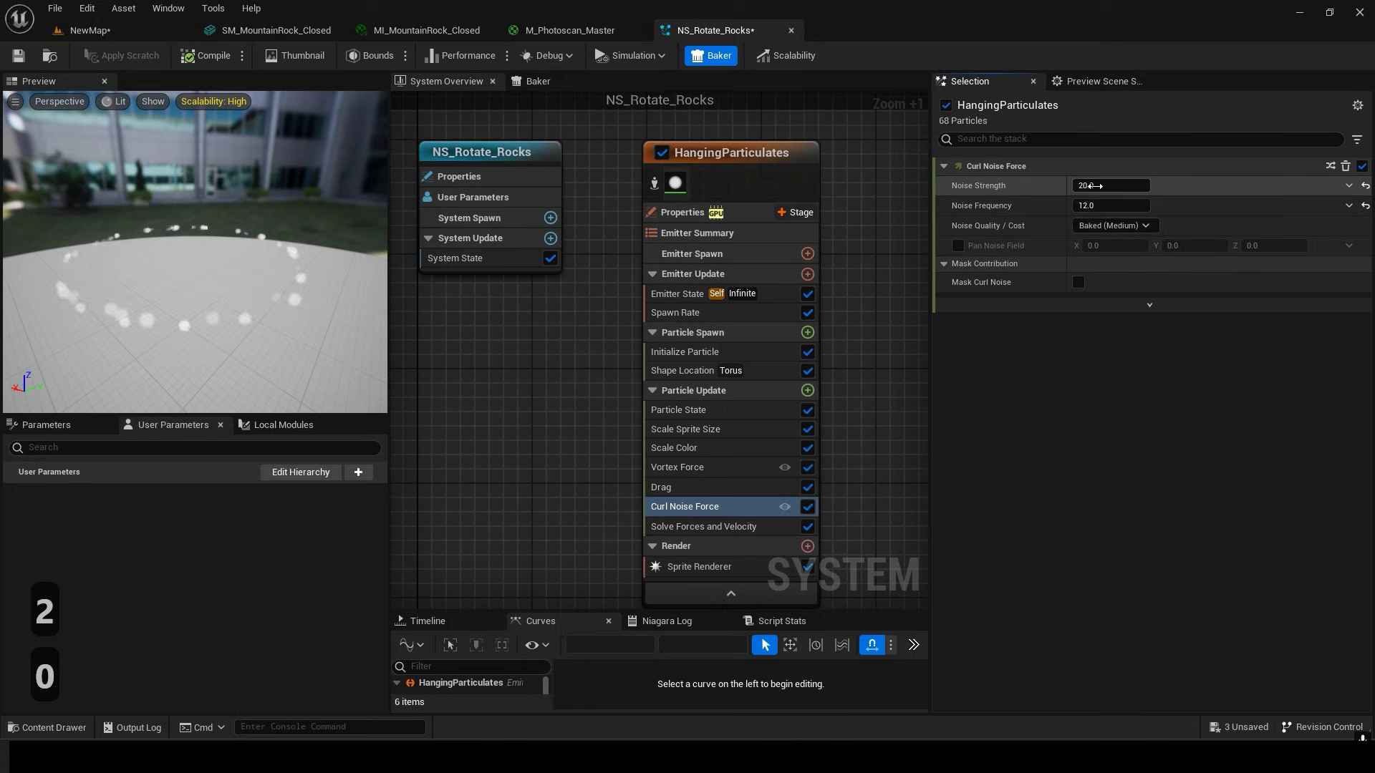
Raise the curl noise strength to 180 and enable Pan Noise Field with an X value of 0.1.
click(1096, 186)
text(180)
key(Return)
click(958, 246)
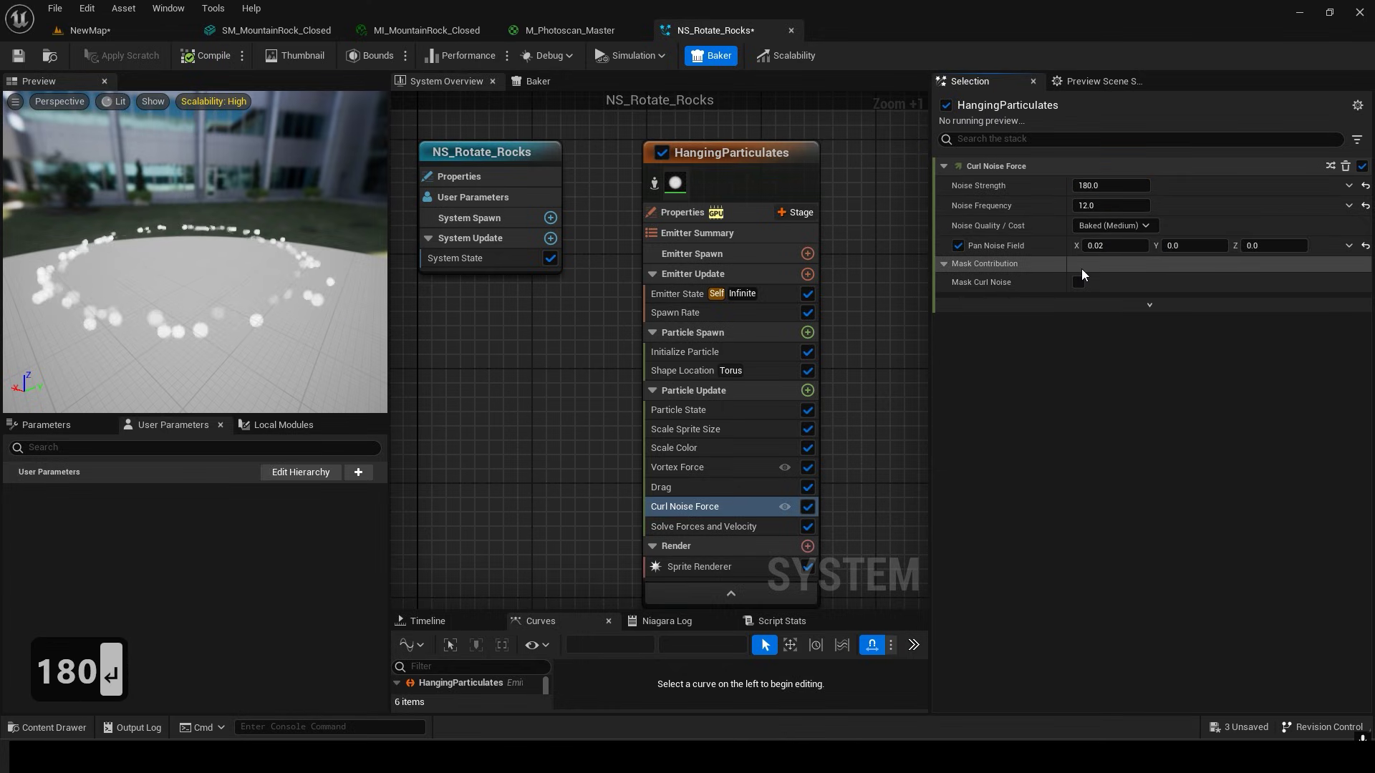
drag(1101, 246, 1092, 330)
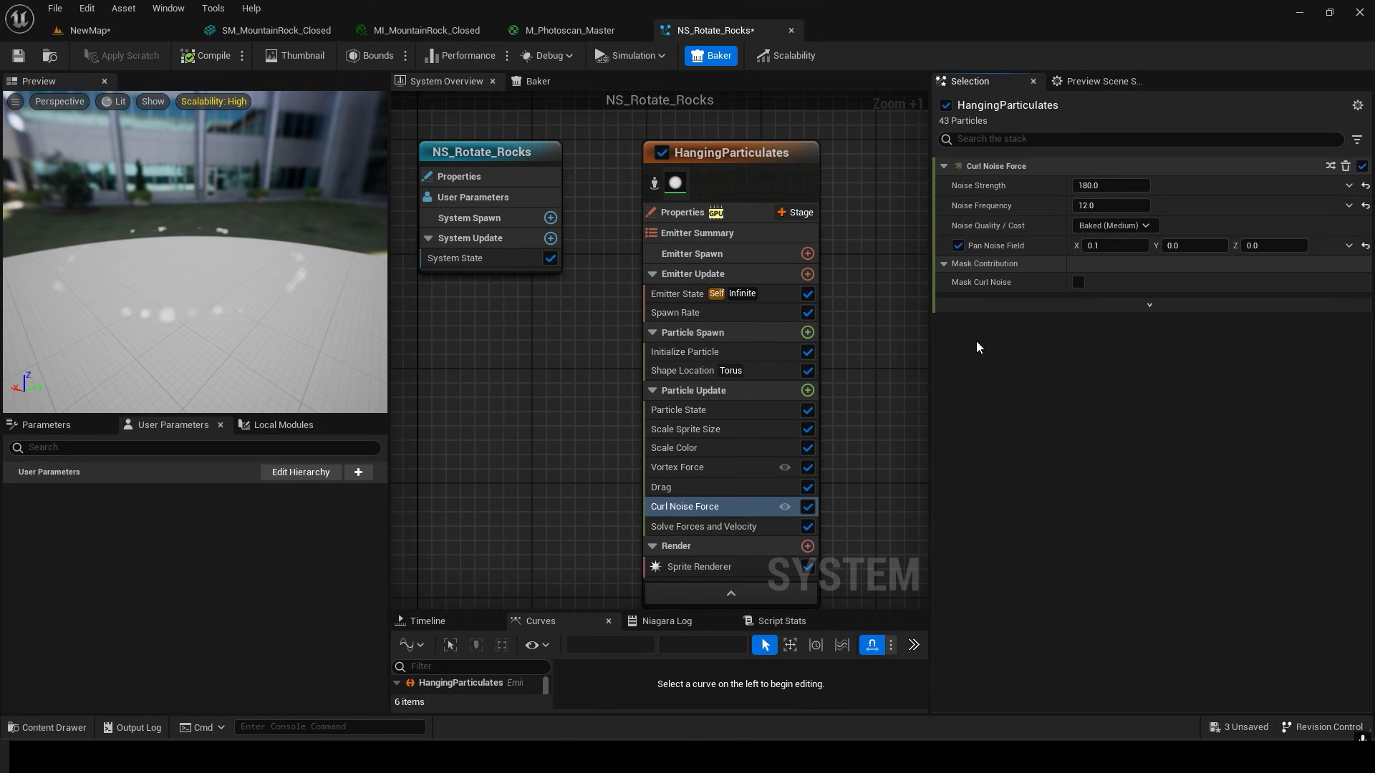
Raise the Vortex Force's Origin Pull Amount to 155 after trying 55.
drag(256, 272, 222, 269)
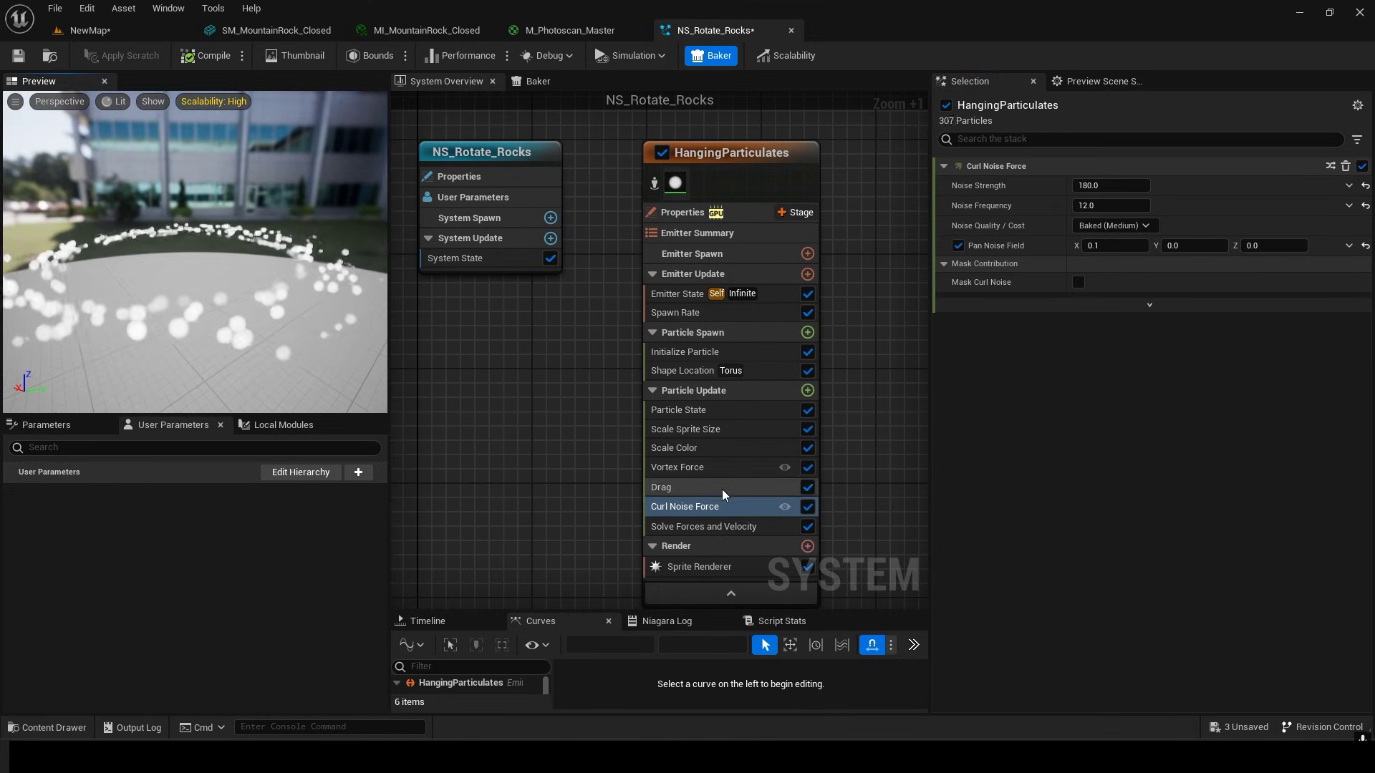
click(723, 469)
drag(1108, 306, 1116, 308)
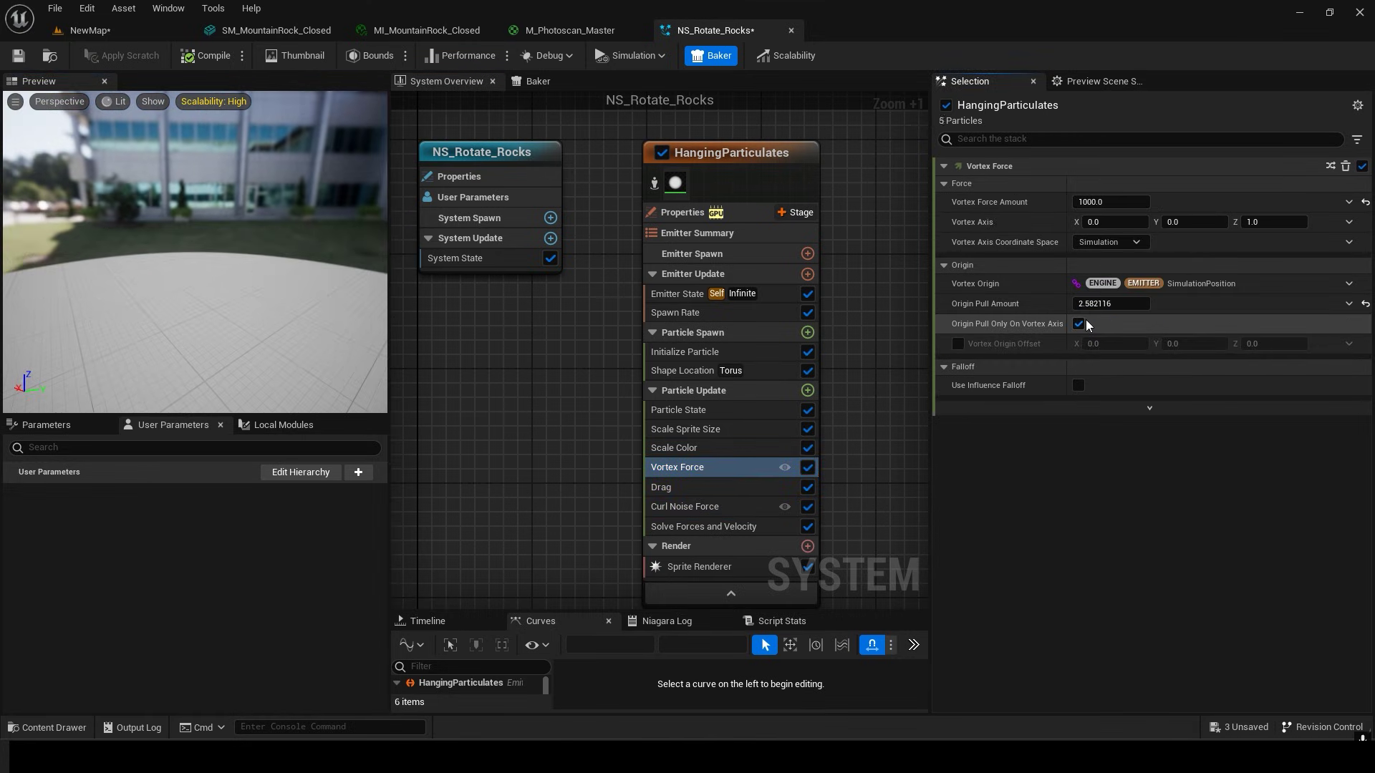
text(55)
click(1079, 455)
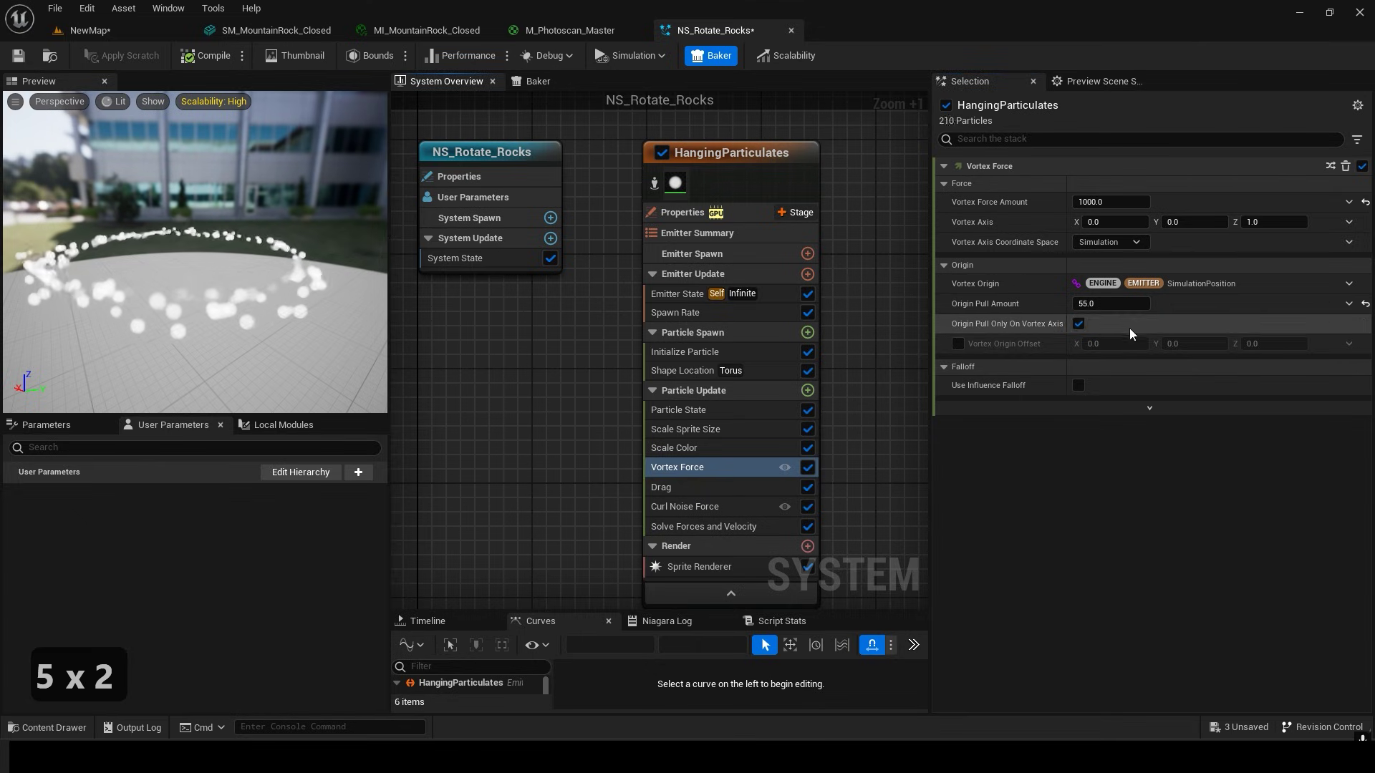
click(1114, 304)
text(155)
click(1055, 450)
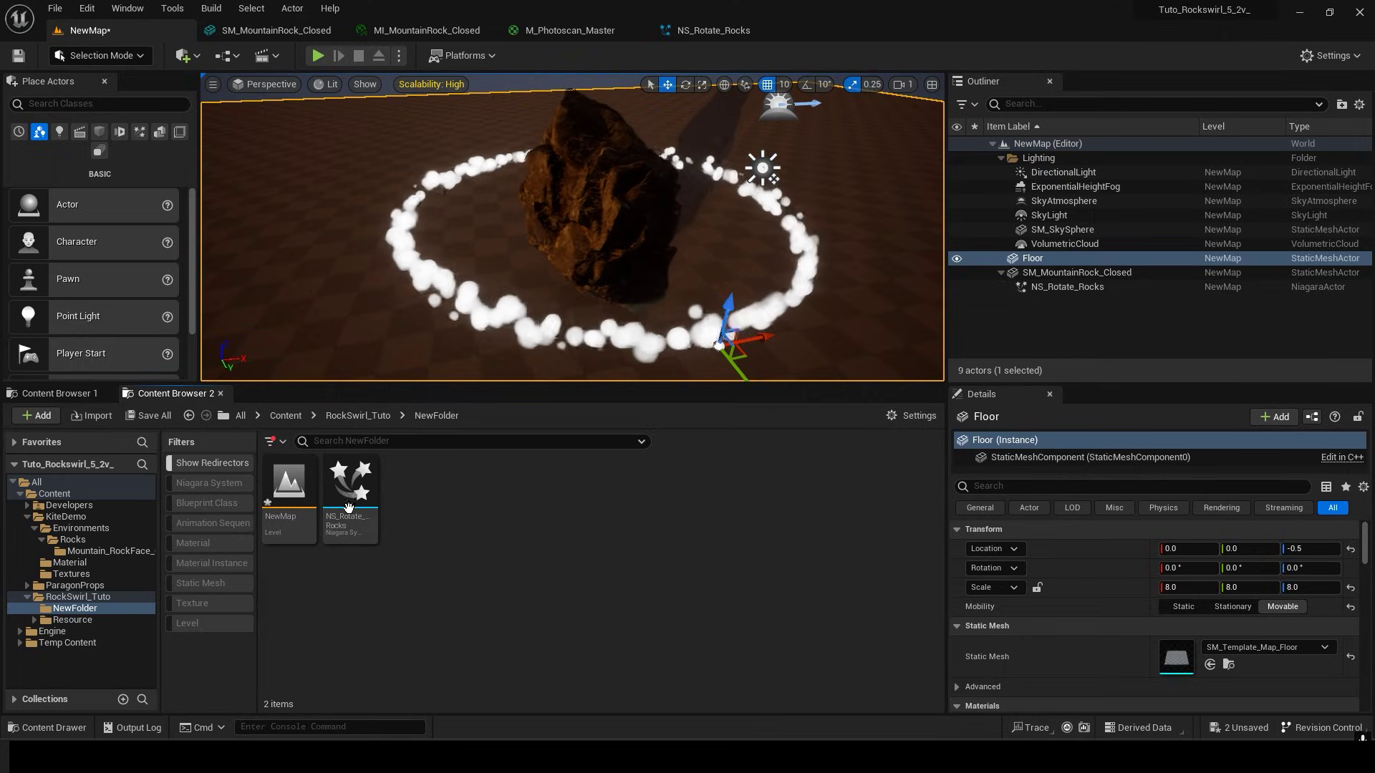
Save all unsaved content from the NewMap level.
click(149, 416)
click(778, 543)
click(800, 539)
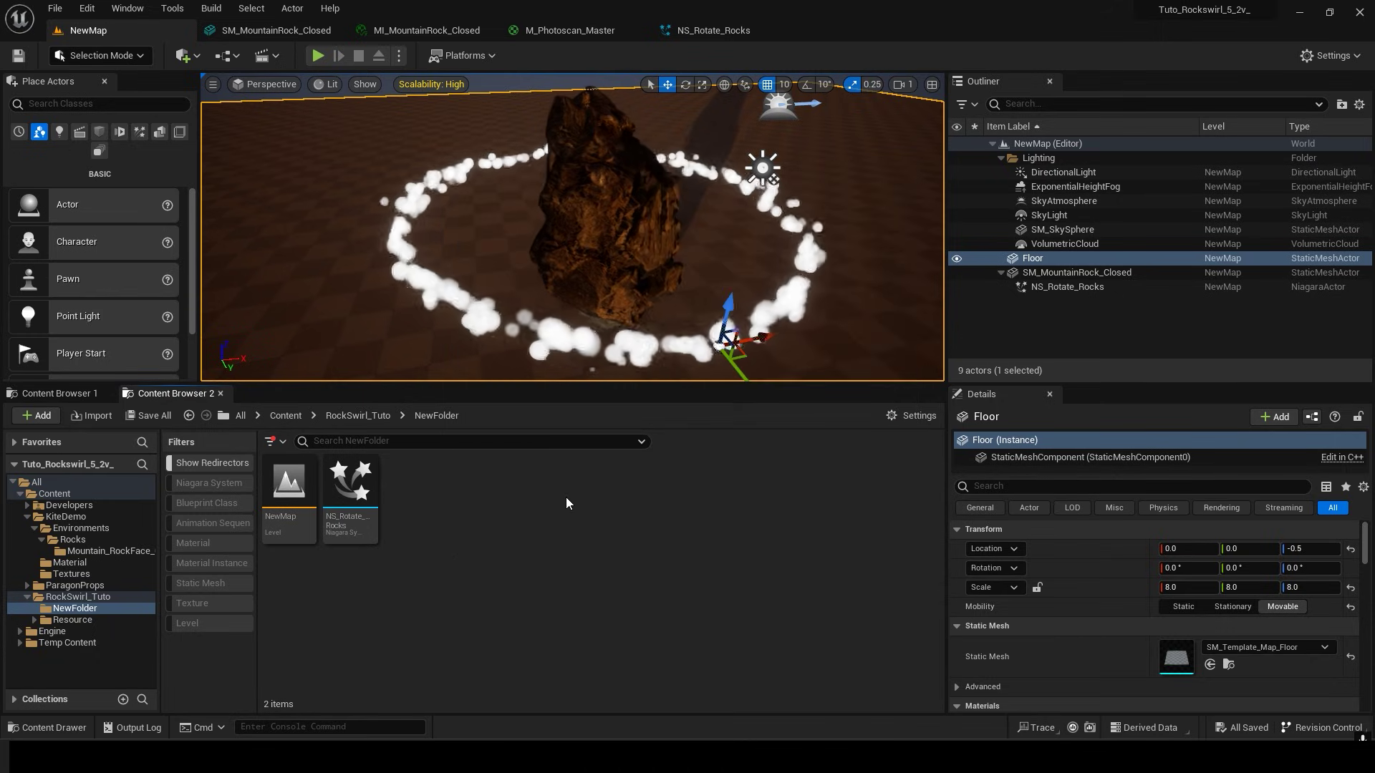
Create a material named M_Rocks in NewFolder and save it.
right_click(493, 495)
click(587, 391)
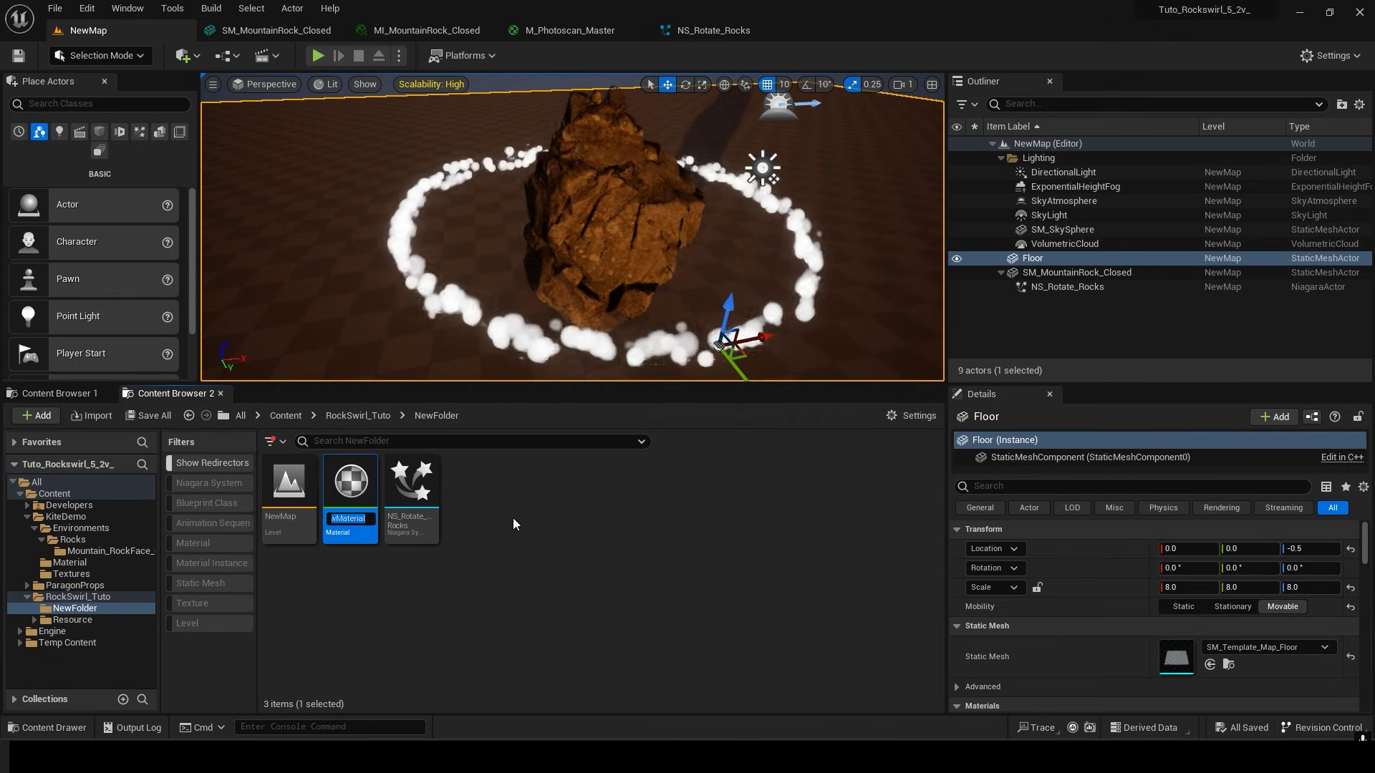
text(M_Rocks)
key(Return)
key(ctrl+s)
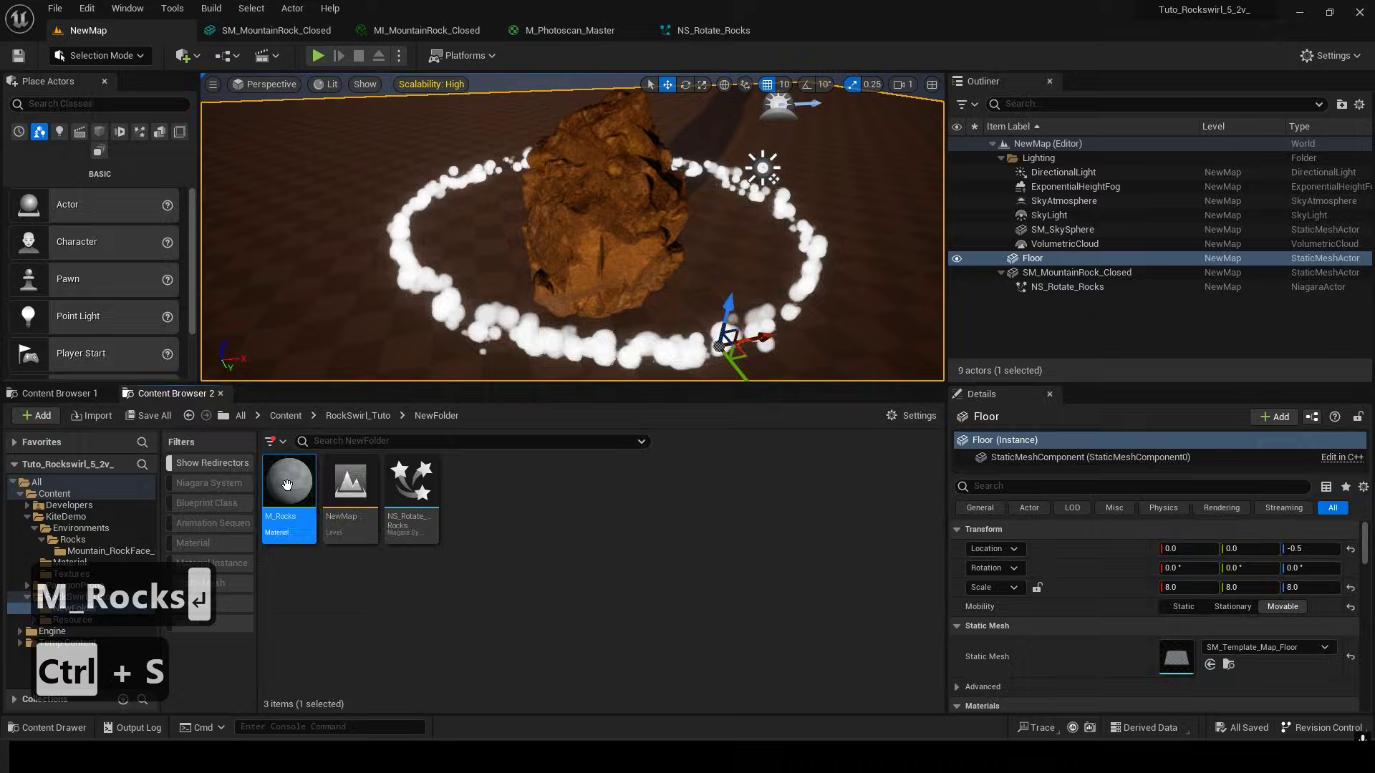
Open M_Rocks, set its blend mode to Masked and preview it on a plane.
double_click(289, 491)
right_drag(690, 279, 940, 281)
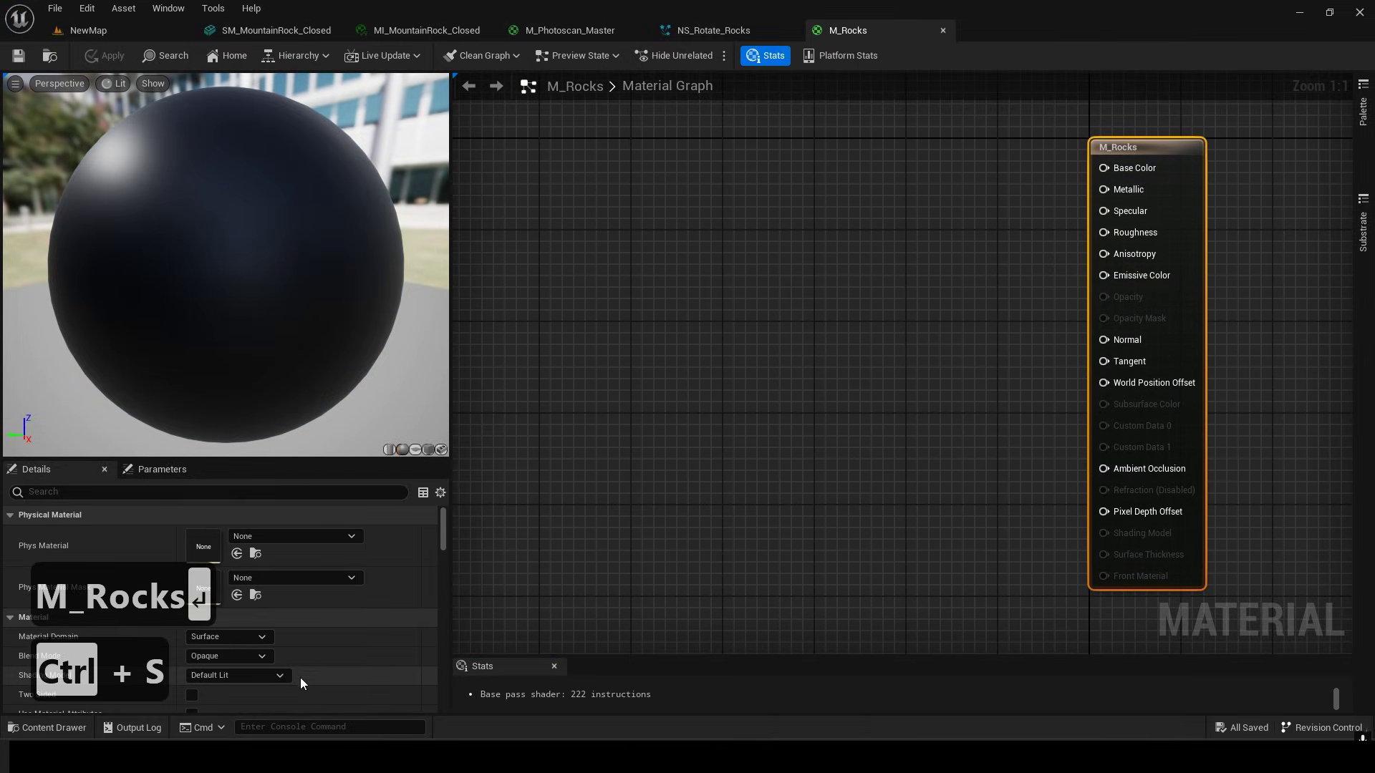
click(236, 656)
click(242, 573)
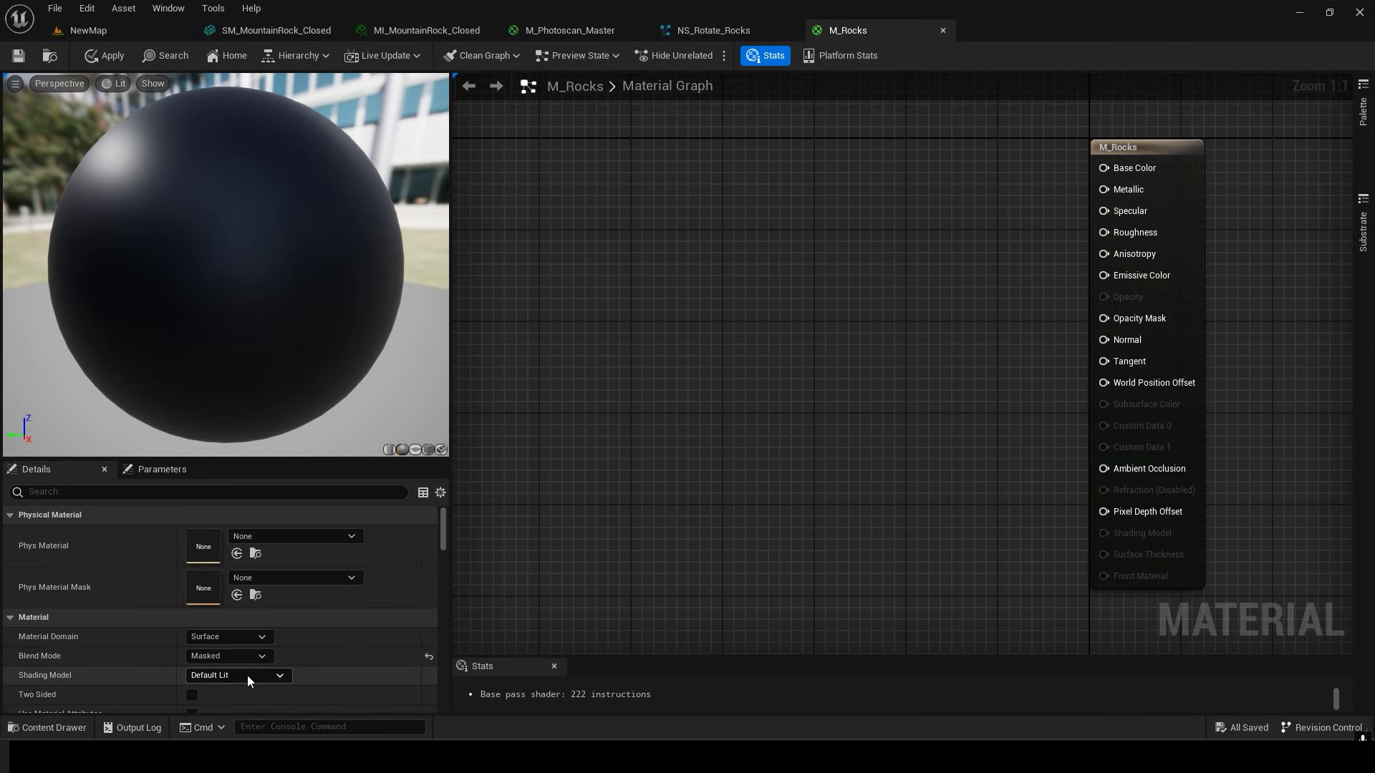
click(416, 449)
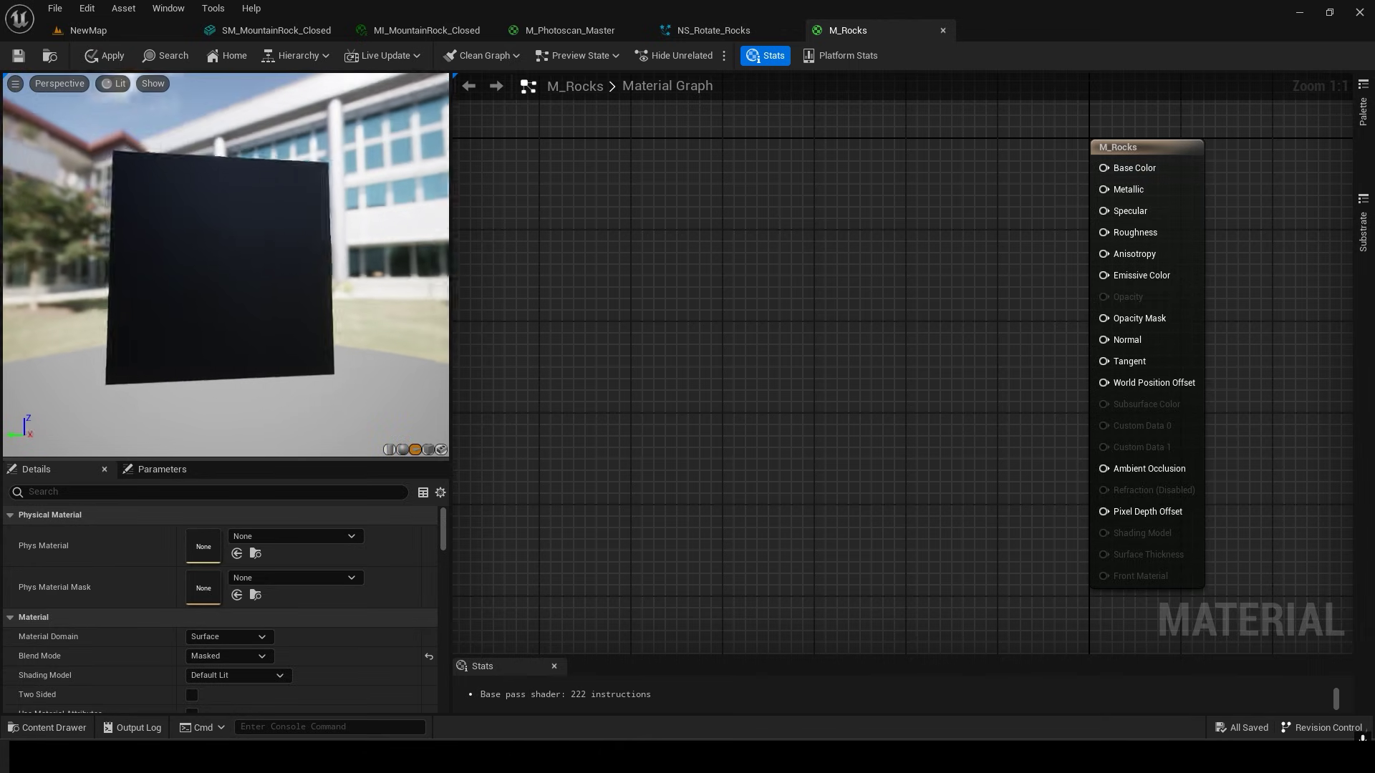
Add a Texture Sample node to the M_Rocks graph and place it ahead of the material's inputs.
drag(286, 287, 251, 285)
right_drag(825, 332, 766, 354)
right_click(773, 213)
text(t)
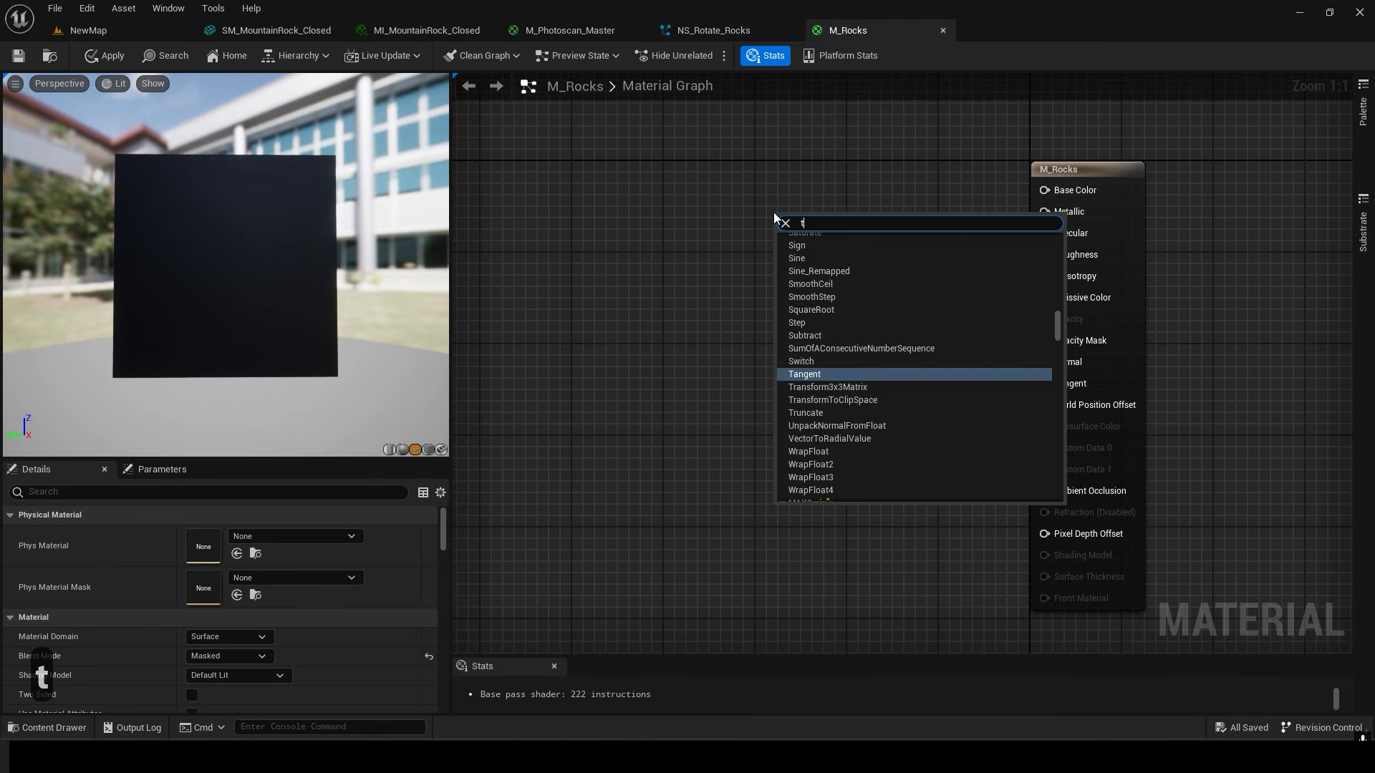
text(ex)
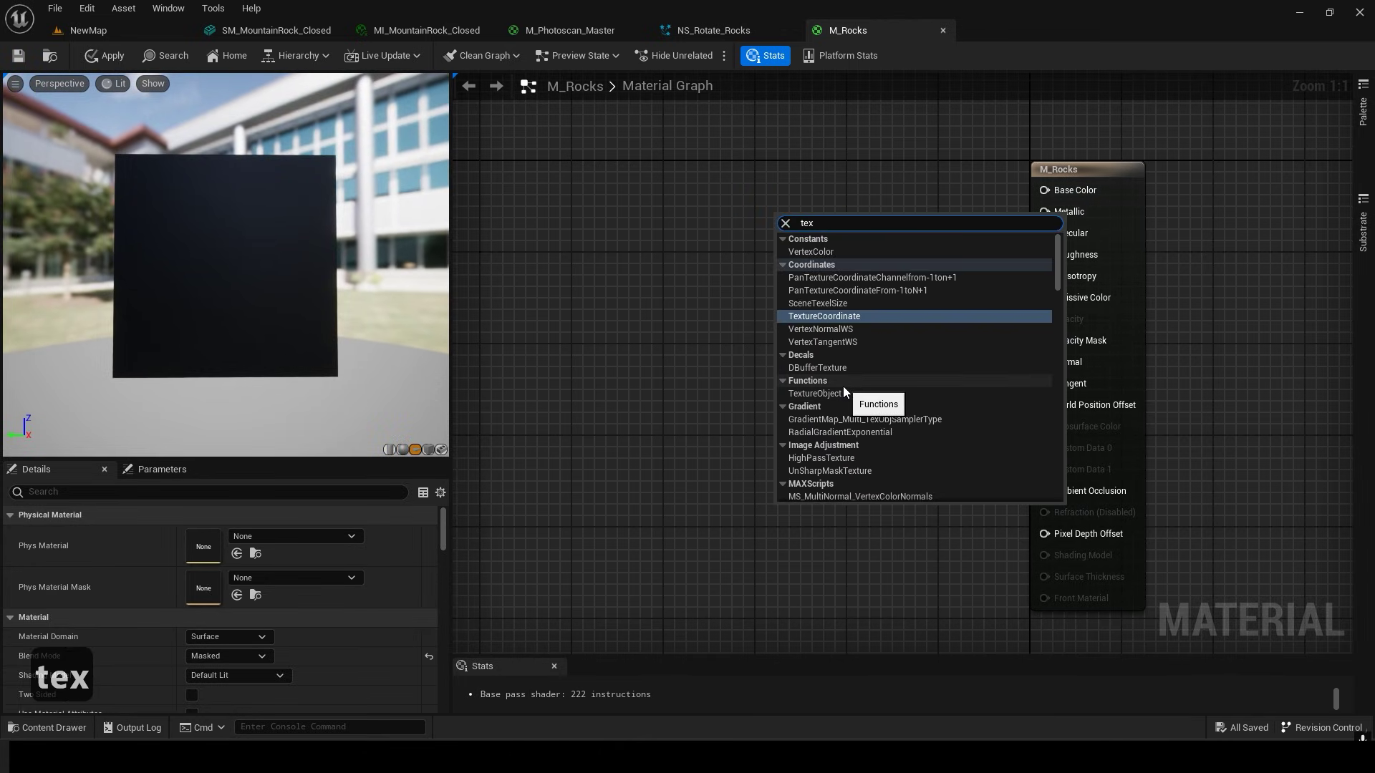
text(ture)
click(834, 337)
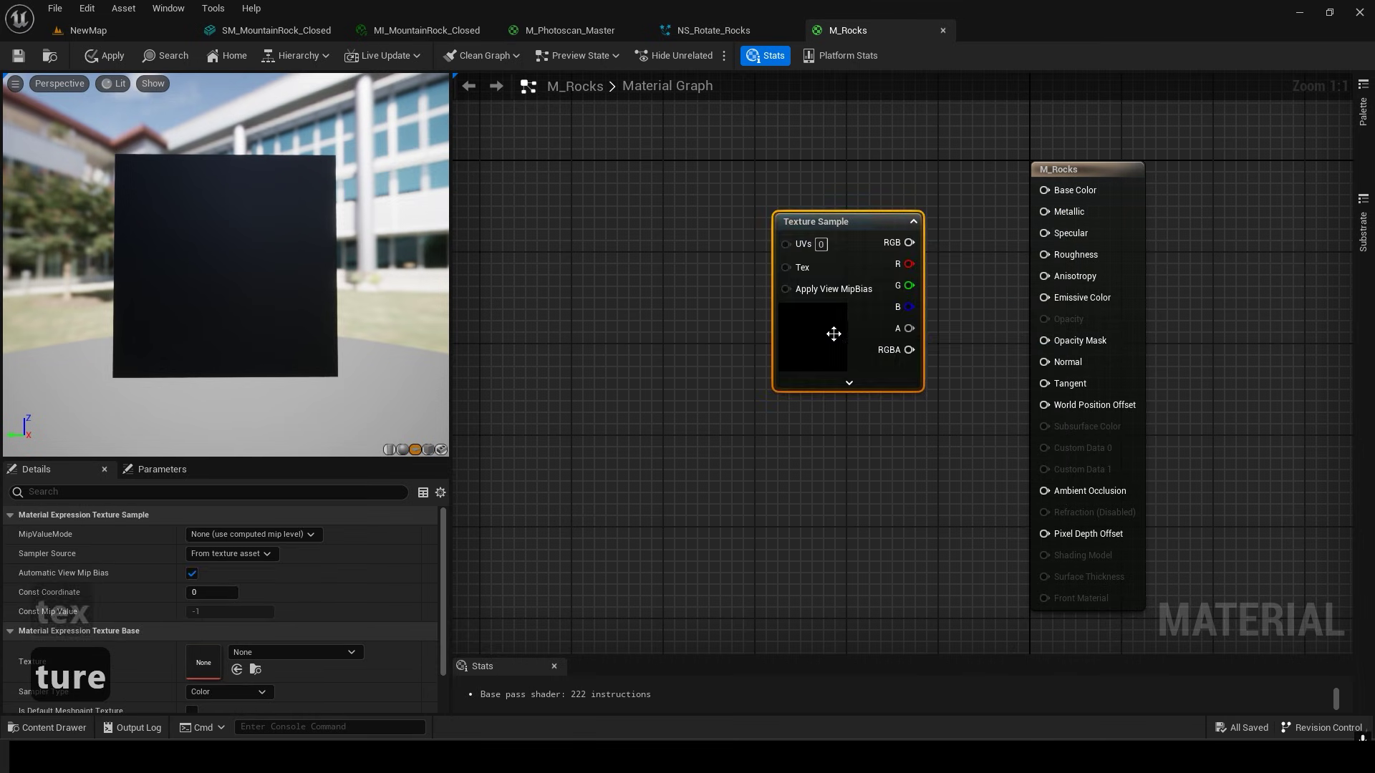
drag(834, 334, 778, 305)
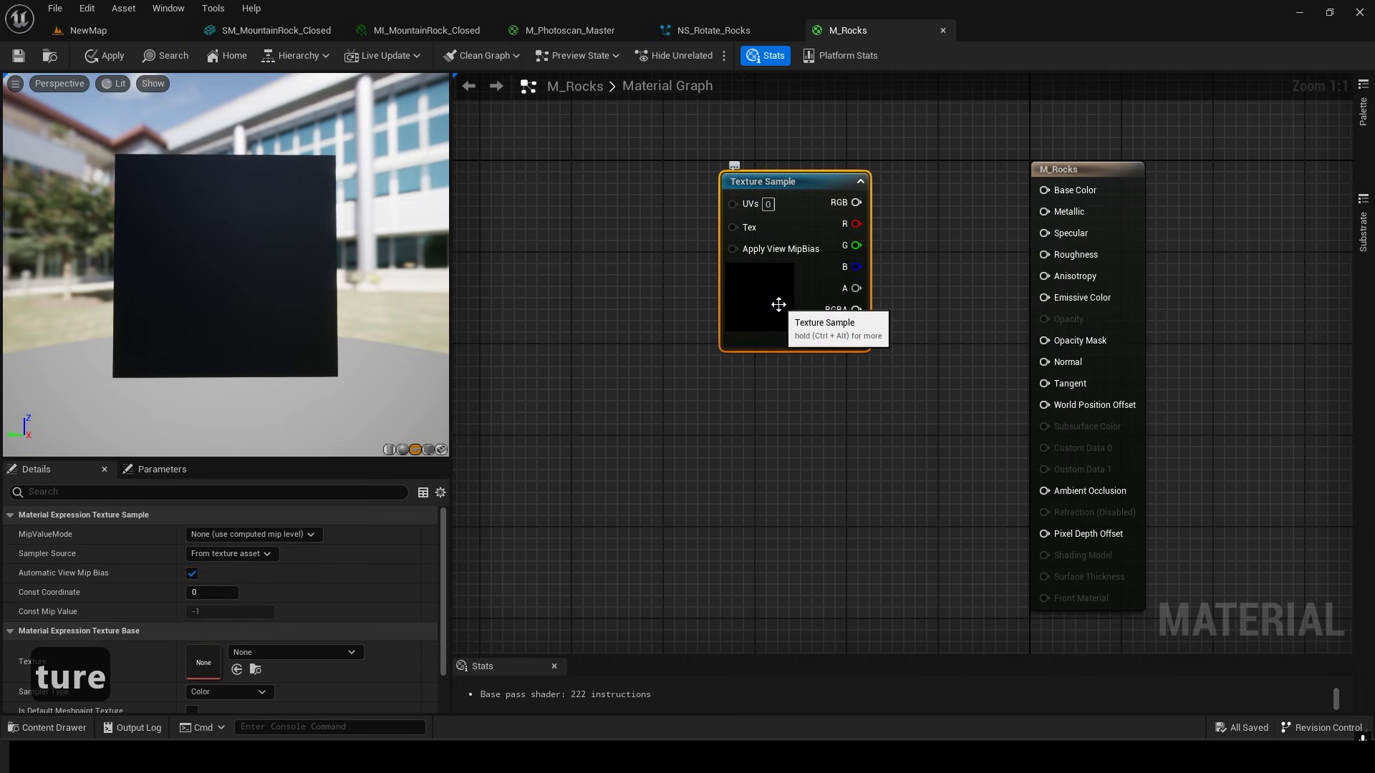
Assign the T_Rock2x2 texture from the RockSwirl_Tuto Resource/Texture folder to the Texture Sample node.
click(61, 29)
click(92, 622)
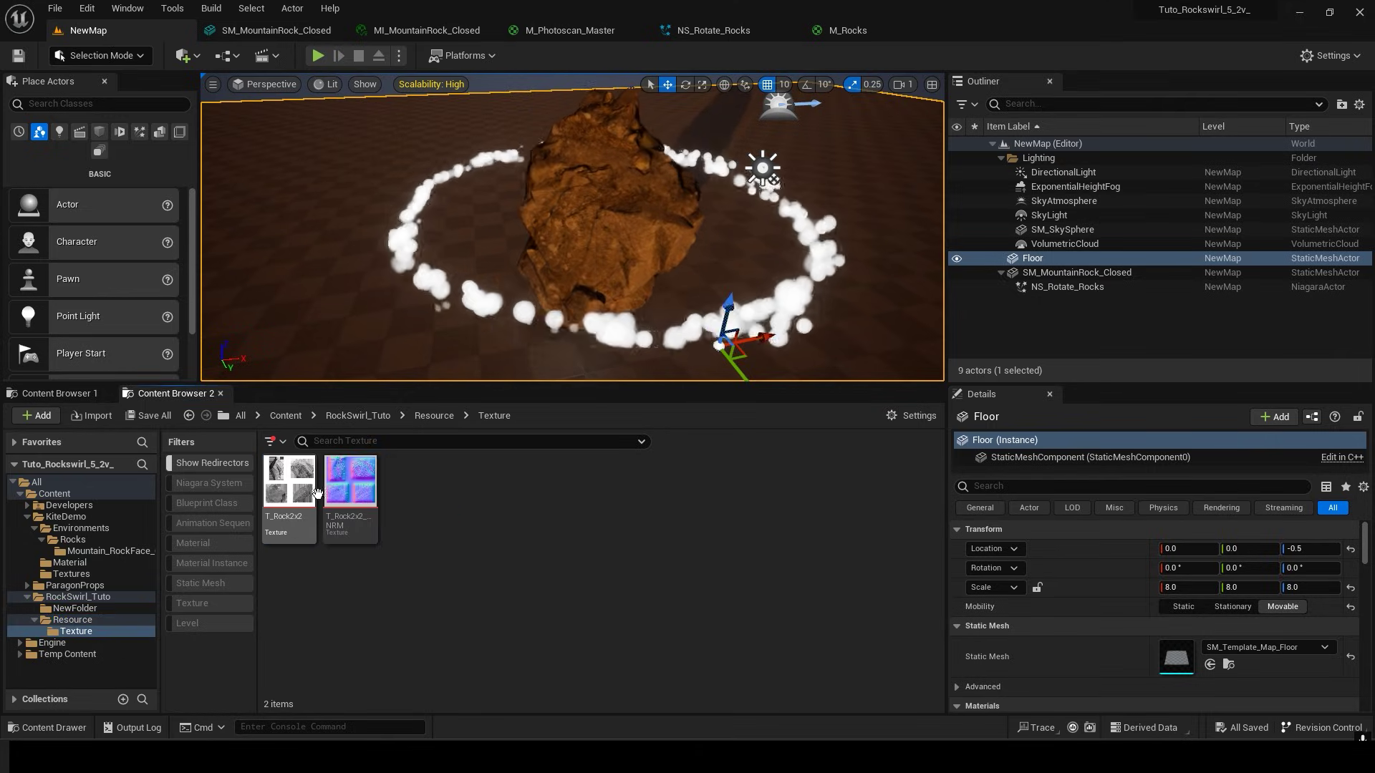
click(847, 31)
scroll(284, 634, down, 2)
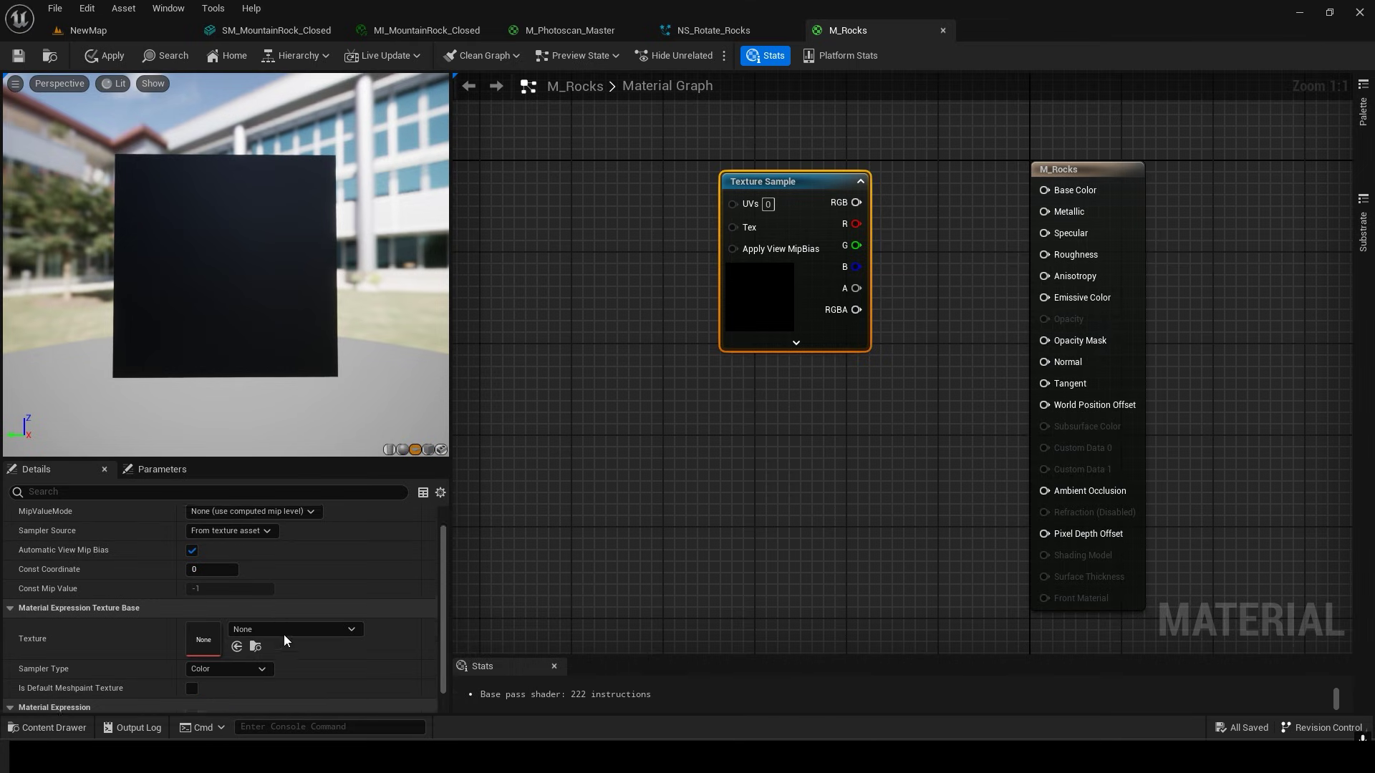
click(238, 625)
click(731, 436)
drag(782, 300, 770, 277)
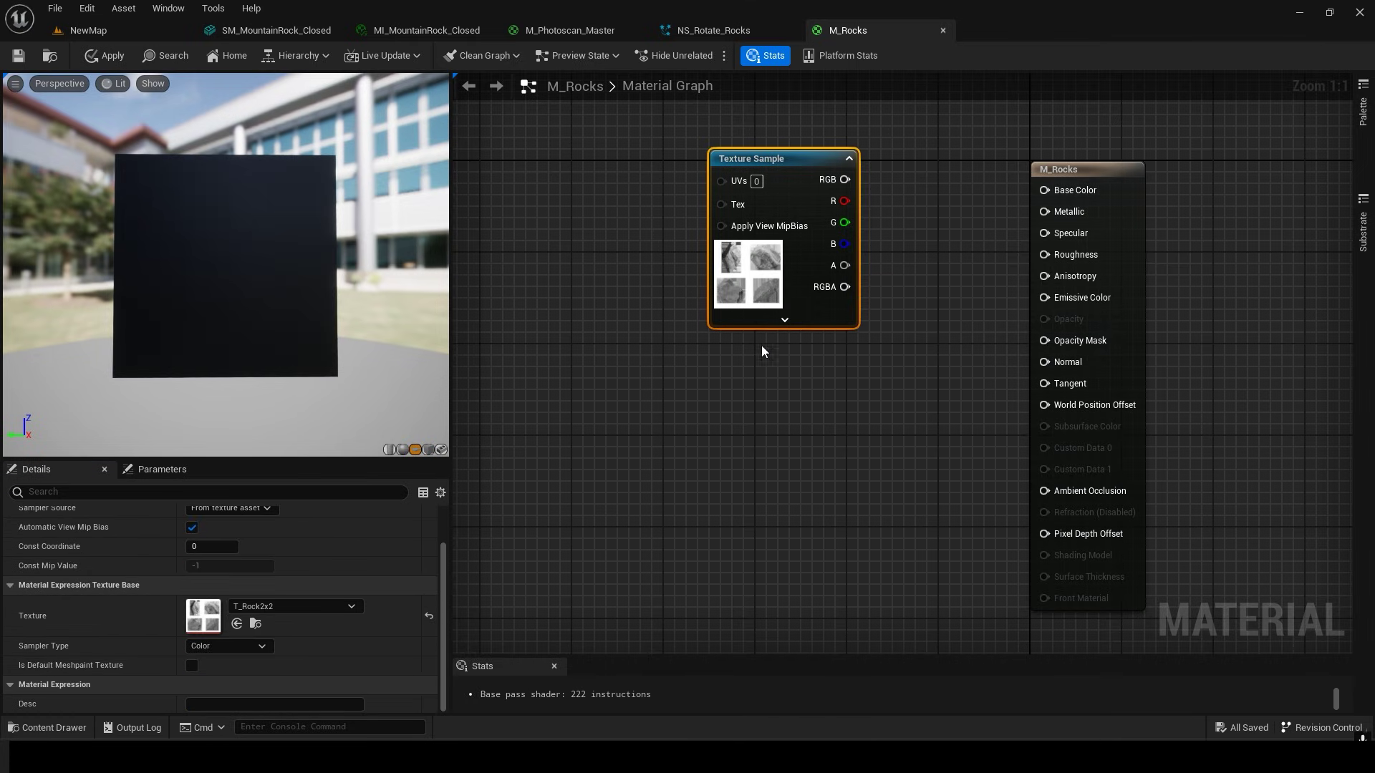
Duplicate the Texture Sample below the original and assign the T_Rock2x2_NRM texture to the copy.
key(ctrl+c)
key(ctrl+v)
click(281, 609)
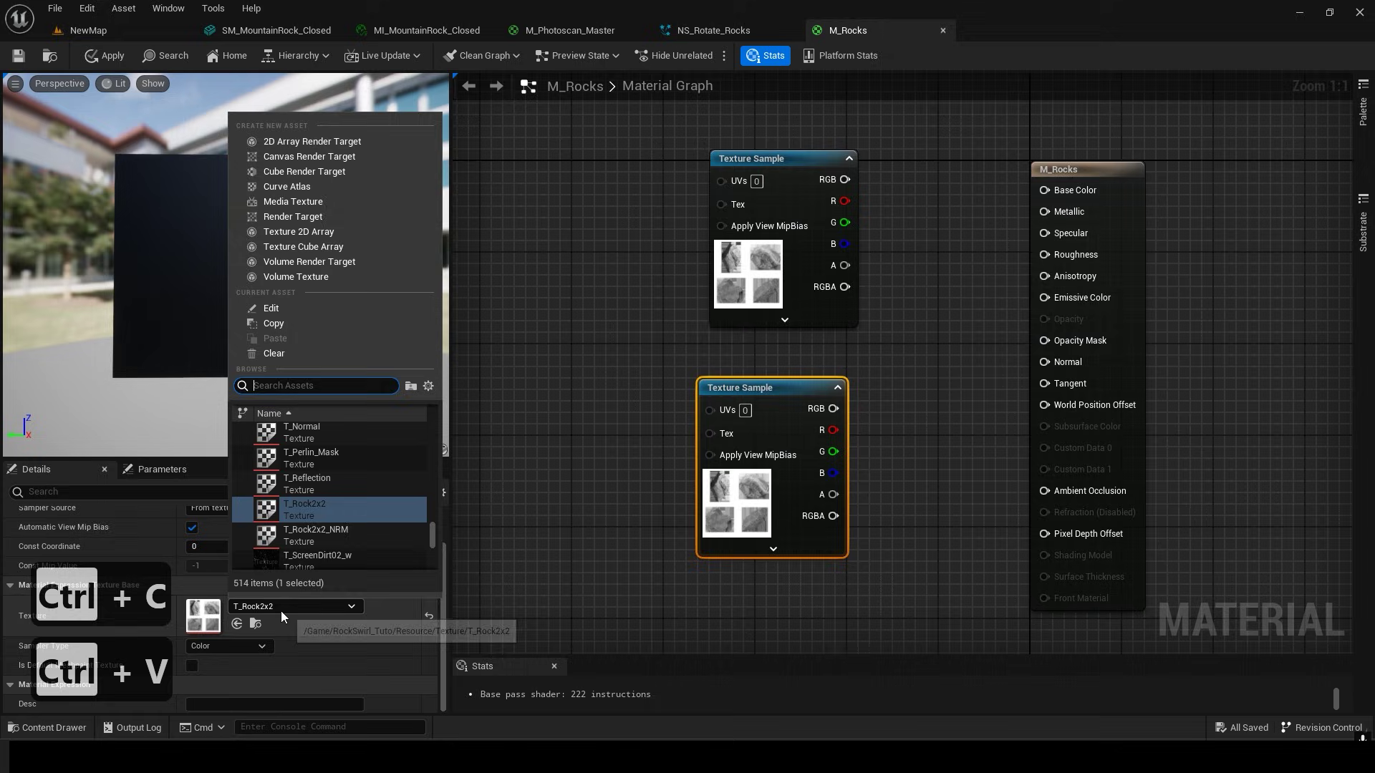
click(339, 537)
click(615, 512)
right_drag(616, 511, 584, 515)
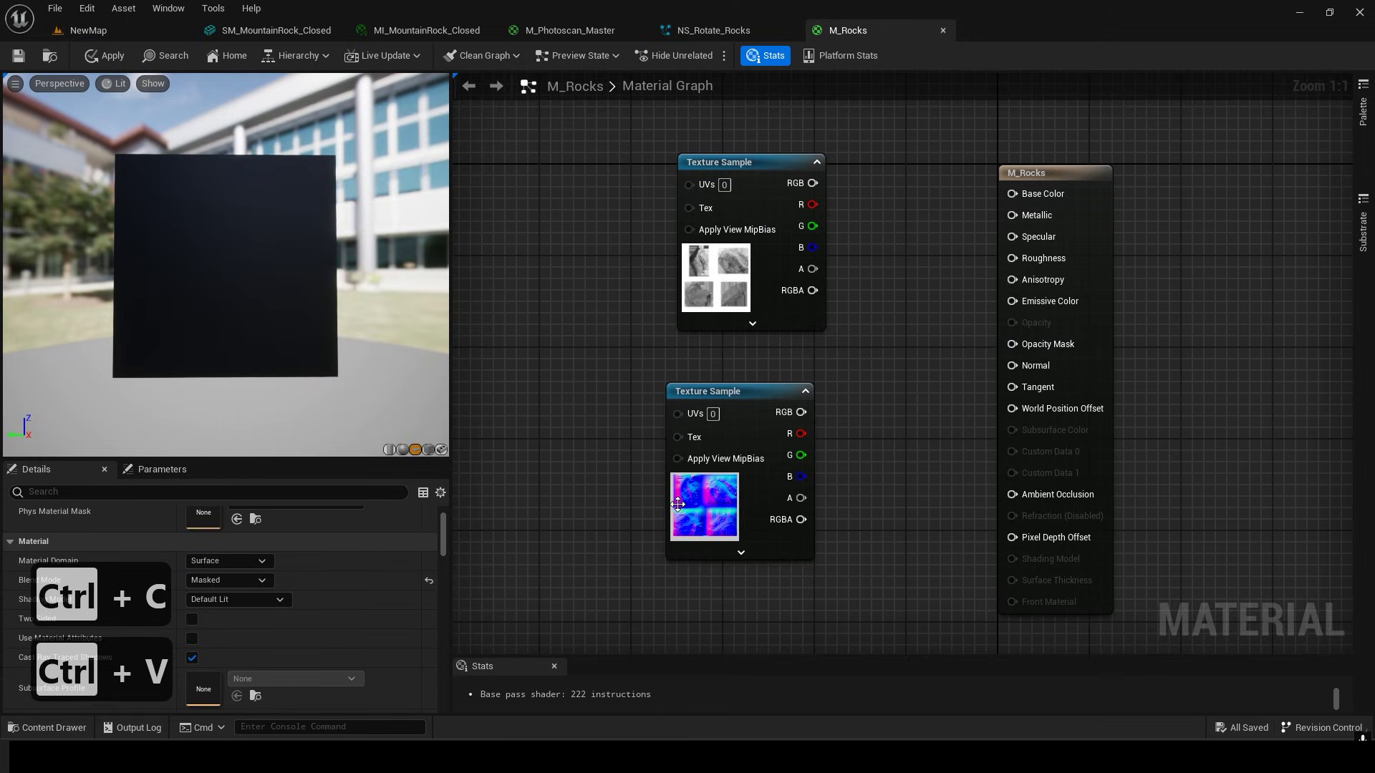
drag(724, 489, 712, 489)
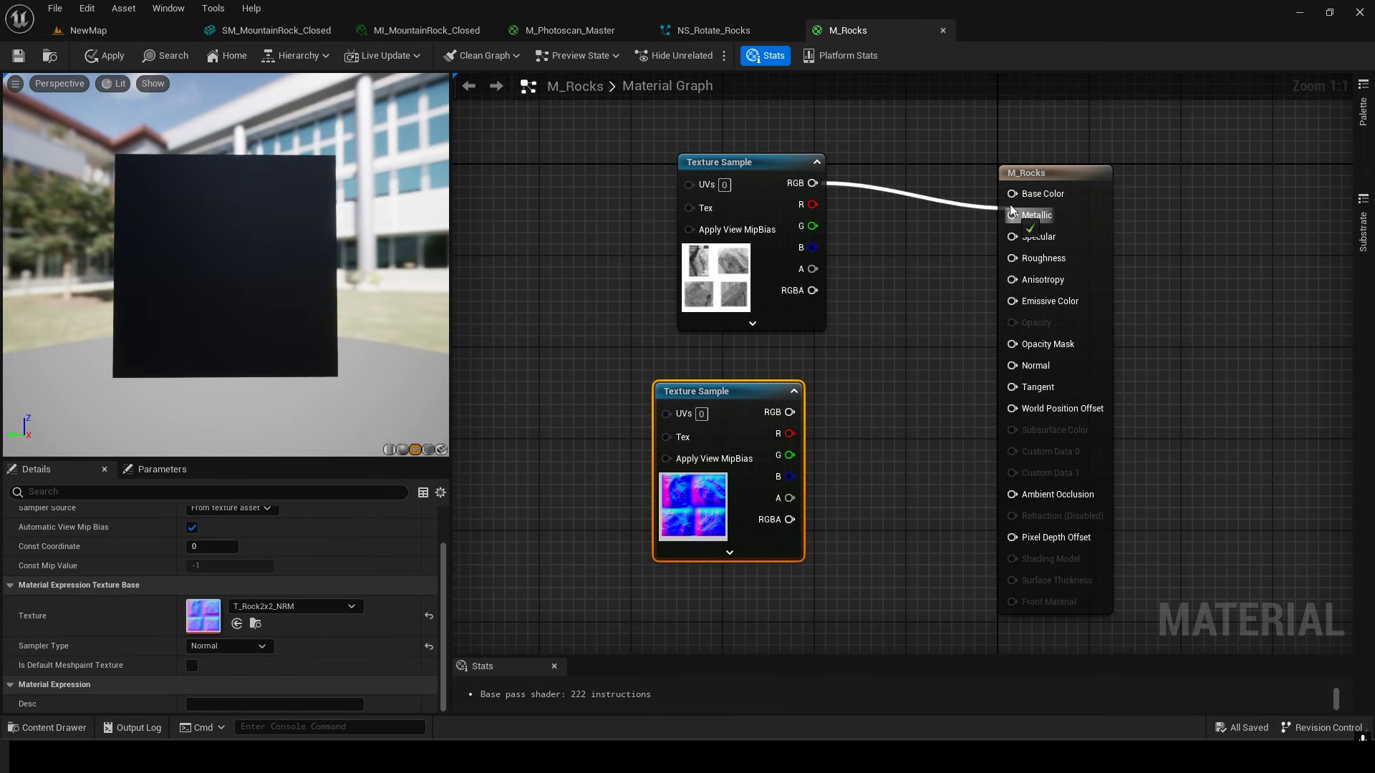
Connect the rock texture's RGB to Base Color and alpha to Opacity Mask, and the normal texture's RGB to Normal.
drag(1010, 204, 1012, 193)
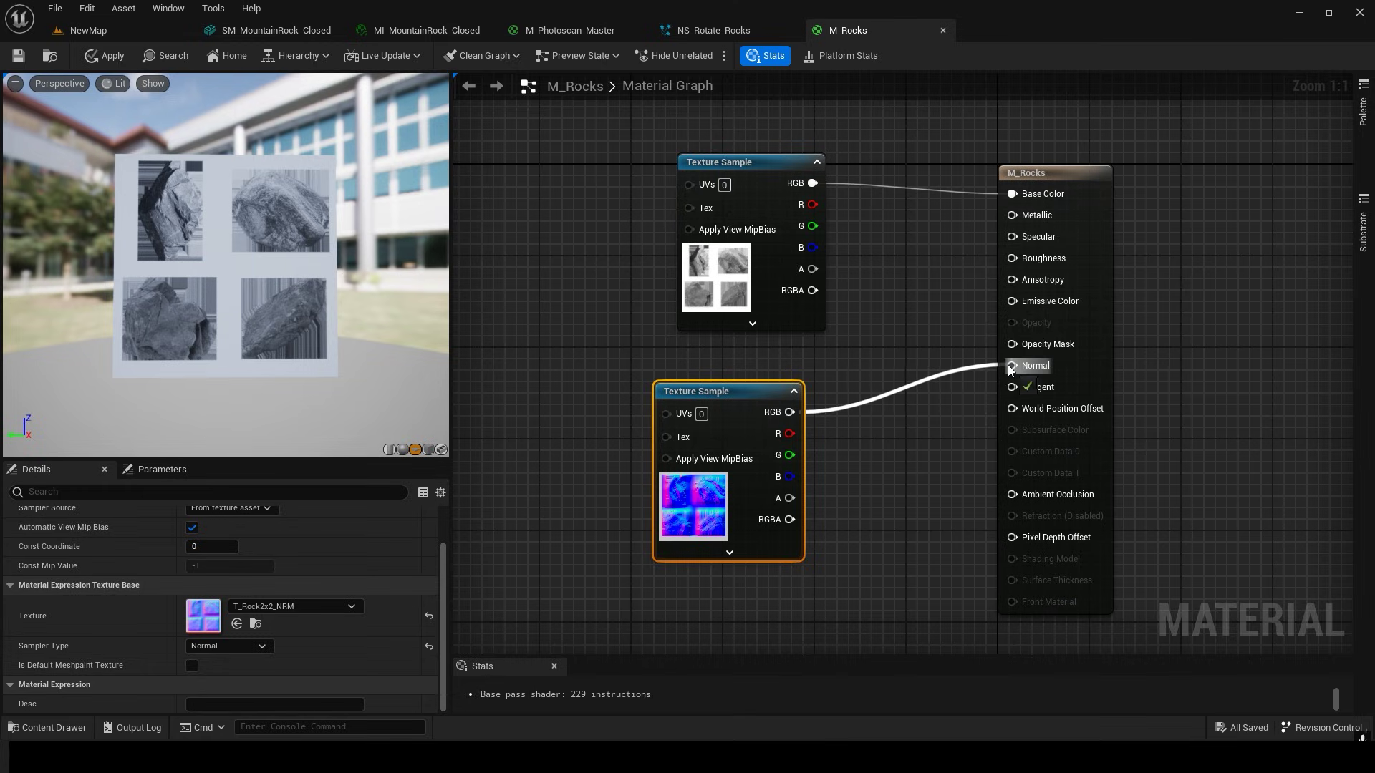
drag(1007, 363, 1011, 365)
right_drag(893, 358, 927, 402)
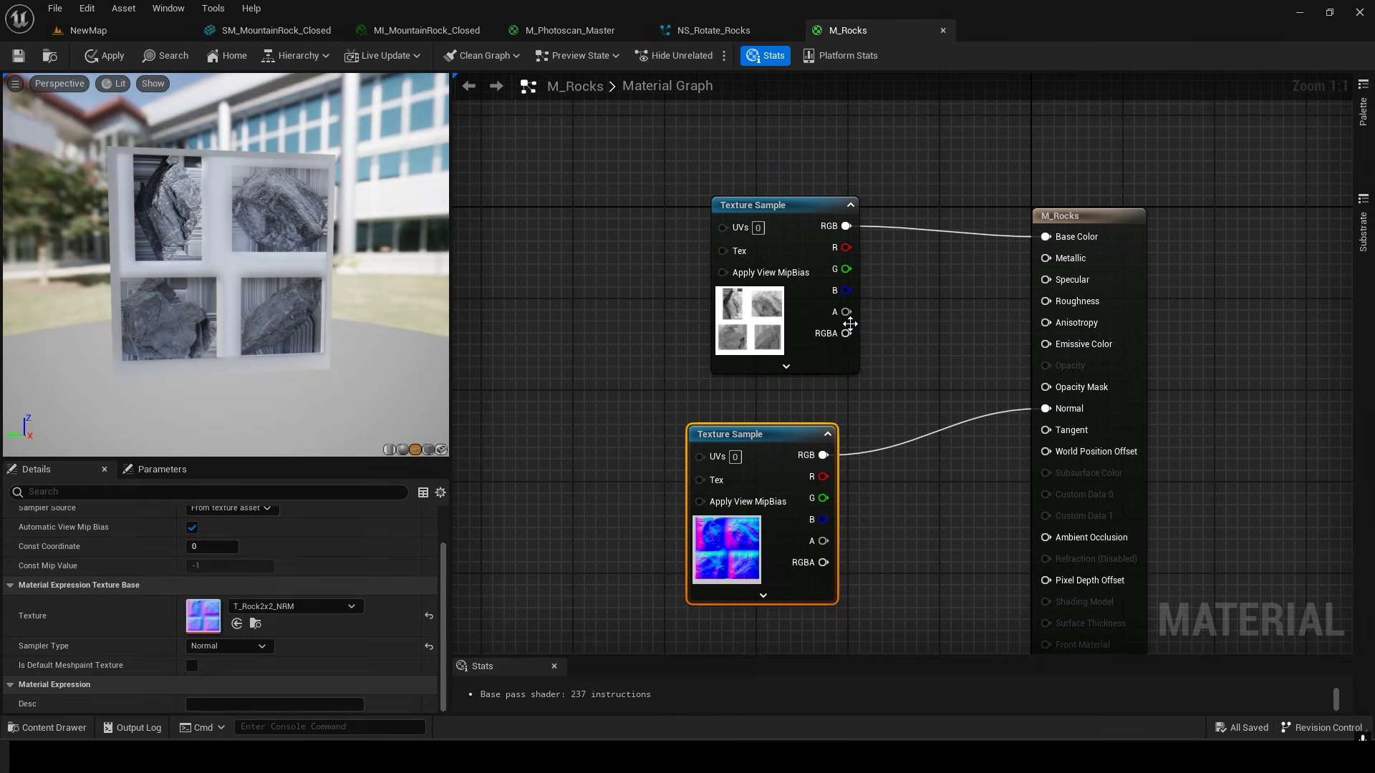
drag(1044, 386, 1043, 387)
click(926, 475)
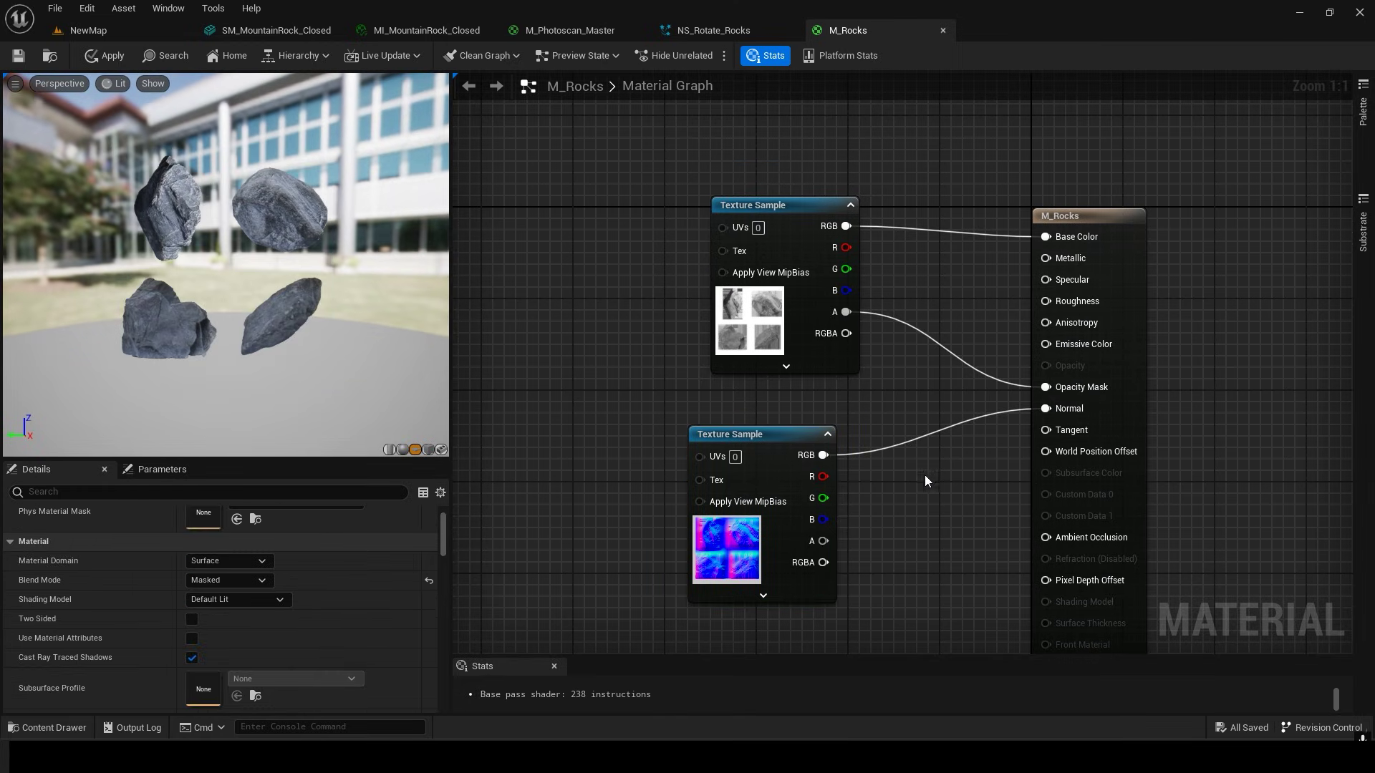
drag(330, 300, 323, 265)
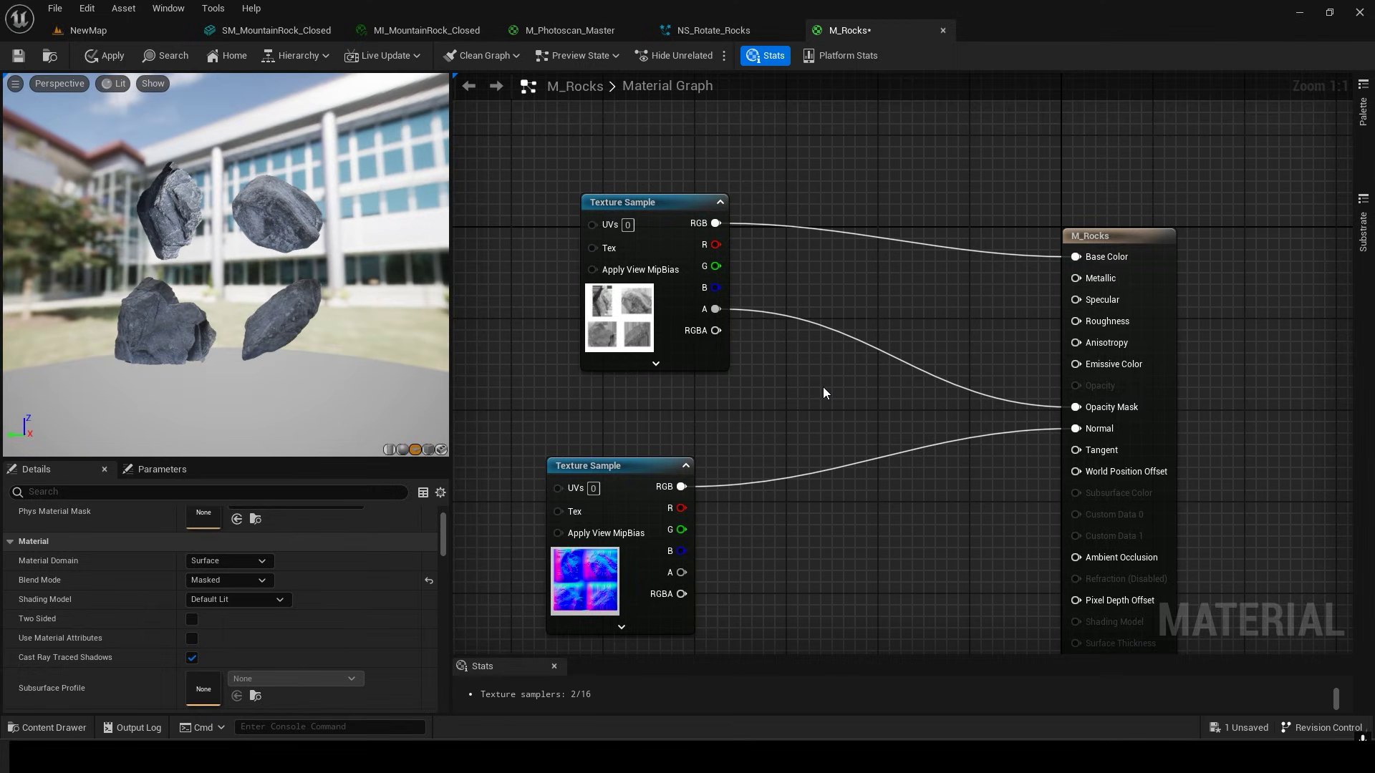
Add a Particle Color node and two Multiply nodes to the graph.
right_click(823, 386)
text(particl)
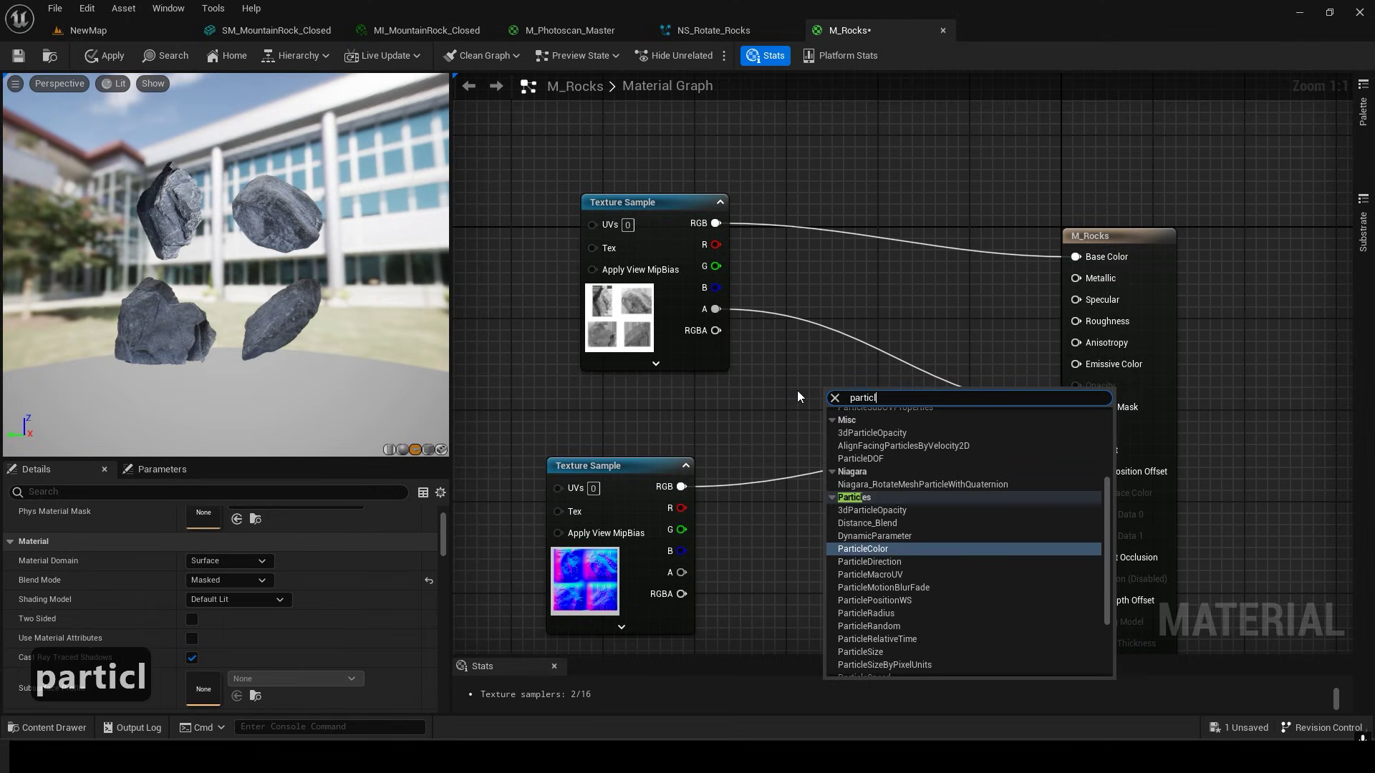
key(Return)
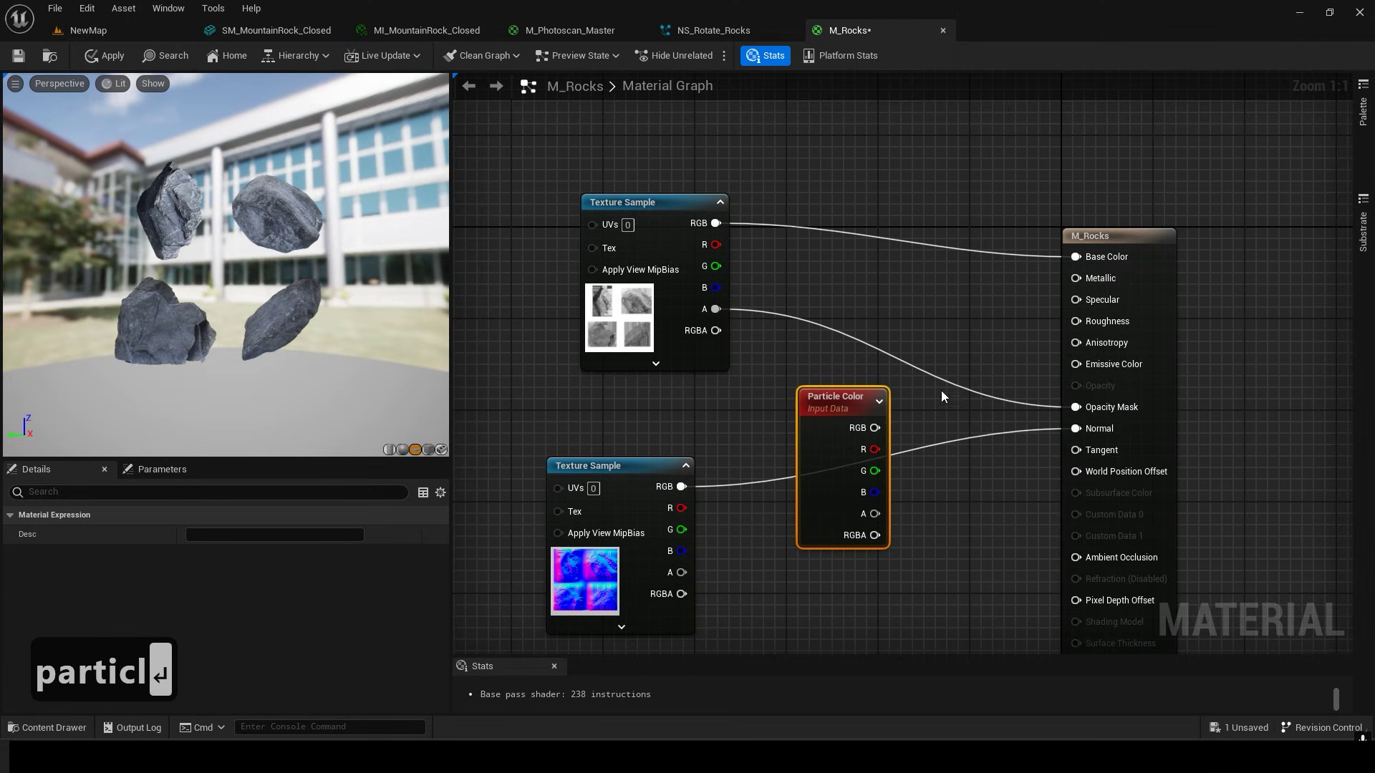
right_click(939, 345)
text(mul)
click(966, 365)
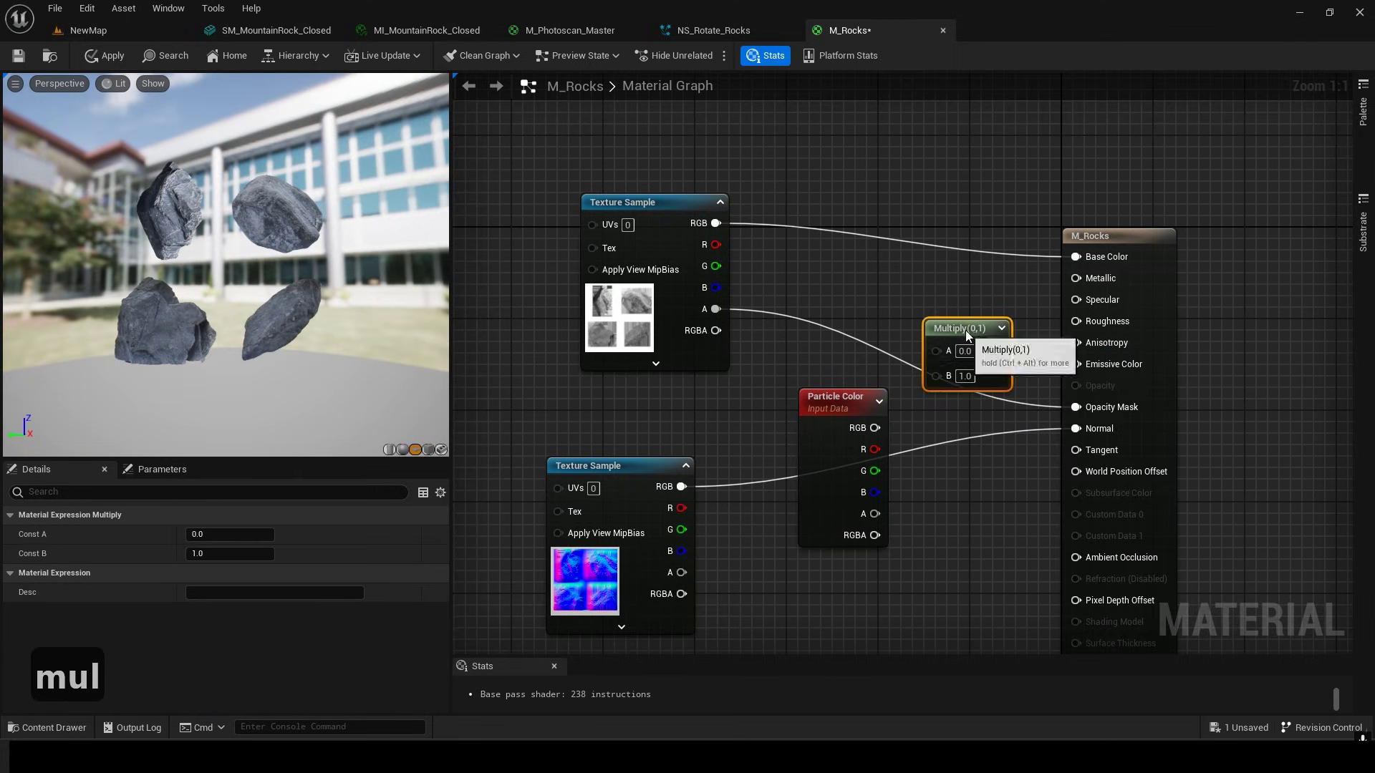
key(ctrl+c)
key(ctrl+v)
Multiply the rock texture's RGB by the Particle Color's RGB and connect the result to Emissive Color.
drag(875, 427, 925, 385)
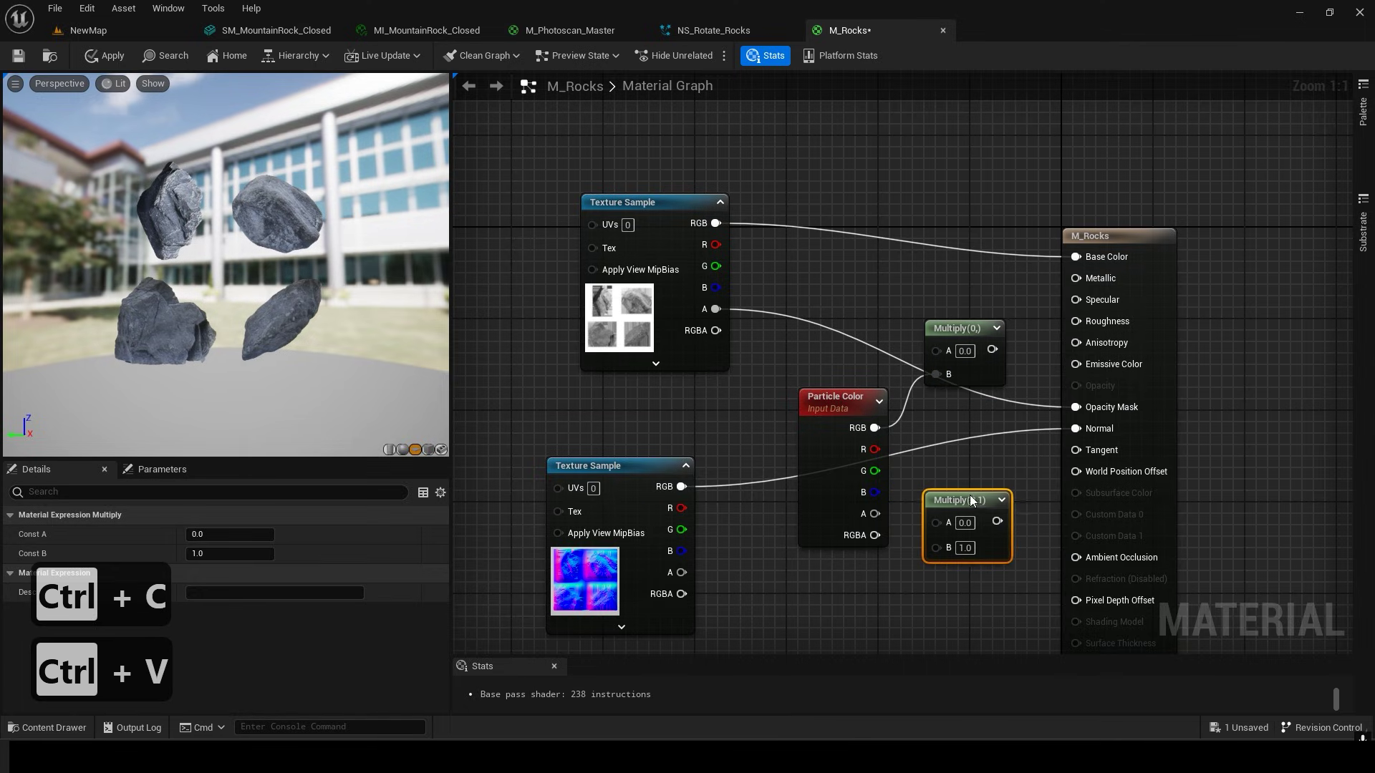
drag(970, 496, 925, 553)
click(938, 503)
right_drag(939, 502, 997, 487)
drag(942, 374, 922, 372)
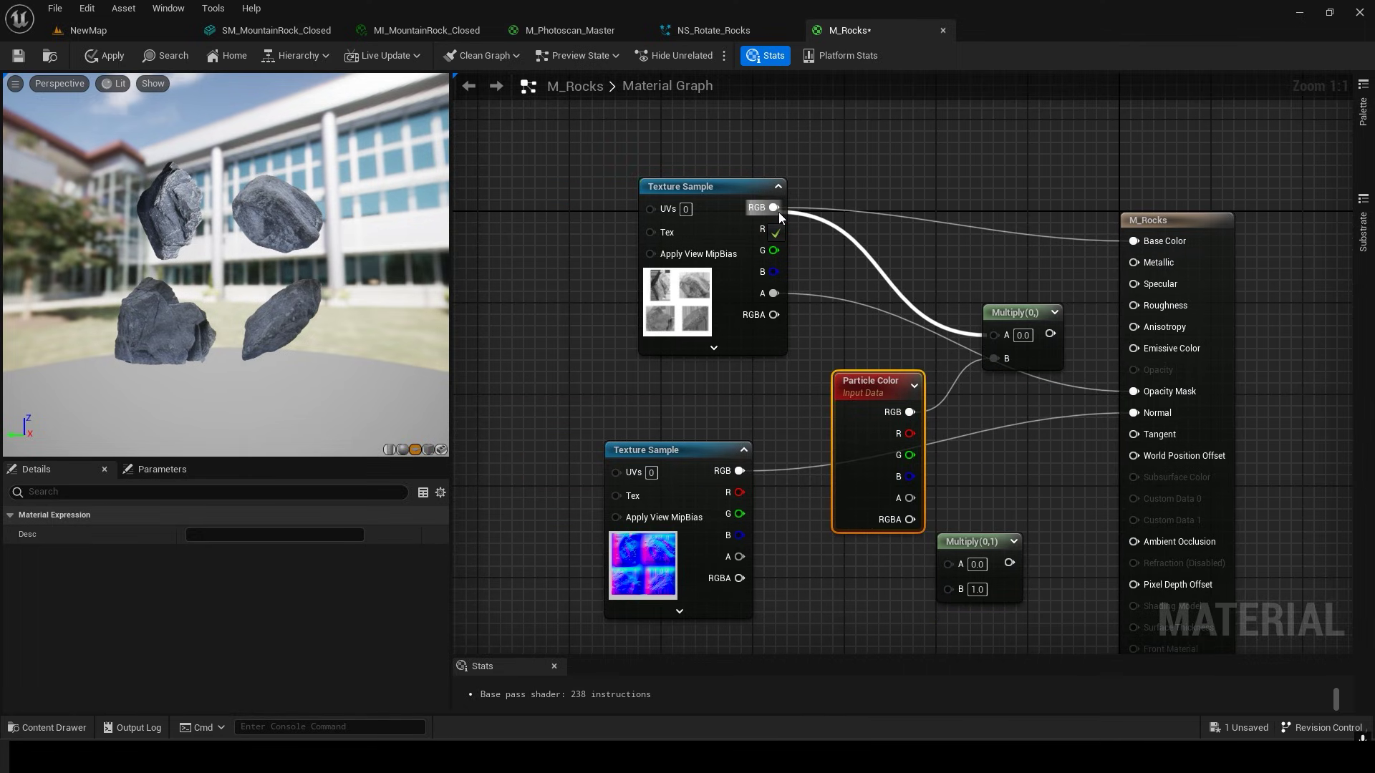
drag(818, 236, 773, 207)
click(1021, 309)
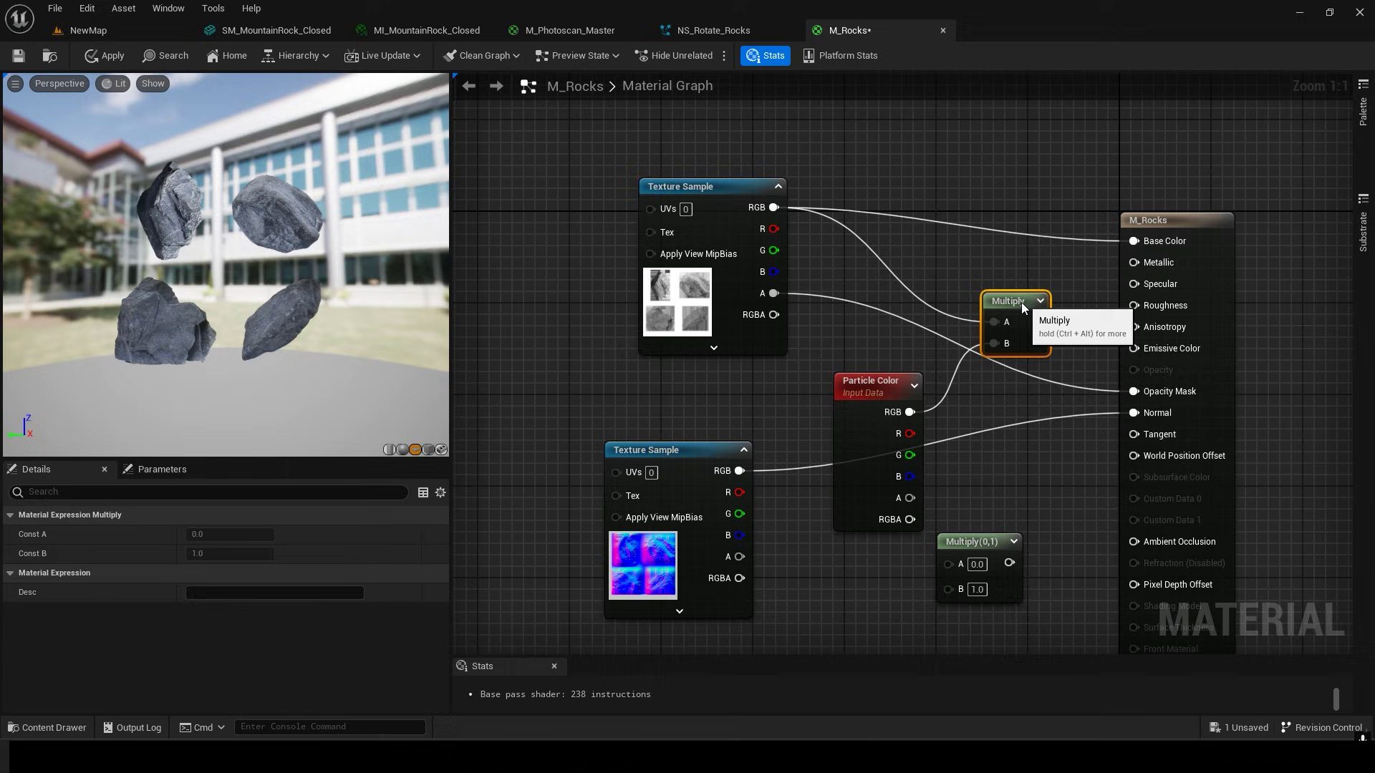
right_drag(1059, 329, 980, 333)
drag(978, 331, 1075, 357)
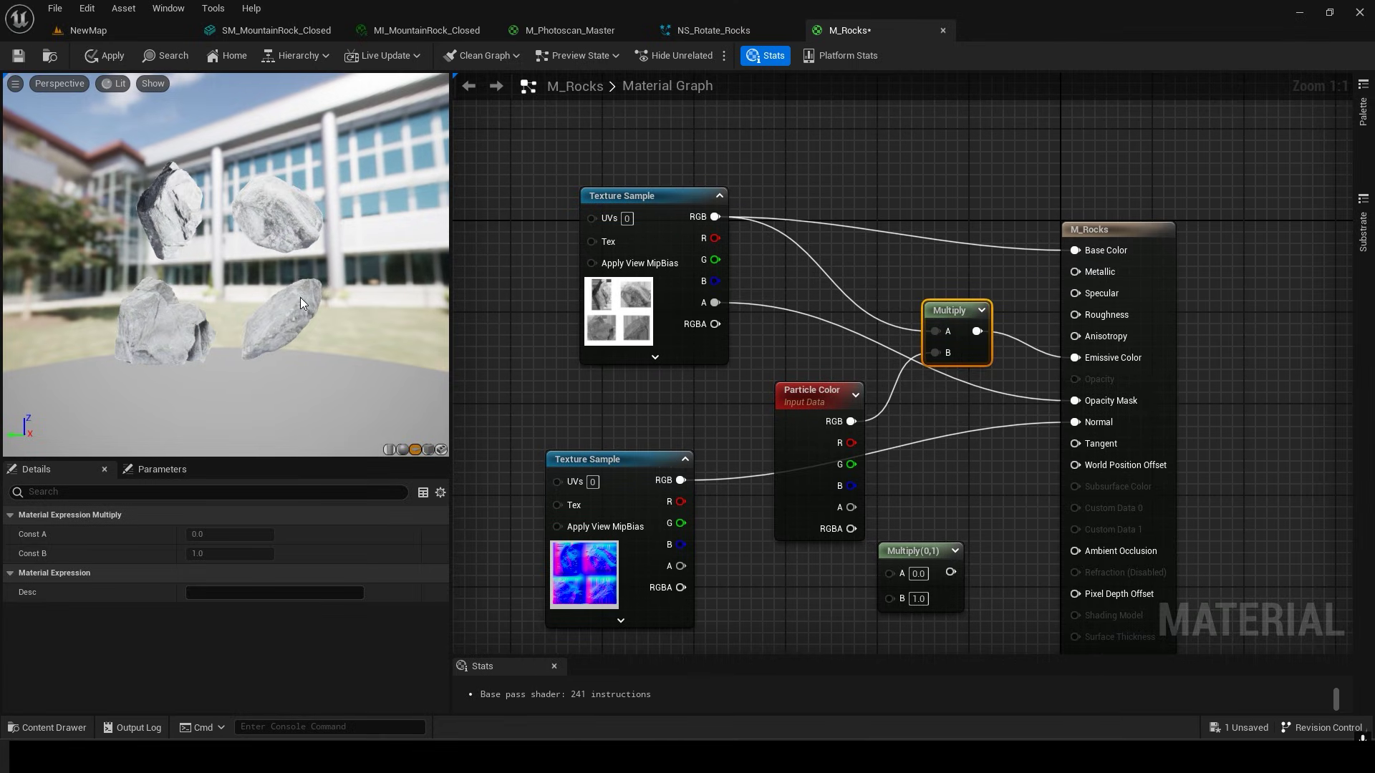
scroll(979, 482, down, 1)
Replace the unused Multiply node with a Dynamic Parameter node whose first parameter is named Emissive.
right_drag(978, 482, 957, 411)
click(901, 469)
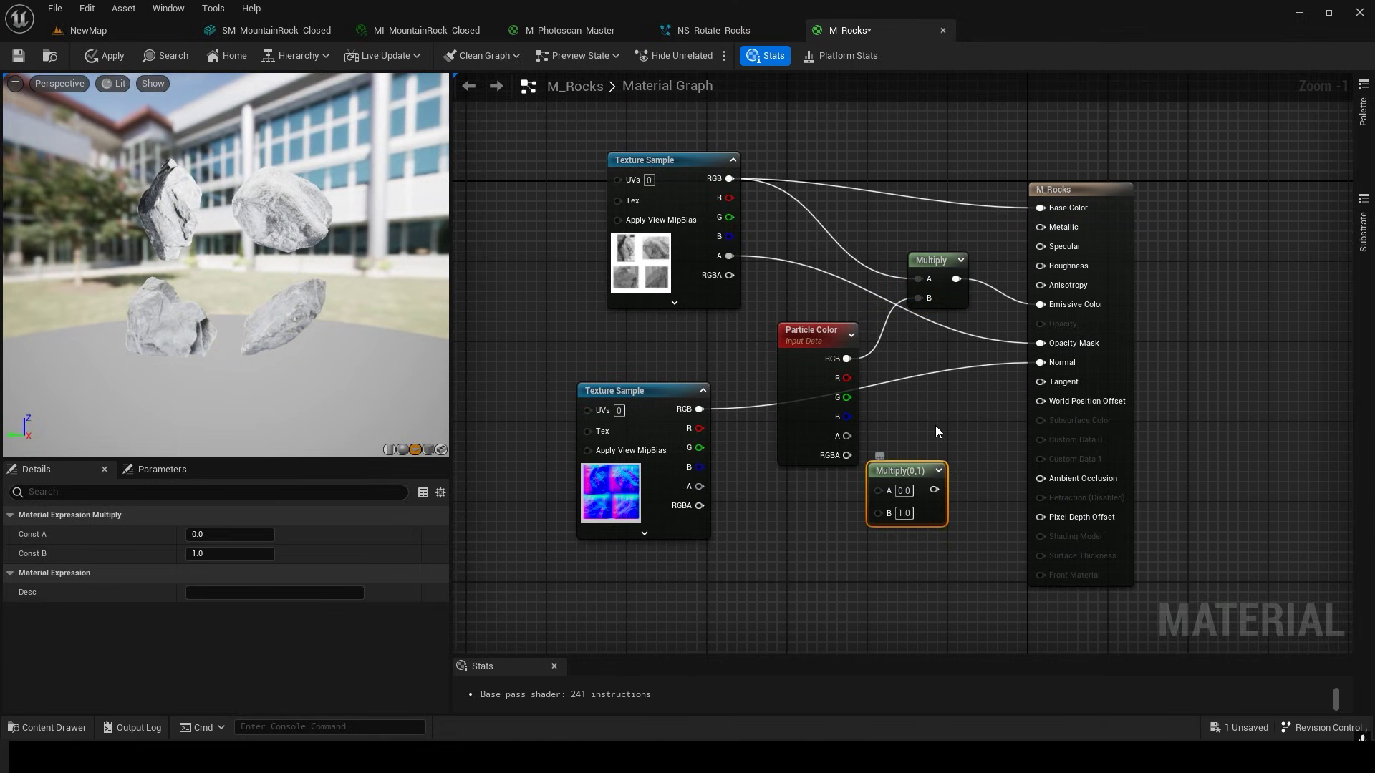
key(Delete)
right_click(794, 502)
text(dyna)
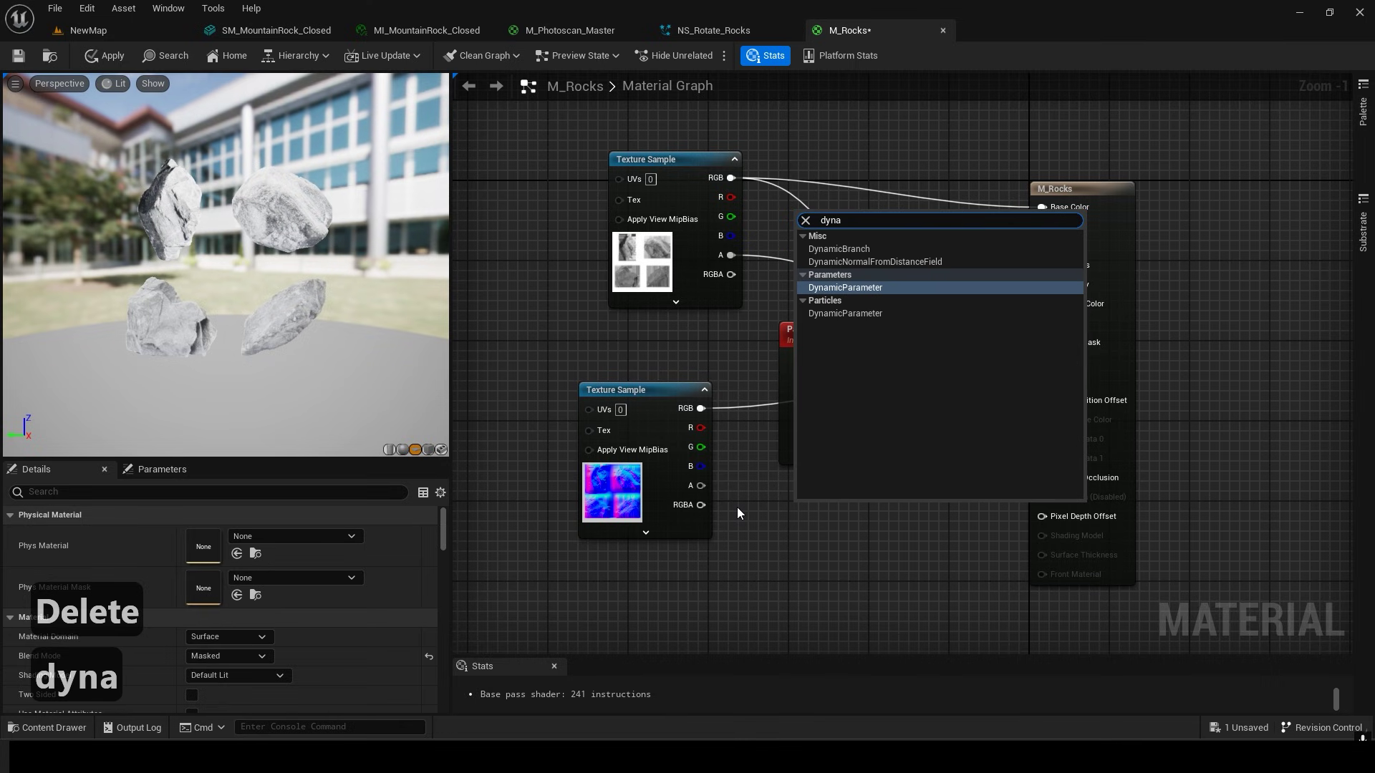
key(Return)
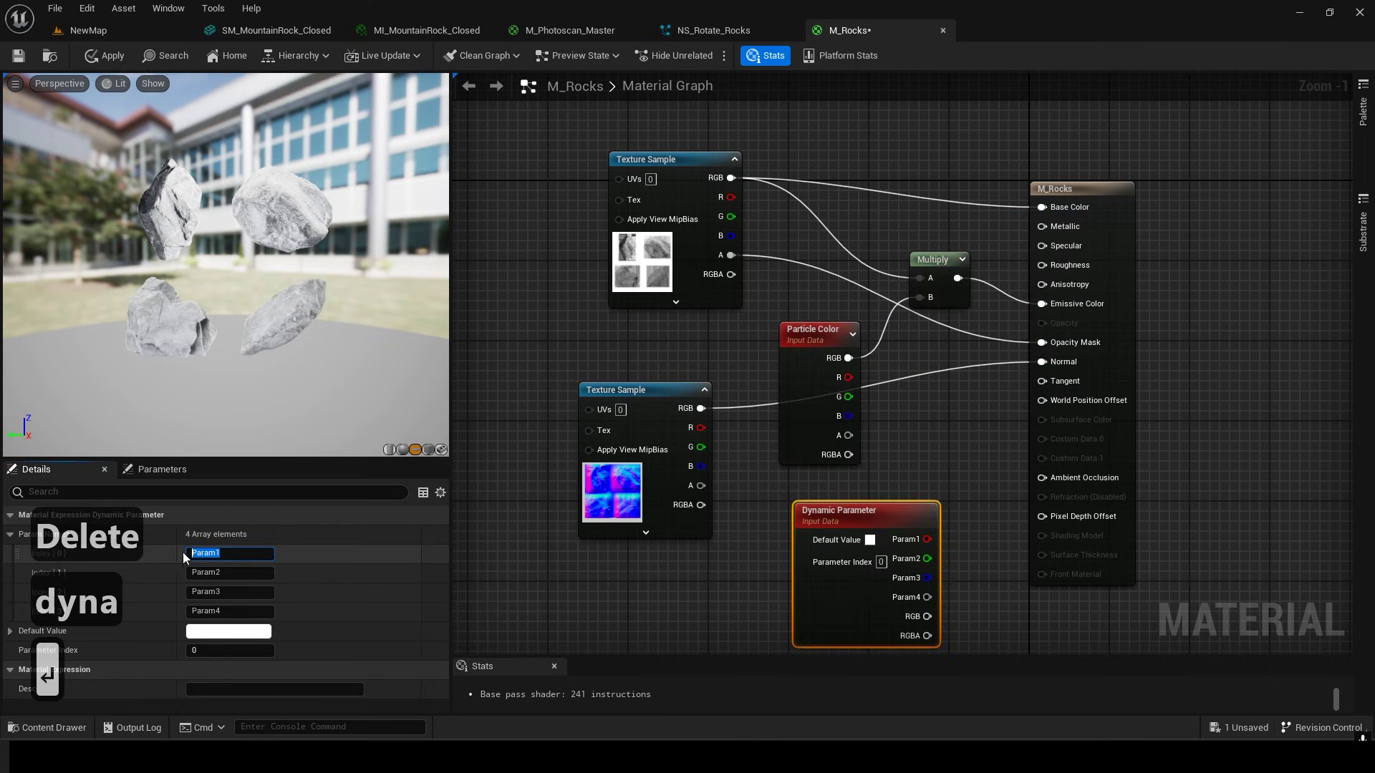
click(208, 553)
text(Emissive)
key(Return)
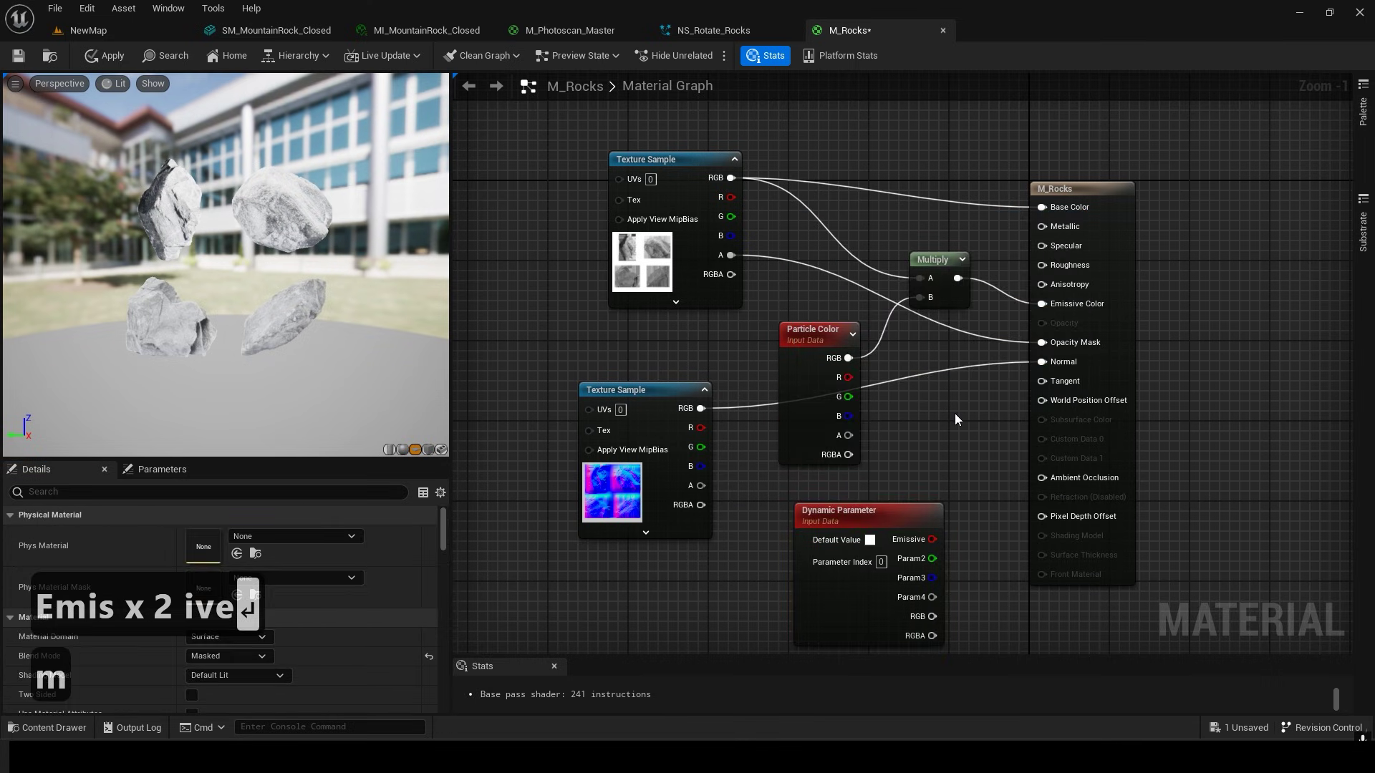
Multiply the tinted rock color by the Emissive parameter in a second Multiply node and feed it into Emissive Color.
click(933, 259)
key(m)
key(ctrl+c)
key(ctrl+v)
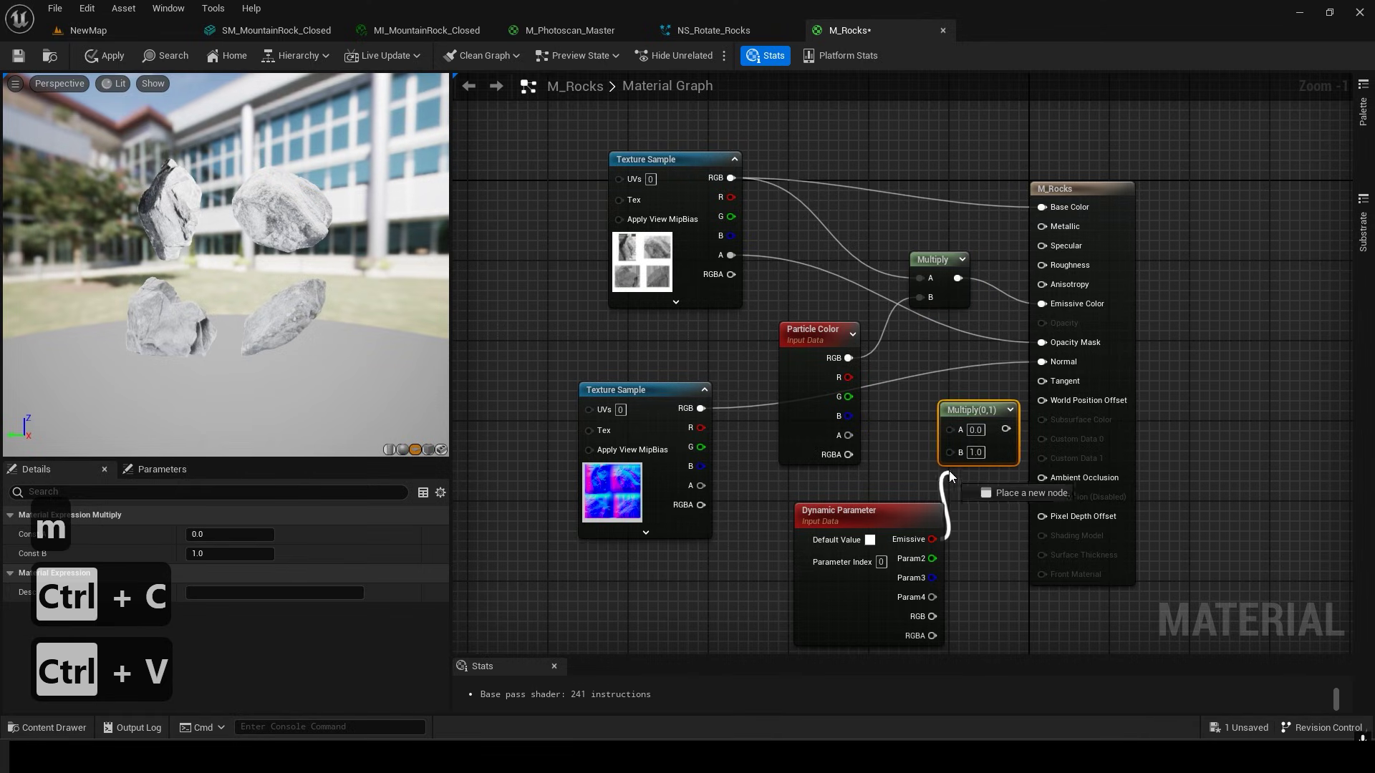
drag(1000, 436, 988, 428)
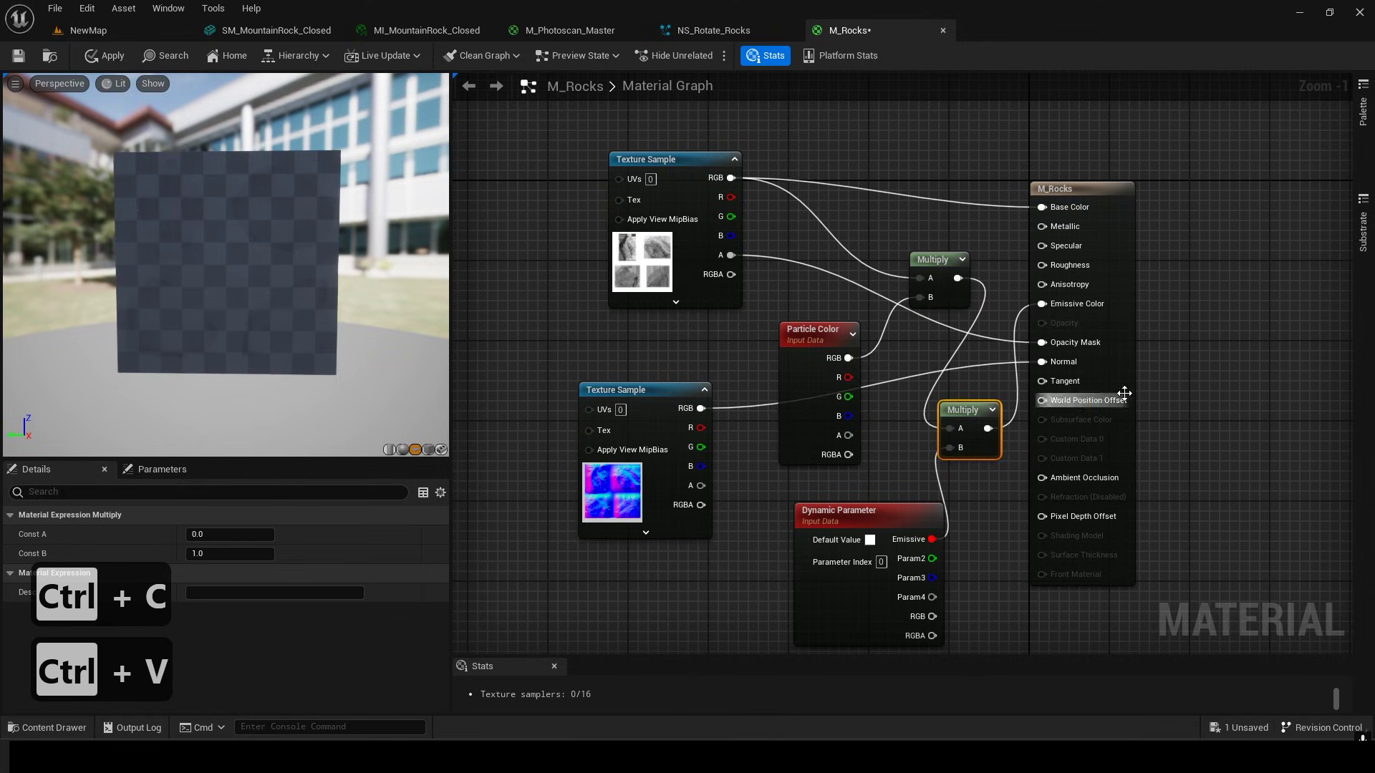
Set the R component of the Dynamic Parameter's default value to 0.
click(1103, 393)
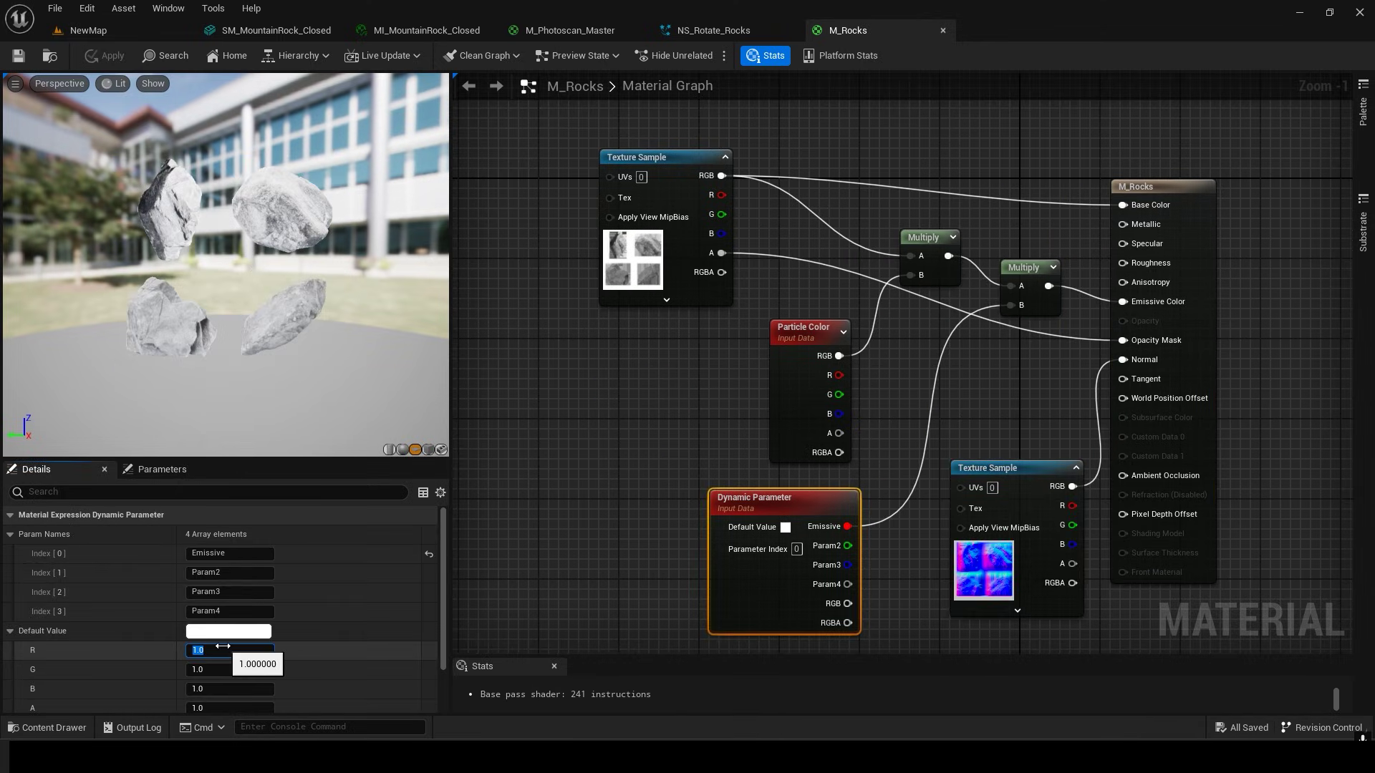
text(0)
key(Return)
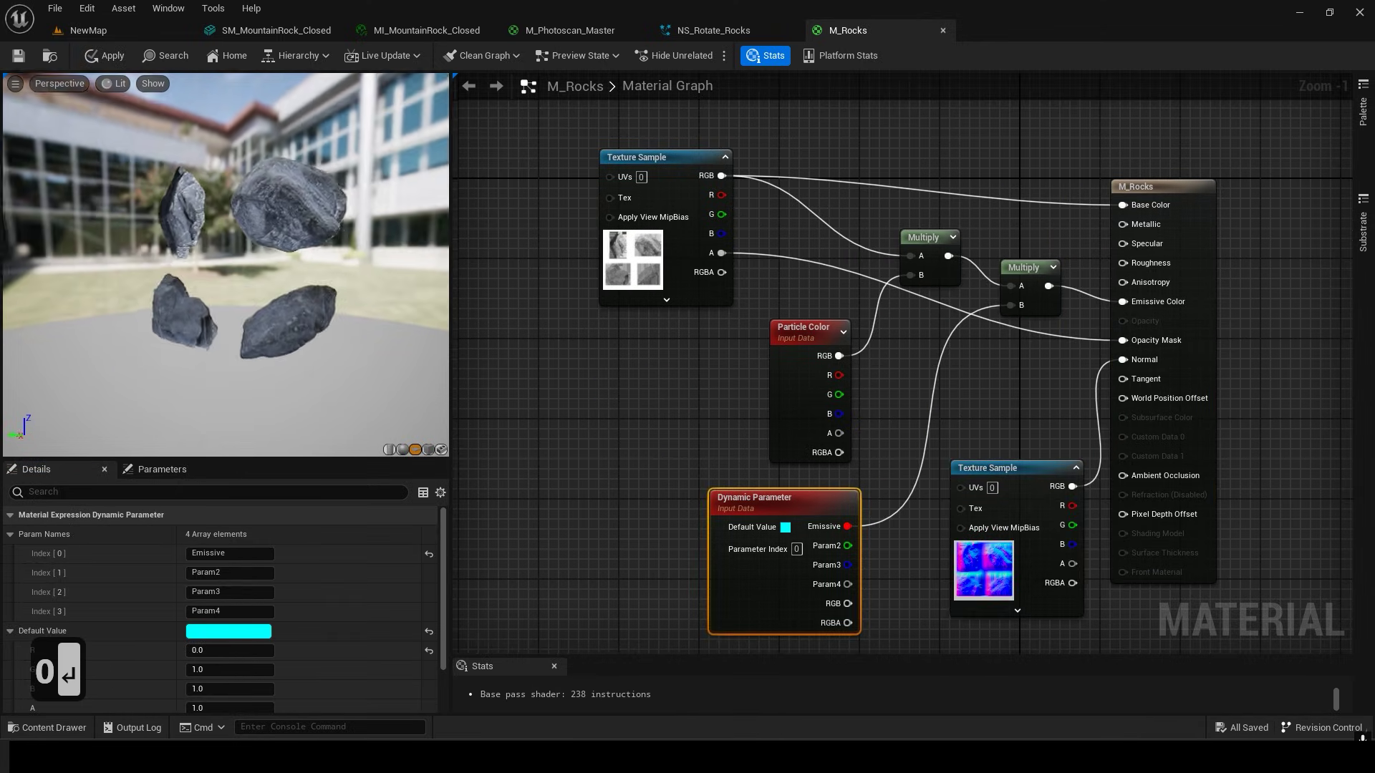
Multiply the rock texture's RGB by 0.5 and route the result to Base Color and the Particle Color Multiply.
right_drag(895, 166, 871, 192)
click(898, 264)
key(ctrl+c)
key(ctrl+v)
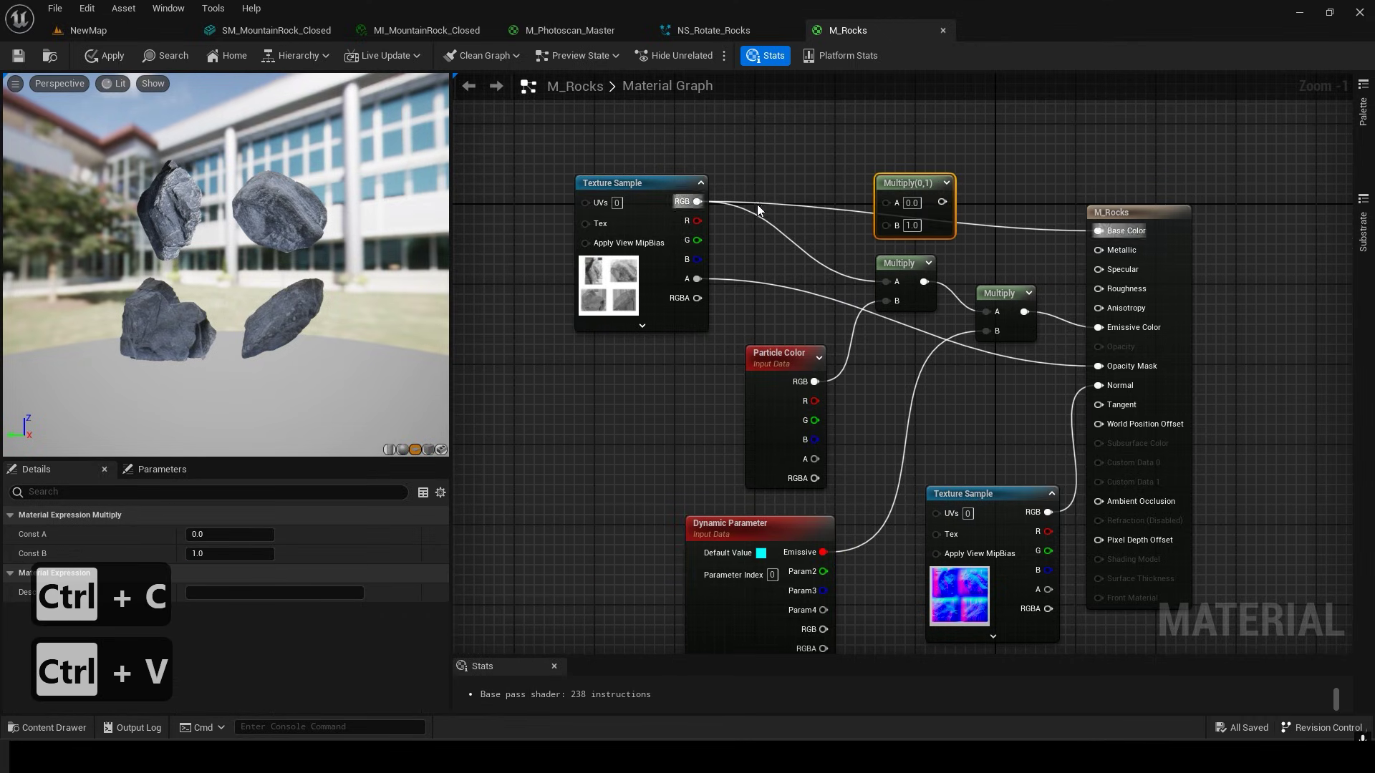
text(.5)
drag(706, 200, 674, 191)
drag(670, 192, 850, 206)
drag(888, 282, 888, 281)
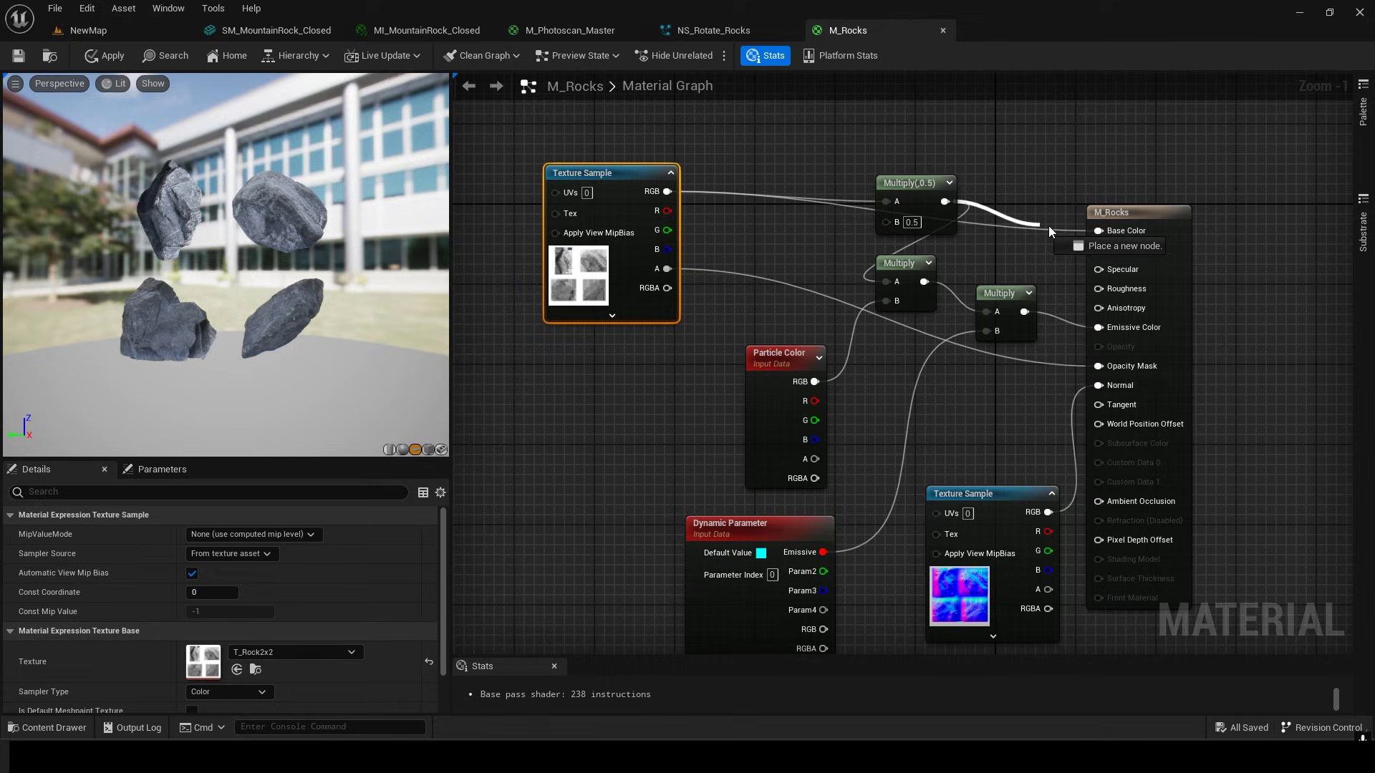
drag(915, 177, 774, 168)
Save the M_Rocks material.
click(745, 135)
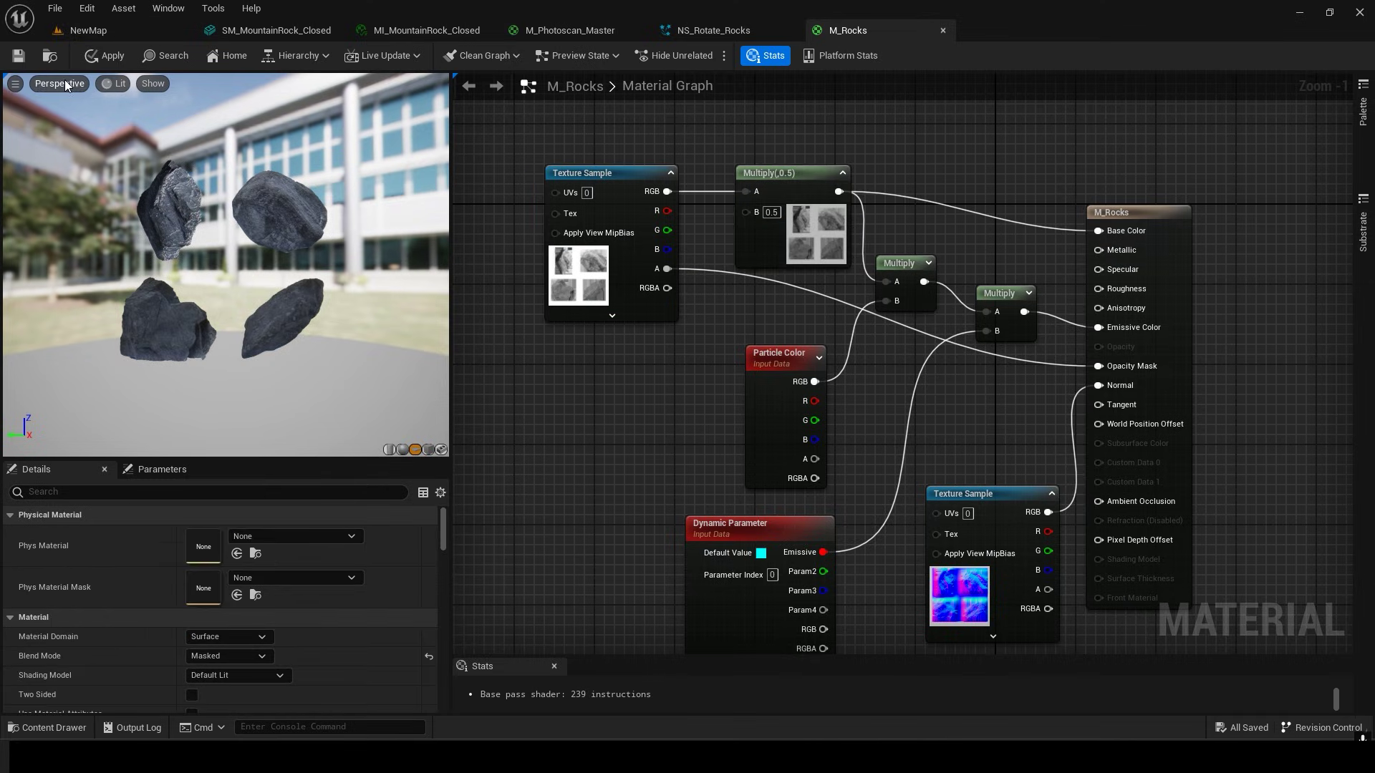
click(19, 55)
right_drag(654, 127, 651, 105)
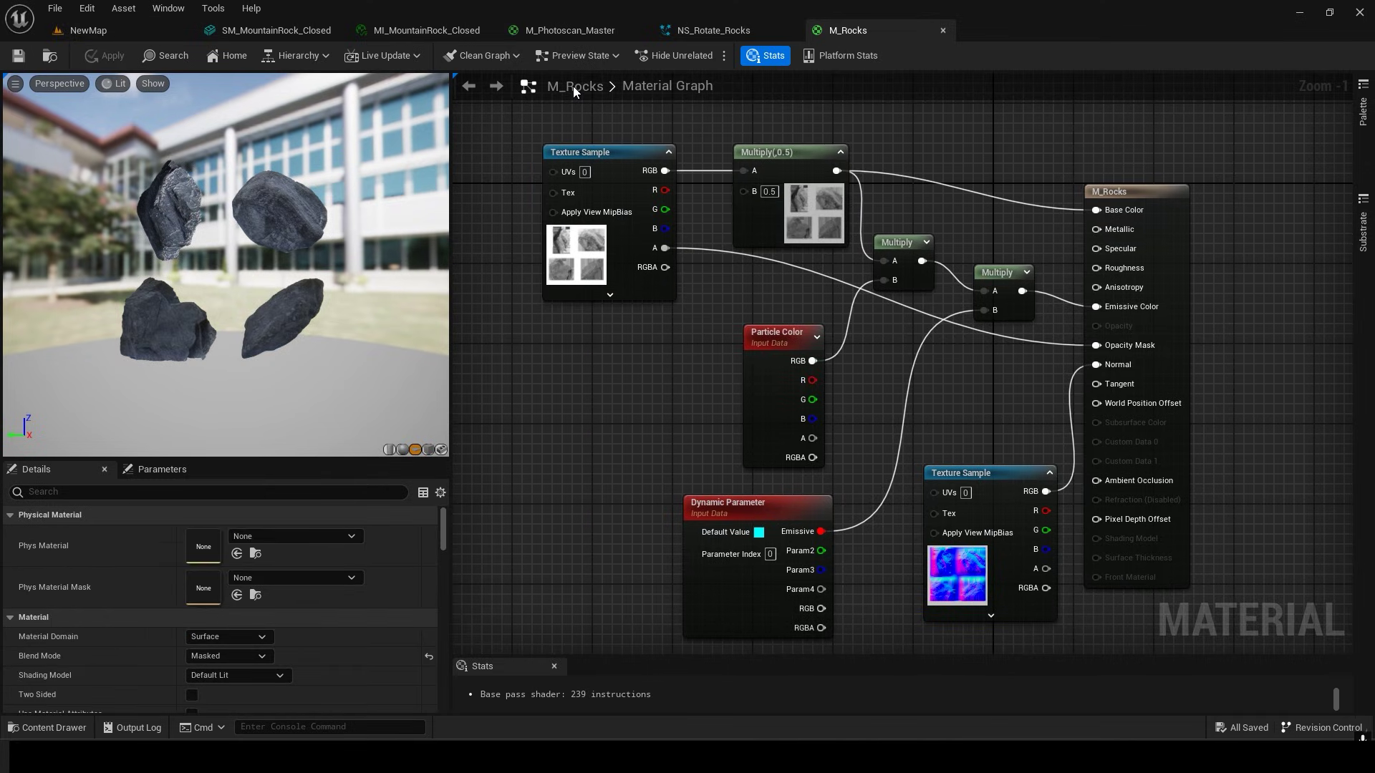
Locate M_Rocks in the content browser's NewFolder and switch to the NS_Rotate_Rocks system.
click(713, 30)
click(848, 30)
click(56, 53)
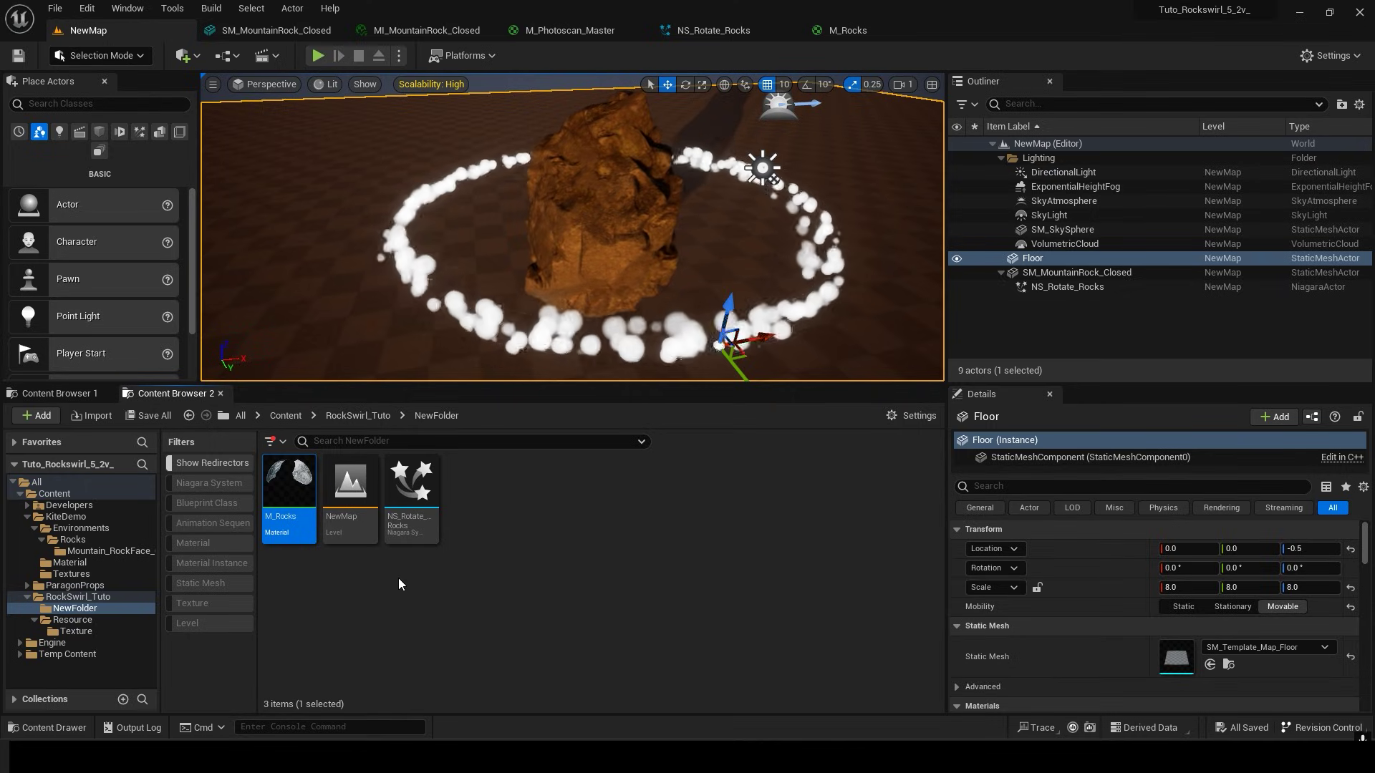
click(703, 33)
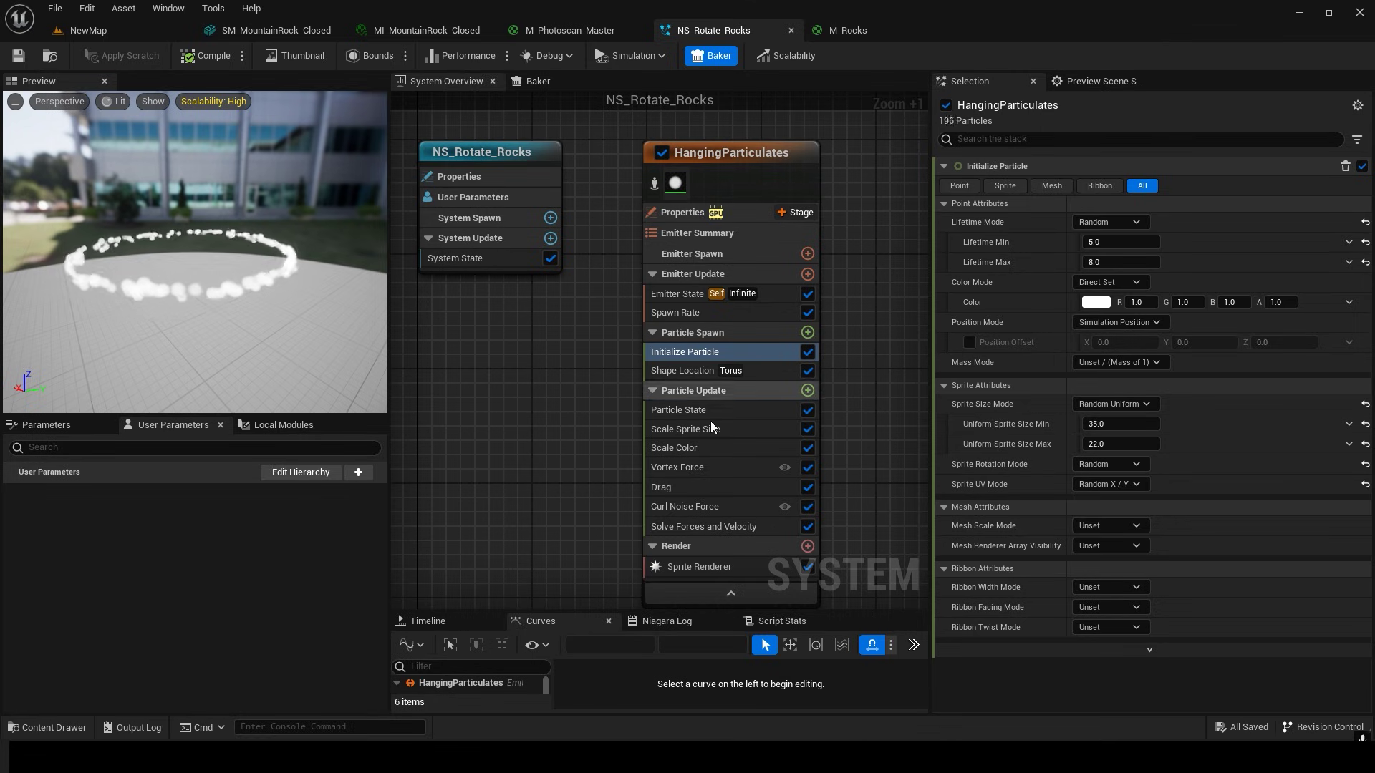
Assign the M_Rocks material to the HangingParticulates emitter's Sprite Renderer.
click(699, 567)
click(1122, 222)
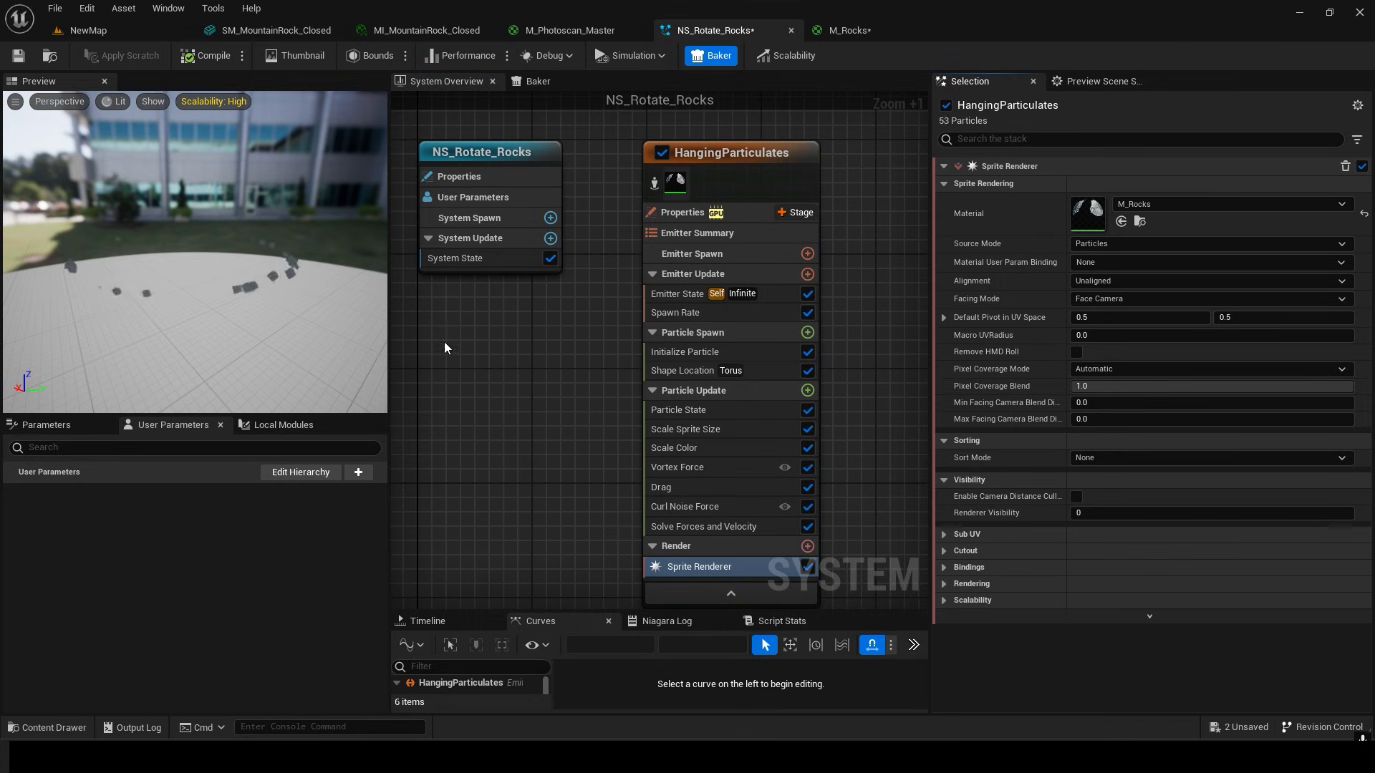
mouse_move(231, 342)
mouse_down()
mouse_move(240, 366)
mouse_move(236, 329)
mouse_move(231, 342)
mouse_up()
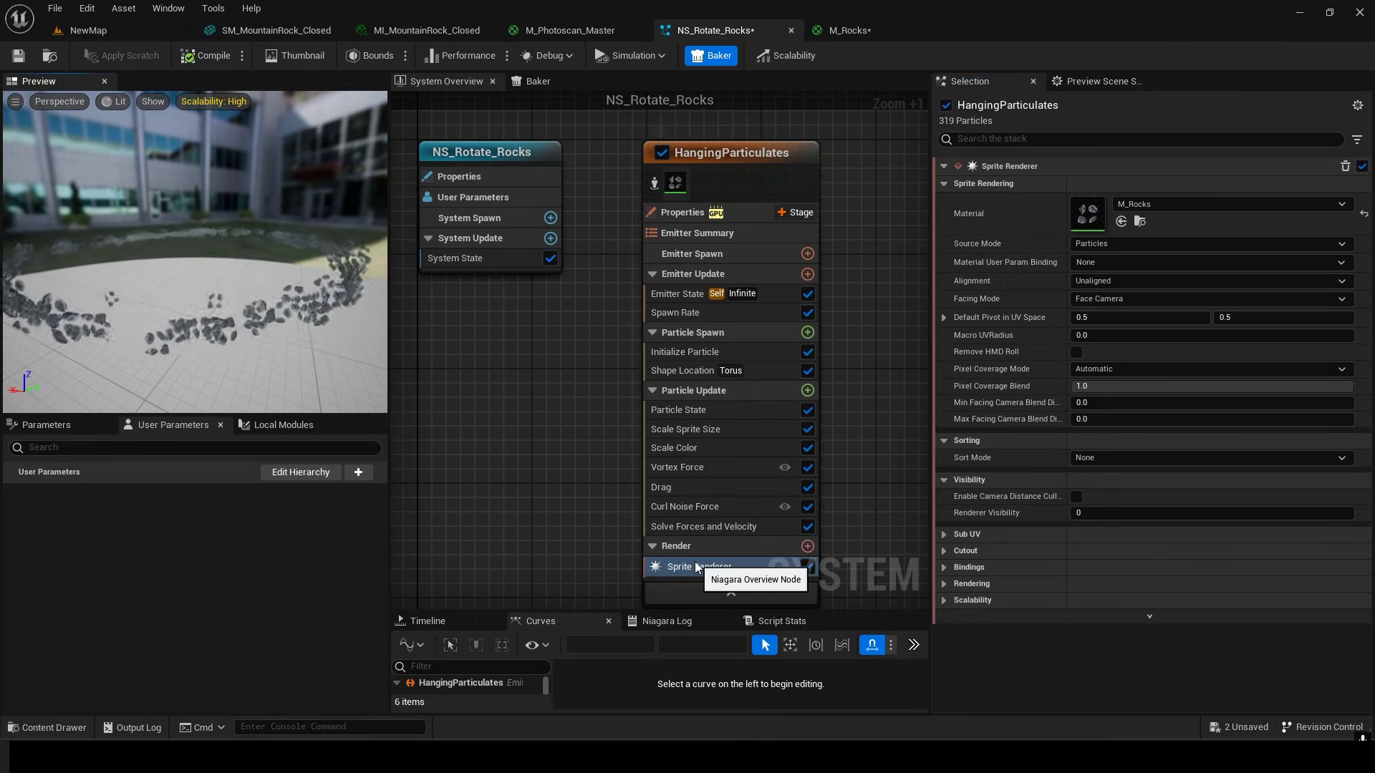
Set the Sprite Renderer's Sub UV Sub Image Size to 2 by 2.
click(942, 535)
text(2)
click(1246, 571)
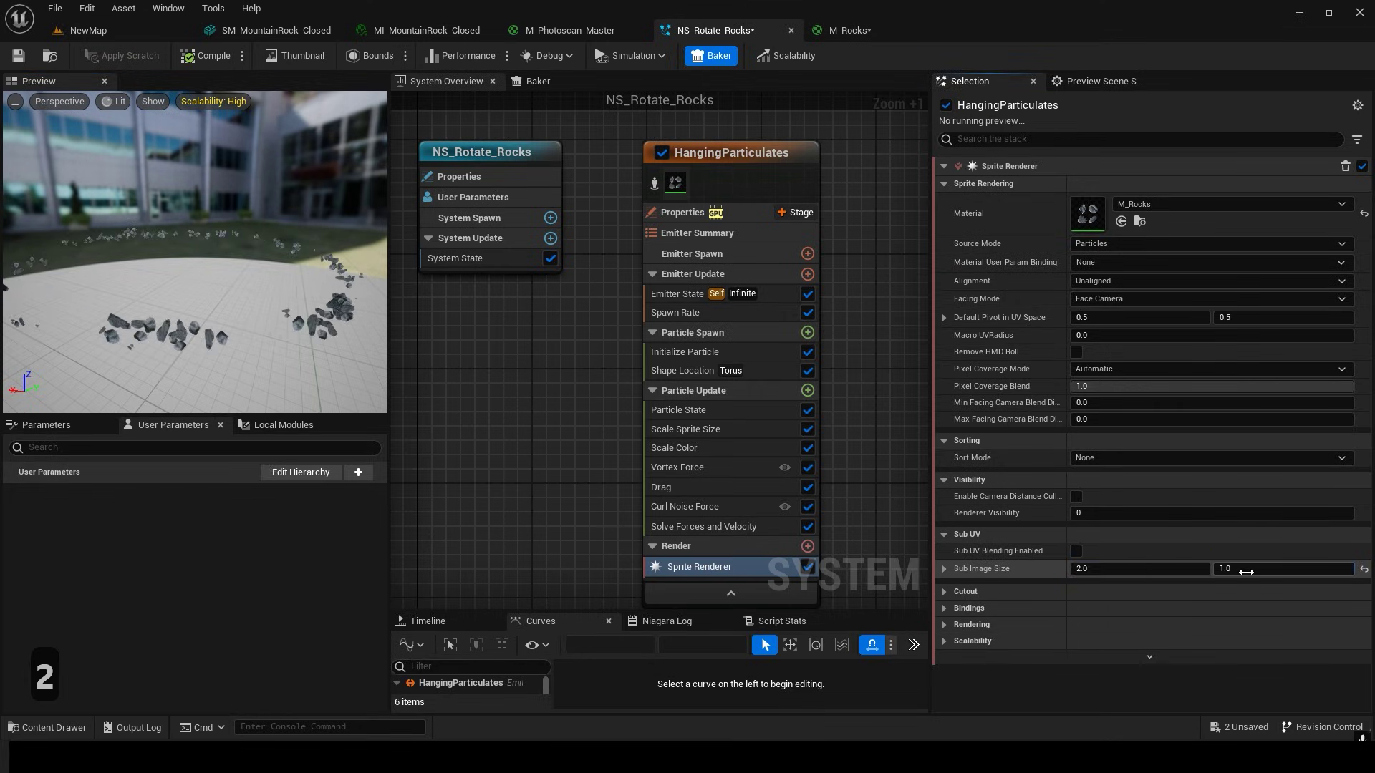
text(2)
click(1139, 568)
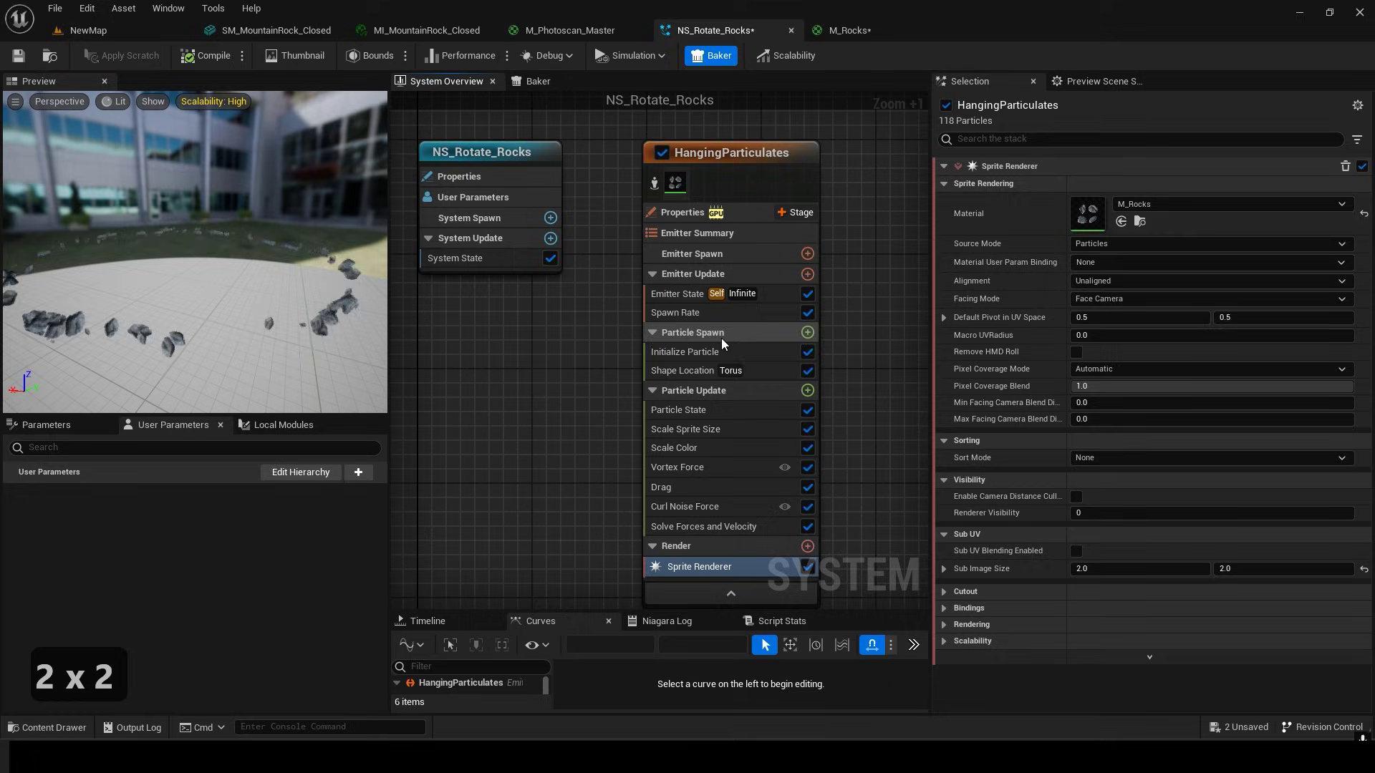
Add a Sub UVAnimation module to Particle Spawn with Random animation mode and an End Frame Range Override of 3.
click(807, 333)
text(sub)
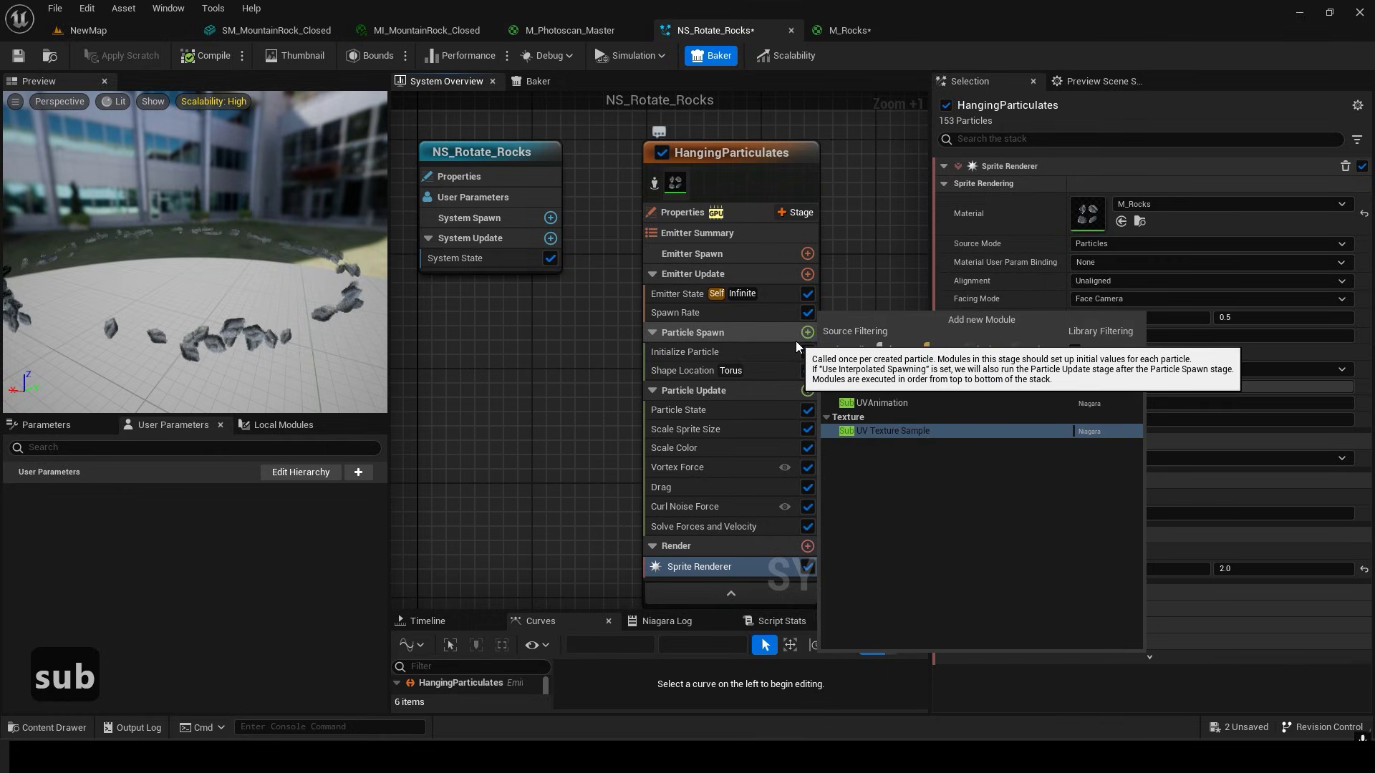
click(915, 431)
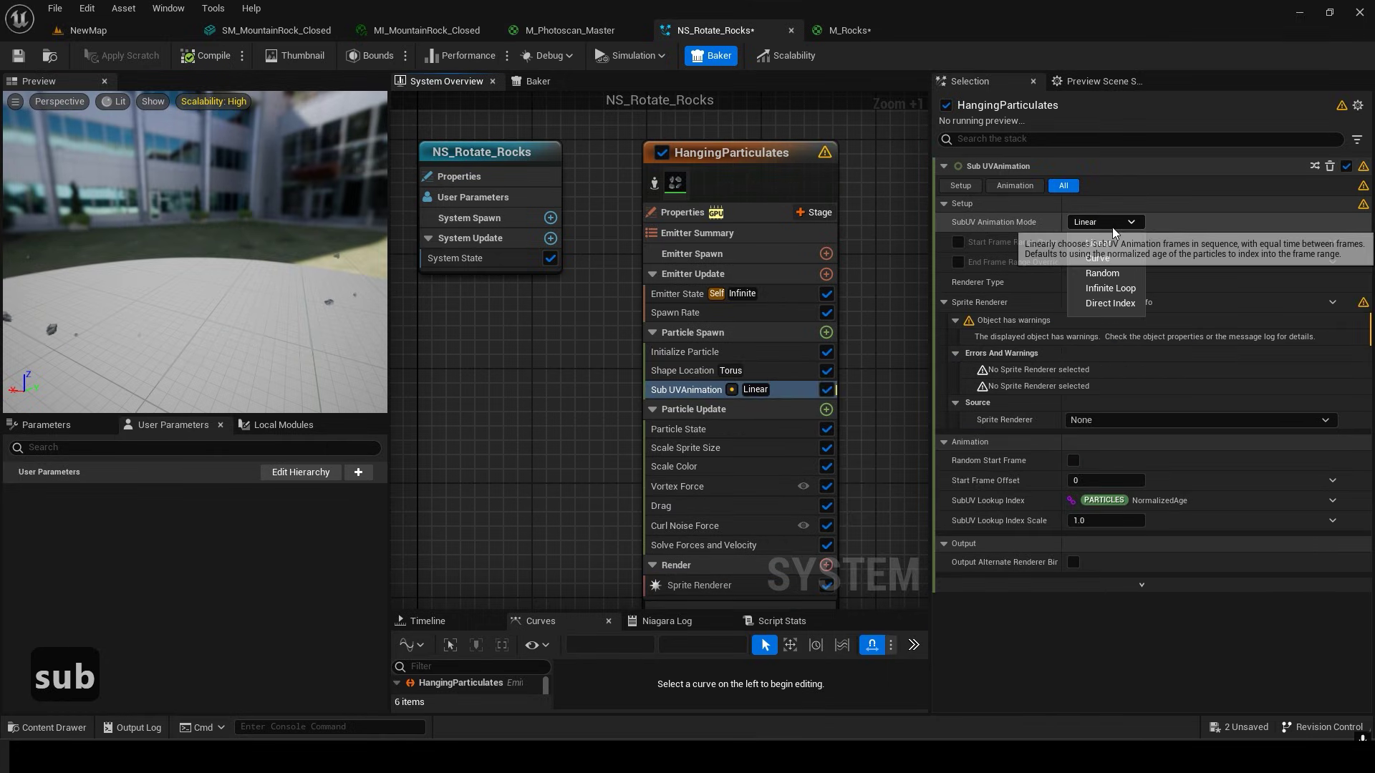
click(1110, 224)
click(1103, 273)
click(959, 262)
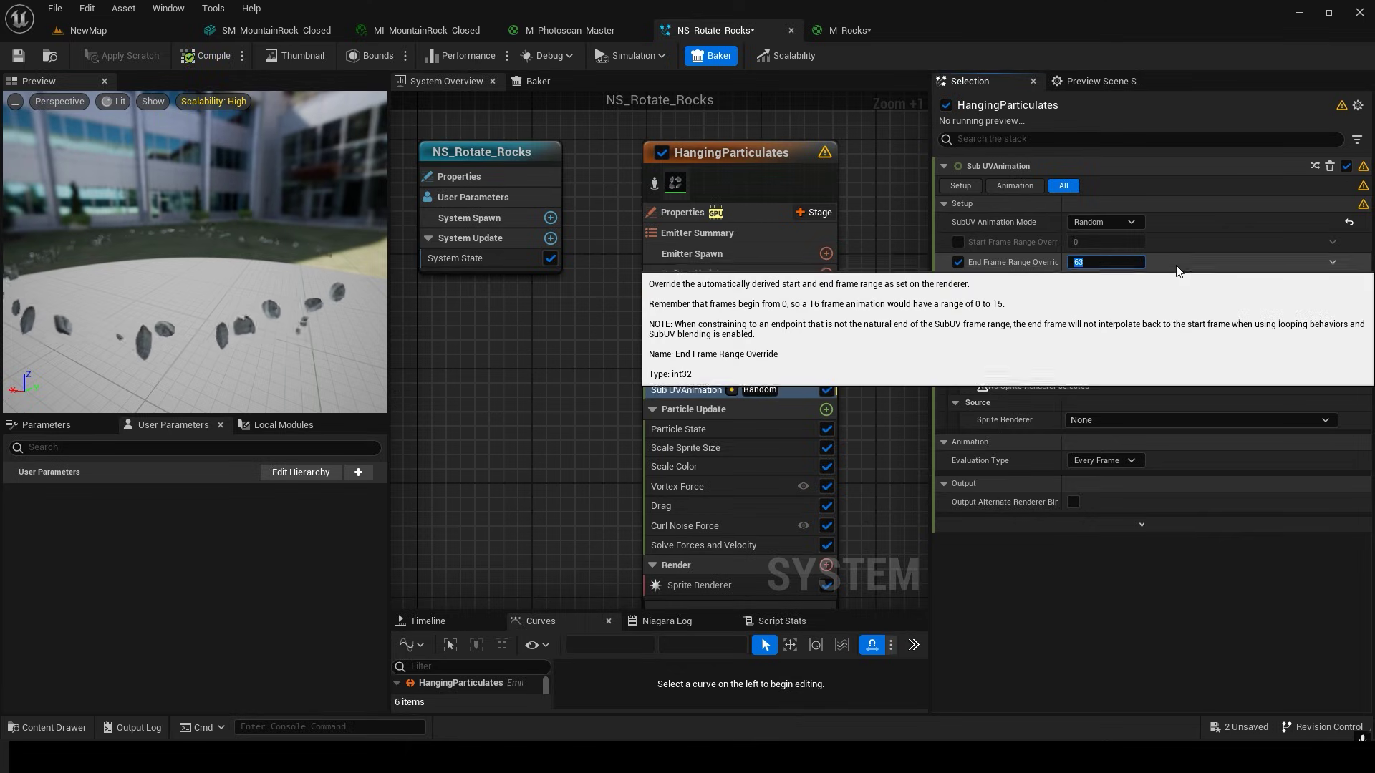
text(3)
right_drag(550, 399, 573, 372)
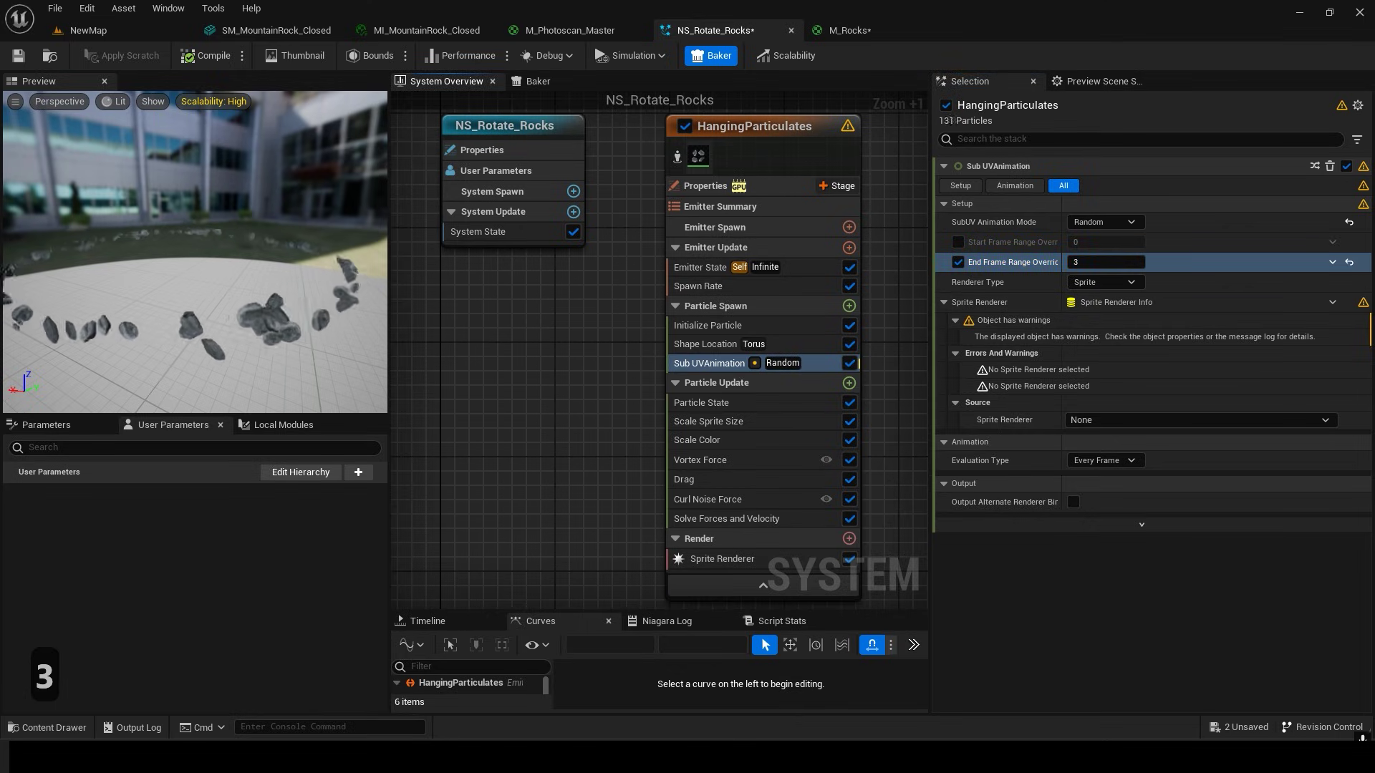
Set the Sub UVAnimation module's source to the emitter's Sprite Renderer.
drag(286, 315, 317, 316)
click(1085, 421)
click(1077, 446)
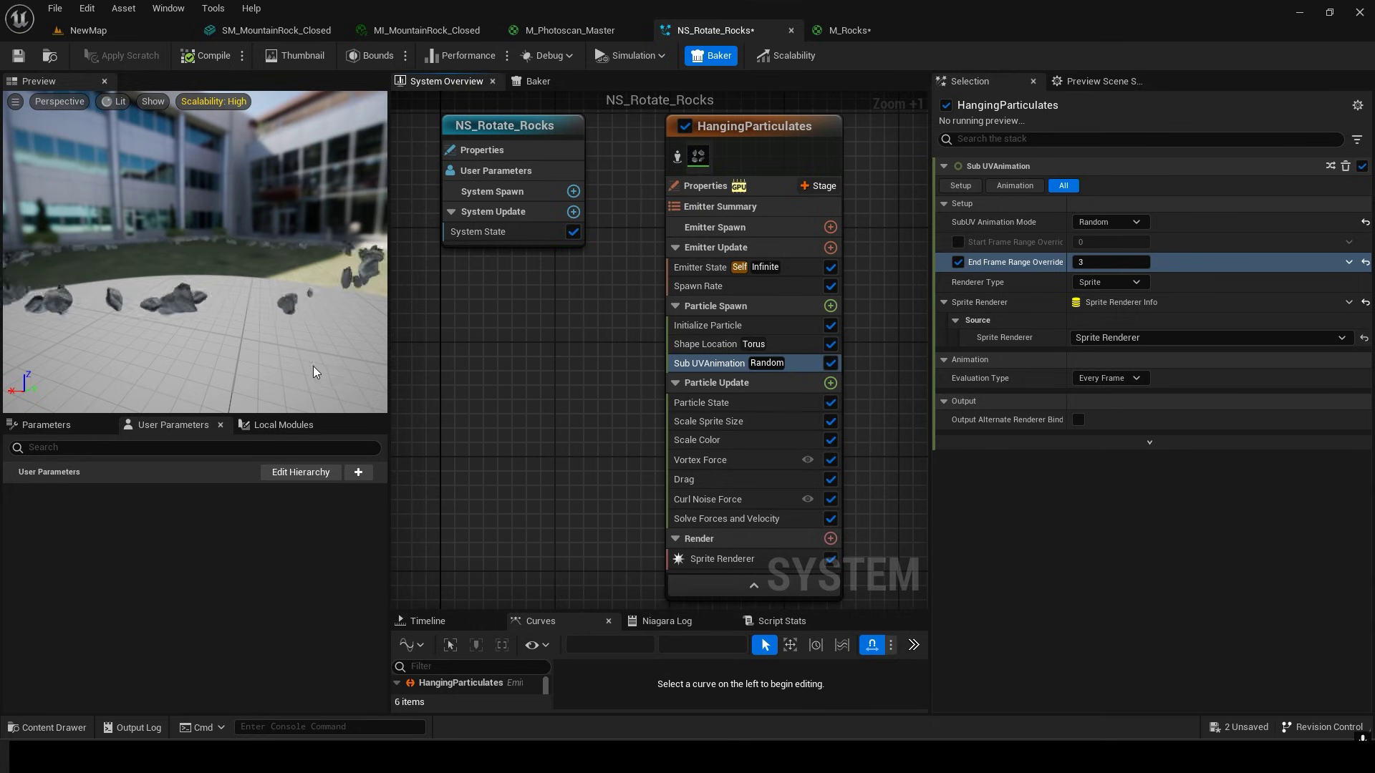
drag(312, 366, 347, 365)
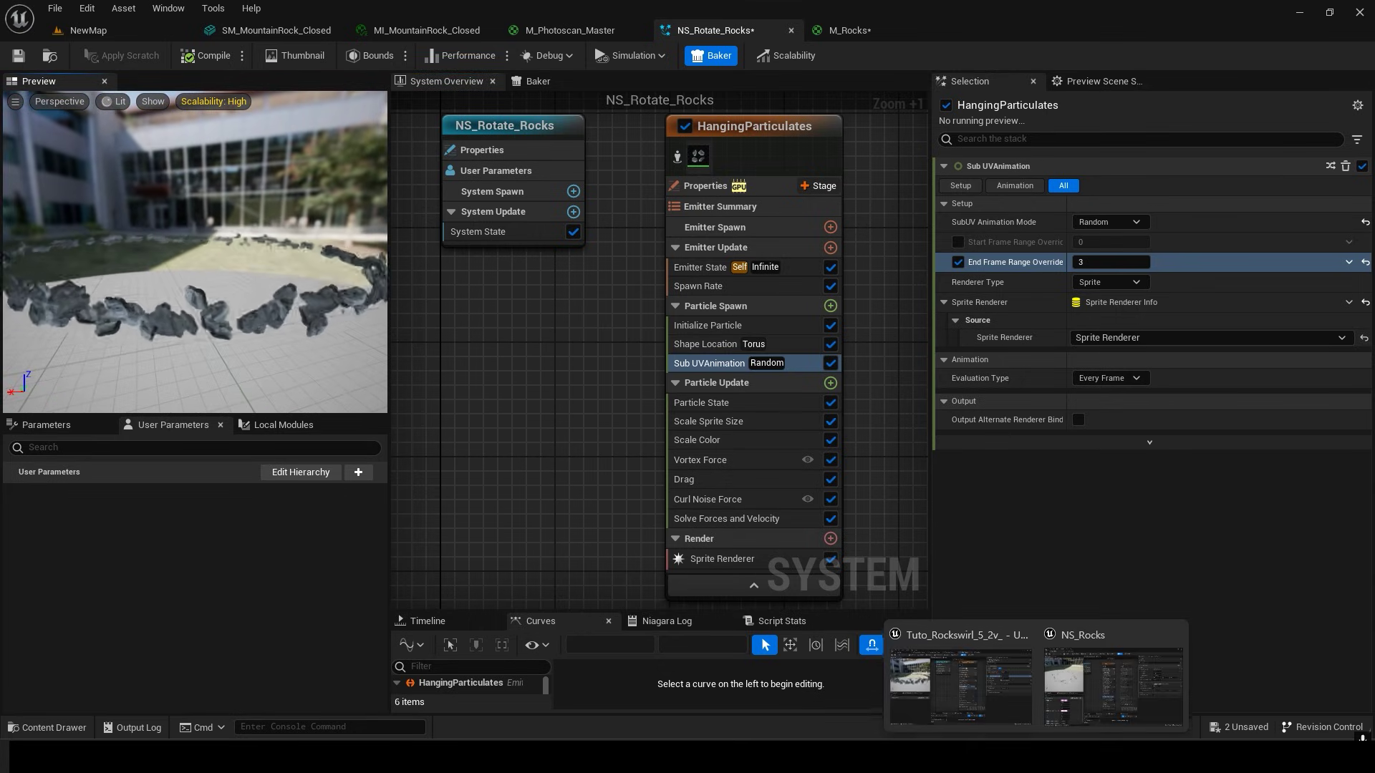
Add a Dynamic Material Parameters module to Particle Update and set its Emissive parameter to 1.
click(830, 382)
text(dy)
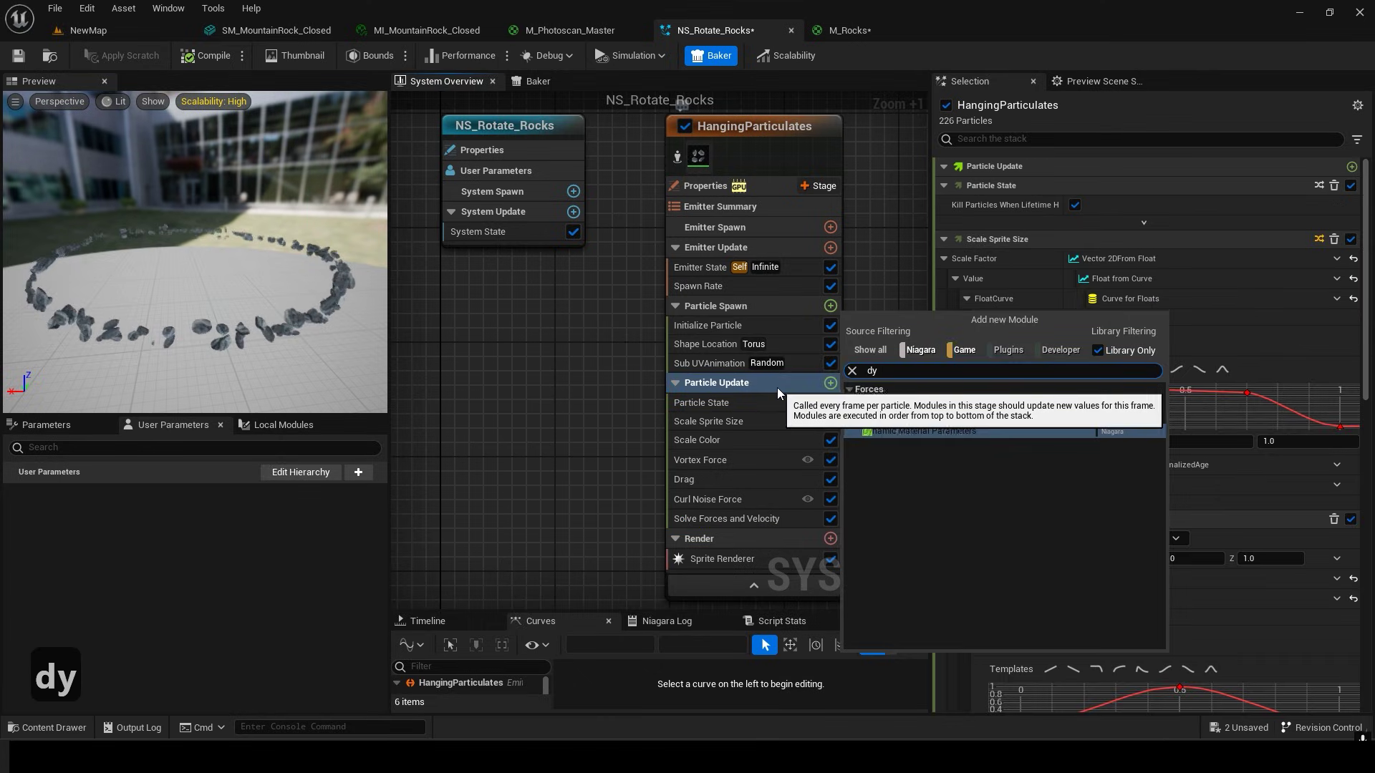
key(Return)
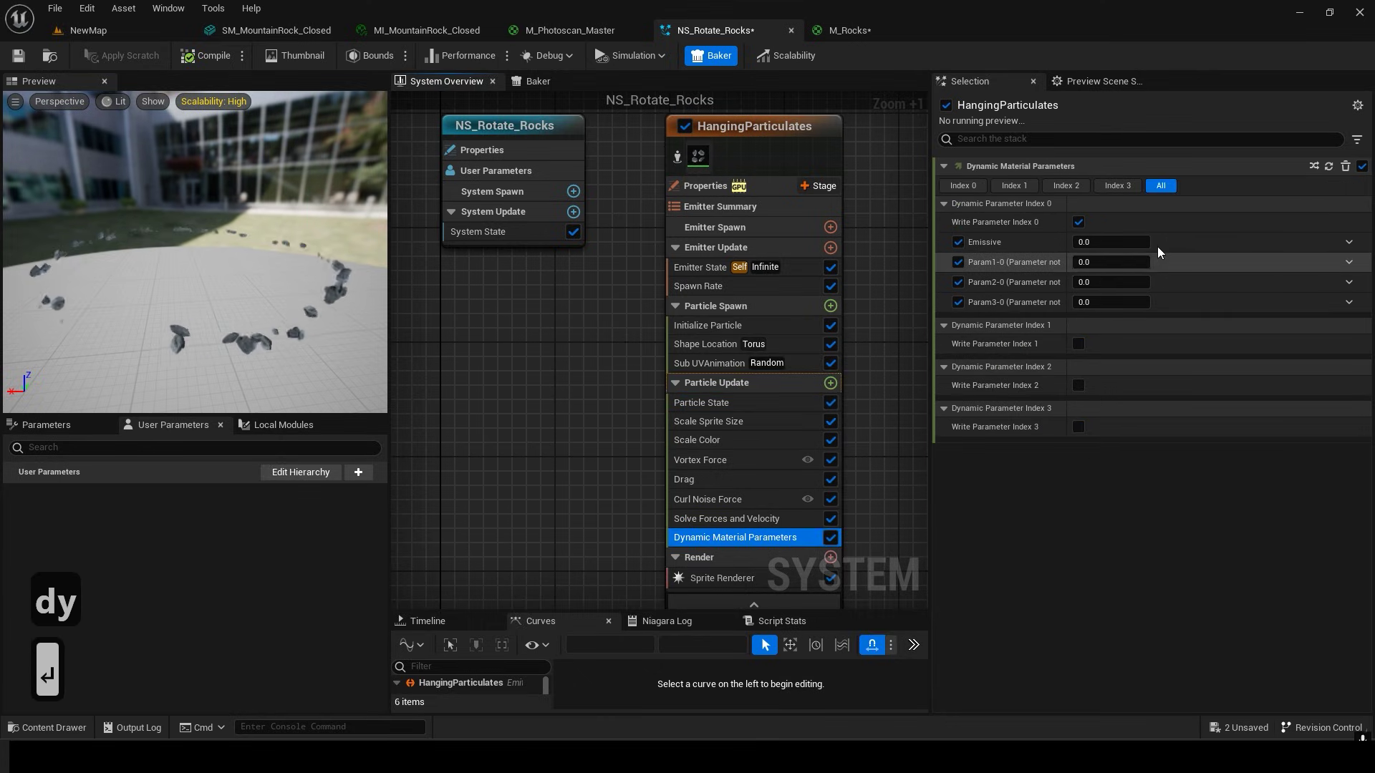
click(1117, 243)
text(1)
click(1093, 531)
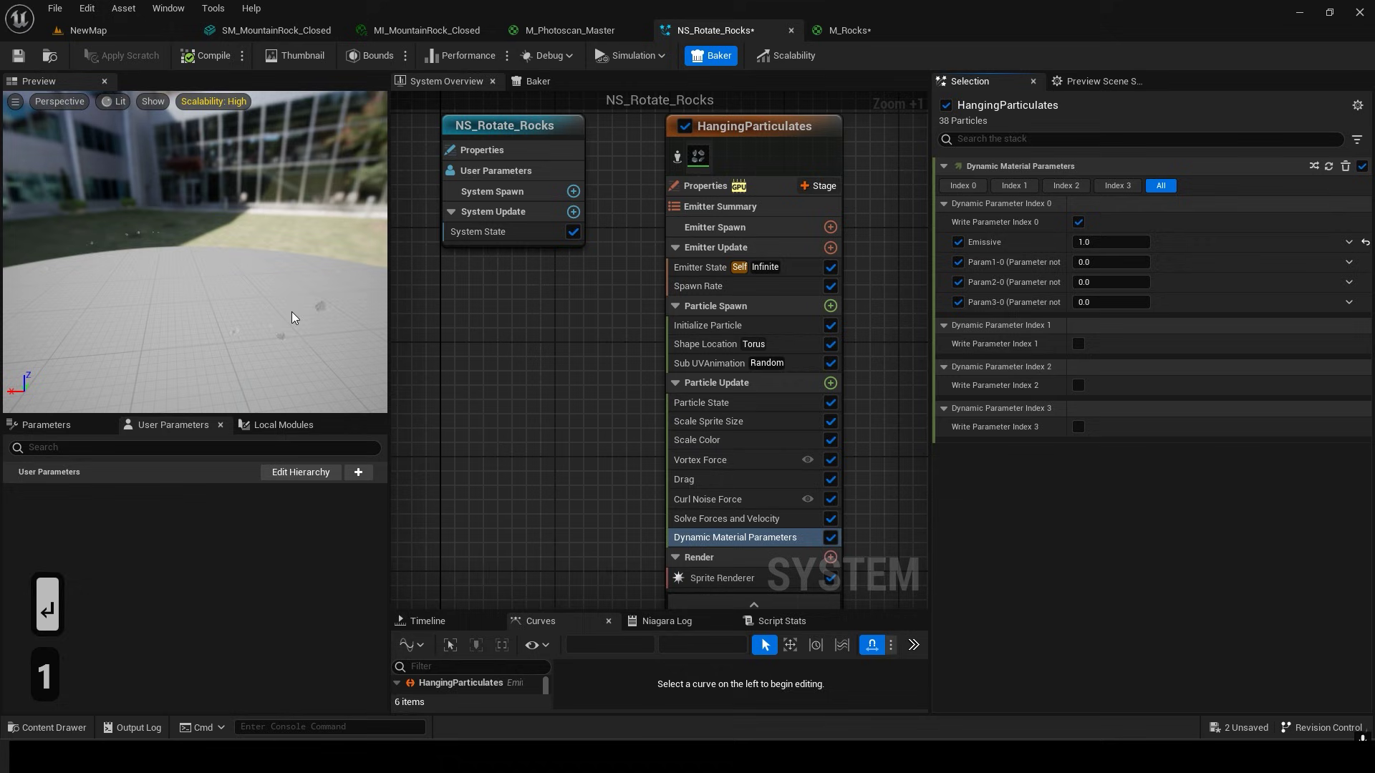
Set the X component of Scale RGB in the Scale Color module to 55.
click(719, 443)
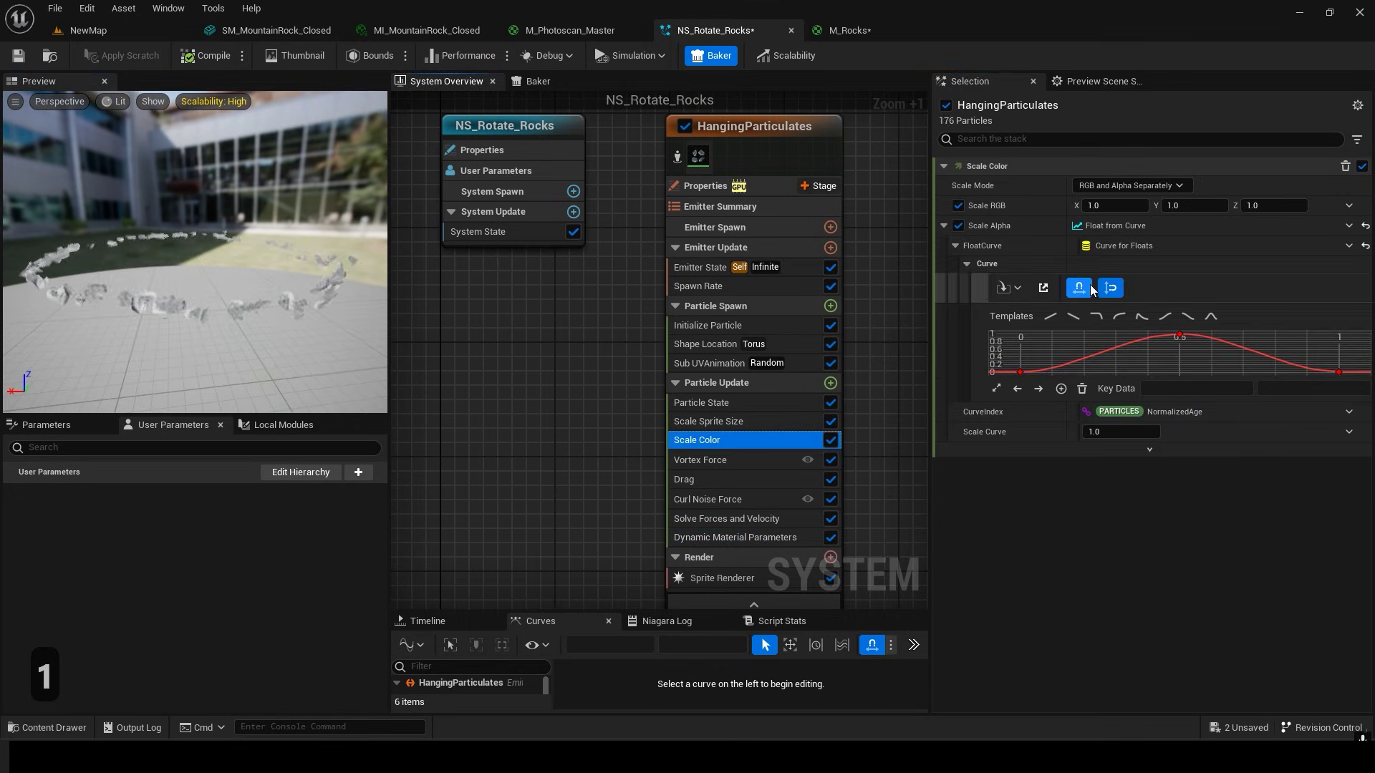
click(1118, 206)
text(55)
click(1089, 507)
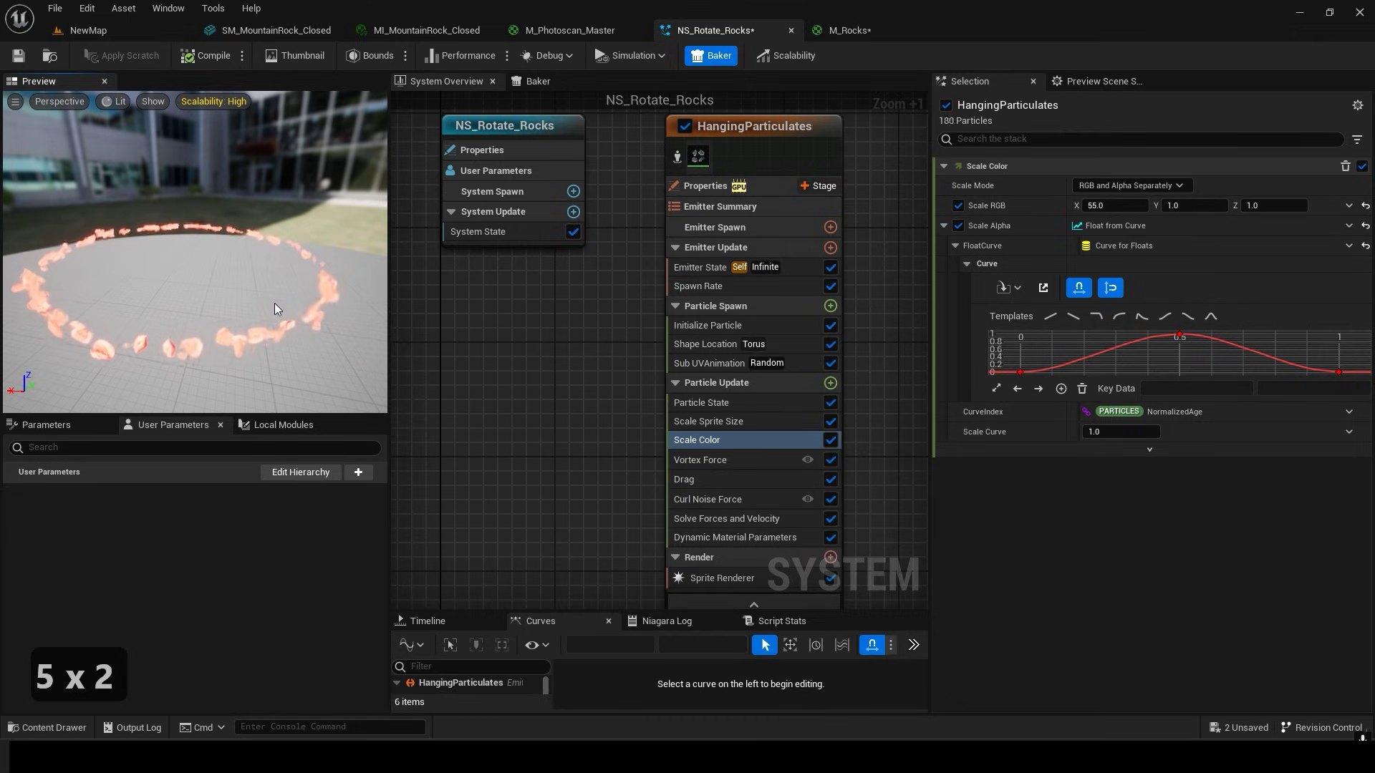
Make the Emissive dynamic parameter a Random Range Float with minimum -3 and maximum 0.7.
click(745, 537)
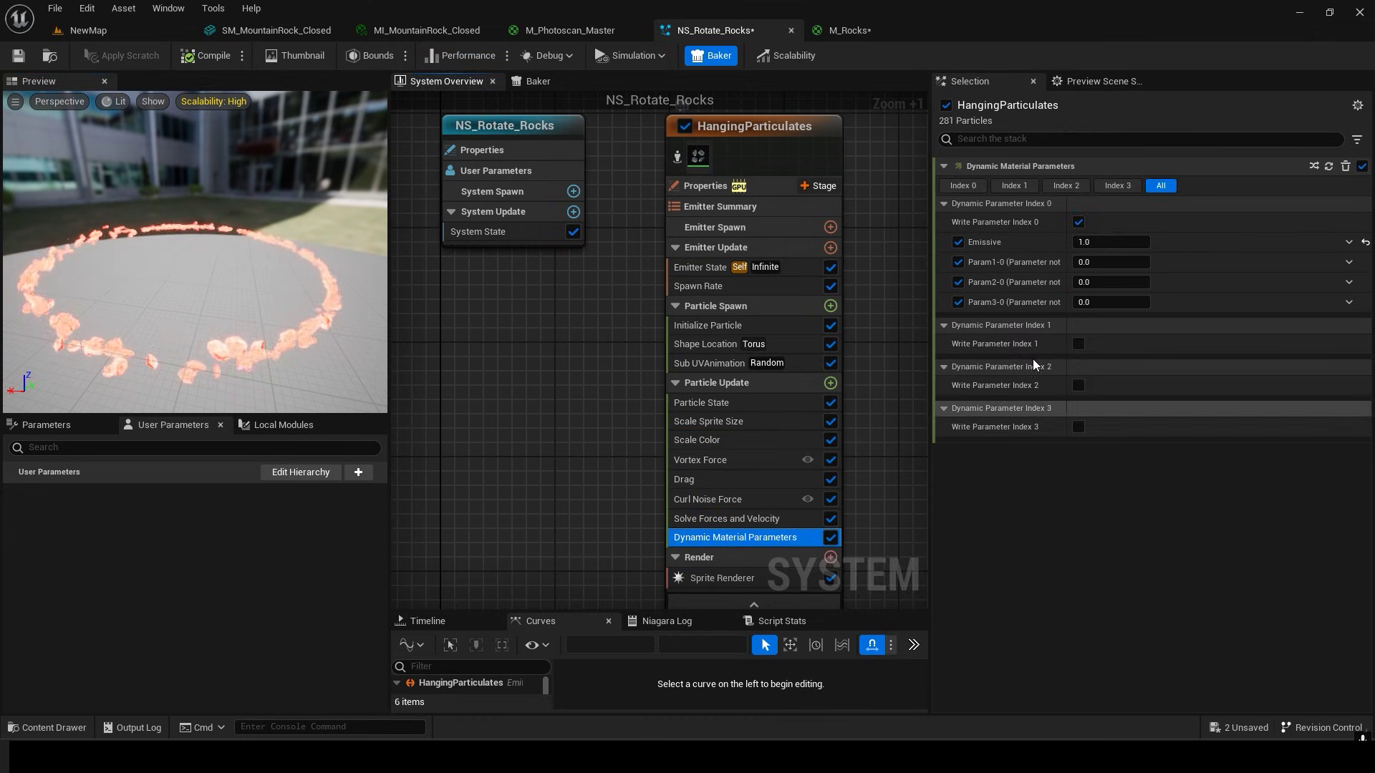
click(1349, 242)
text(ran)
key(Return)
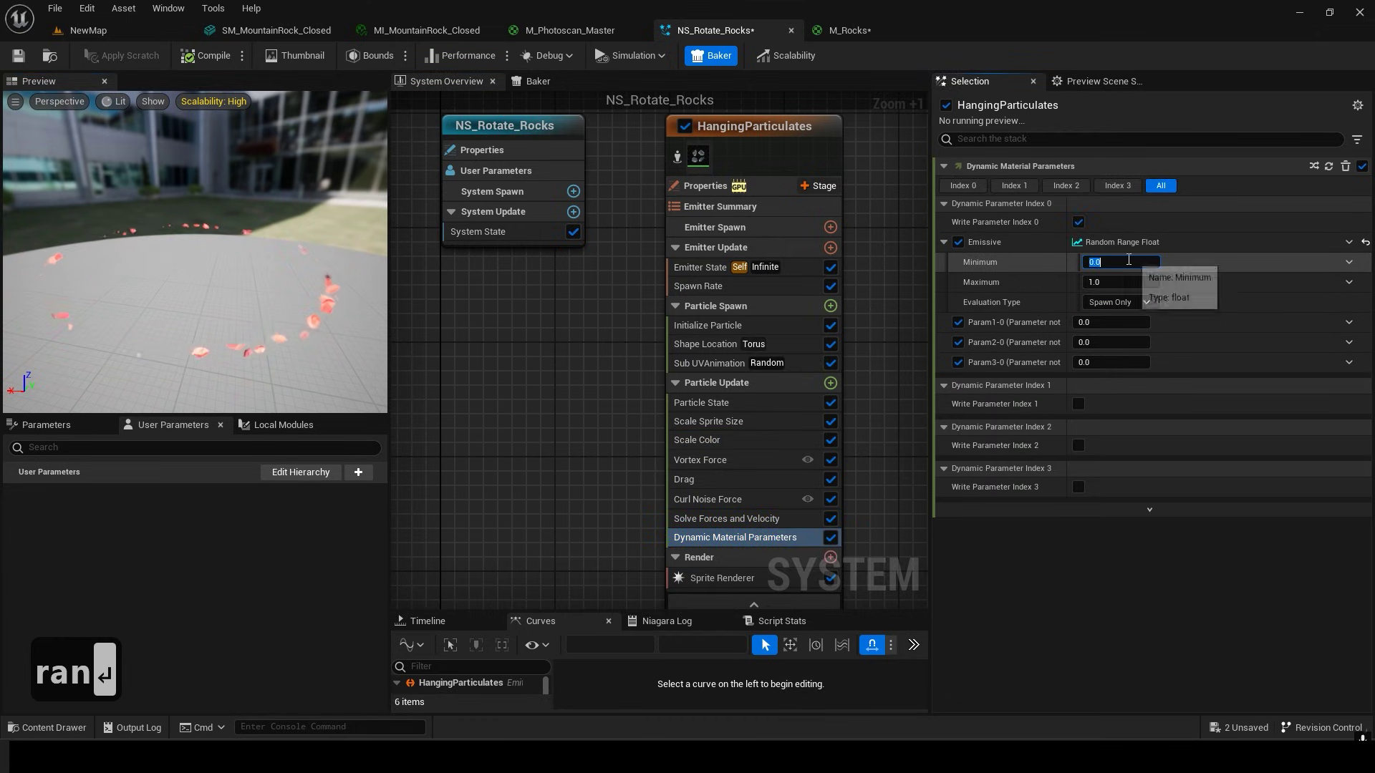
text(-)
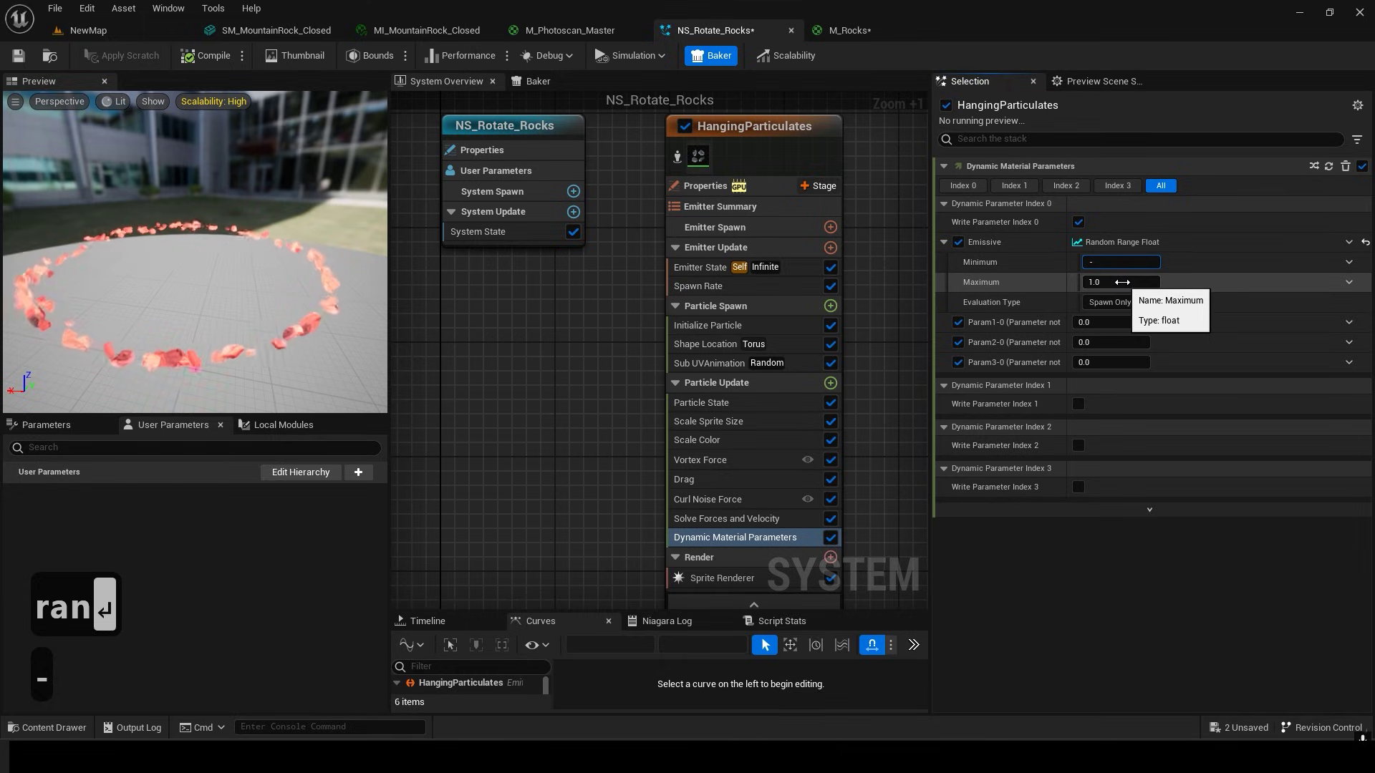
text(3)
key(Tab)
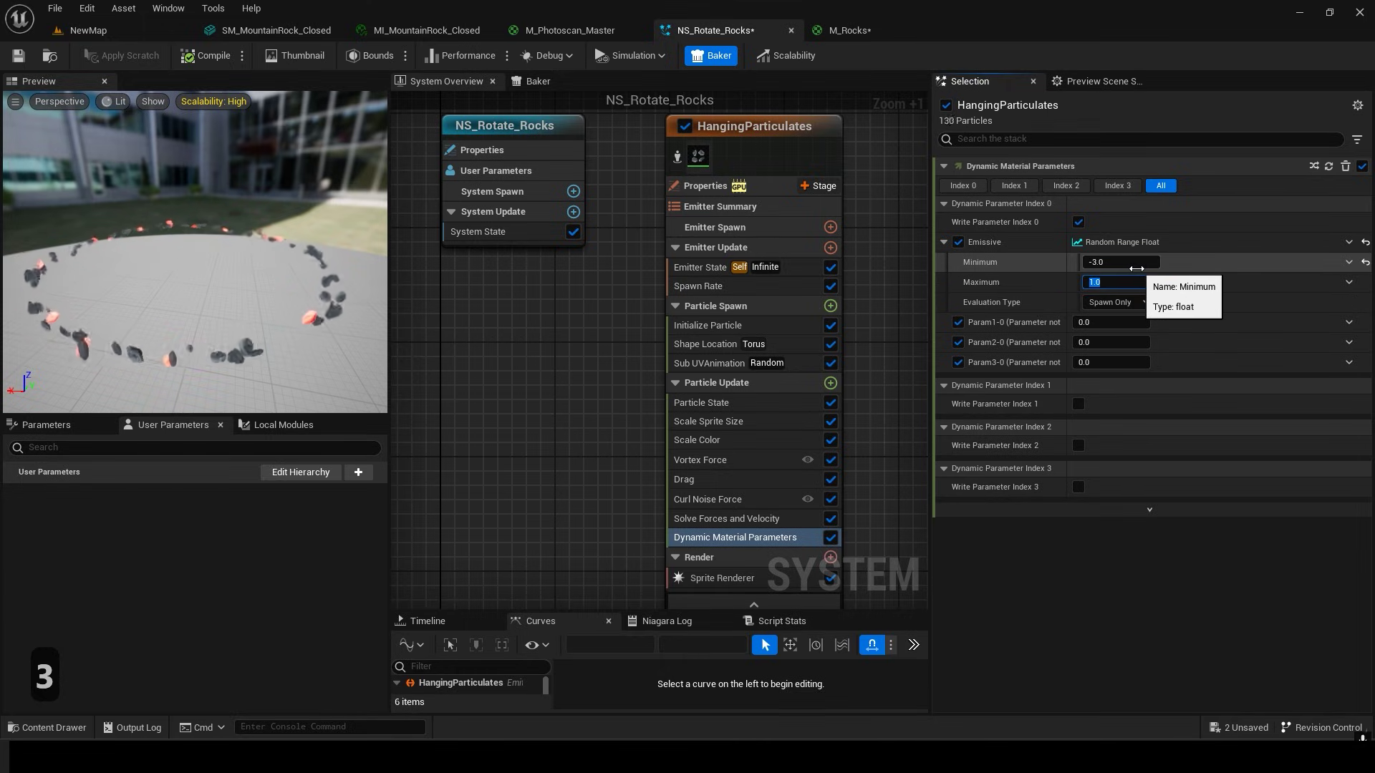
text(.7)
key(Return)
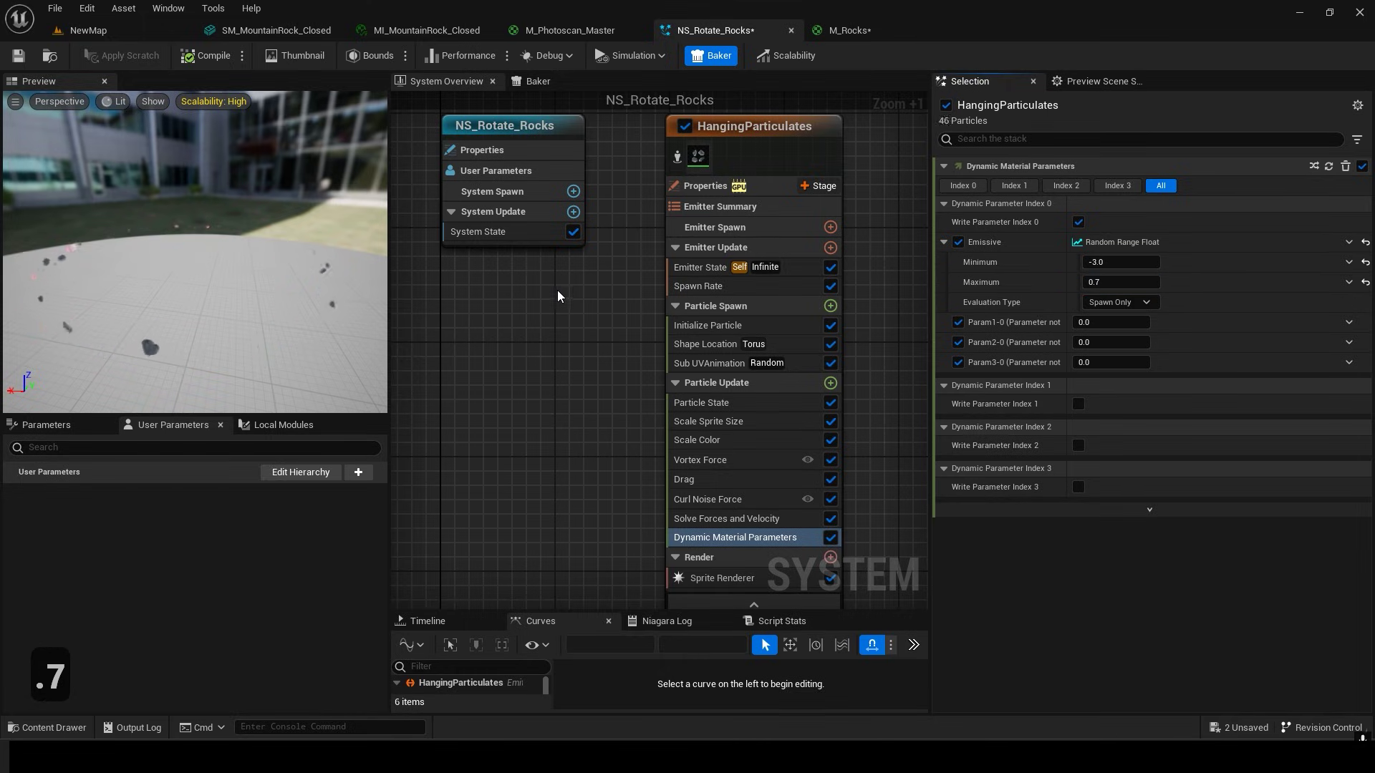
Set the Scale Color module's Scale RGB X component to 255 and save NS_Rotate_Rocks.
click(697, 440)
click(1112, 206)
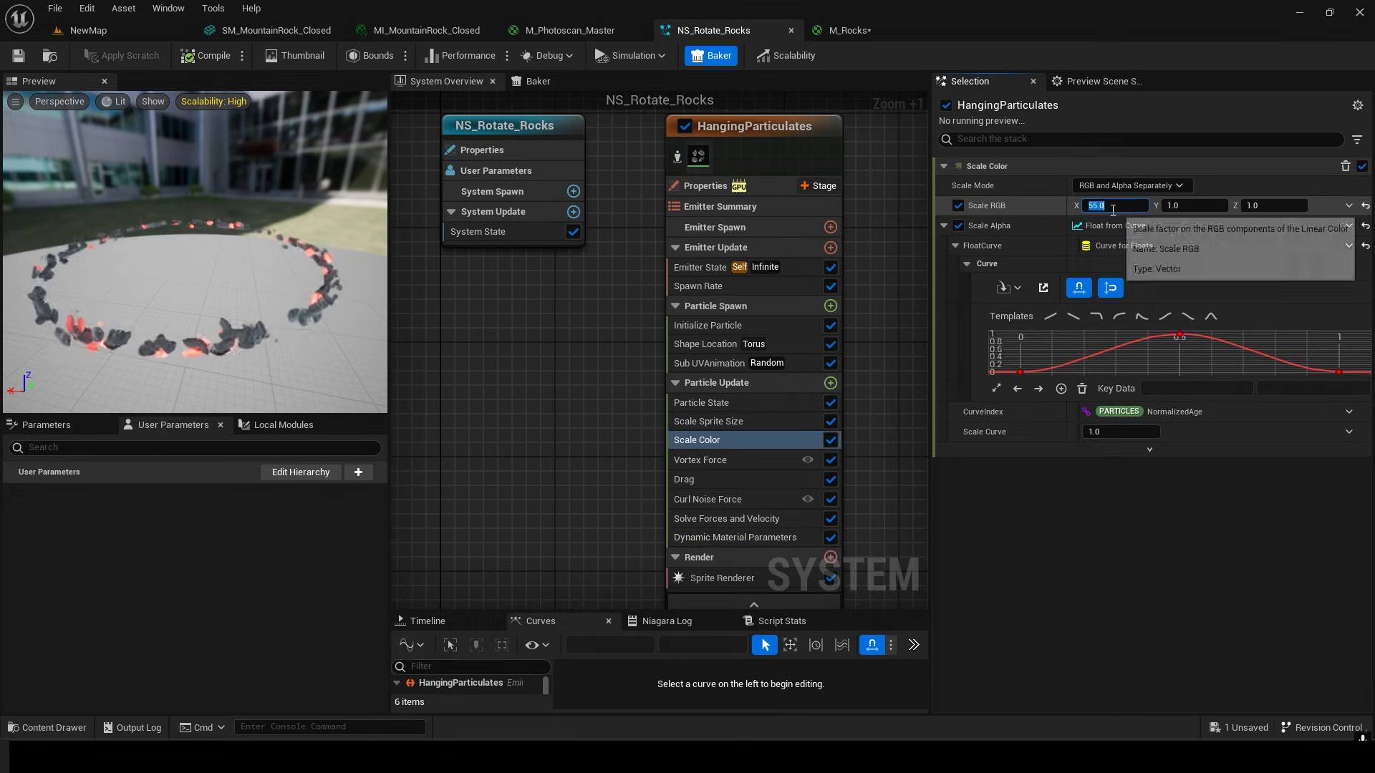
text(255)
key(Return)
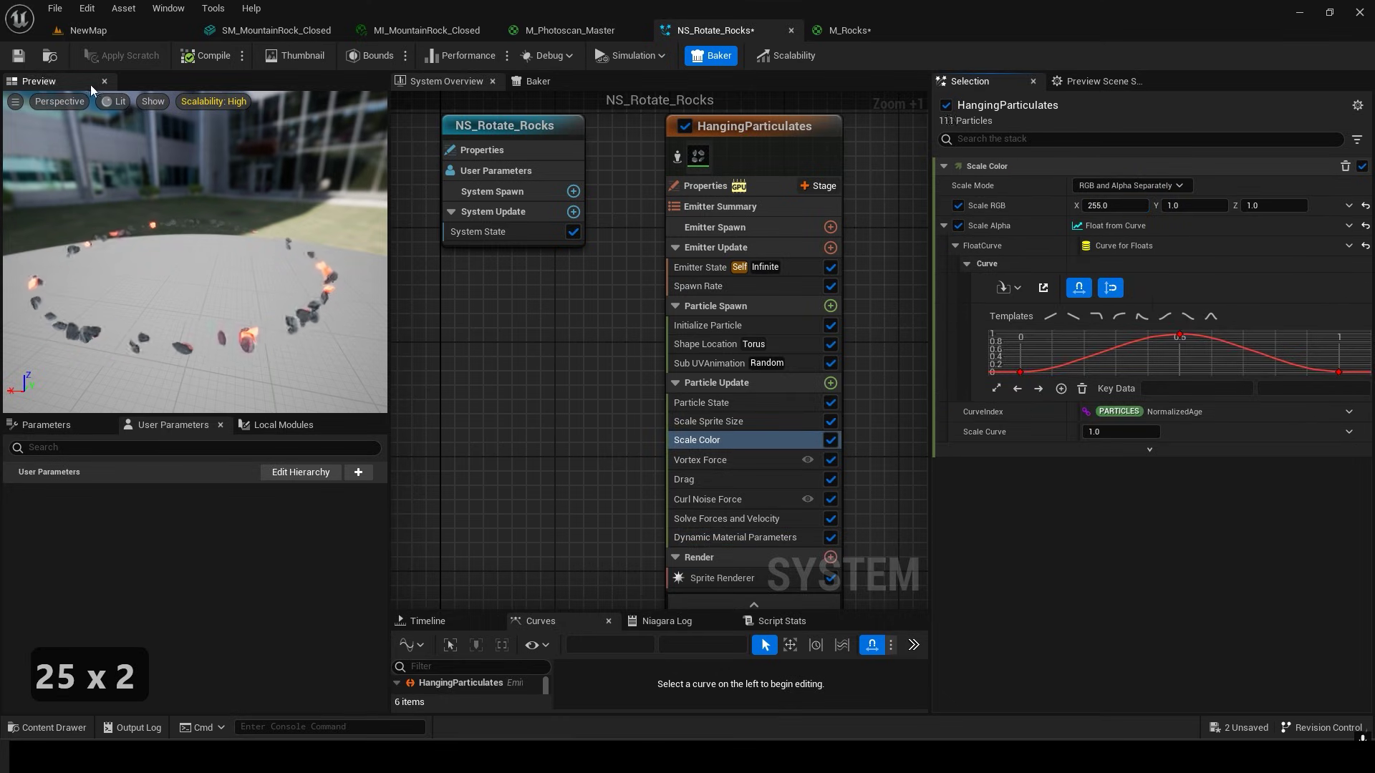
click(18, 56)
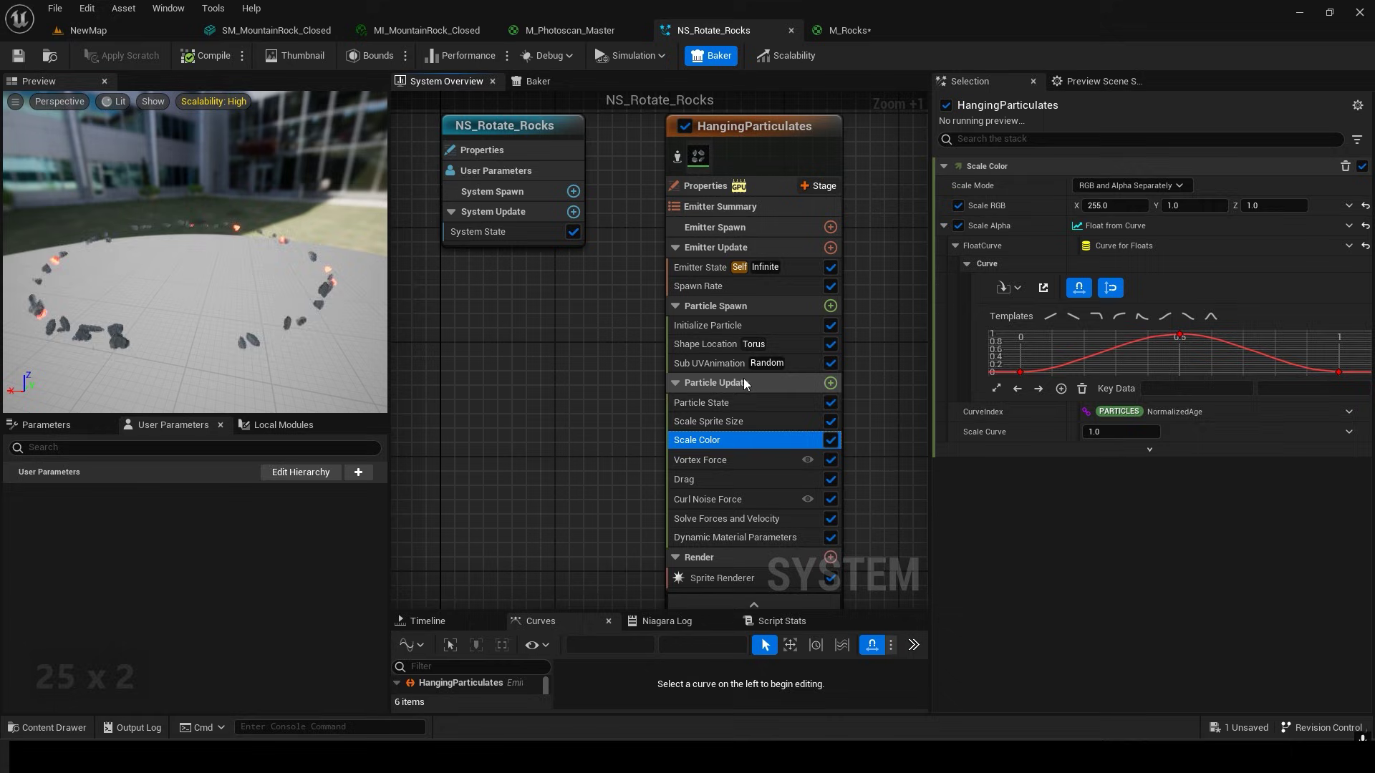
Set the Handle Radius of the Shape Location torus to 15.
click(705, 343)
click(1112, 282)
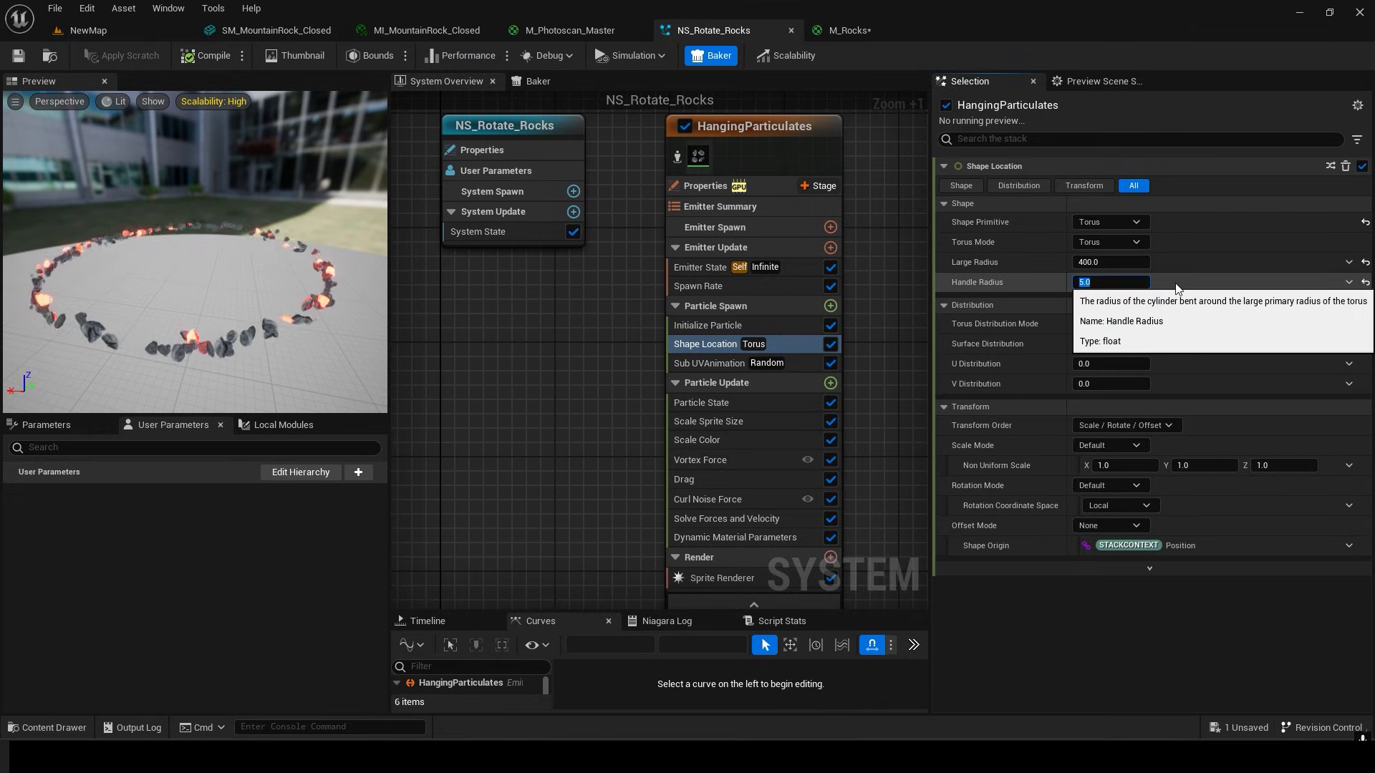
text(15)
click(759, 463)
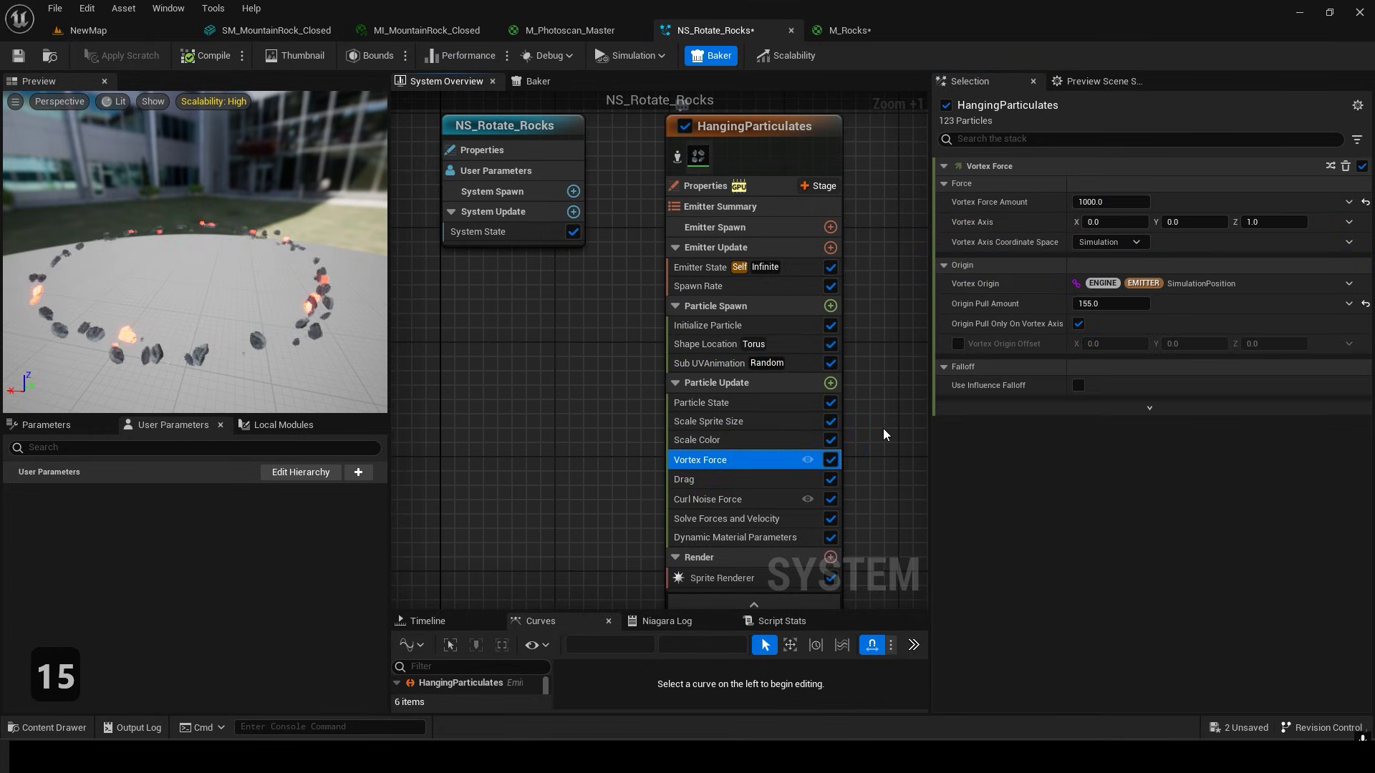
Set the Curl Noise Force's Noise Strength to 555 and check the swirl around the rock in NewMap.
click(716, 499)
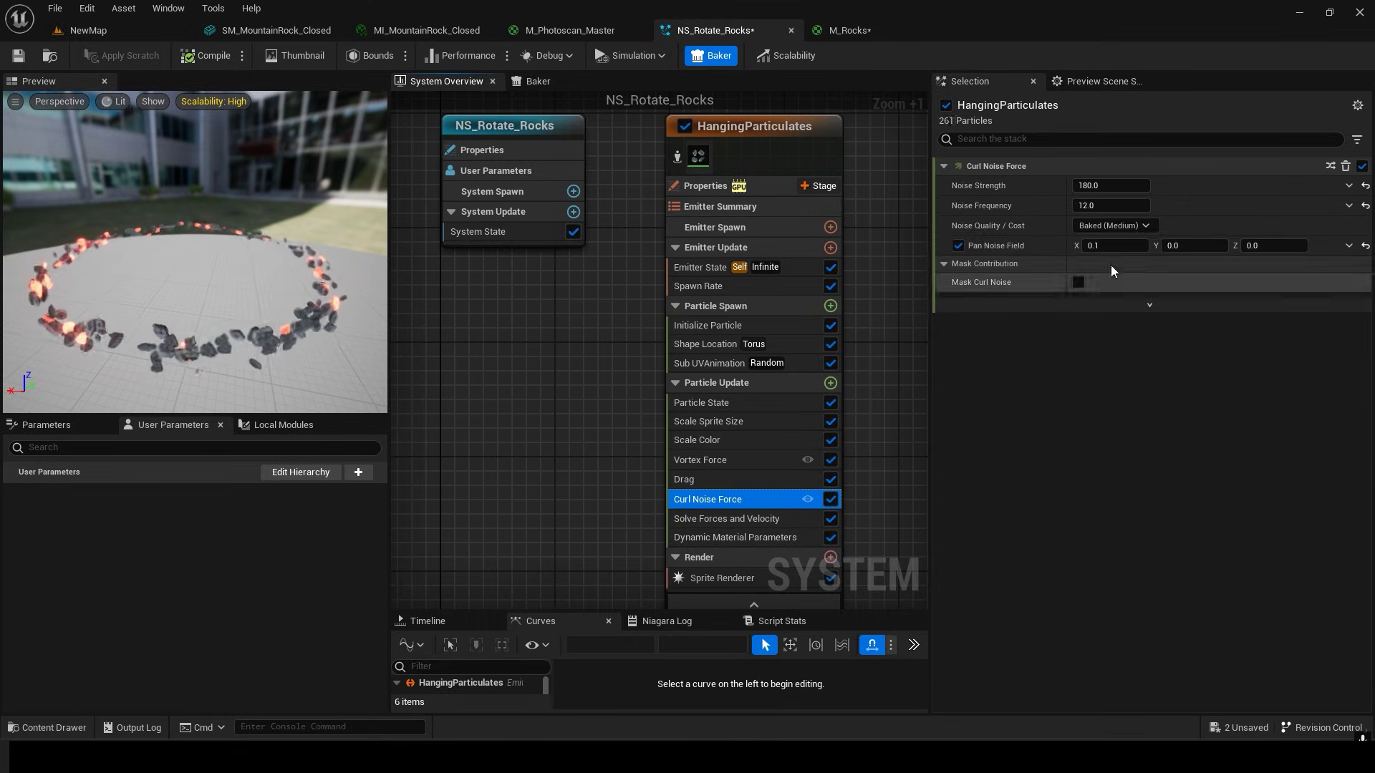
click(1110, 185)
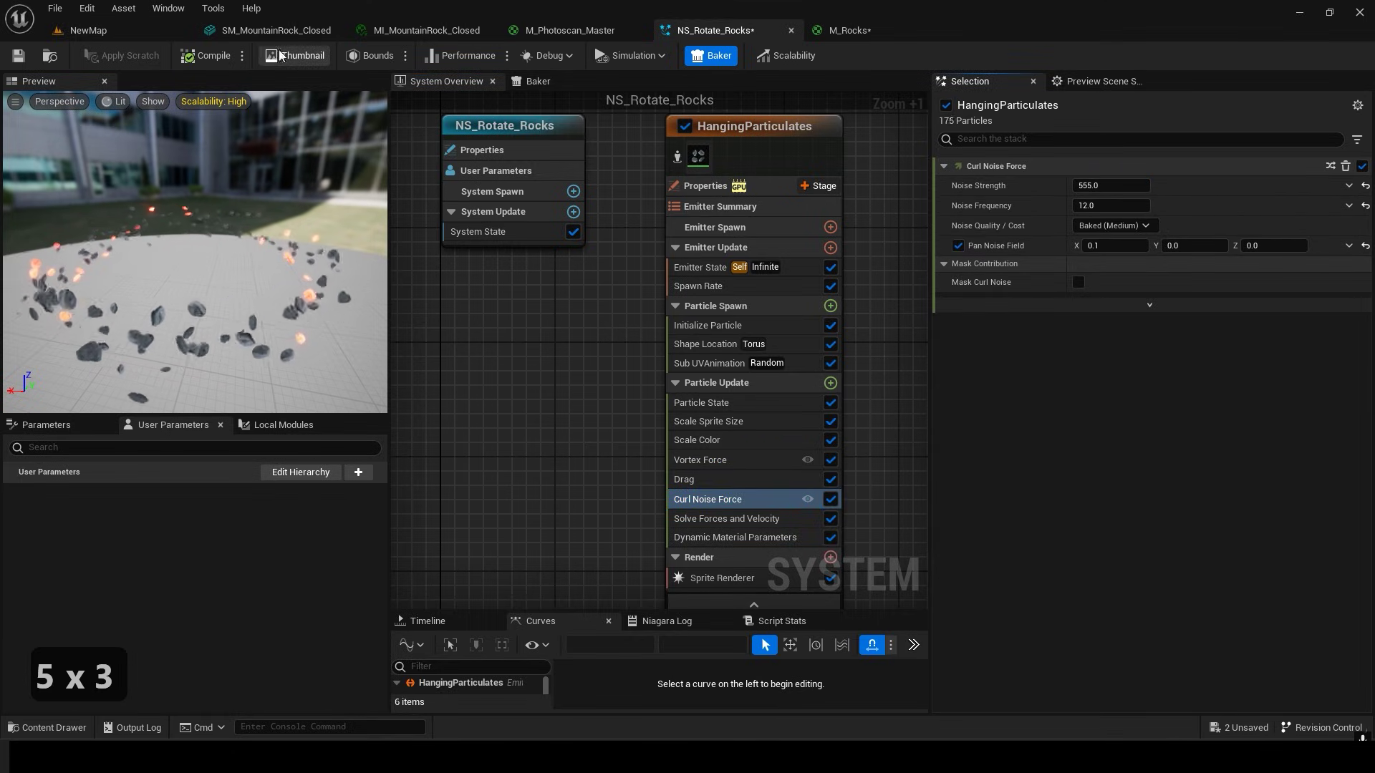
click(174, 32)
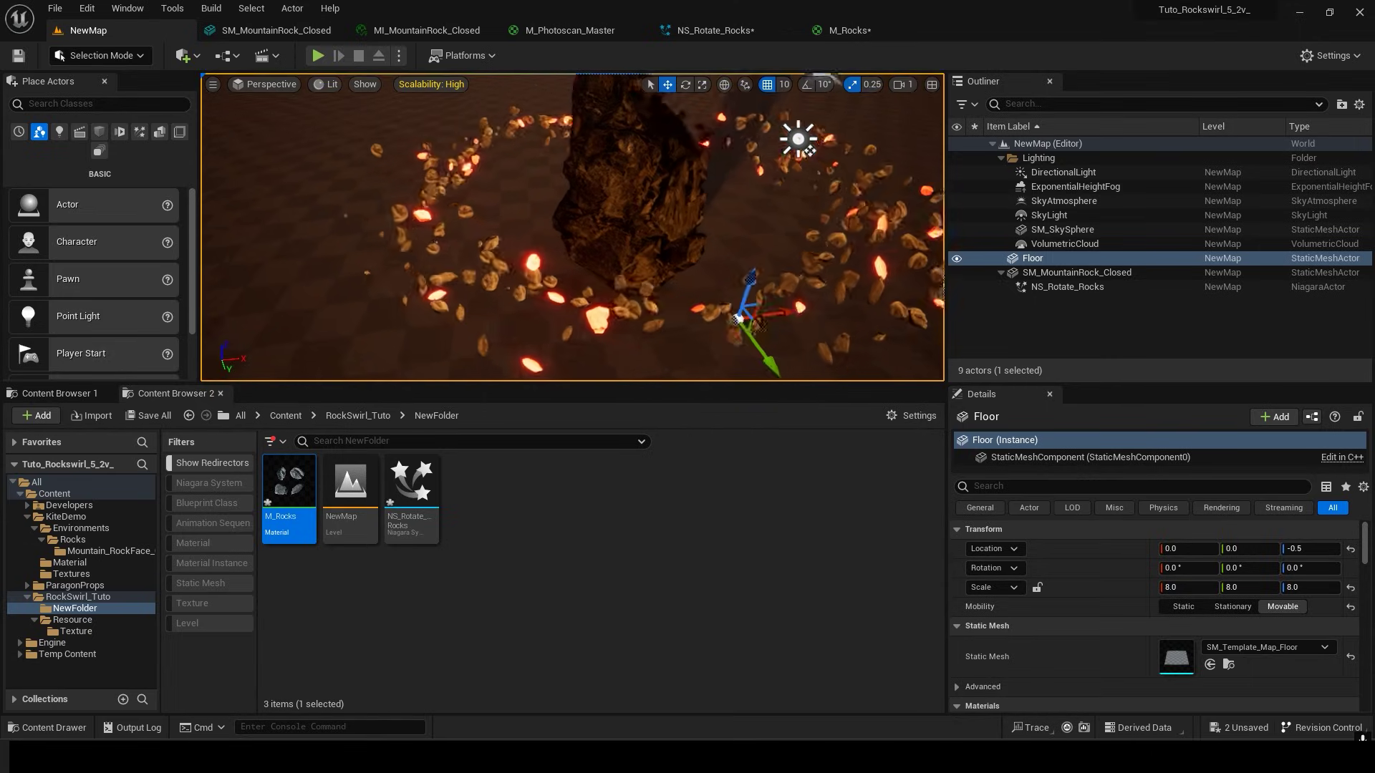
mouse_move(697, 264)
right_down()
mouse_move(691, 286)
mouse_move(697, 265)
right_up()
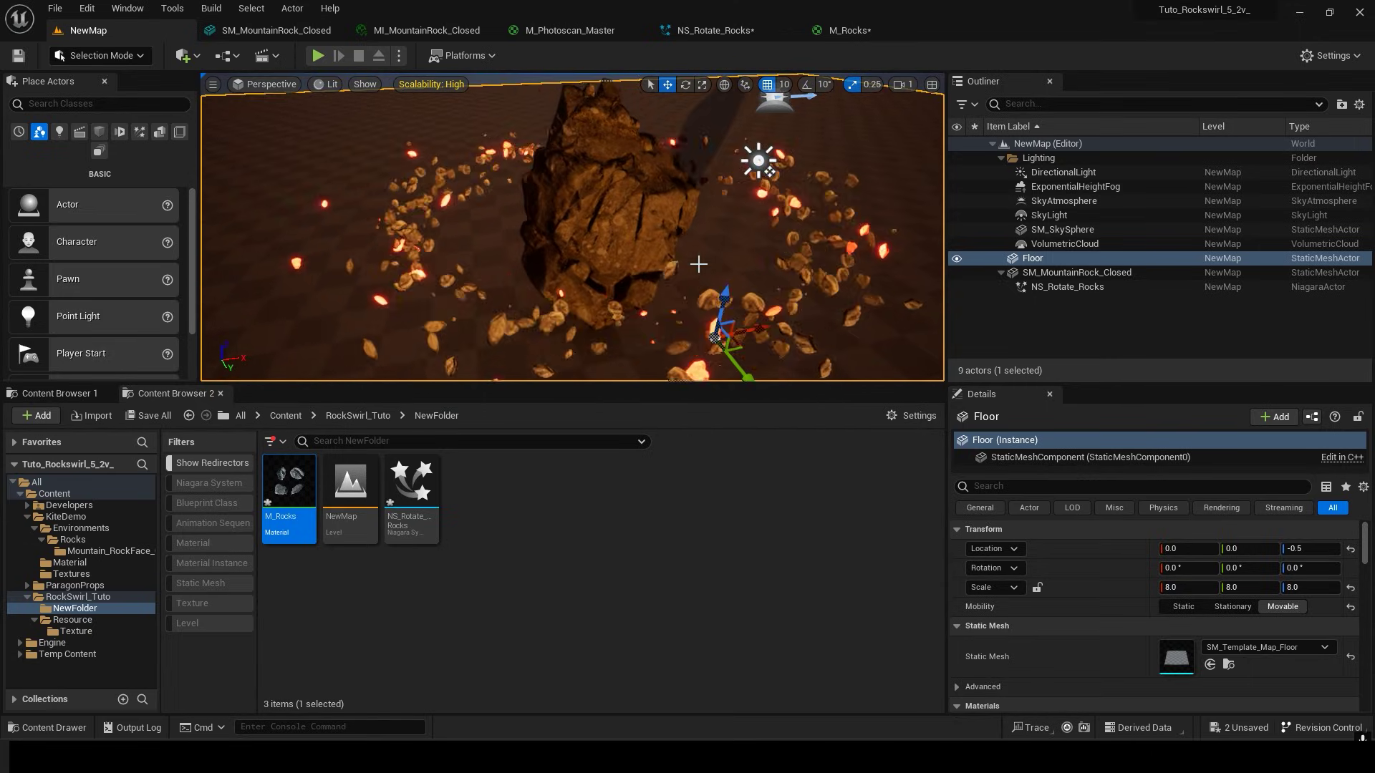
Return to NS_Rotate_Rocks and set the emitter's SpawnRate to 25.
click(720, 28)
click(701, 286)
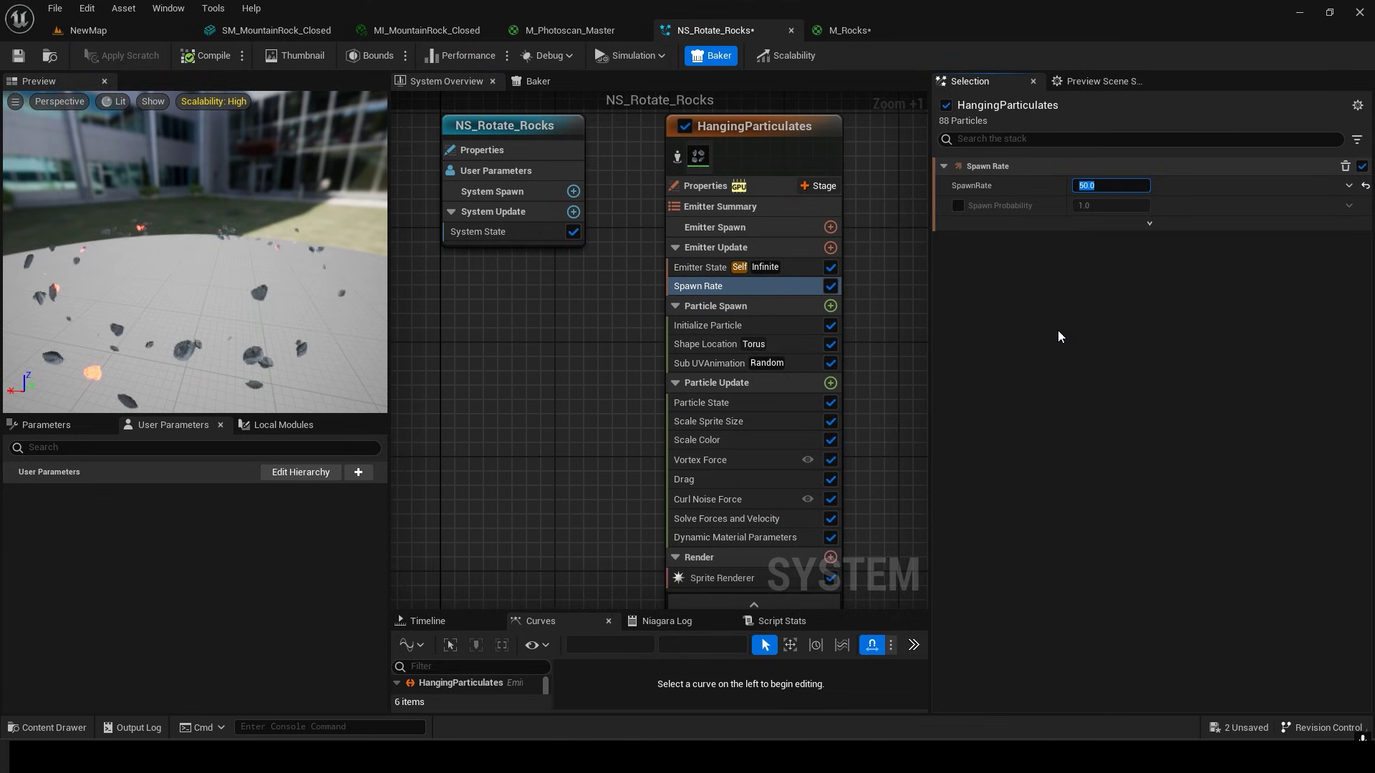
click(752, 462)
Set the Shape Location torus's Large Radius to 330 and save the Niagara system.
click(709, 344)
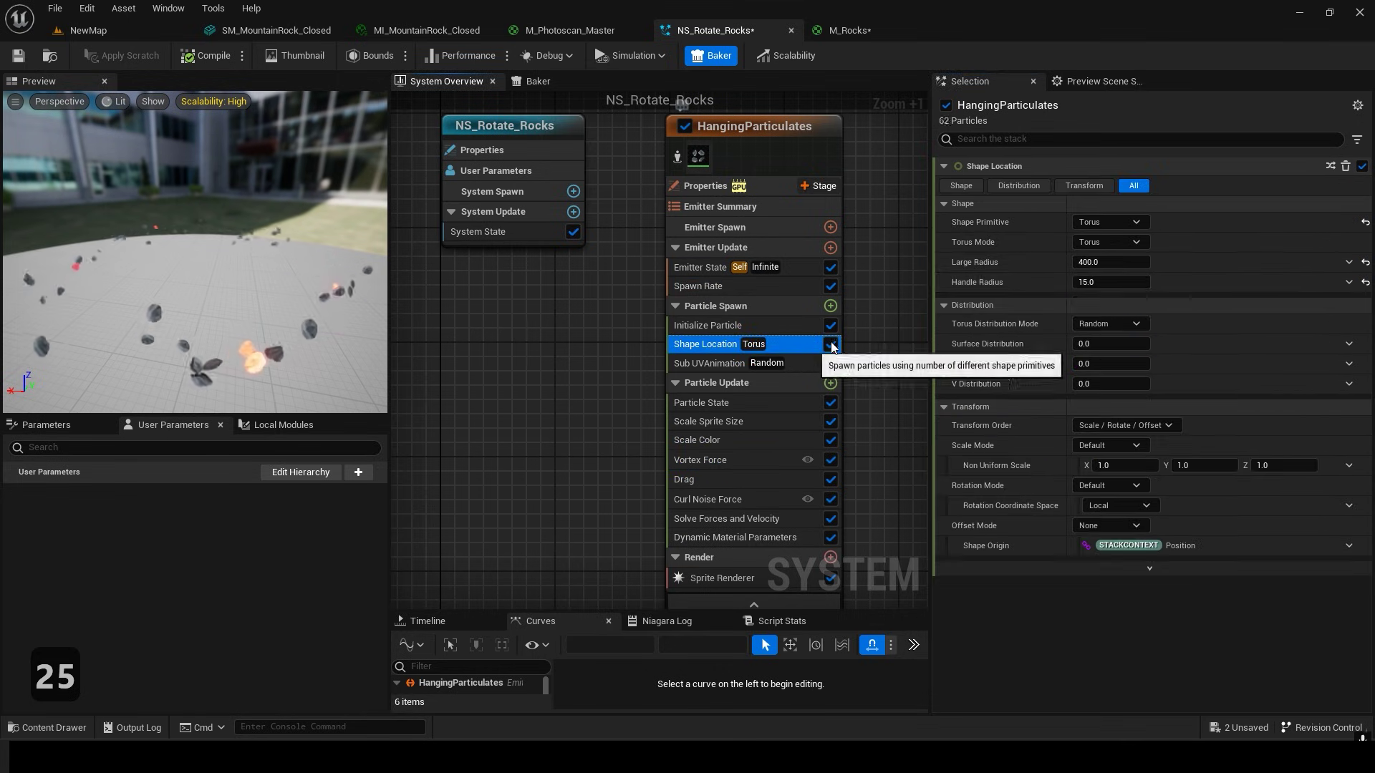
click(1096, 262)
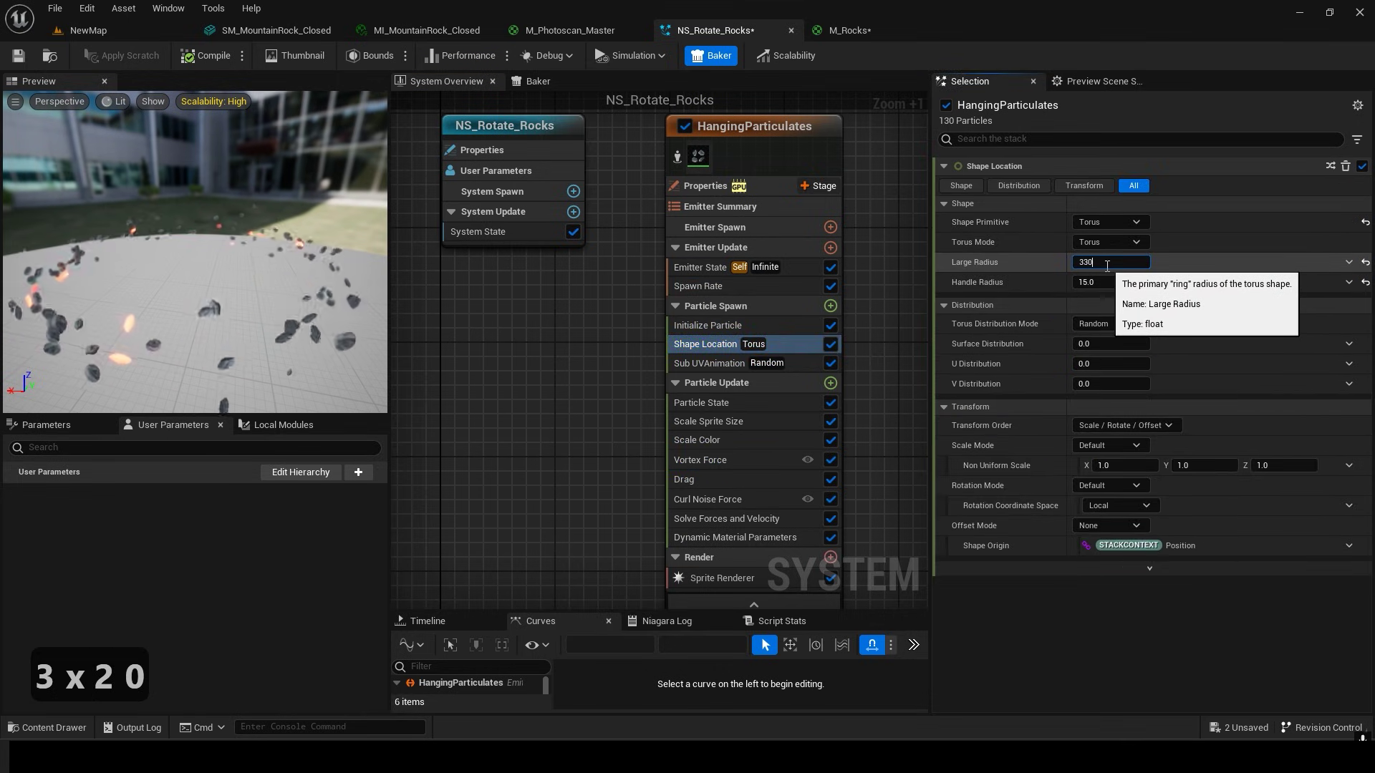
key(Return)
click(18, 56)
Examine the rock swirl around the rotating rock in NewMap with the viewport in full screen.
click(78, 30)
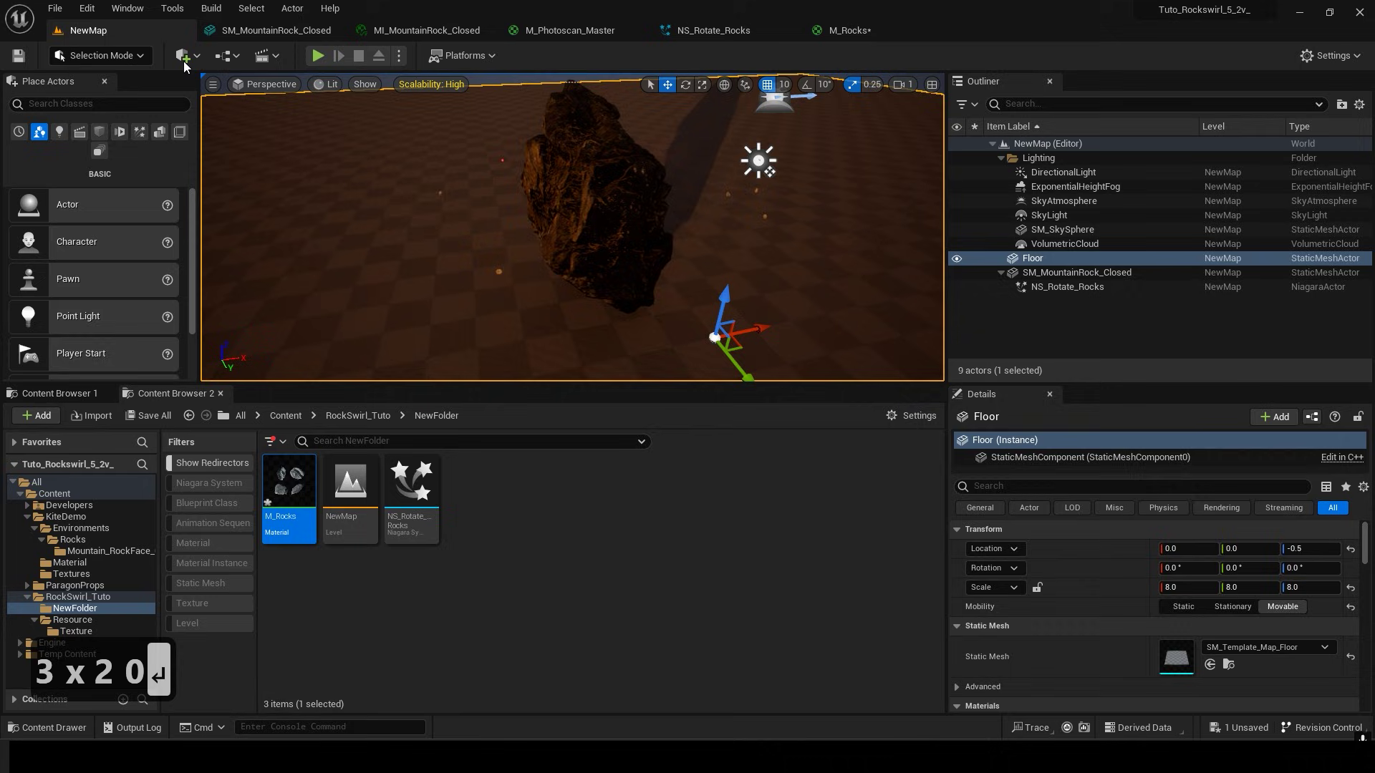
key(F11)
key(d)
key(d)
key(d)
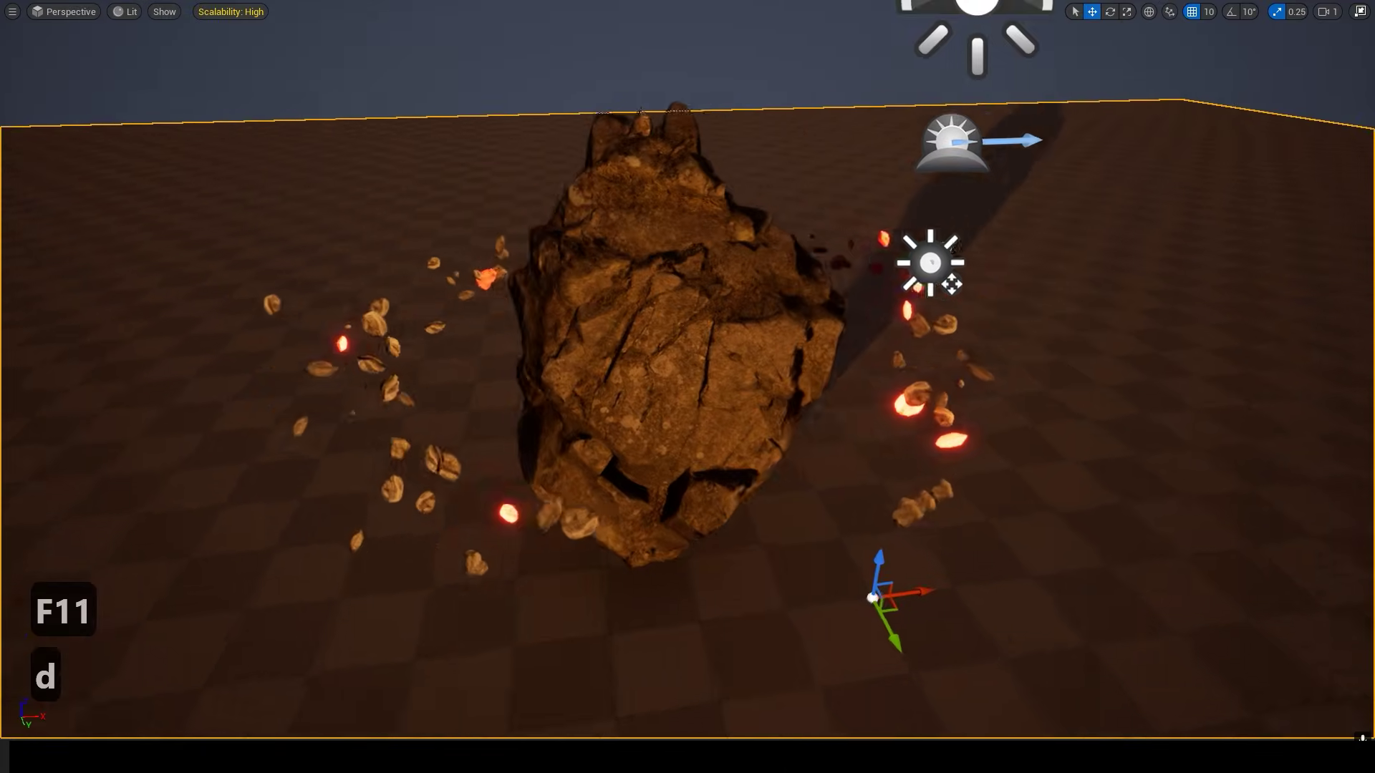
key(a)
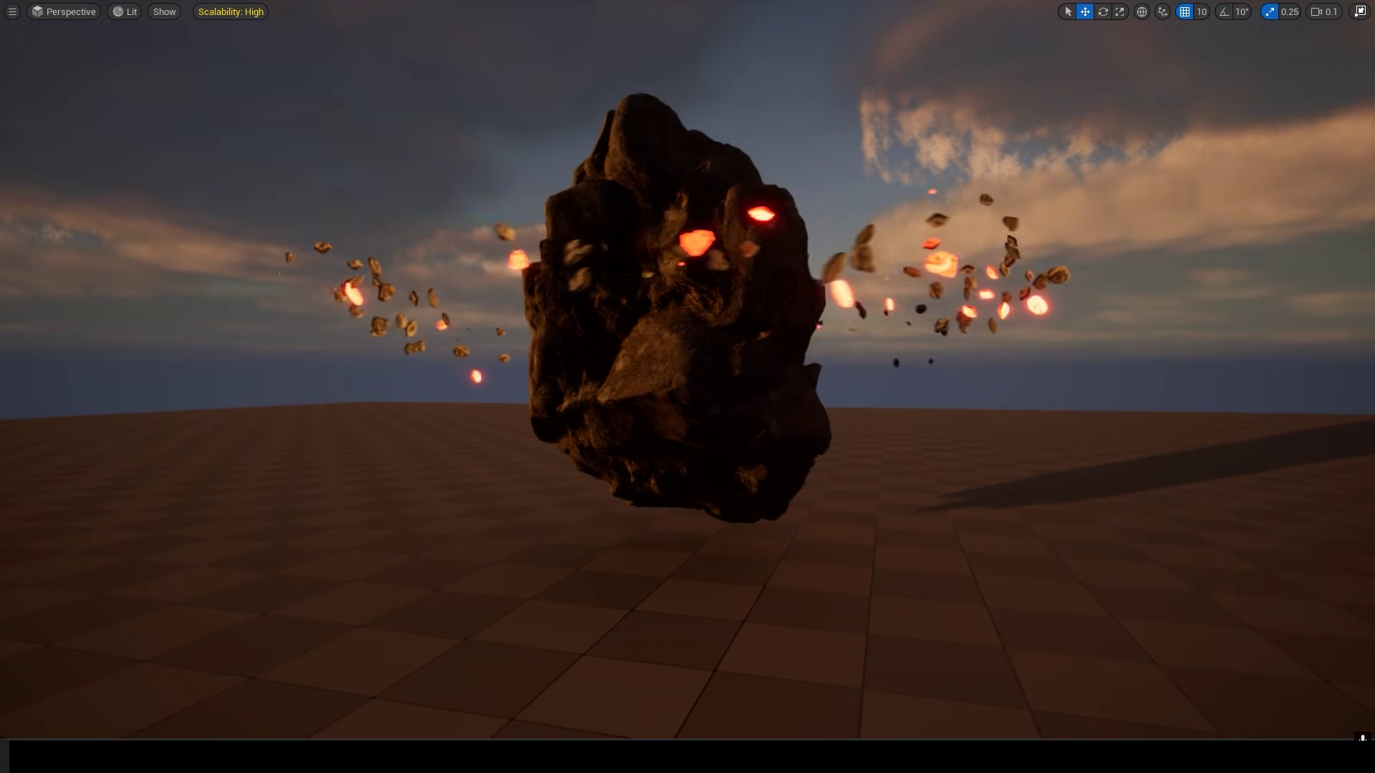
Leave the full-screen viewport and save the NS_Rotate_Rocks Niagara system.
key(F11)
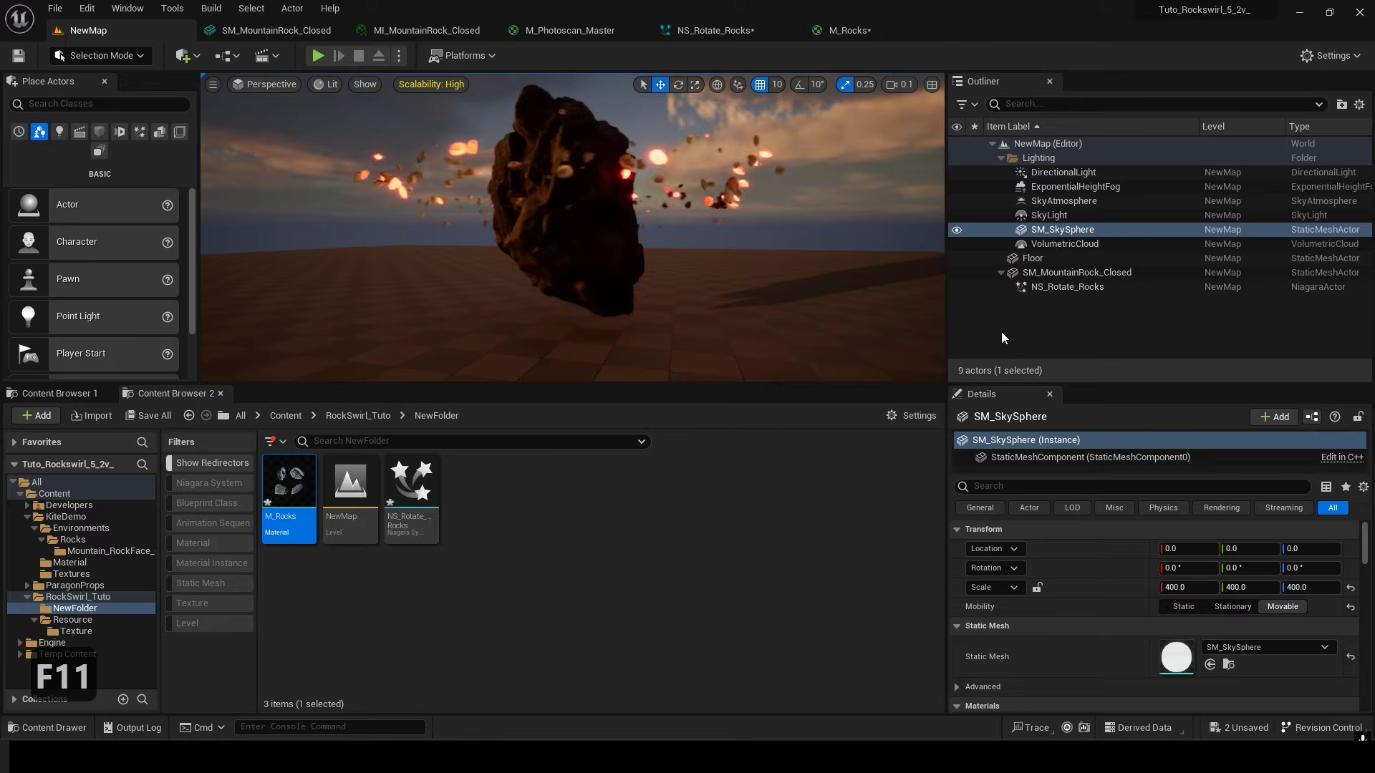
click(715, 30)
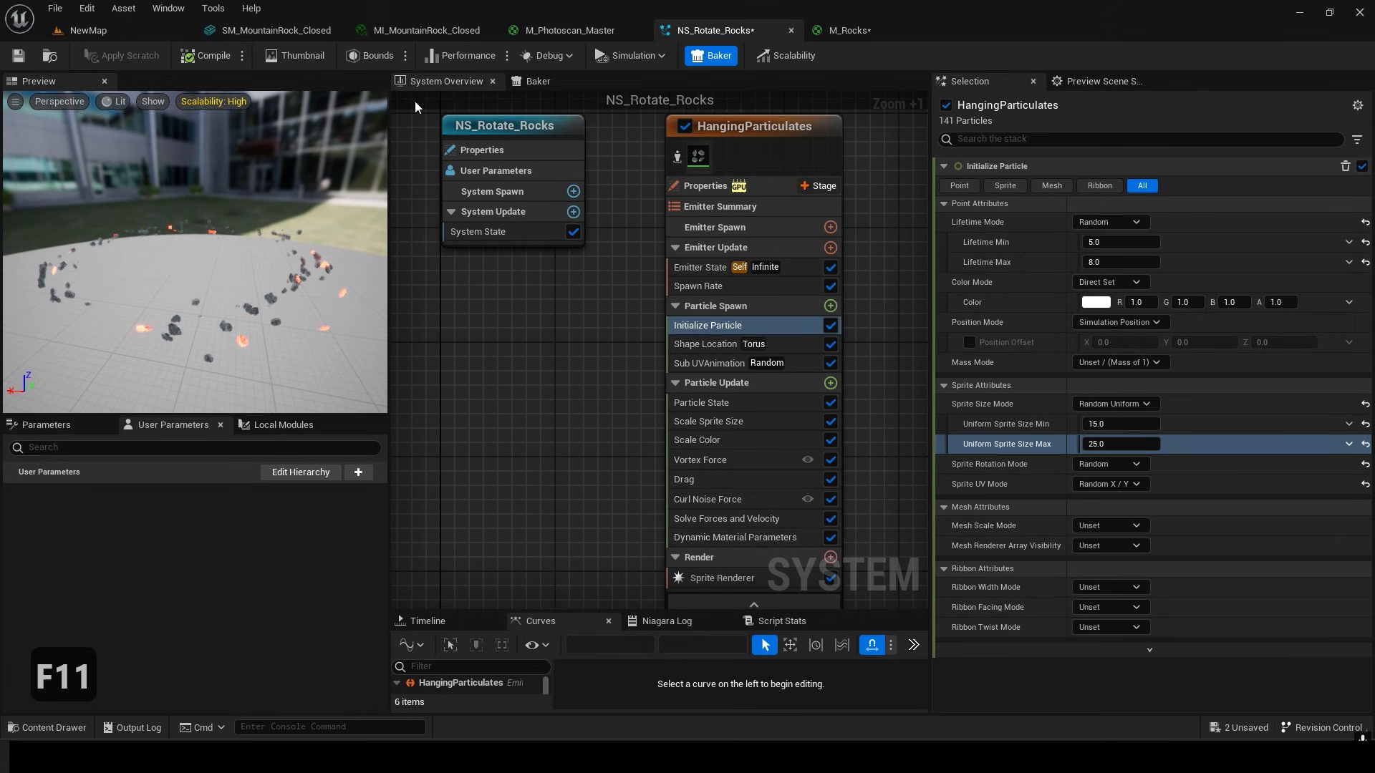
click(19, 56)
In M_Photoscan_Master, set the Rotate Axis parameter's default G to 1 and B to 0.
click(575, 30)
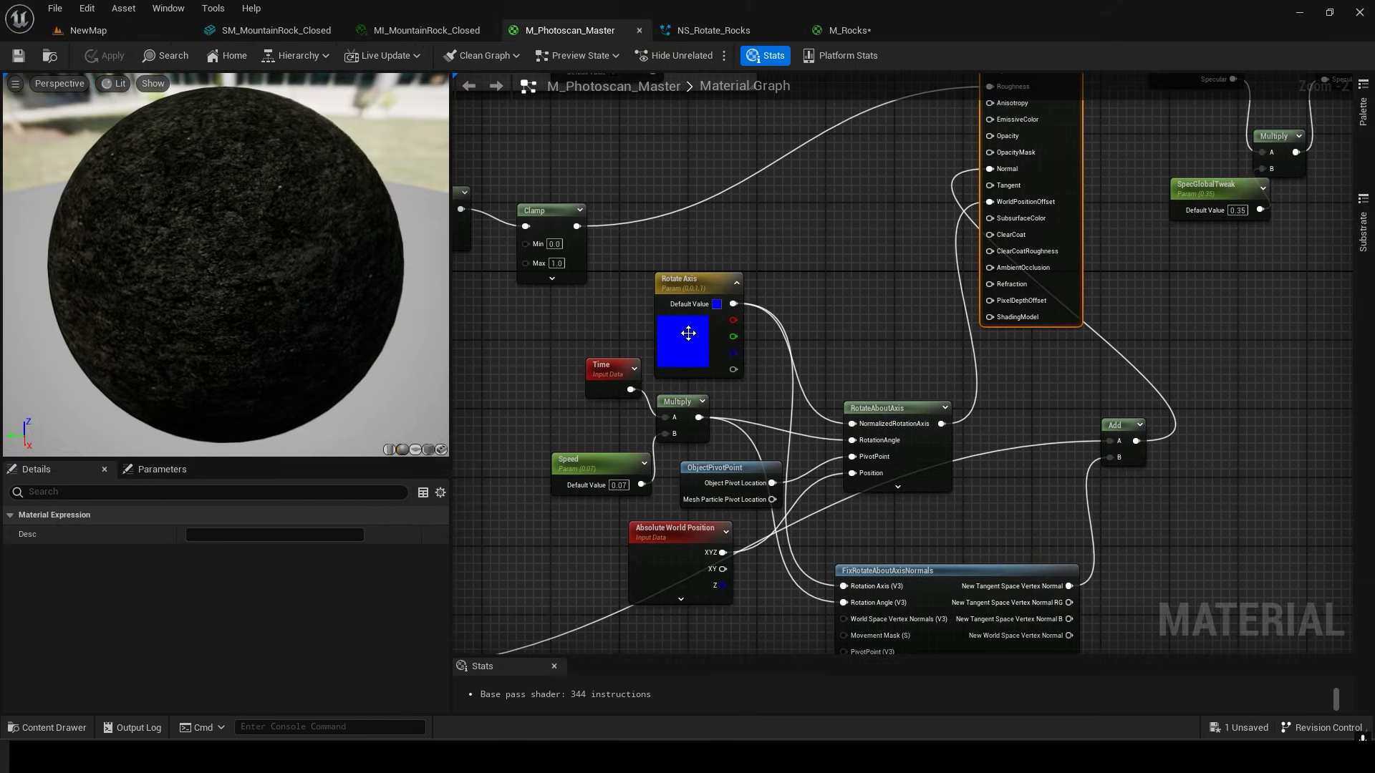
click(688, 333)
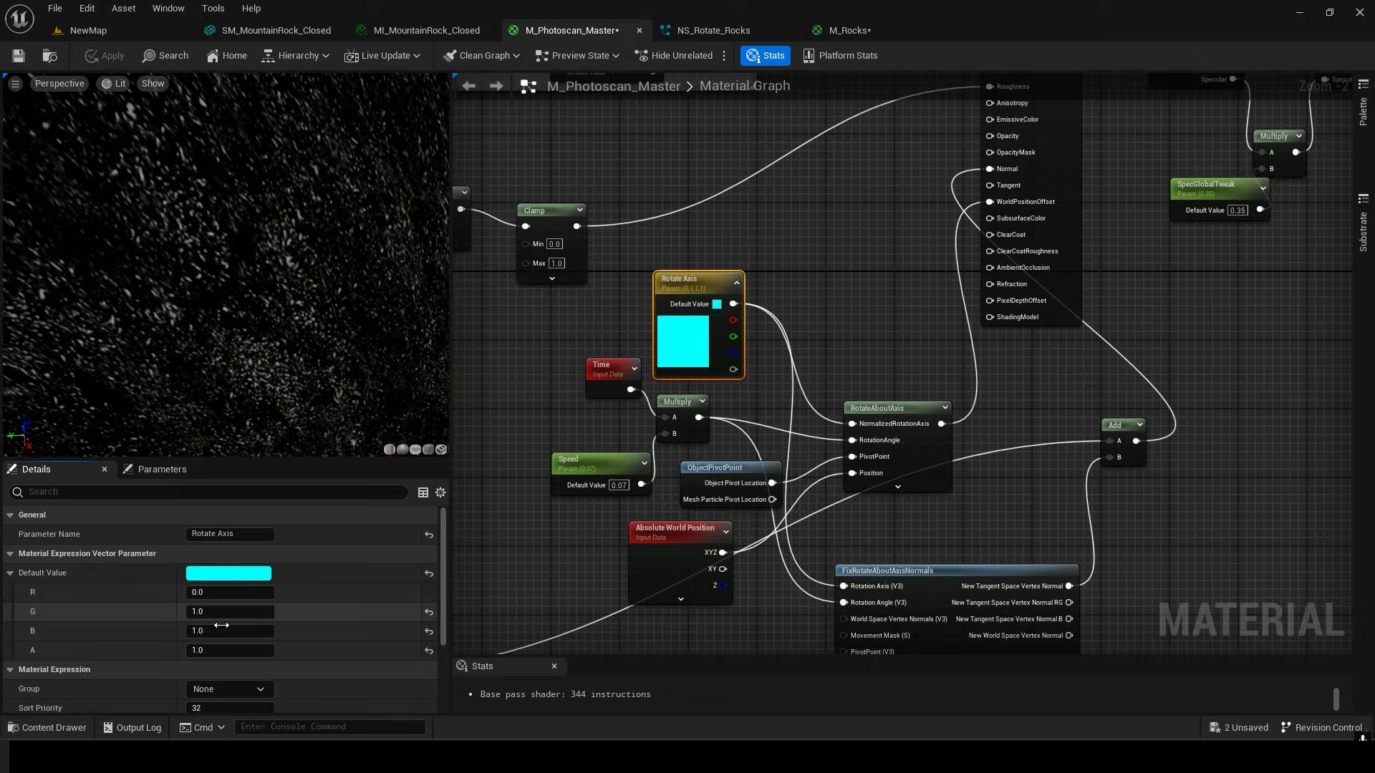
click(228, 631)
text(0)
key(Return)
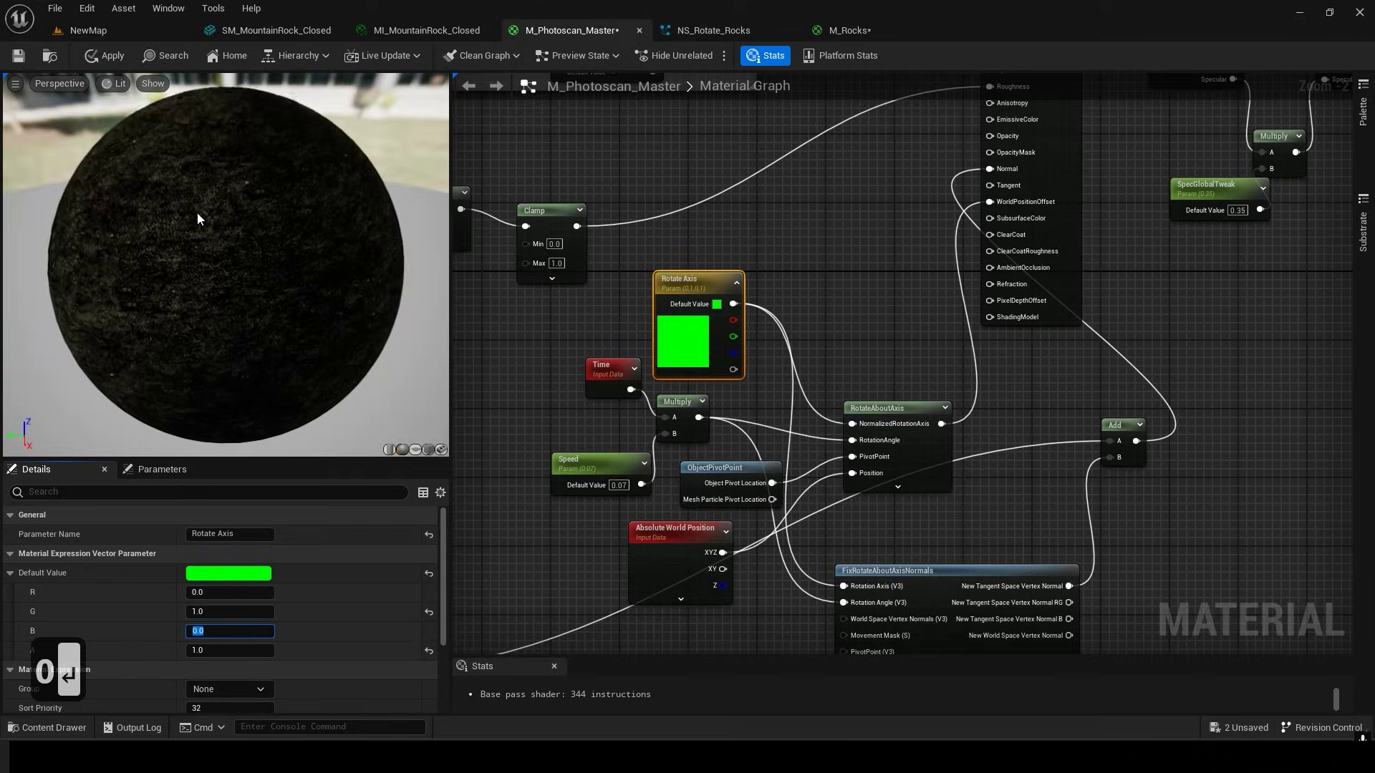
In NewMap, rotate the NS_Rotate_Rocks actor around its Y axis so the swirl stands vertically around the rock.
click(149, 32)
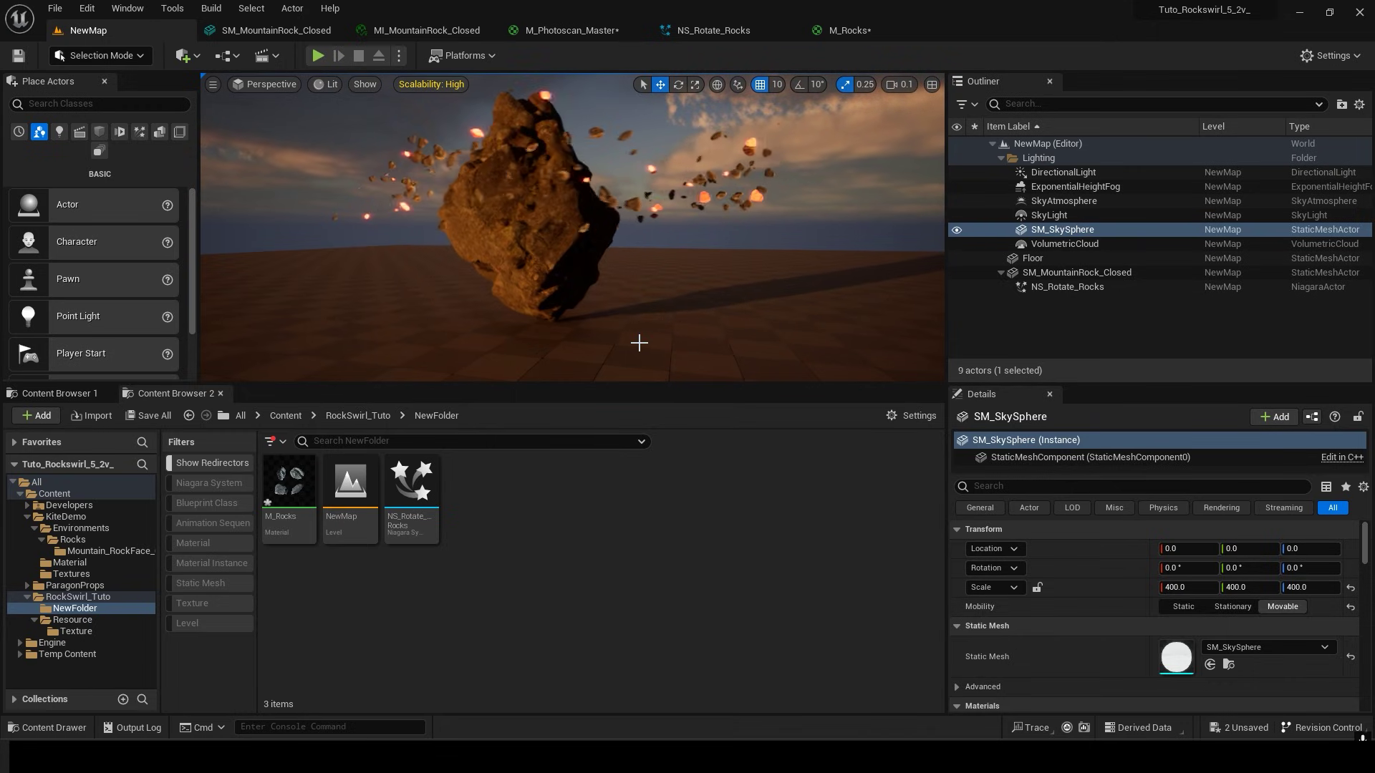
click(583, 261)
click(596, 220)
key(e)
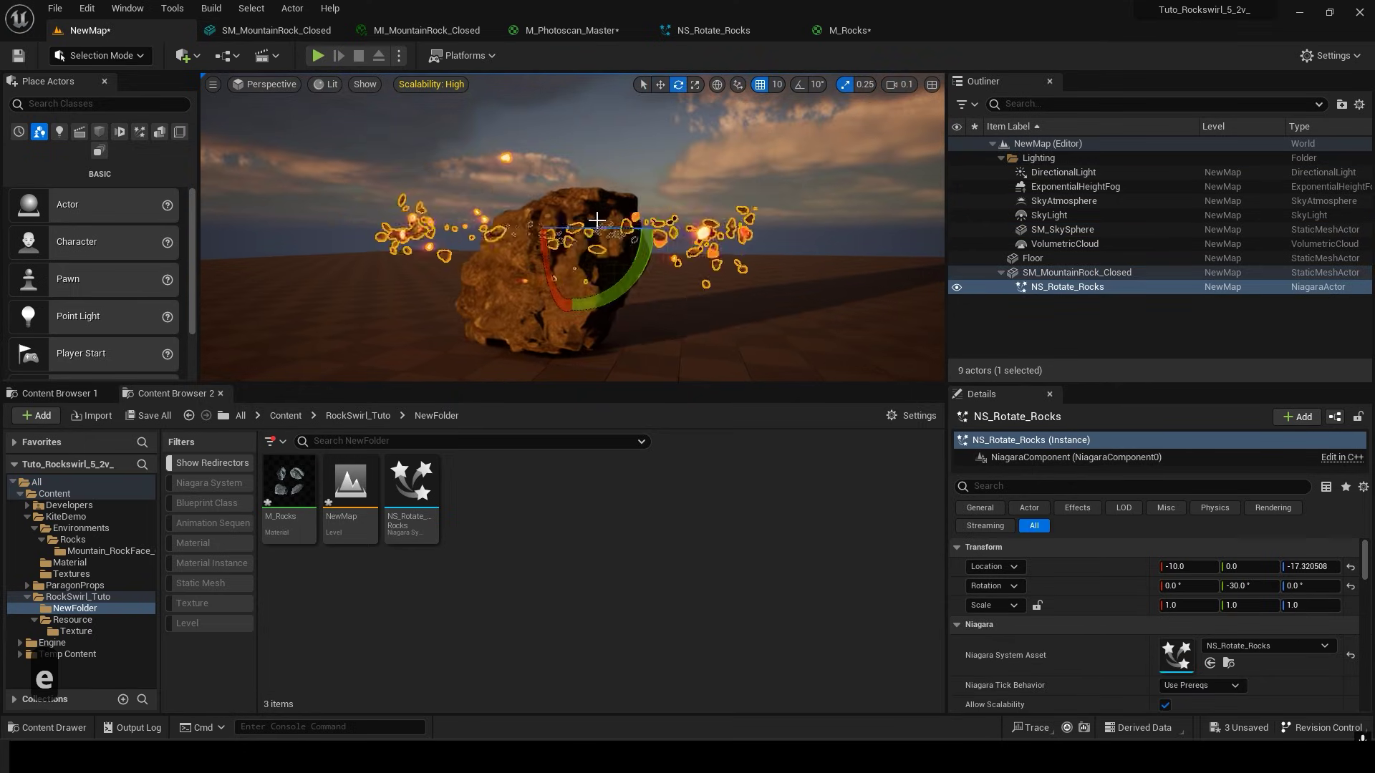
drag(593, 314, 584, 315)
click(724, 180)
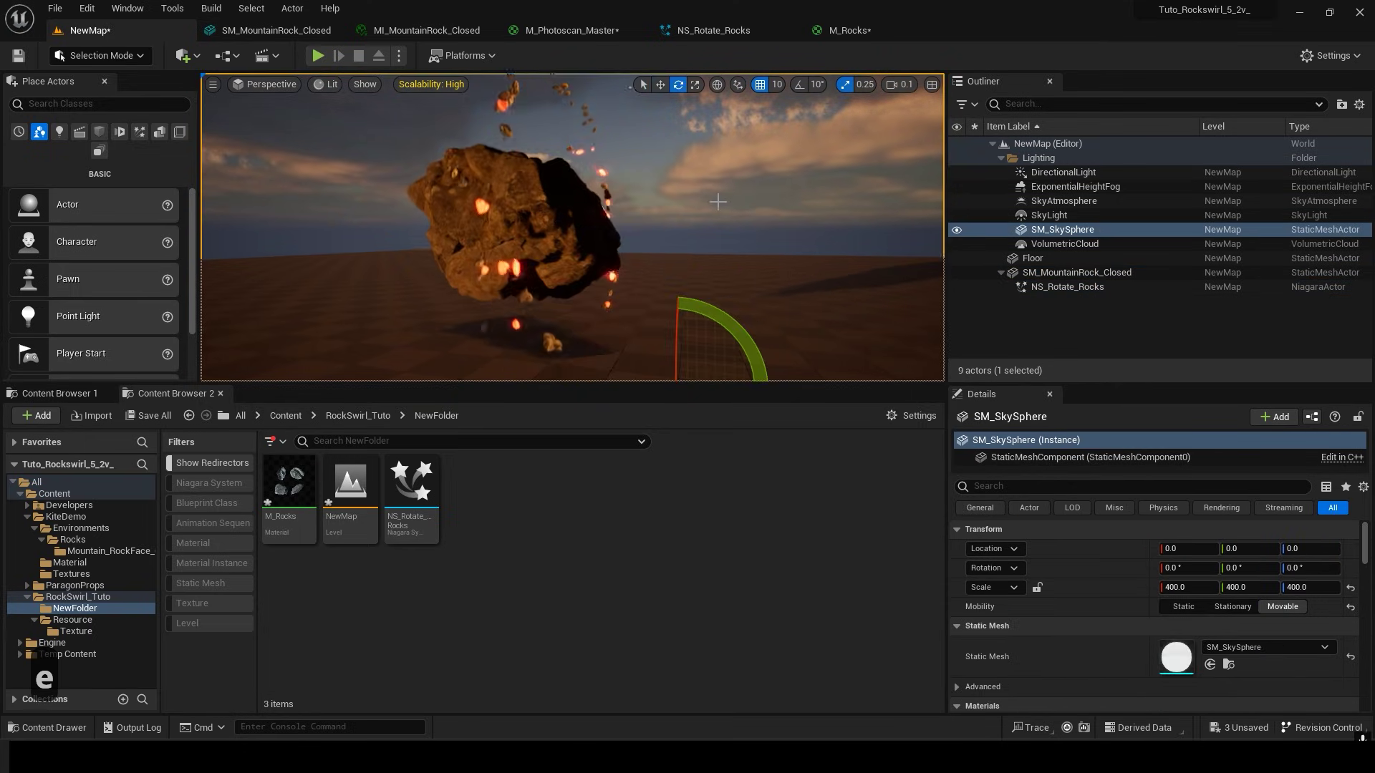
Examine the vertical swirl around the rotating rock from several sides in NewMap, and select the NS_Rotate_Rocks actor.
key(d)
right_drag(723, 179, 602, 179)
right_drag(703, 202, 702, 201)
key(d)
key(d)
key(d)
key(d)
key(d)
key(d)
key(d)
key(d)
key(d)
key(d)
key(d)
key(d)
key(d)
key(d)
key(d)
key(d)
key(d)
key(d)
key(d)
key(d)
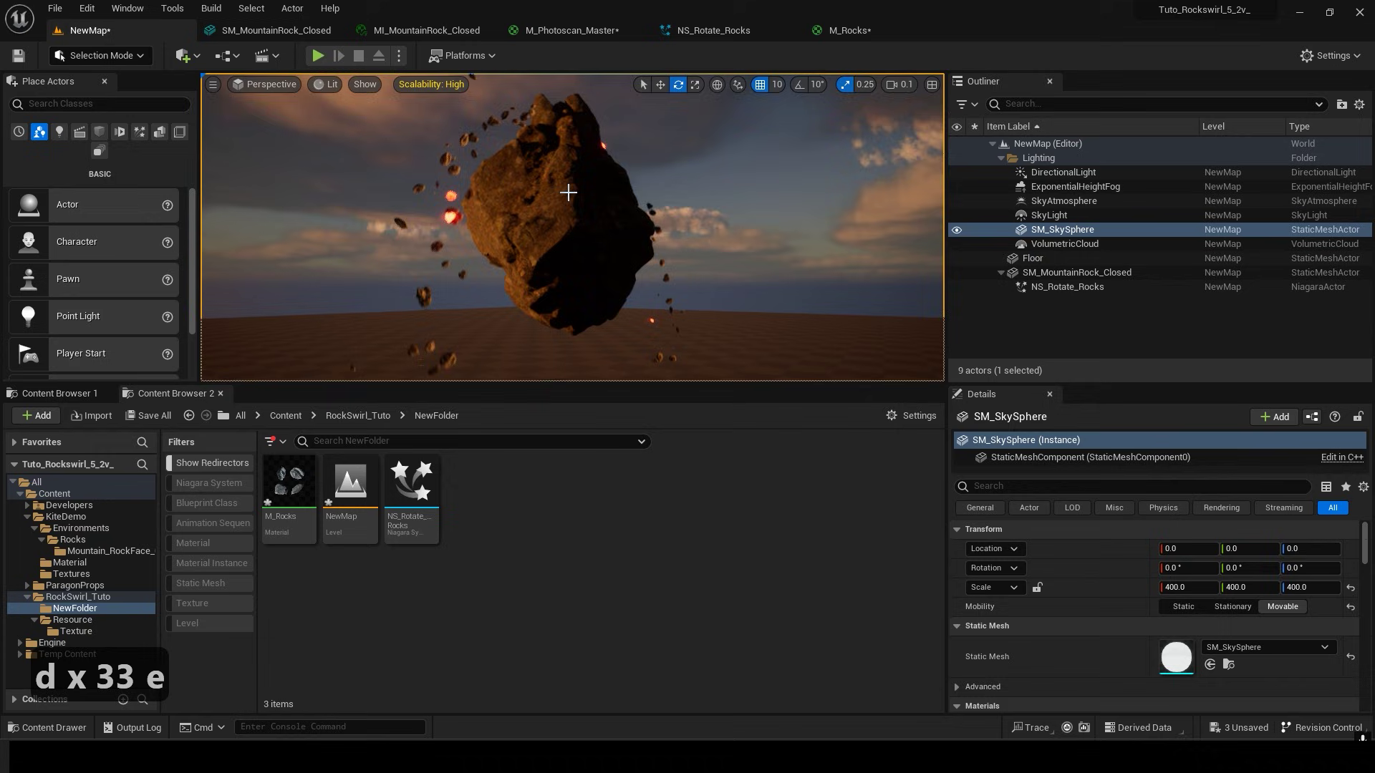
right_drag(568, 191, 624, 249)
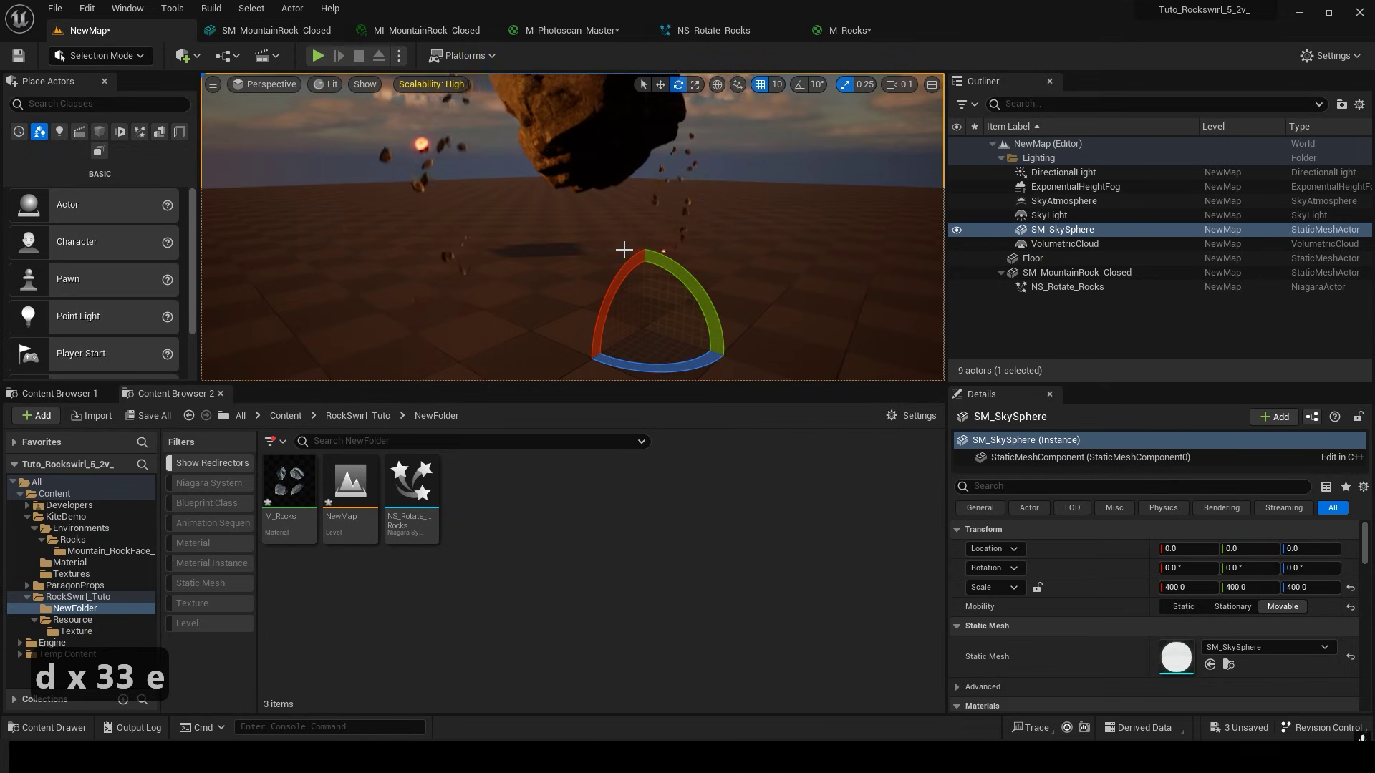
click(1077, 289)
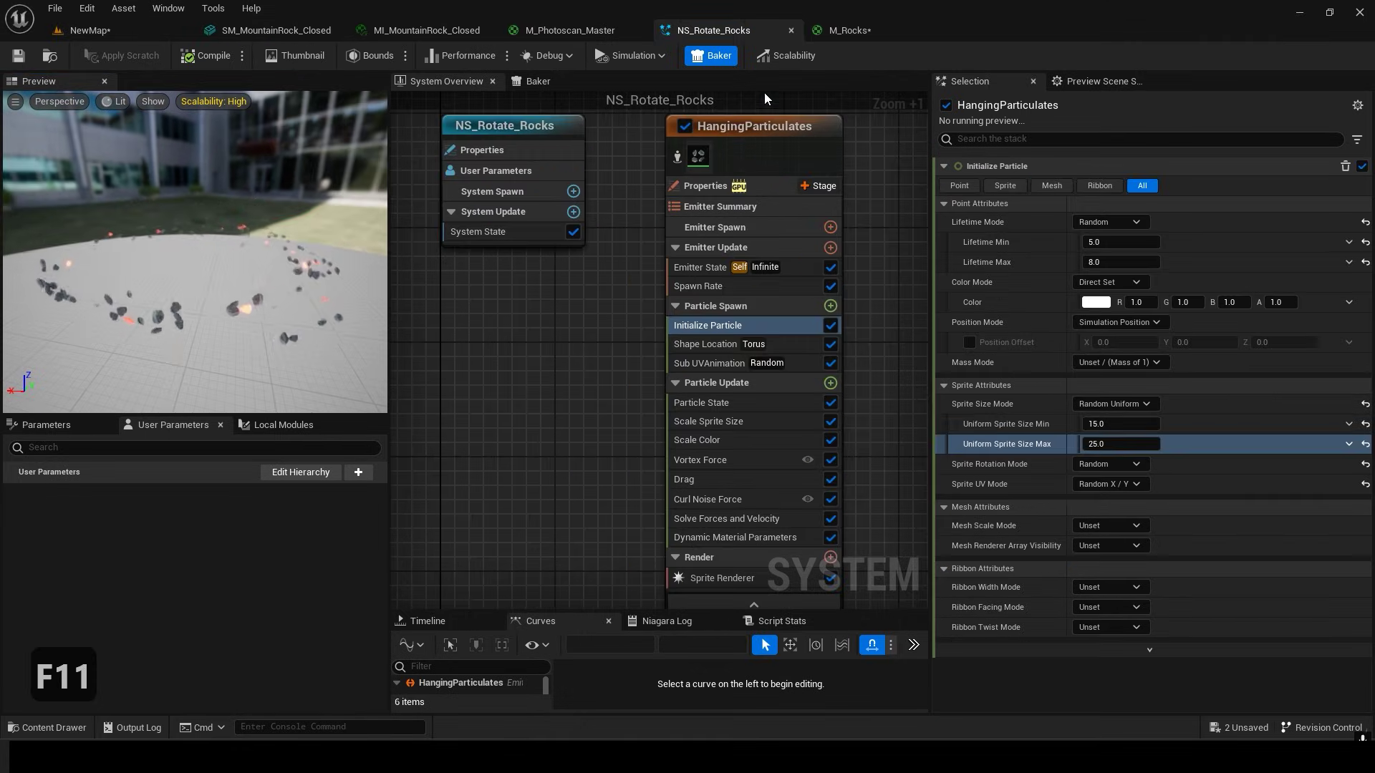
Duplicate the HangingParticulates emitter in NS_Rotate_Rocks, place the copy beside the original, and set its SpawnRate to 99.
key(ctrl+c)
key(ctrl+v)
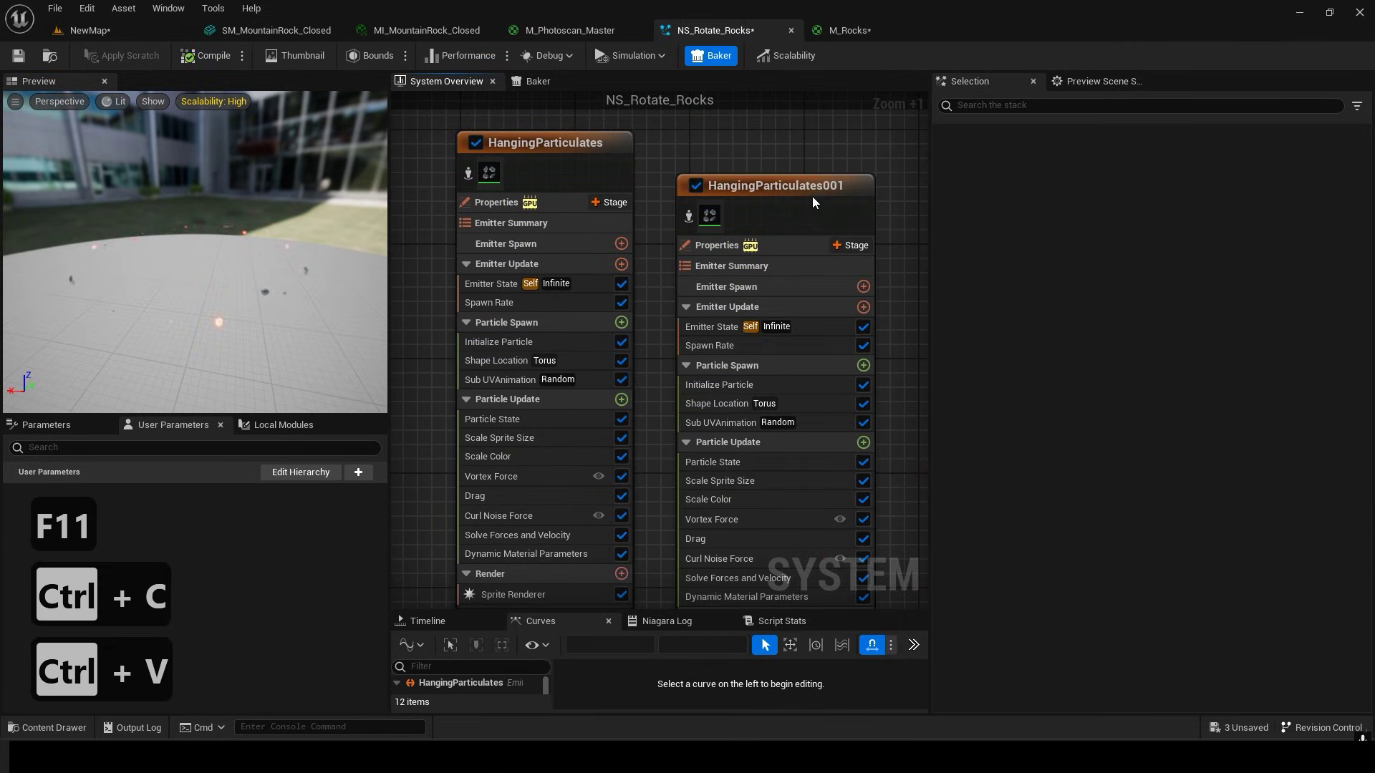
drag(812, 200, 812, 157)
click(723, 302)
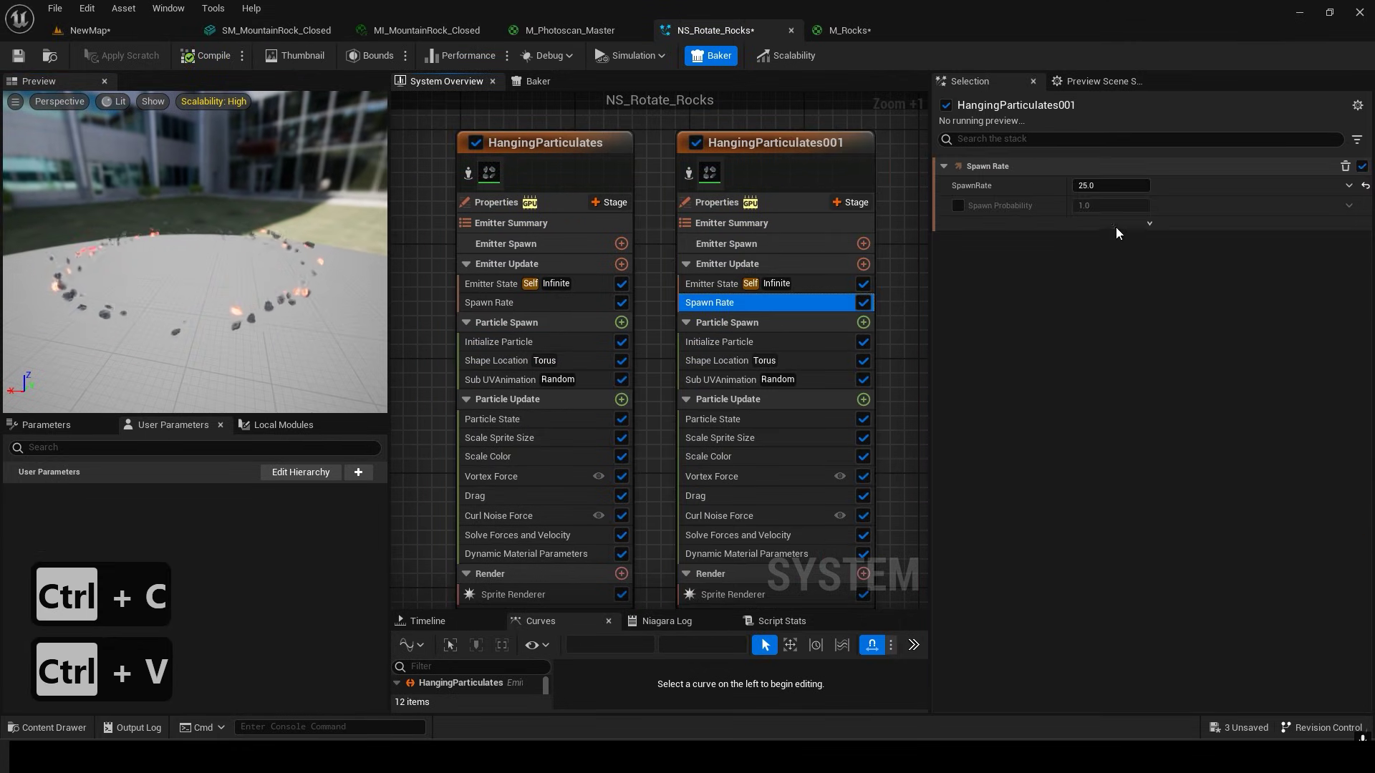
text(99)
Set the duplicate emitter's Lifetime Min to 4 and Max to 2, its Uniform Sprite Size Min to 8 and Max to 4, and check the swirl in NewMap.
click(960, 411)
click(1102, 443)
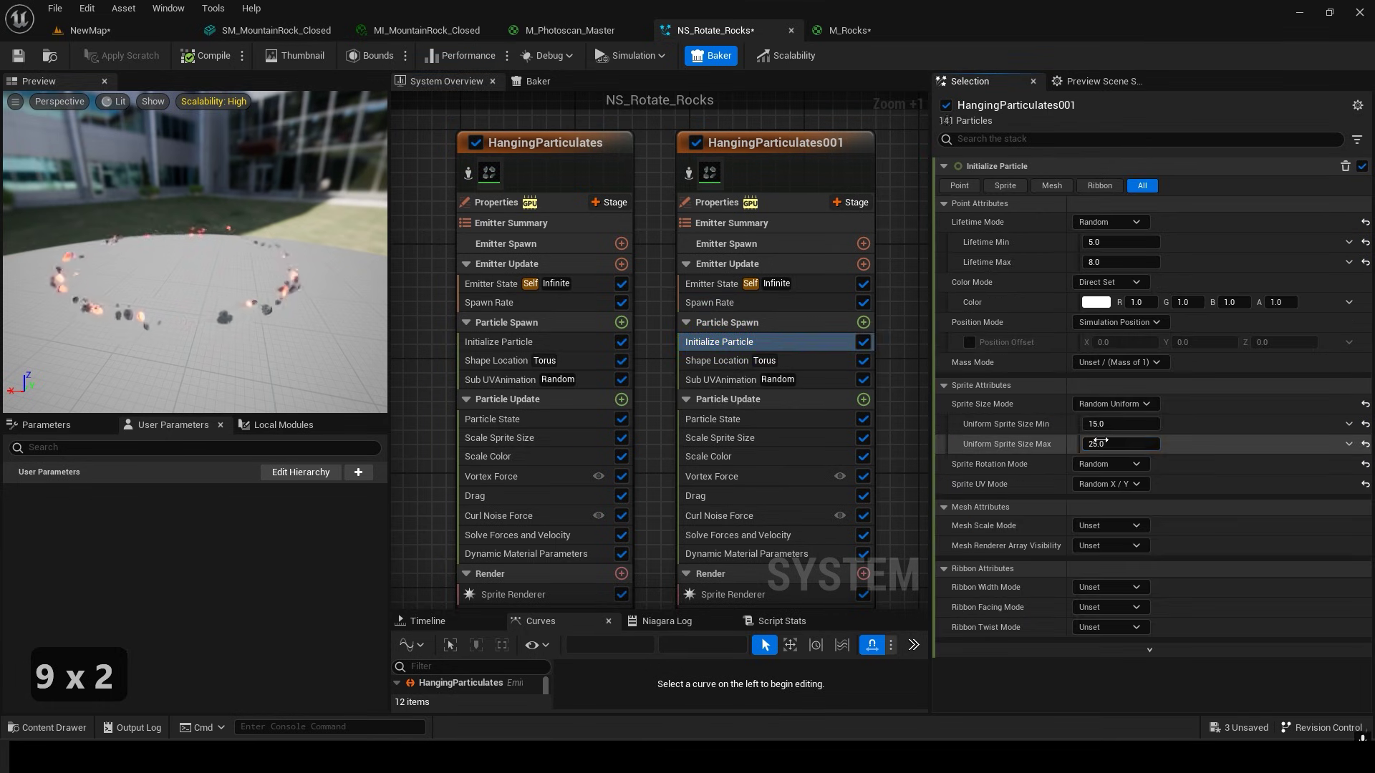
text(48)
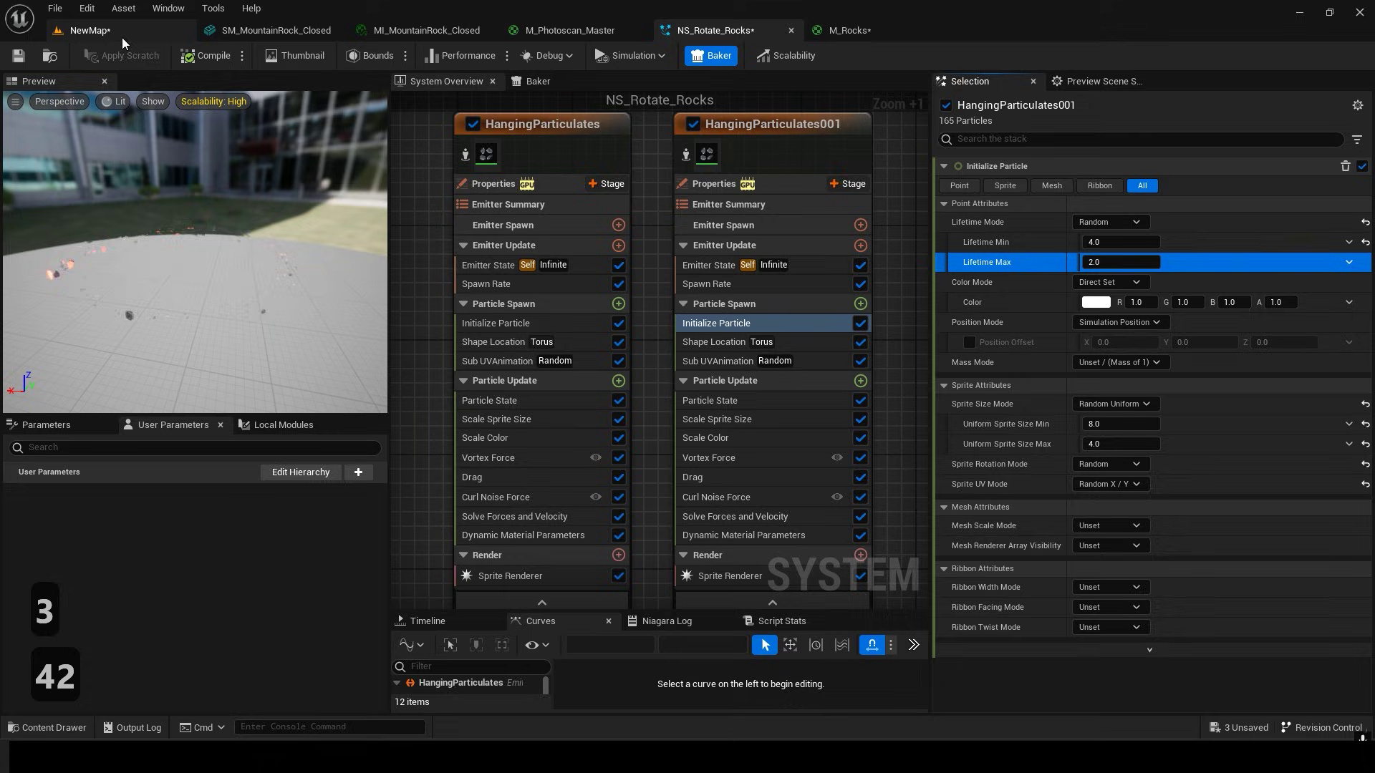
click(755, 284)
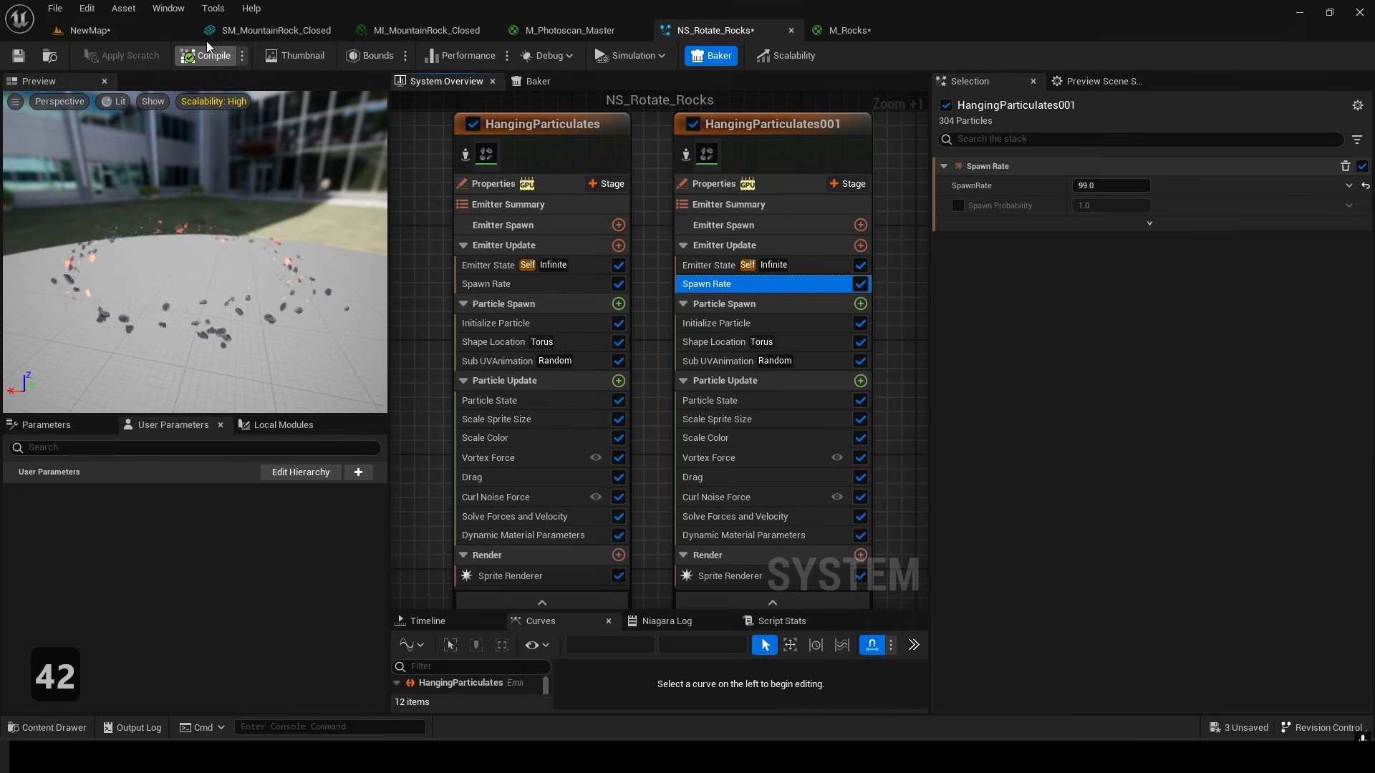
click(175, 32)
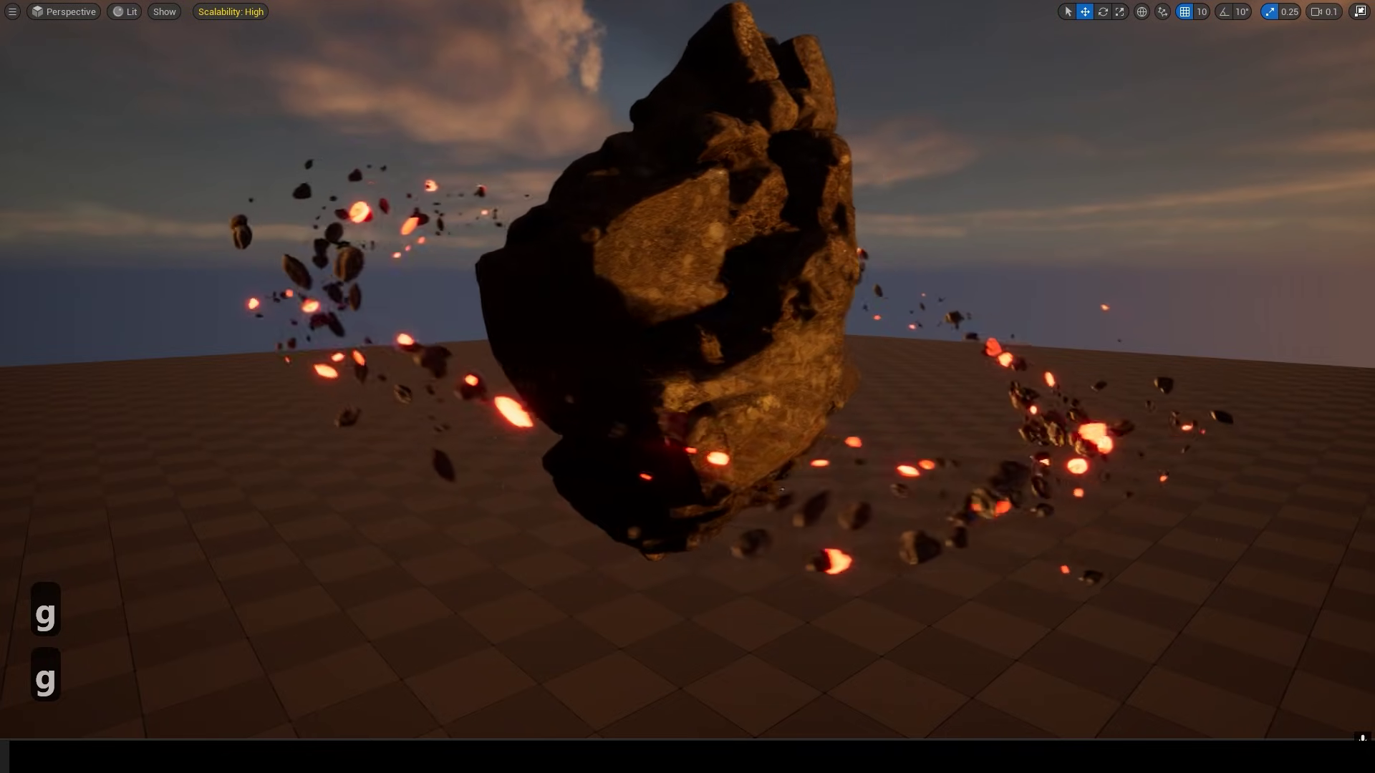